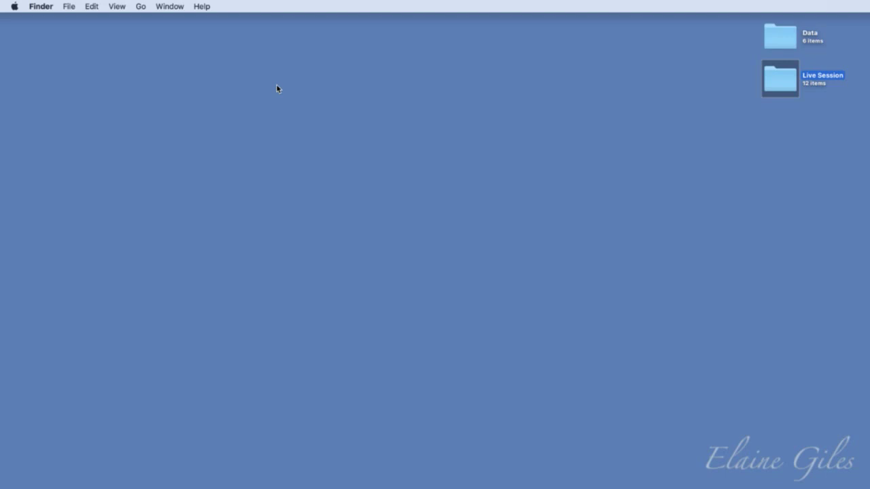
# - Launch ScreenFlow from the app launcher and display its Welcome page
pyautogui.hotkey('alt', 'space')
pyautogui.write('sf')
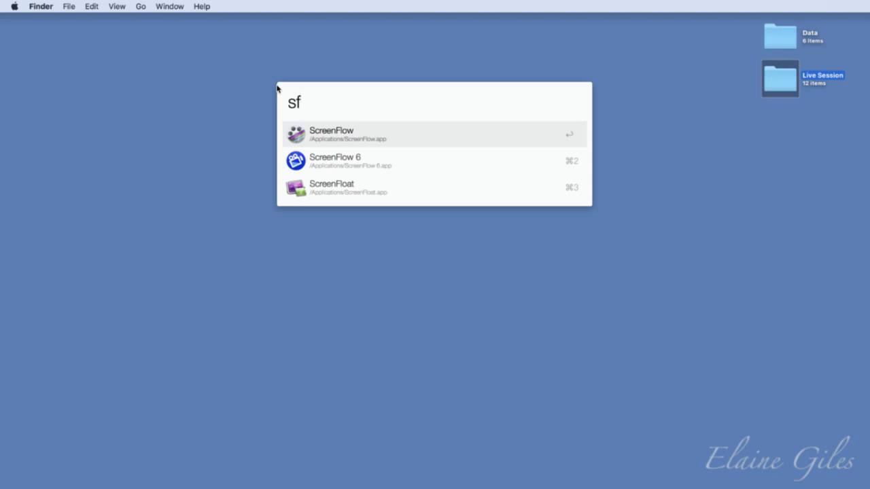
pyautogui.press('Return')
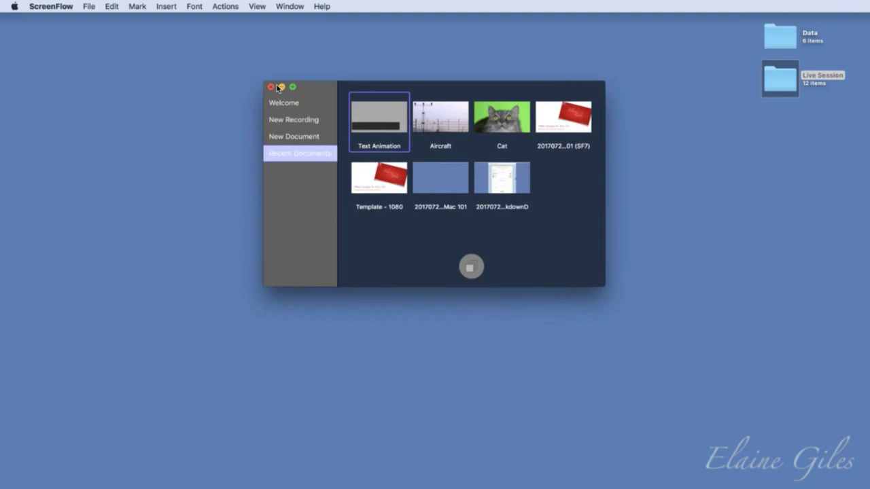
pyautogui.click(299, 107)
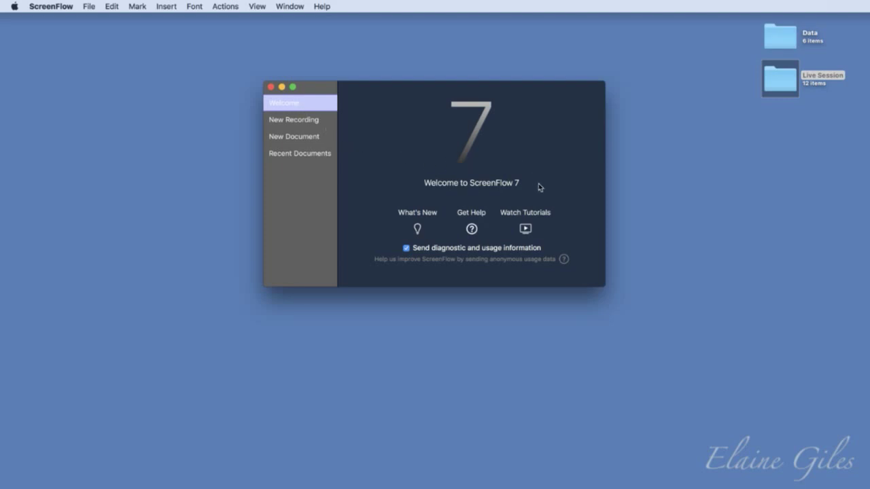
# - Open ScreenFlow's online tutorials page in Chrome, dismissing the extension notification and repositioning the browser window
pyautogui.click(525, 229)
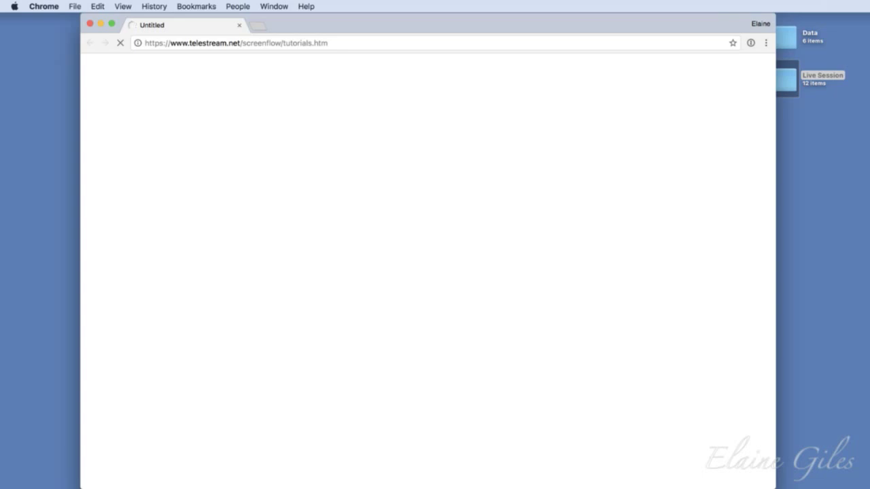
pyautogui.moveTo(545, 23); pyautogui.dragTo(229, 53)
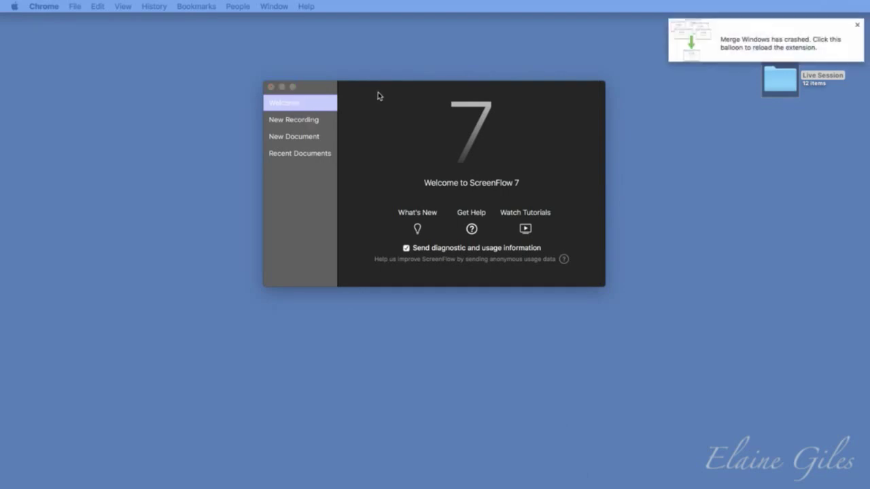
pyautogui.click(857, 25)
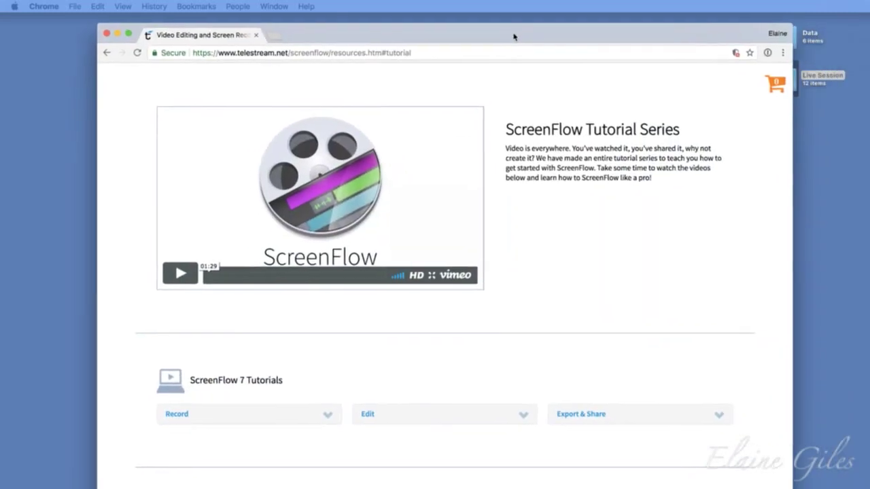
pyautogui.moveTo(514, 34); pyautogui.dragTo(485, 30)
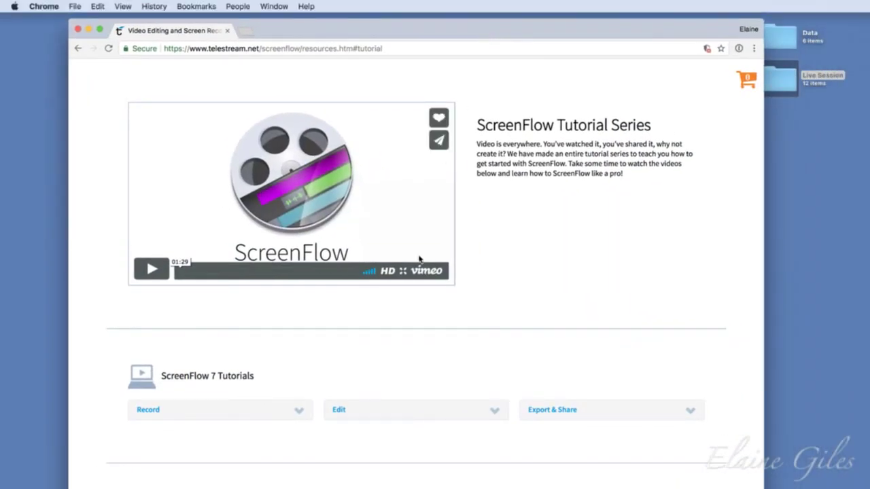
# - Expand the Record, Edit and Export & Share lists under ScreenFlow 7 Tutorials and return to ScreenFlow's start window
pyautogui.click(302, 416)
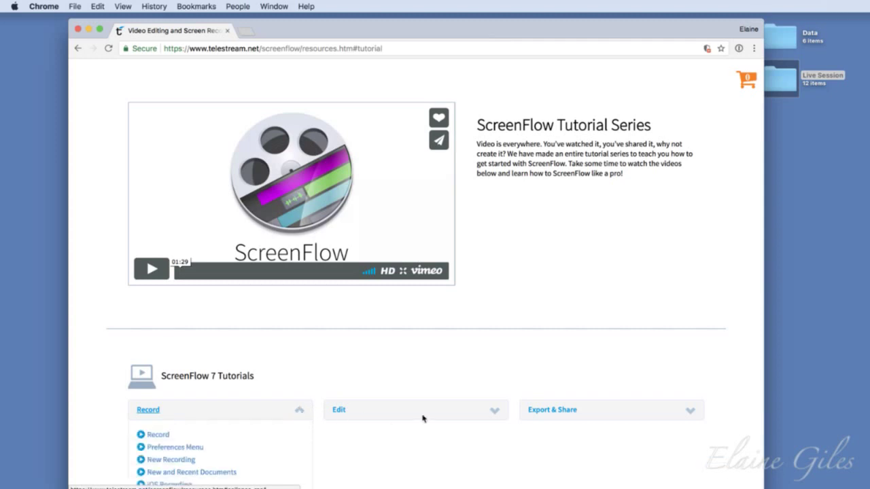
pyautogui.scroll(-2, 489, 401)
pyautogui.click(498, 366)
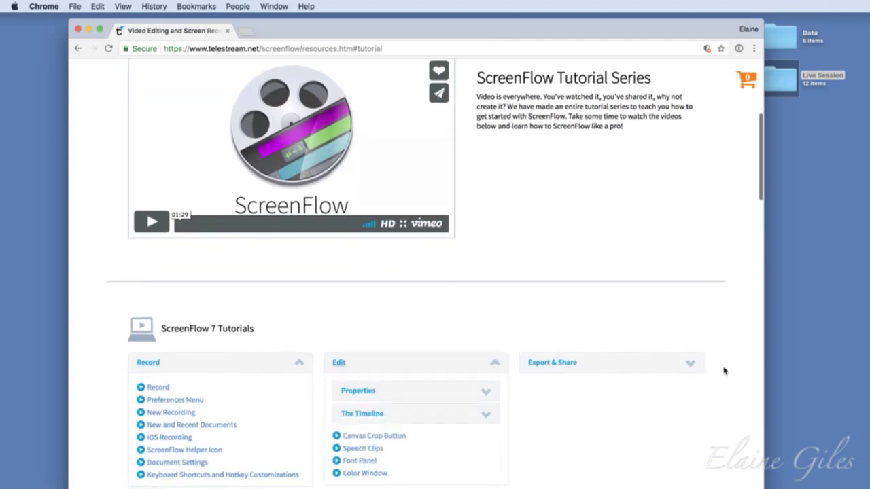
pyautogui.click(686, 364)
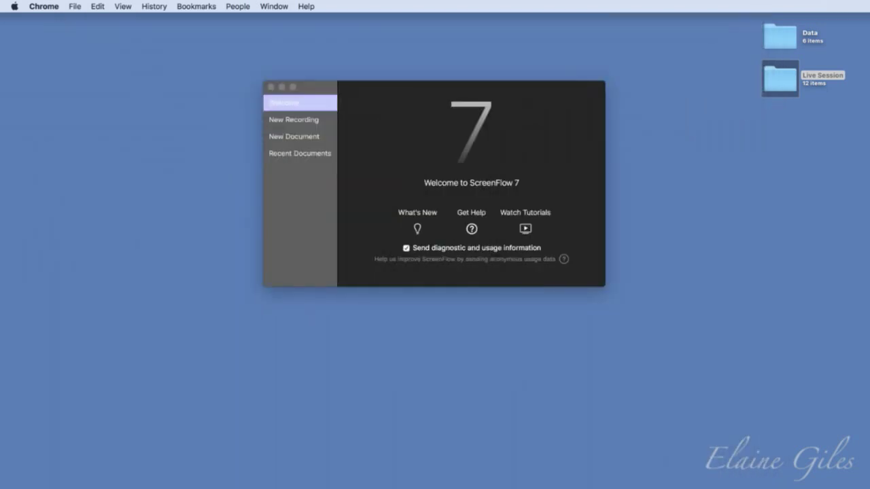
pyautogui.click(545, 111)
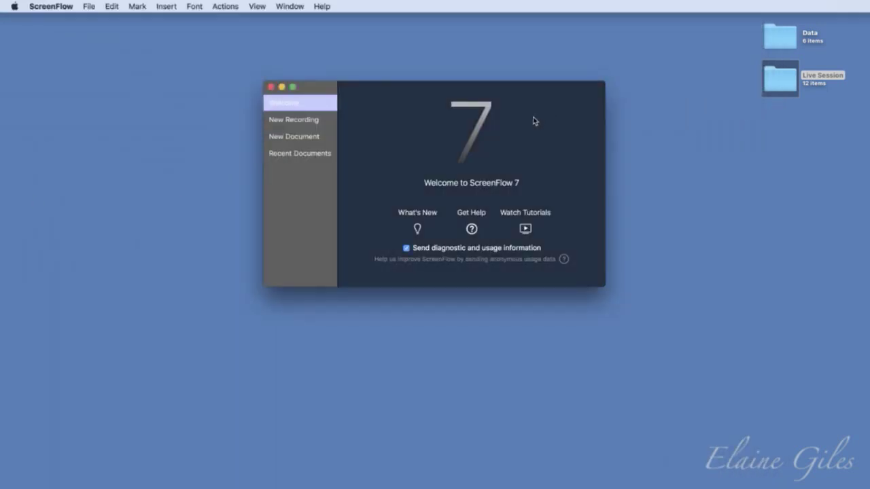
# - Review the New Recording, New Document and Recent Documents pages of the start window
pyautogui.click(300, 120)
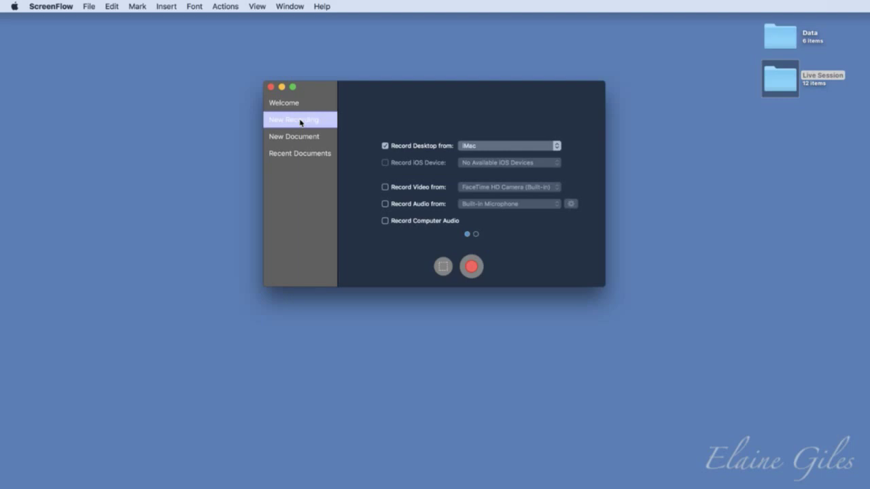
pyautogui.click(297, 137)
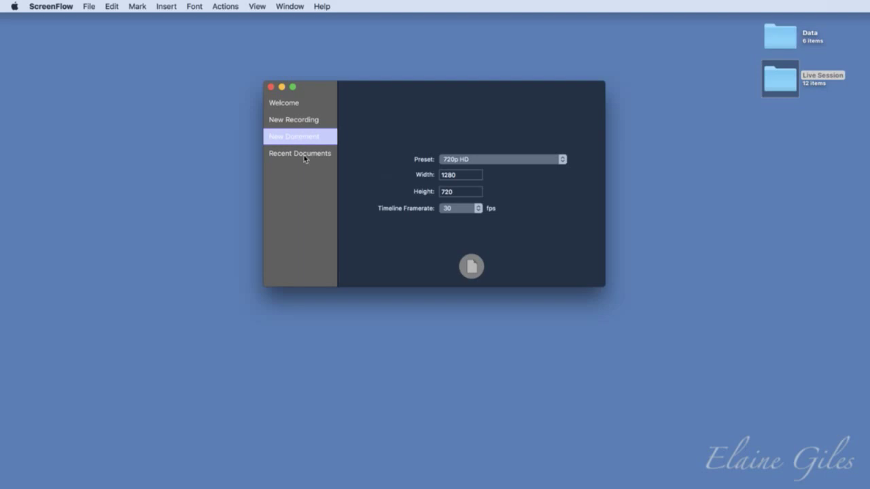
pyautogui.click(302, 156)
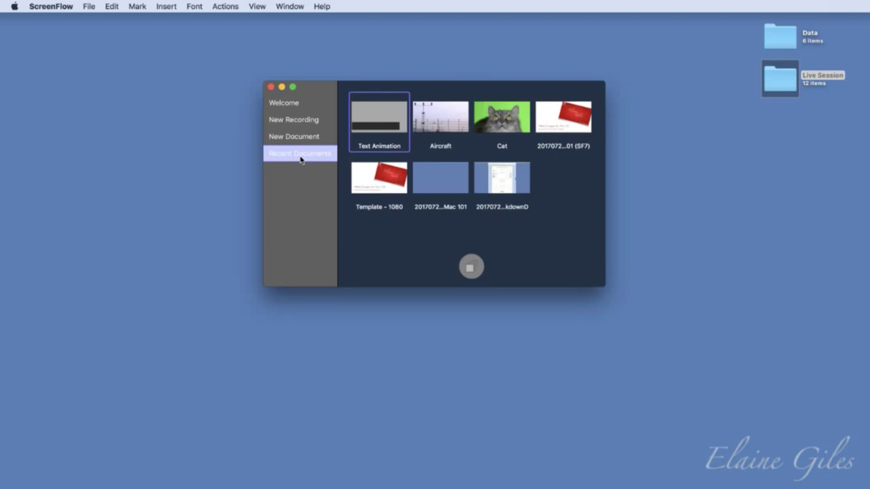
pyautogui.click(299, 120)
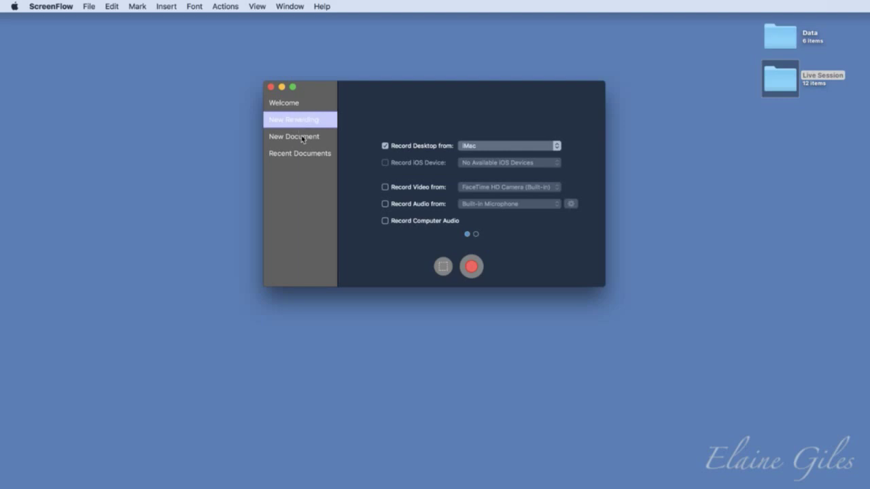
# - Create a new document with the 720p HD preset, 1280 by 720 at 30 fps, and show its Annotations properties
pyautogui.click(303, 138)
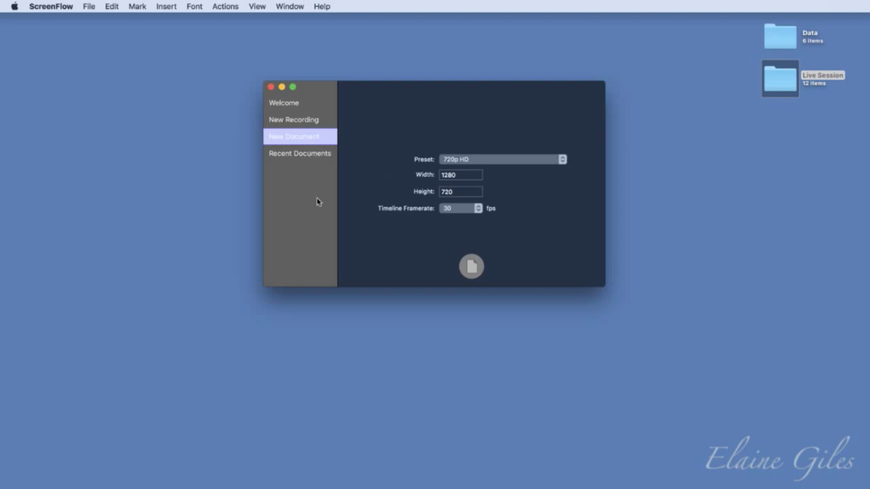
pyautogui.click(470, 265)
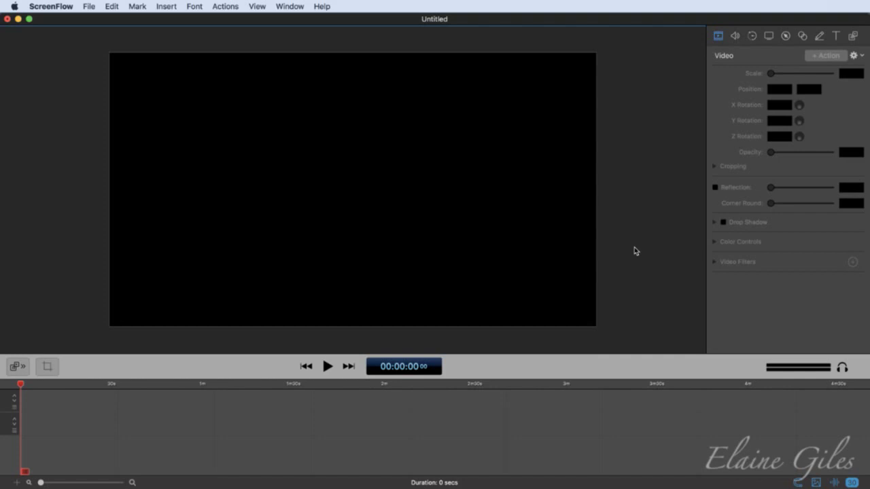
pyautogui.click(819, 37)
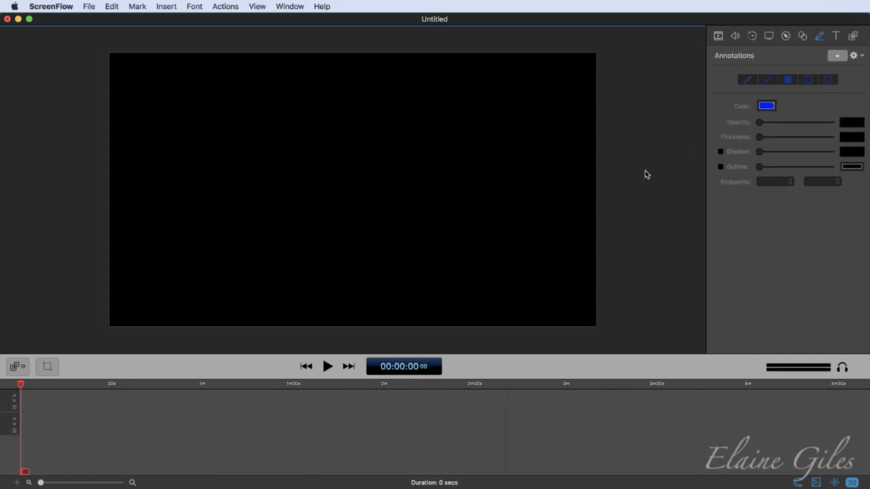
# - Increase the height of both empty timeline tracks so their visibility and mute controls are available
pyautogui.click(16, 402)
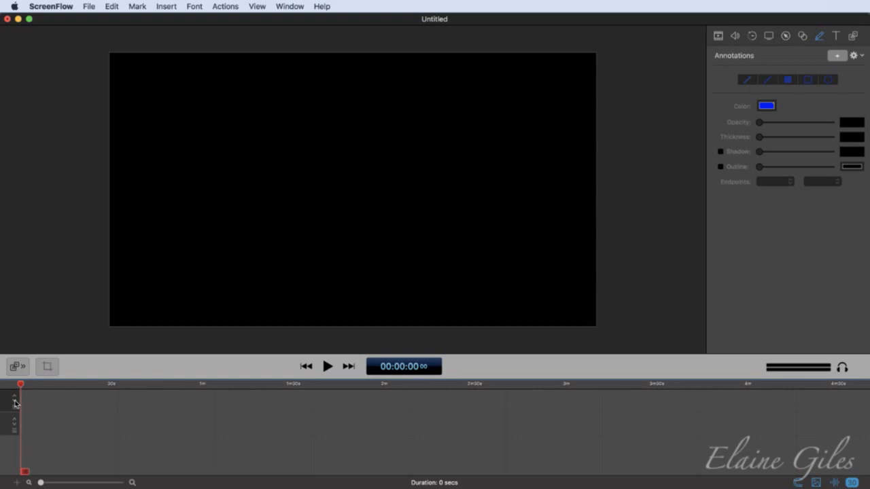
pyautogui.click(14, 398)
pyautogui.click(16, 439)
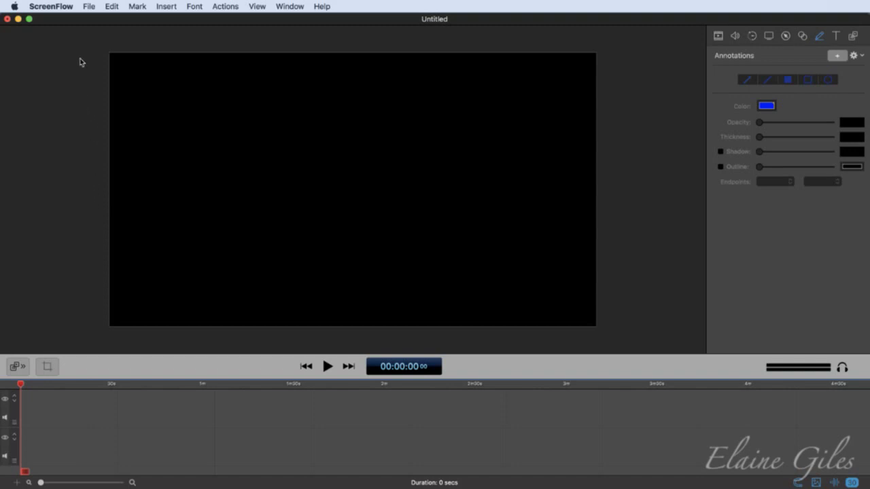
# - Try the Light interface theme in the general preferences and switch the theme back to Dark
pyautogui.click(62, 3)
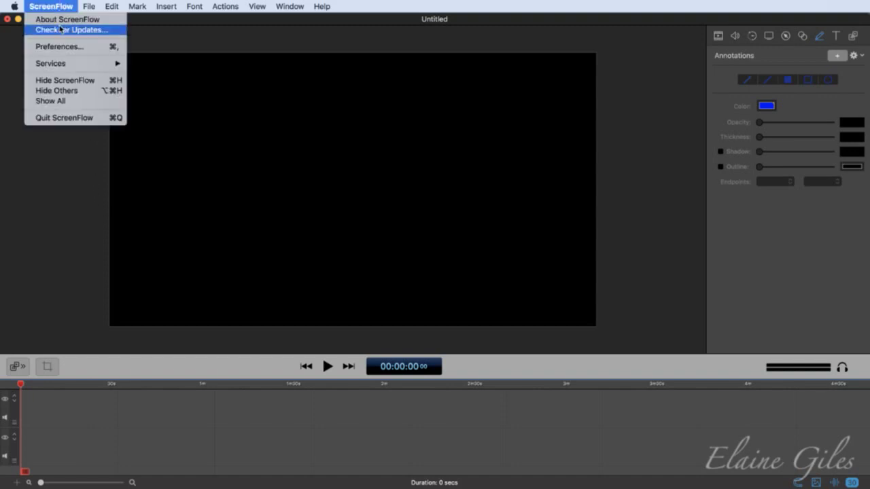
pyautogui.click(58, 46)
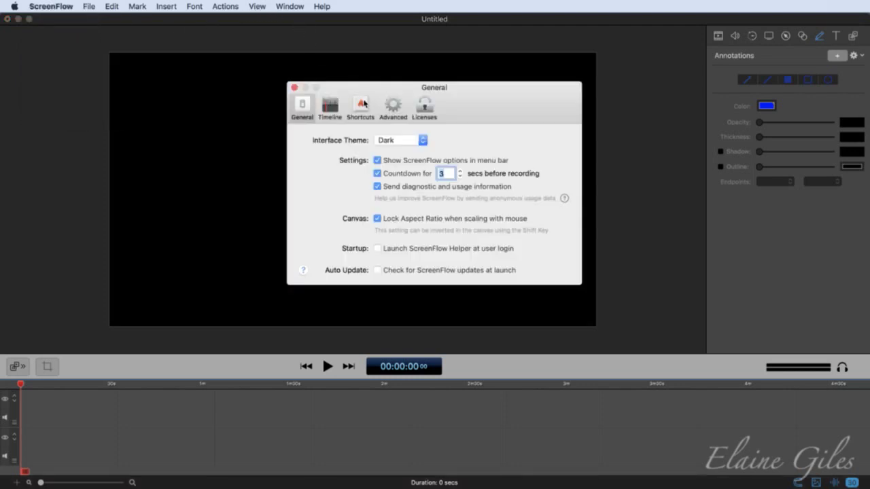
pyautogui.click(421, 140)
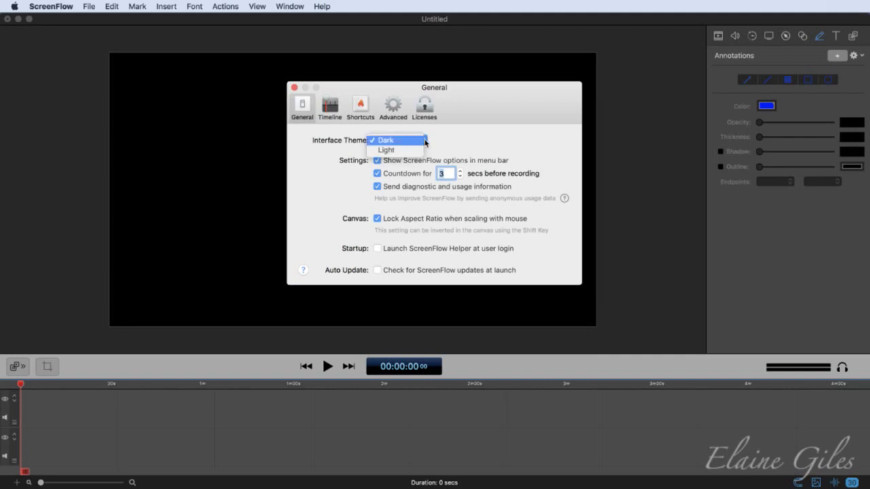
pyautogui.click(416, 151)
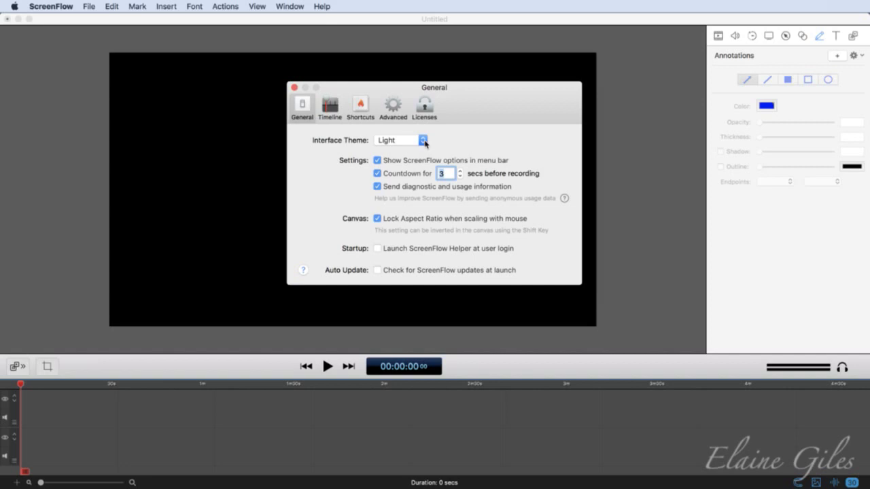
pyautogui.click(422, 140)
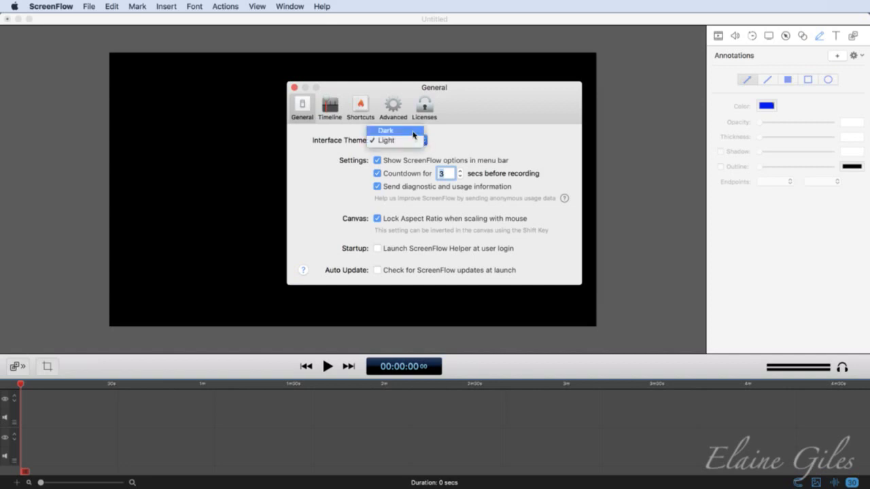
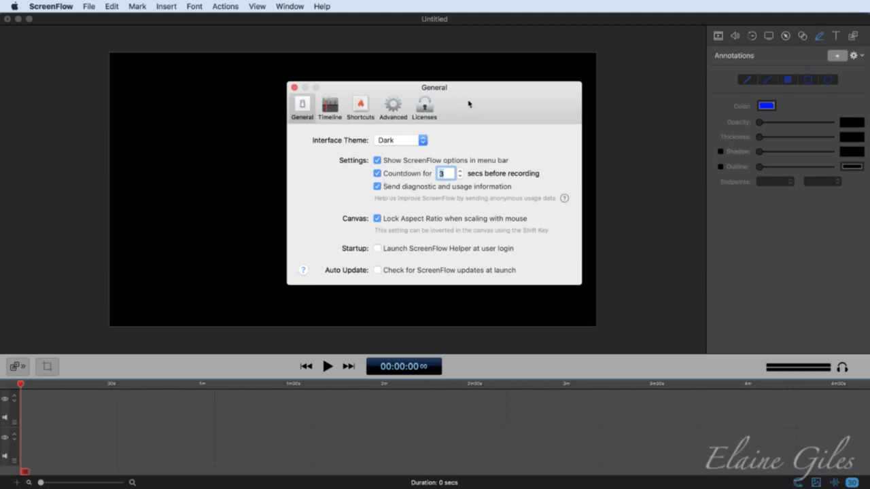
# - Review the Timeline and Advanced preferences and close the preferences window
pyautogui.click(330, 106)
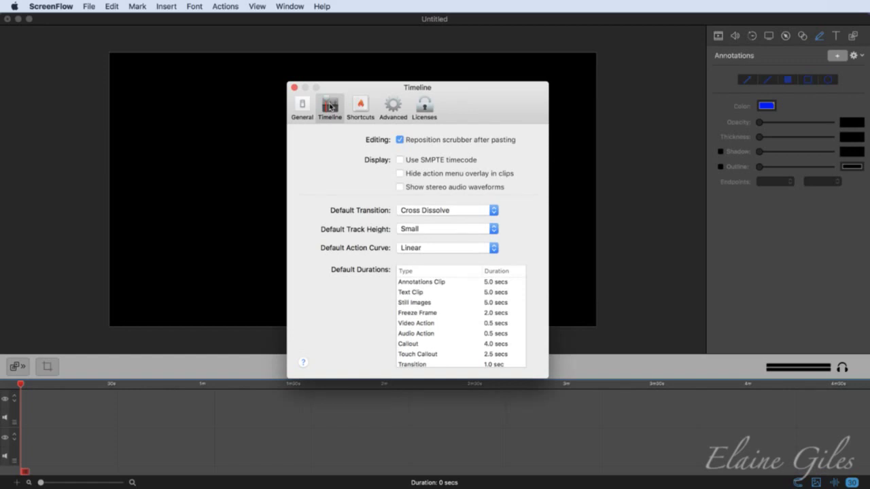
pyautogui.click(393, 106)
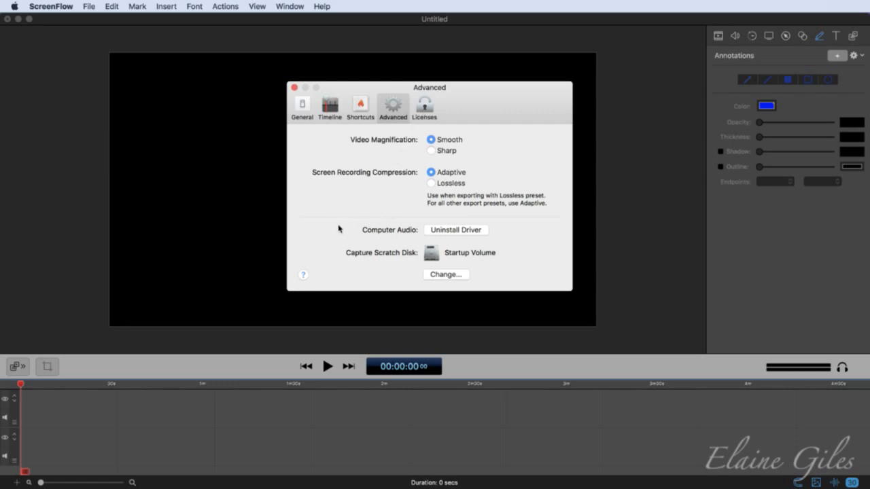
pyautogui.click(294, 88)
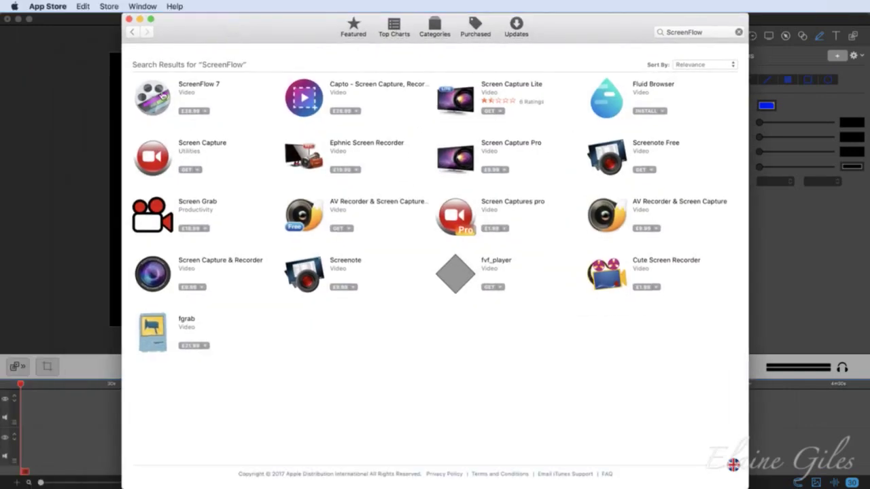
# - Read the full ScreenFlow 7 description and its what's-new list in the App Store, and close the store window
pyautogui.click(159, 97)
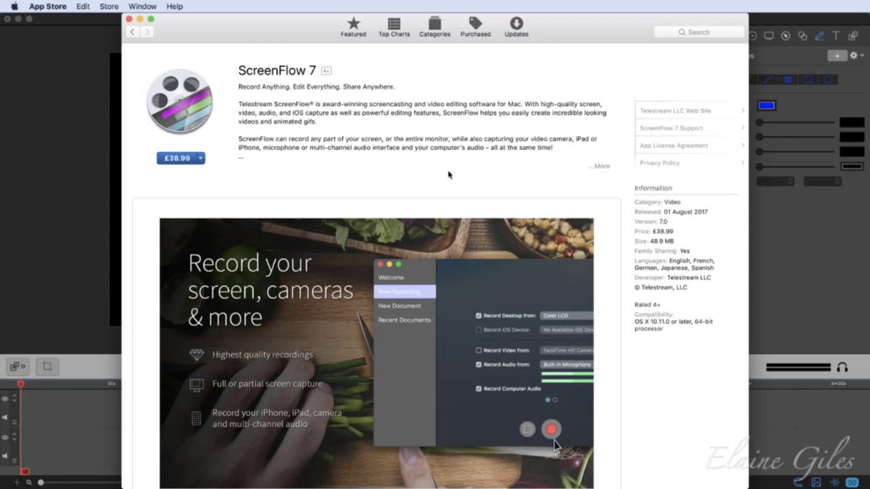
pyautogui.click(599, 166)
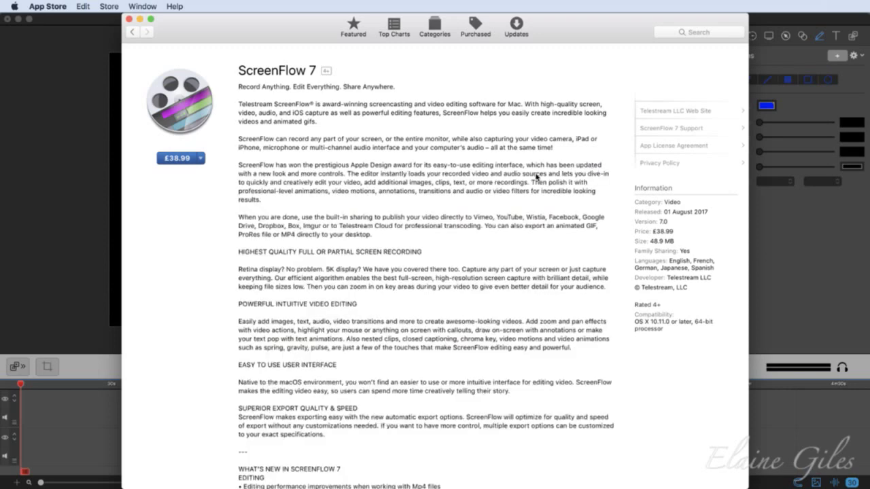
pyautogui.scroll(-5, 536, 178)
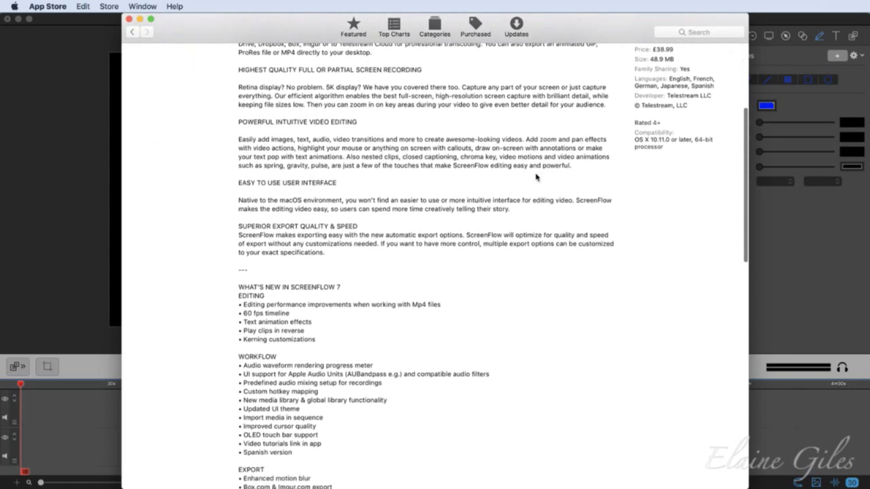
pyautogui.scroll(5, 544, 197)
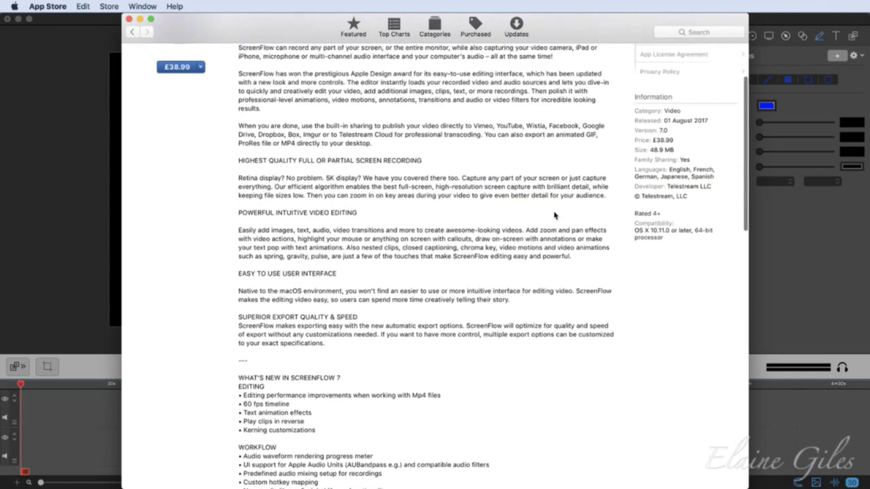
pyautogui.scroll(3, 554, 216)
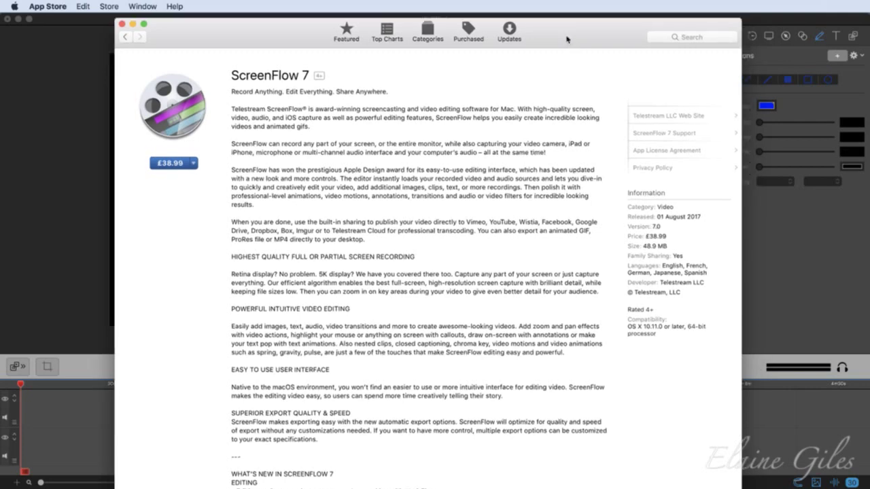
pyautogui.press('super+w')
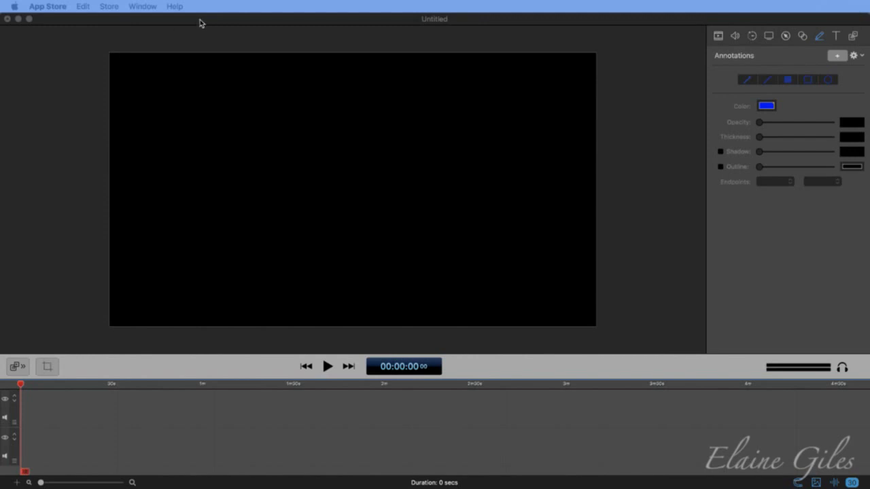
# - Hide the Inspector and the timeline in the untitled document and zoom the canvas to fit the enlarged area
pyautogui.click(199, 22)
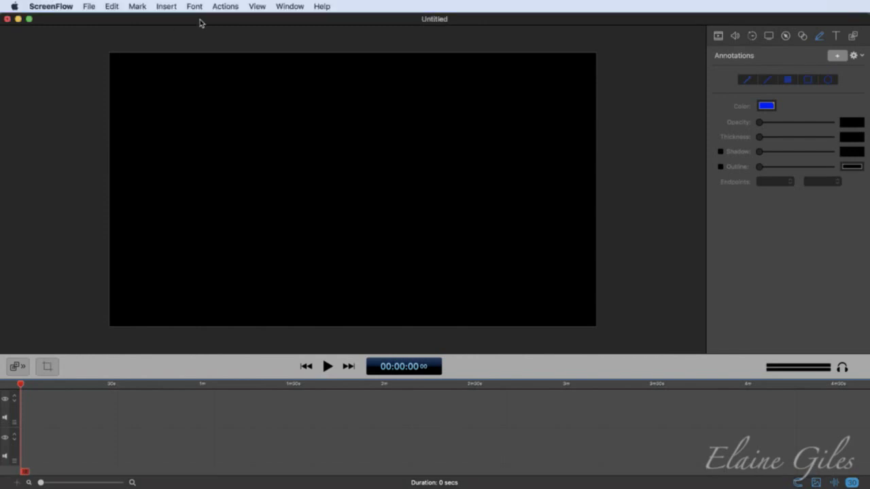
pyautogui.click(258, 7)
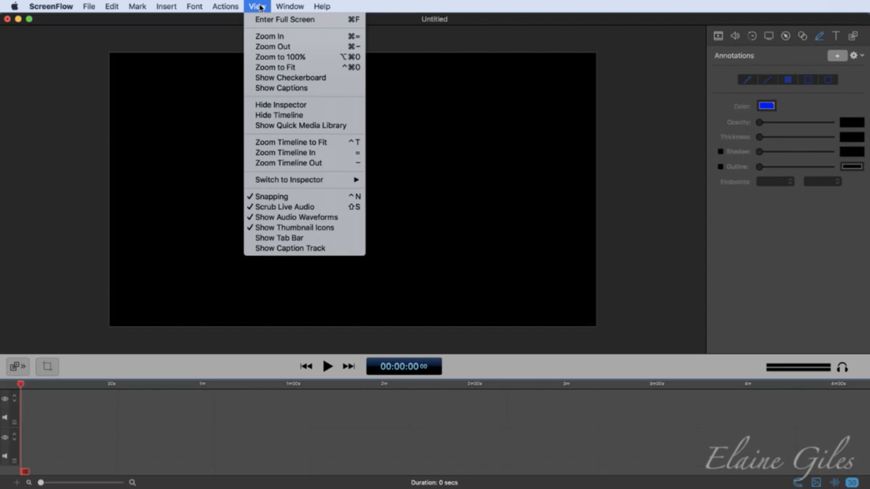
pyautogui.click(293, 107)
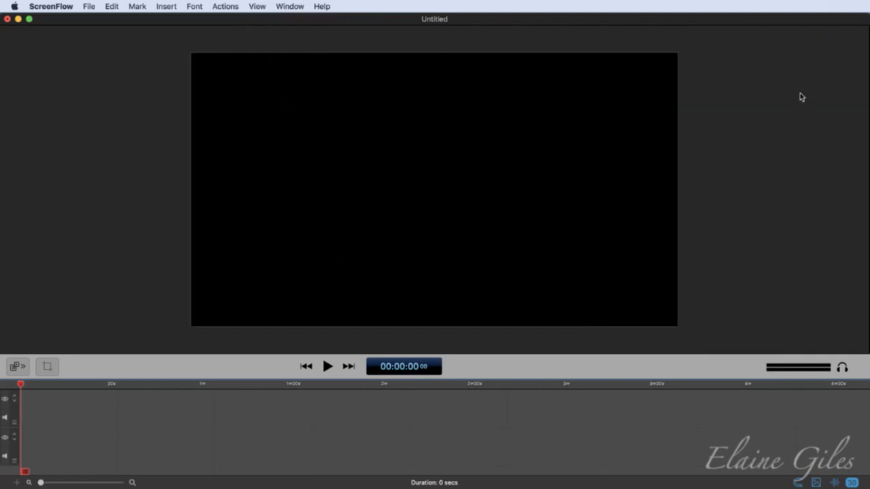
pyautogui.click(253, 6)
pyautogui.click(291, 115)
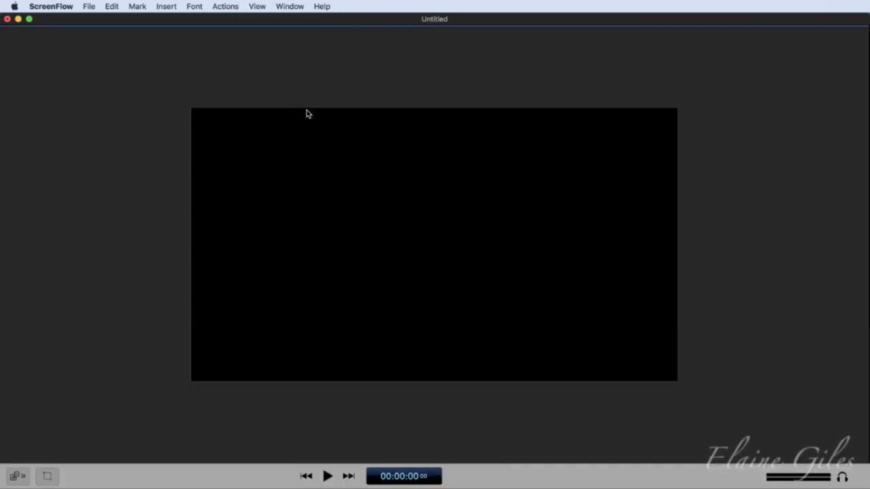
pyautogui.press('super+0')
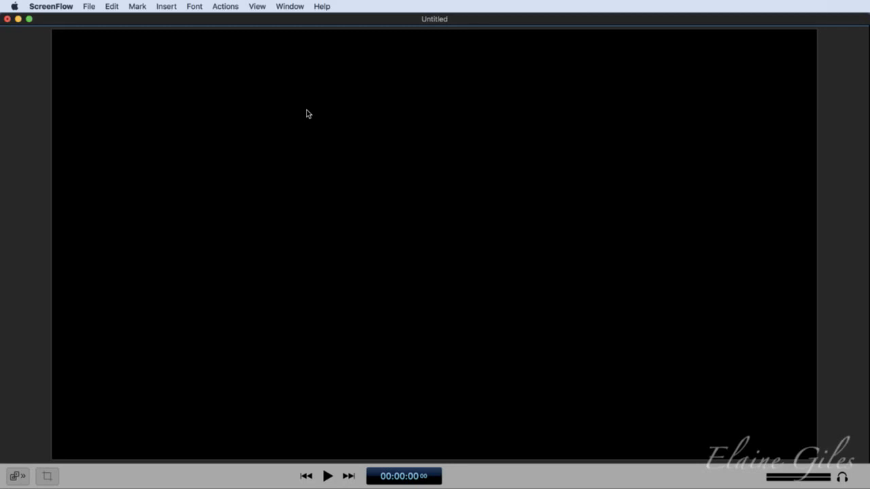
# - Show the Inspector and the timeline of the untitled document again
pyautogui.click(255, 7)
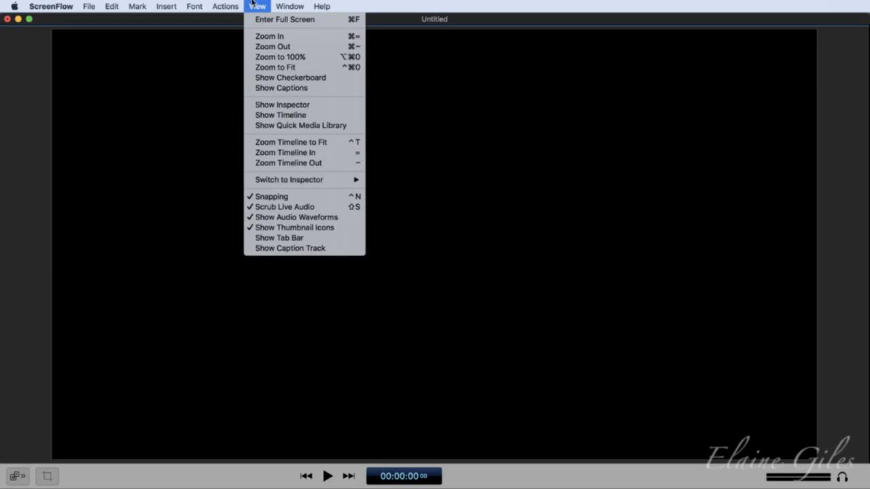
pyautogui.click(285, 106)
pyautogui.click(257, 6)
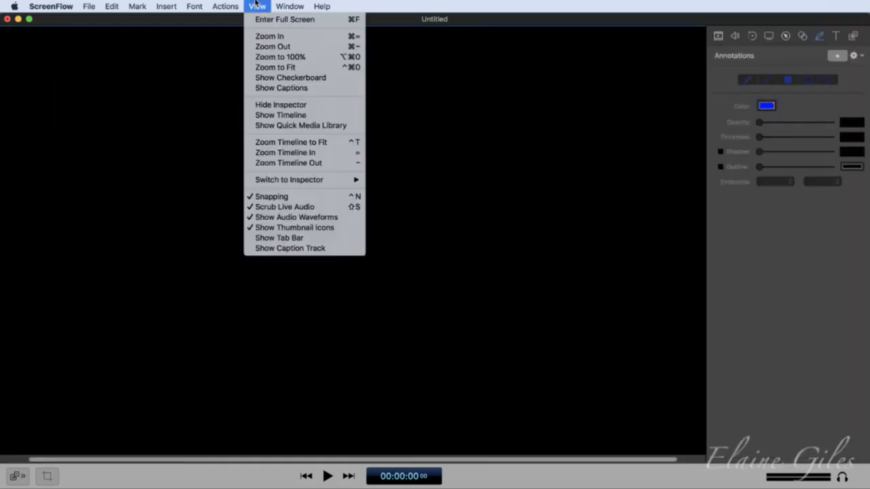
pyautogui.click(280, 115)
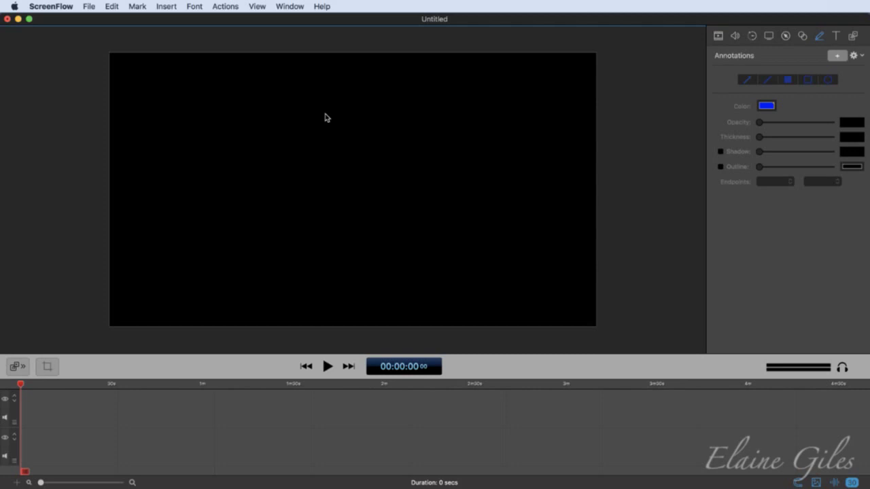
# - Try zooming the blank canvas in and out, and bring it back to the size that fits the window
pyautogui.press('super+0')
pyautogui.press('super+equal')
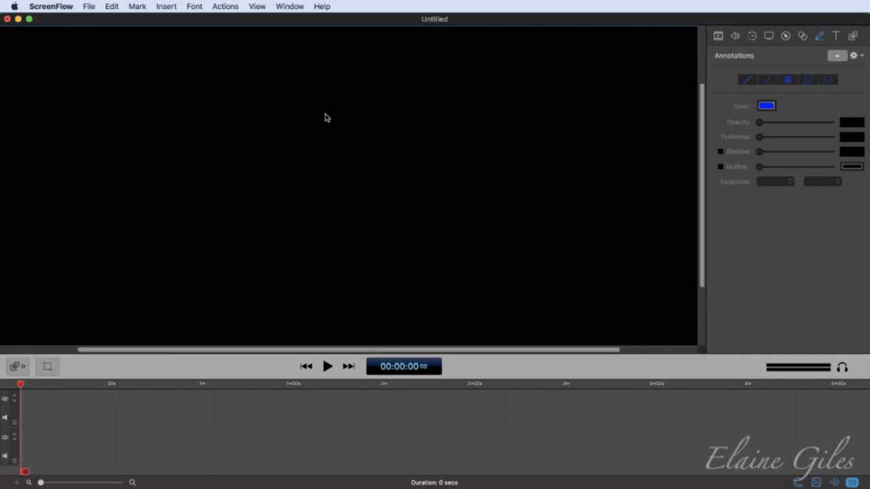
pyautogui.press('super+minus')
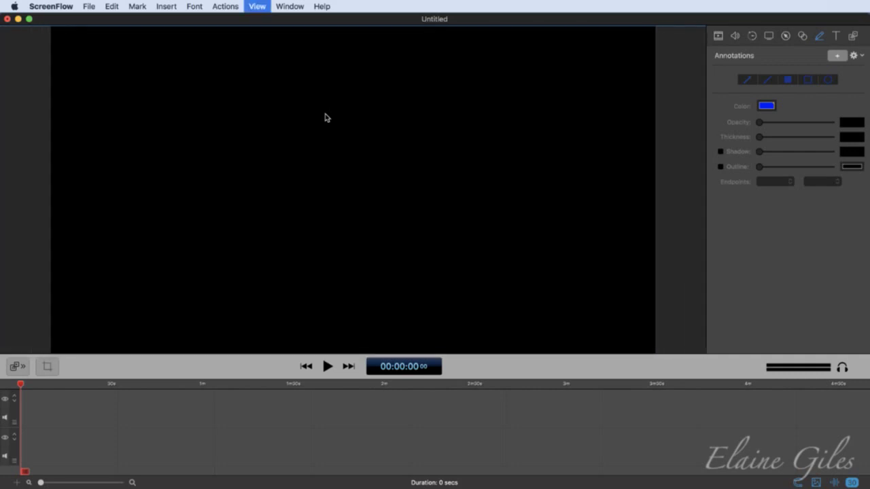
pyautogui.press('super+minus')
pyautogui.press('super+minus')
pyautogui.press('super+minus')
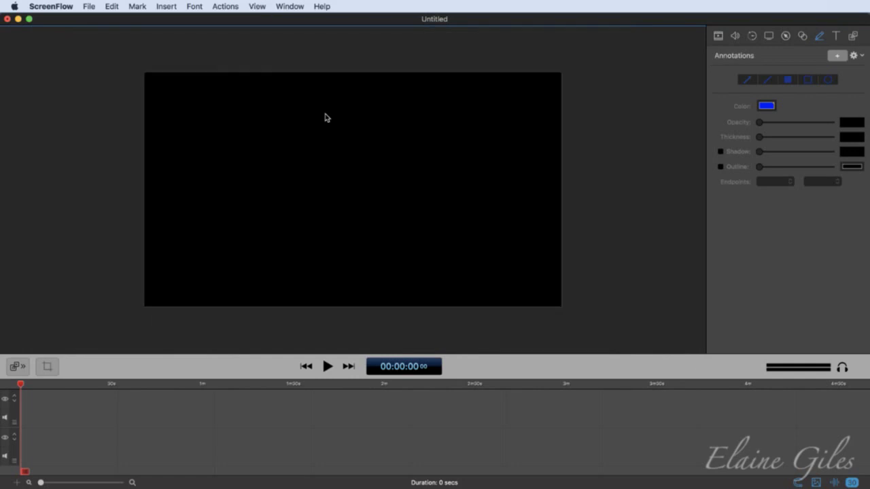
pyautogui.press('super+equal')
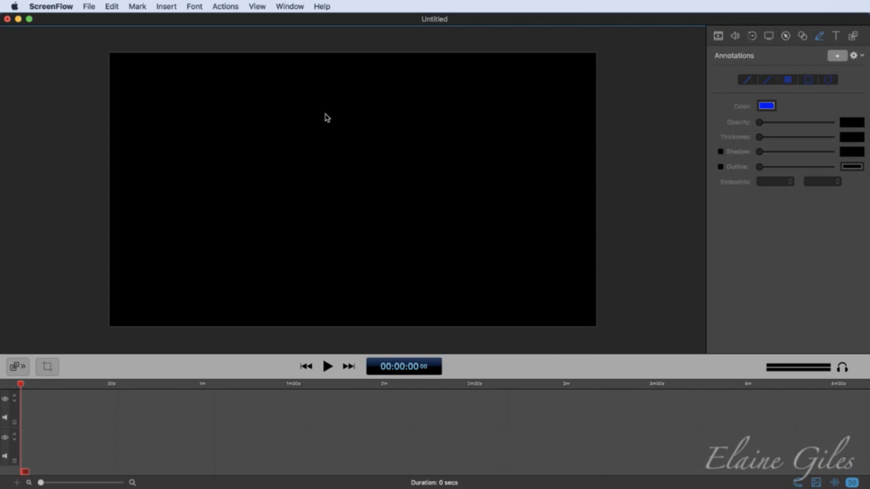
pyautogui.press('super+minus')
pyautogui.press('super+minus')
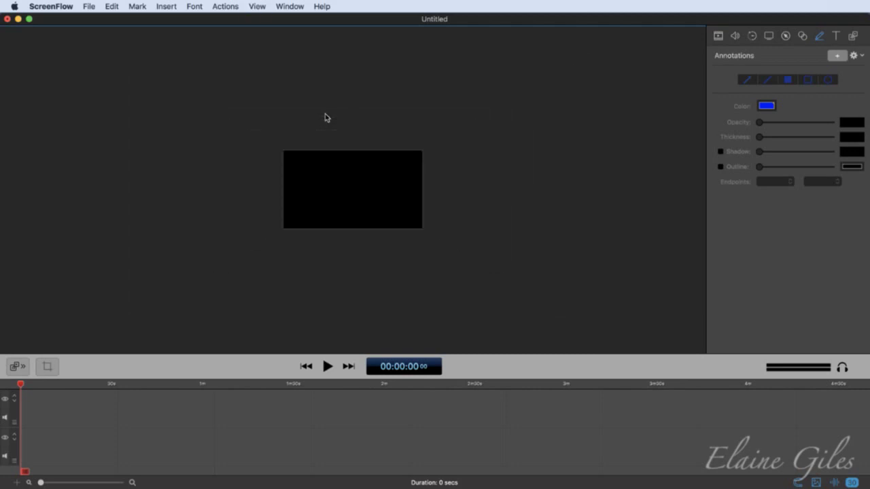
pyautogui.press('super+plus')
pyautogui.press('super+plus')
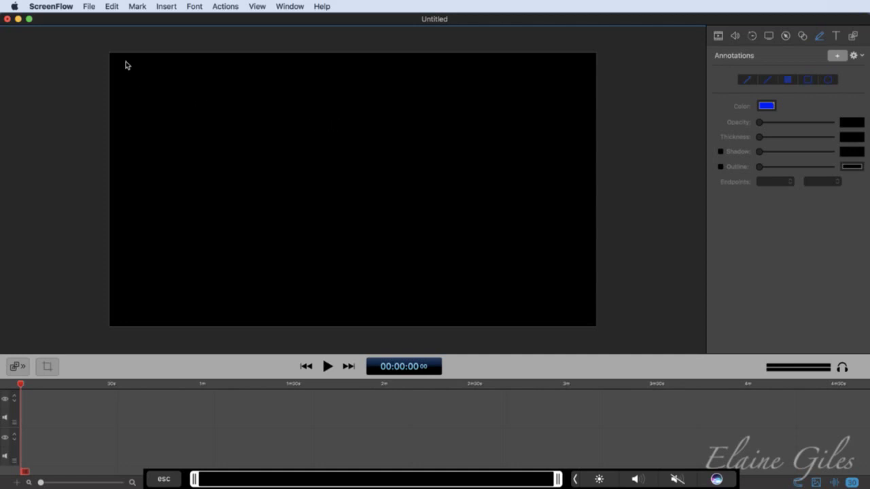
# - Close the untitled document and bring up the Aircraft document
pyautogui.click(8, 21)
pyautogui.click(398, 81)
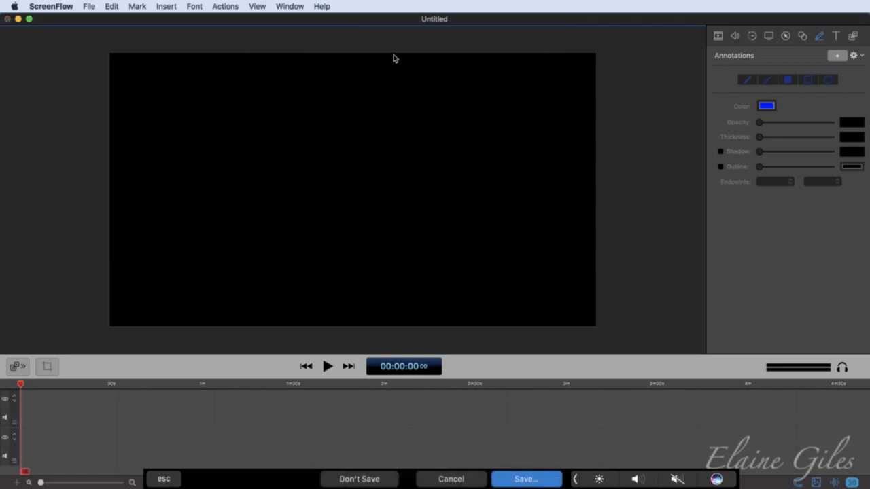
pyautogui.click(786, 39)
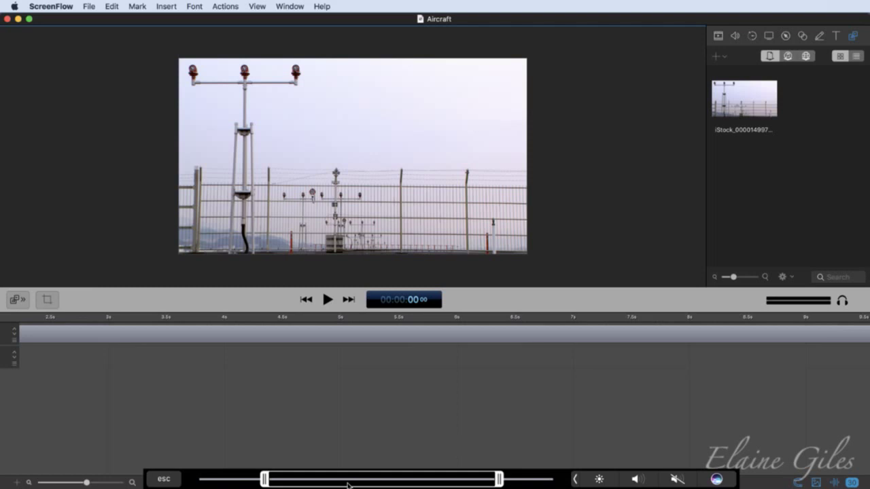
# - Scroll the Aircraft timeline back to its start and forward to its end with the on-screen Touch Bar
pyautogui.moveTo(354, 482); pyautogui.dragTo(297, 482)
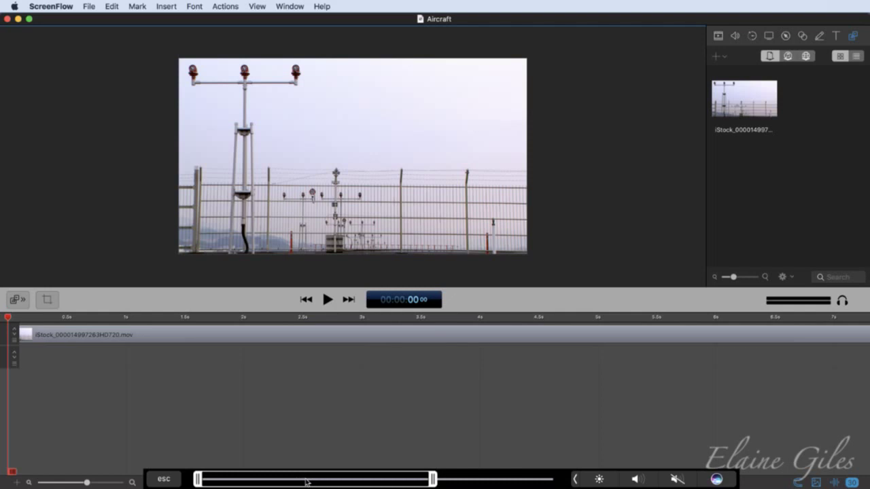
pyautogui.moveTo(306, 482); pyautogui.dragTo(431, 483)
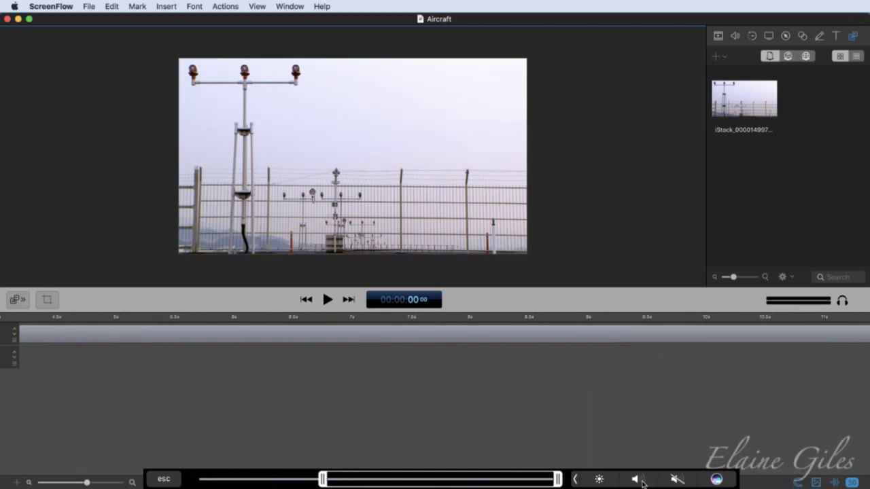
# - Try the Touch Bar's mute and volume controls, and expand and collapse its full Control Strip
pyautogui.click(675, 480)
pyautogui.click(675, 480)
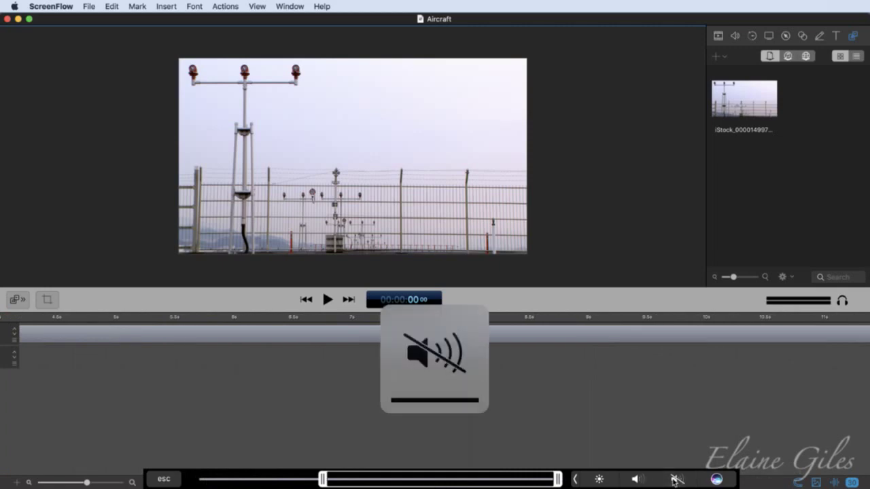
pyautogui.click(637, 479)
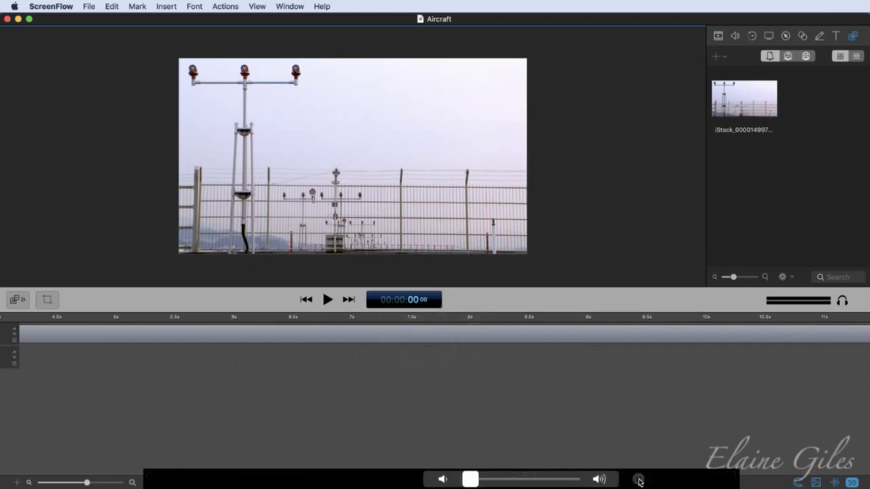
pyautogui.moveTo(469, 480)
pyautogui.mouseDown()
pyautogui.moveTo(534, 479)
pyautogui.moveTo(462, 481)
pyautogui.mouseUp()
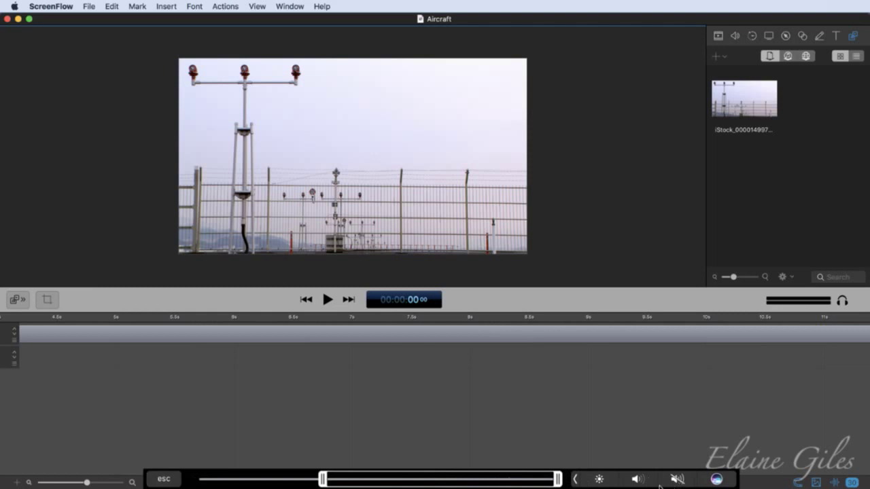
pyautogui.click(575, 479)
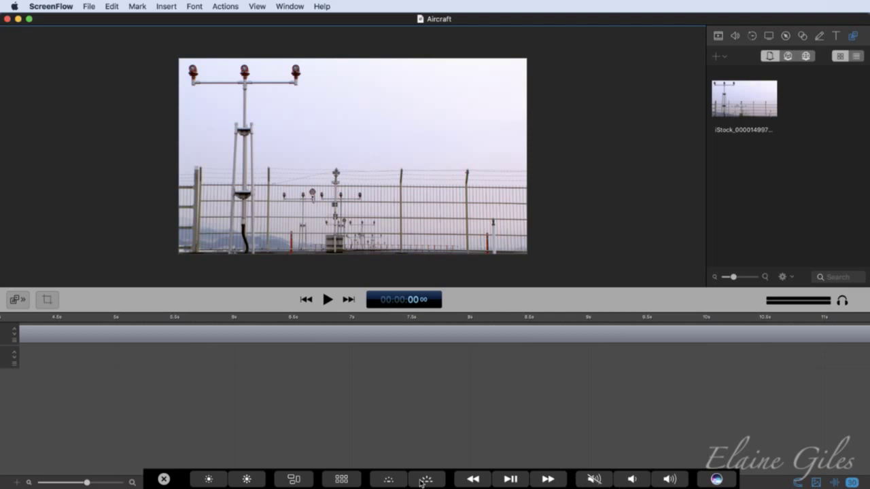
pyautogui.click(163, 480)
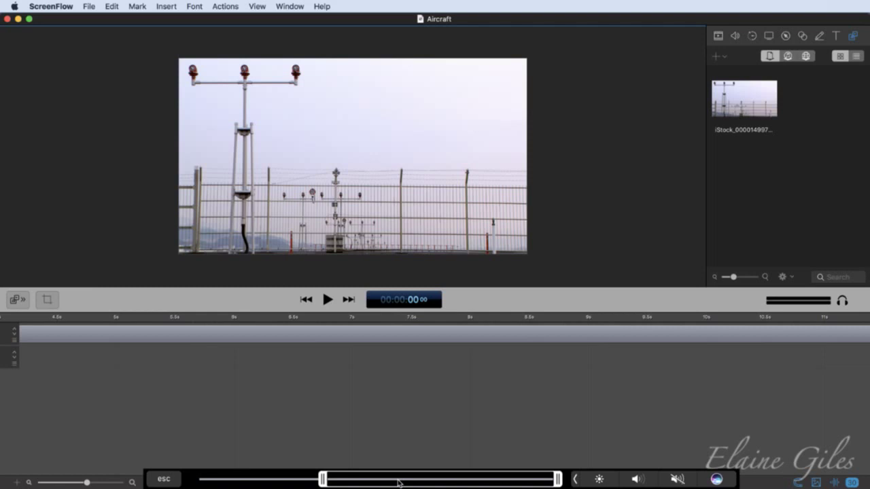
pyautogui.press('XF86AudioMute')
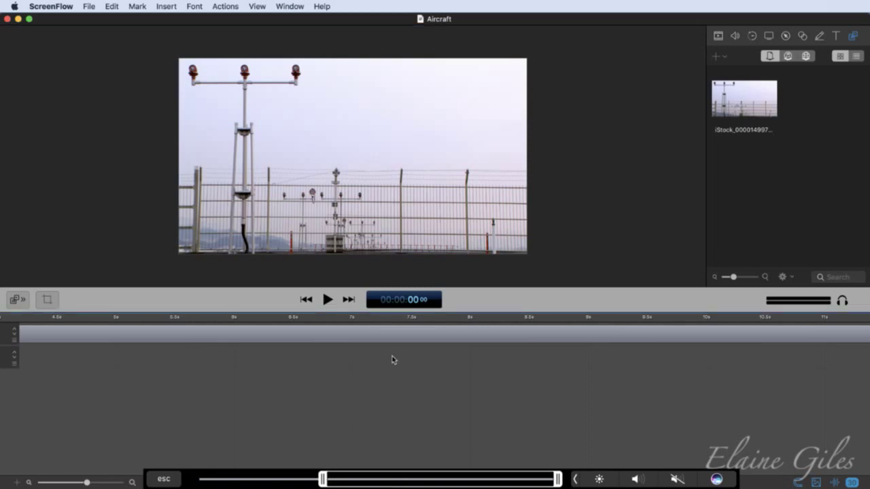
# - Zoom the Aircraft timeline fully out and then fully in to its finest time scale
pyautogui.press('super+minus')
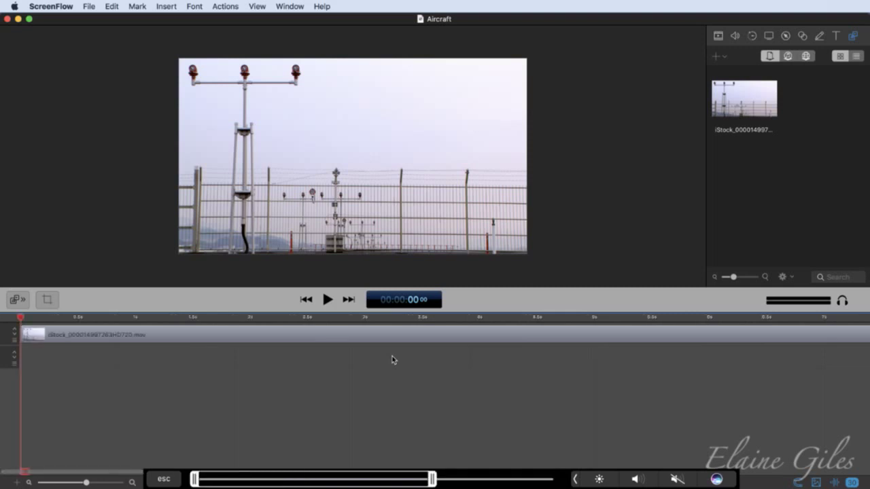
pyautogui.press('super+minus')
pyautogui.press('super+minus')
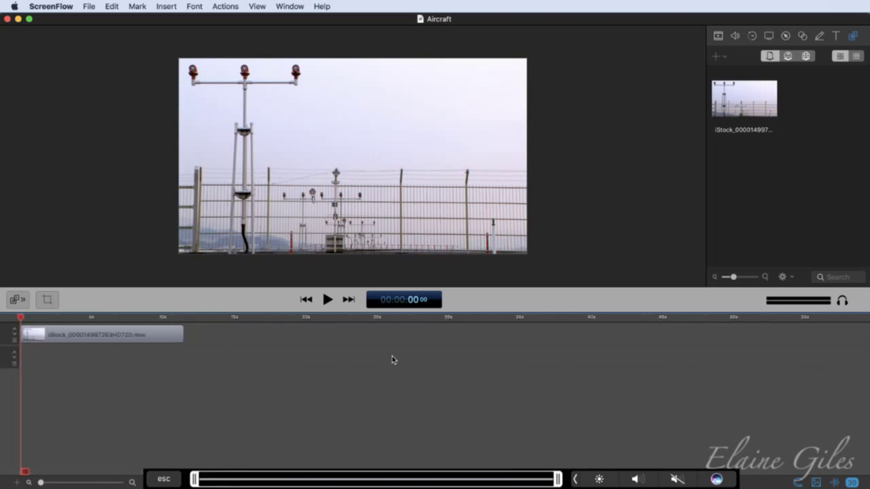
pyautogui.press('super+equal')
pyautogui.press('super+equal')
pyautogui.press('super+equal')
pyautogui.press('super+equal')
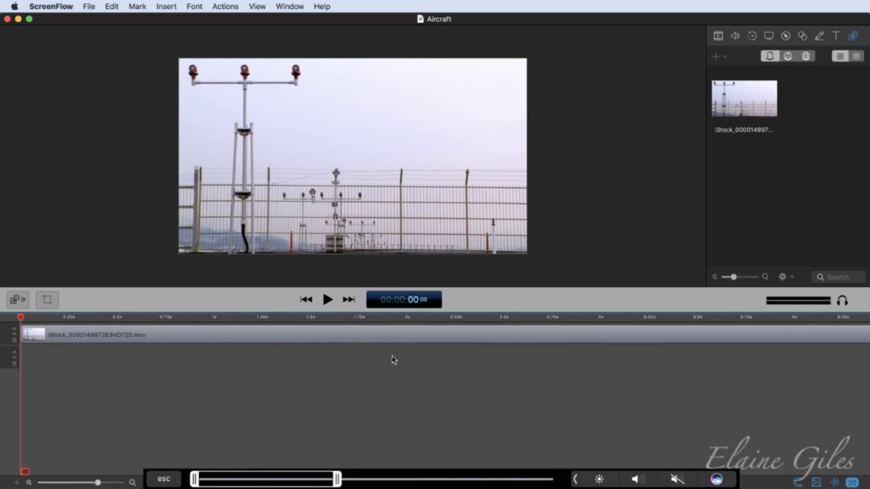
pyautogui.press('super+equal')
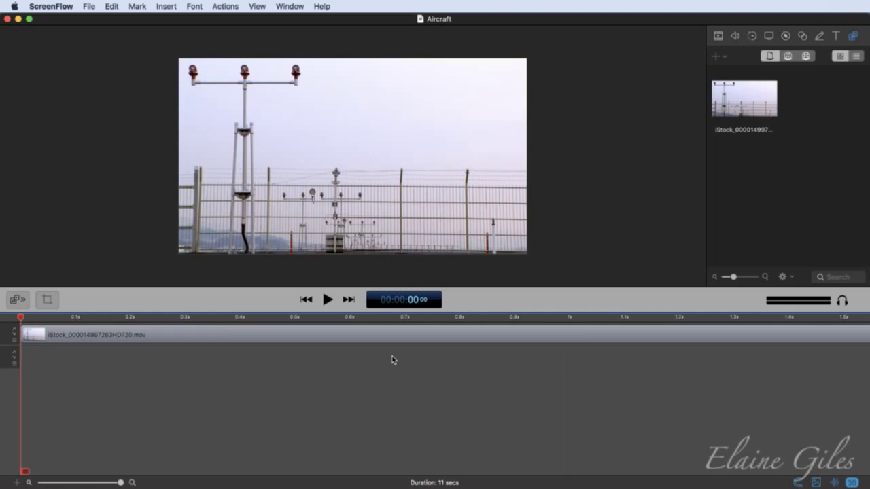
# - Display the Default keyboard shortcut set in the preferences and collapse its categories from Global Recording through Insert Menu
pyautogui.press('cmd+comma')
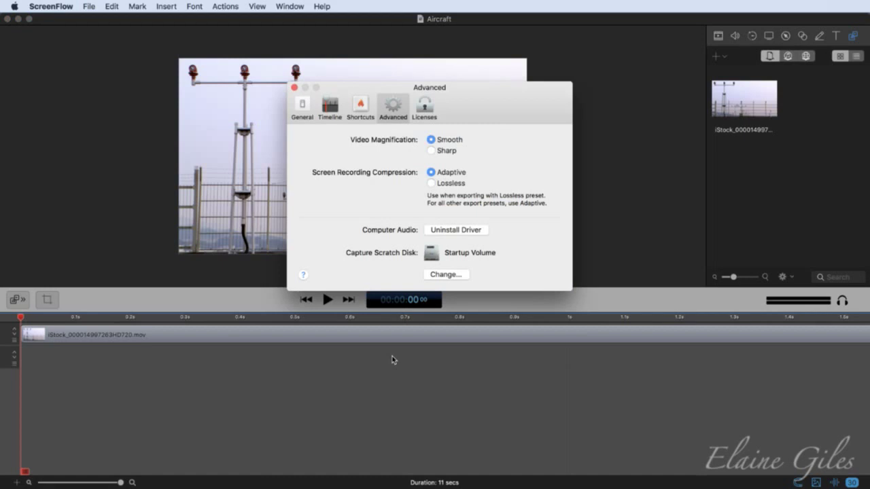
pyautogui.click(359, 104)
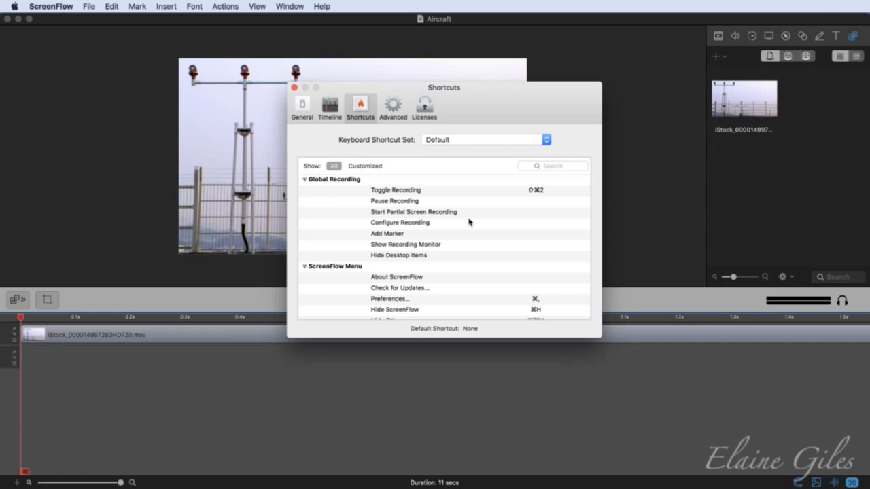
pyautogui.click(305, 179)
pyautogui.click(304, 190)
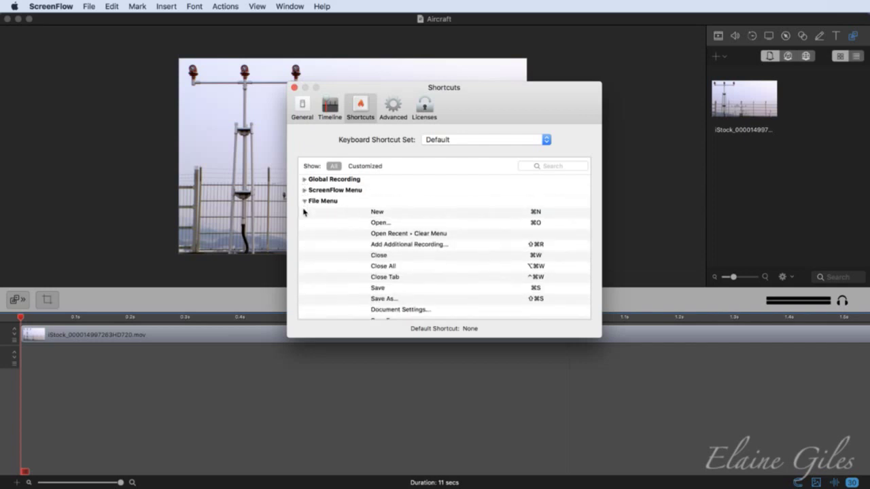
pyautogui.click(304, 201)
pyautogui.click(304, 212)
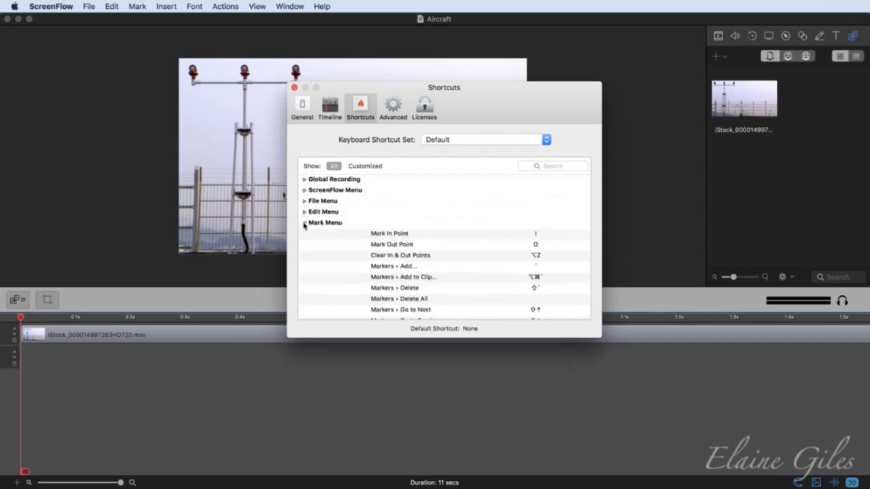
pyautogui.click(305, 222)
pyautogui.click(304, 234)
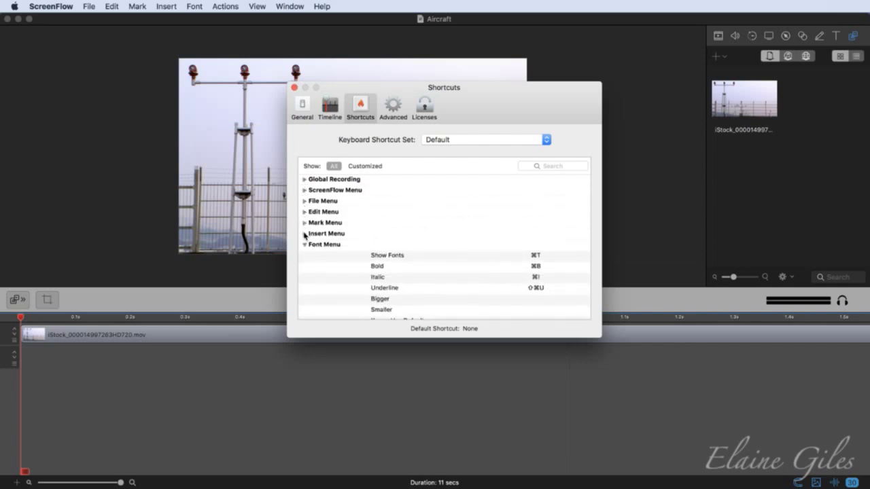
# - Expand the Insert, Mark, Edit and File Menu categories of the shortcut list to examine their shortcuts
pyautogui.click(304, 234)
pyautogui.click(304, 223)
pyautogui.click(305, 212)
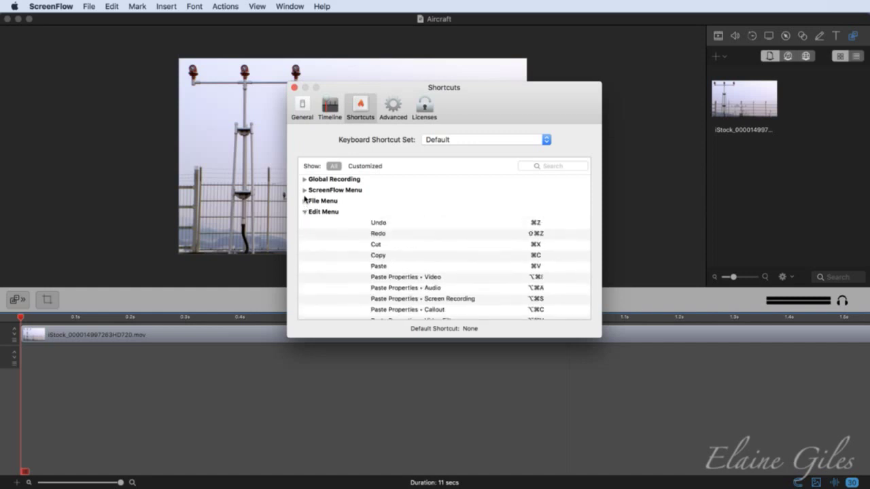
pyautogui.click(305, 201)
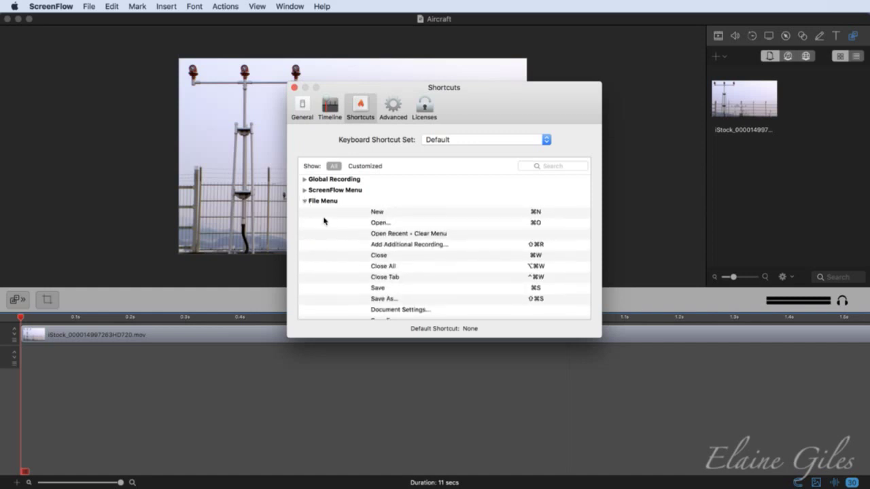
# - Open the Publish to YouTube shortcut for editing, and expand the ScreenFlow Menu and Global Recording categories of the shortcut list
pyautogui.scroll(-2, 351, 232)
pyautogui.scroll(-5, 350, 233)
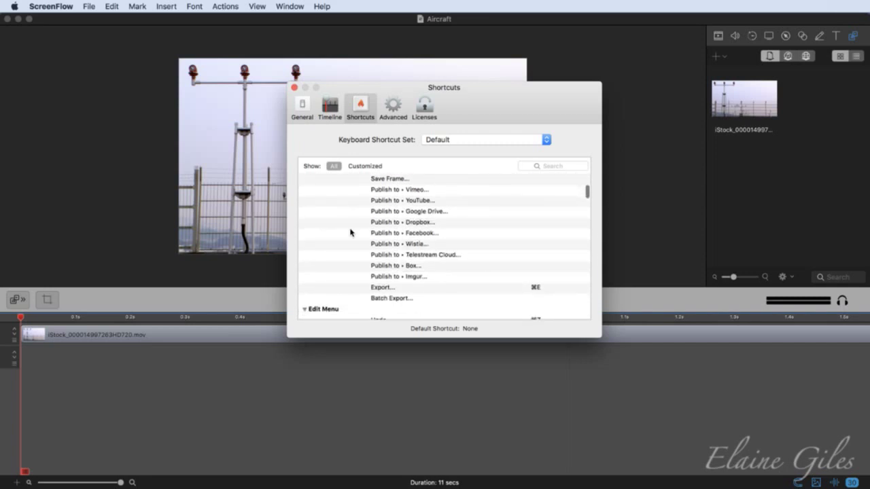
pyautogui.doubleClick(533, 201)
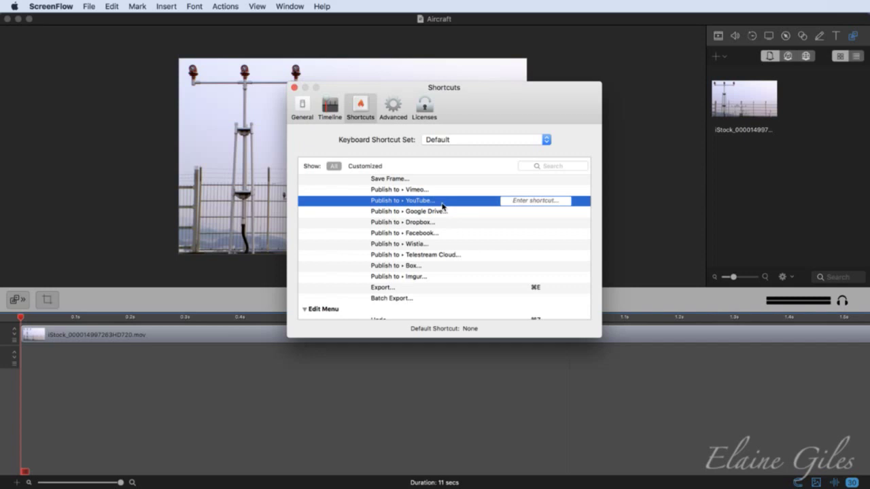
pyautogui.scroll(10, 442, 206)
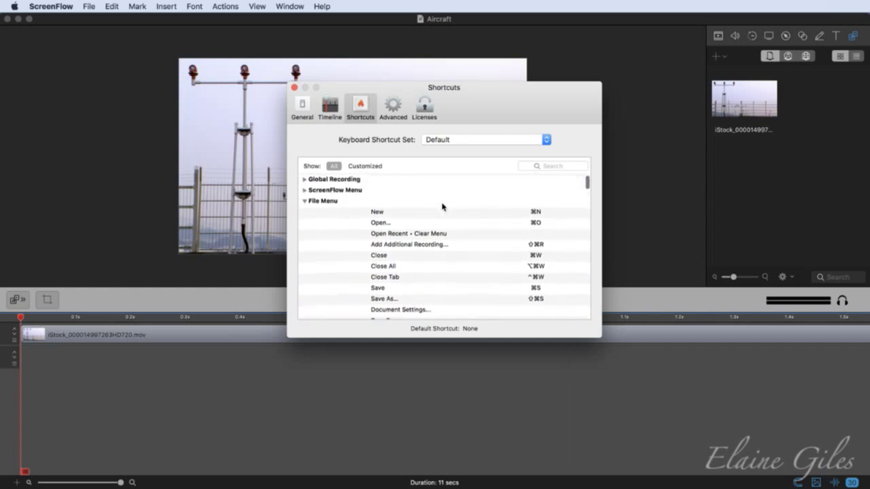
pyautogui.click(304, 189)
pyautogui.click(305, 178)
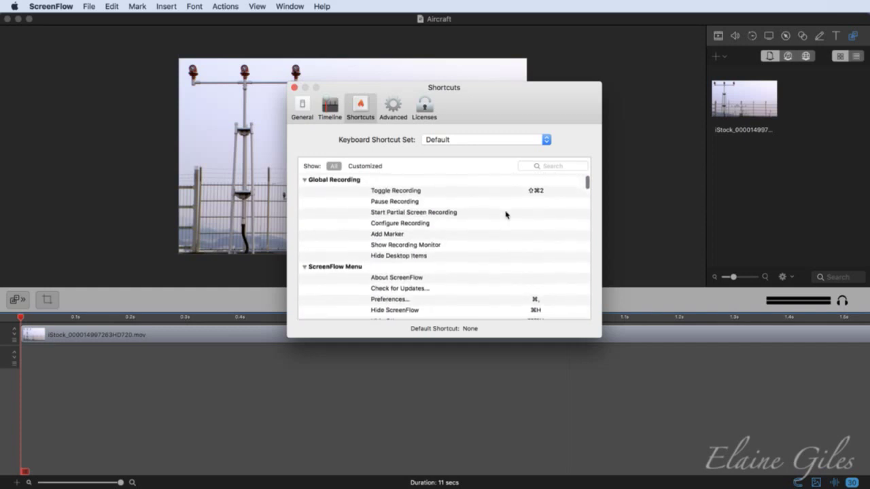
# - Search the shortcut list for YouTube, select the Publish to YouTube command and clear the search
pyautogui.click(551, 169)
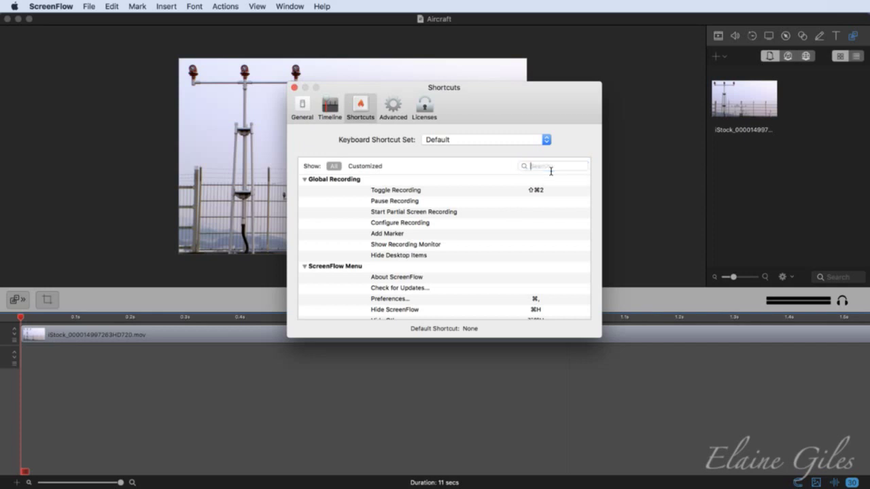
pyautogui.write('YouTube')
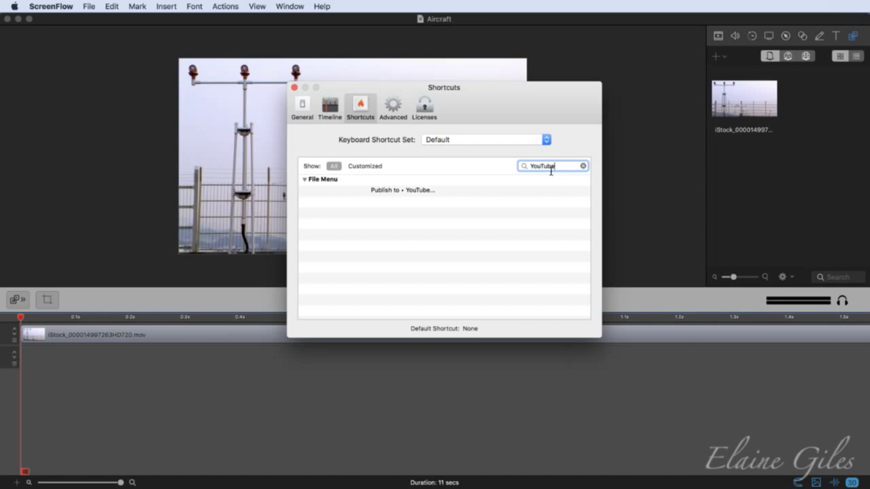
pyautogui.click(460, 193)
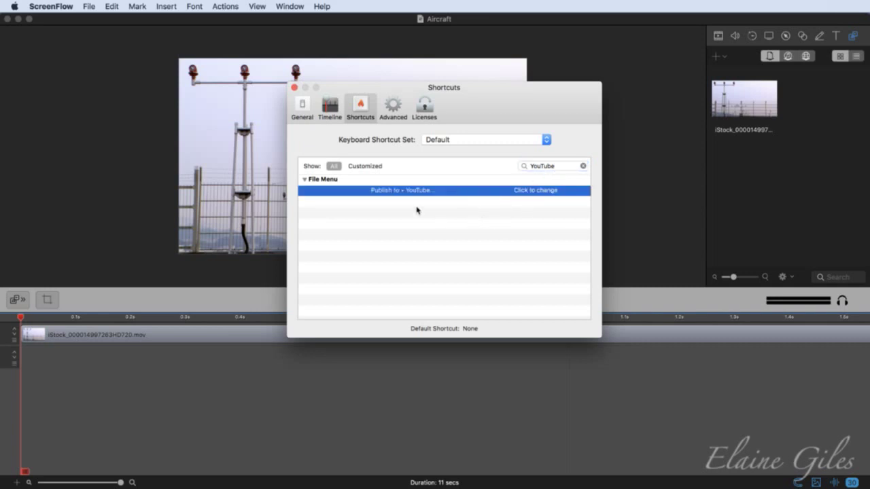
pyautogui.click(583, 166)
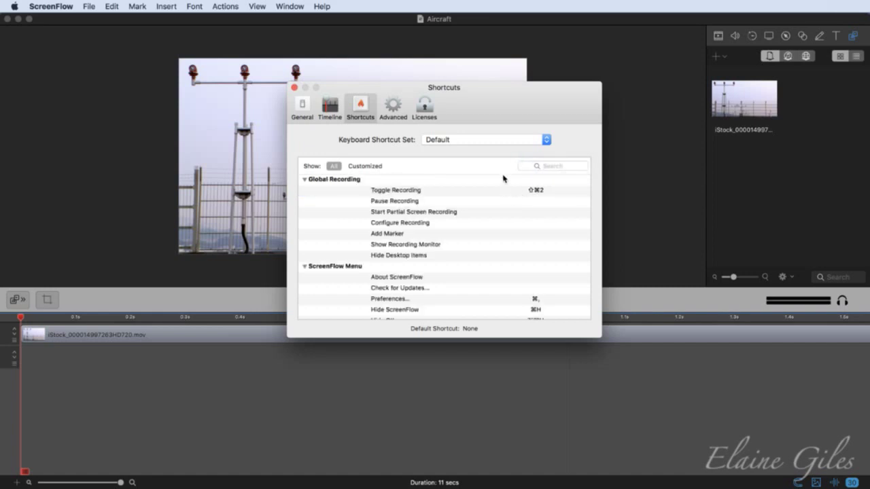
# - Switch to the personalised copy of the Default shortcut set and assign Control-Option-Command-Y to the Publish to YouTube command
pyautogui.click(545, 140)
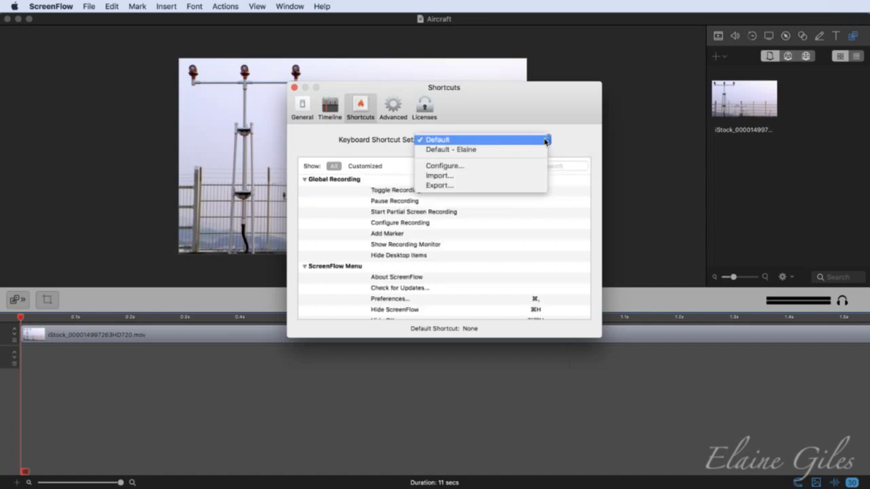
pyautogui.click(502, 153)
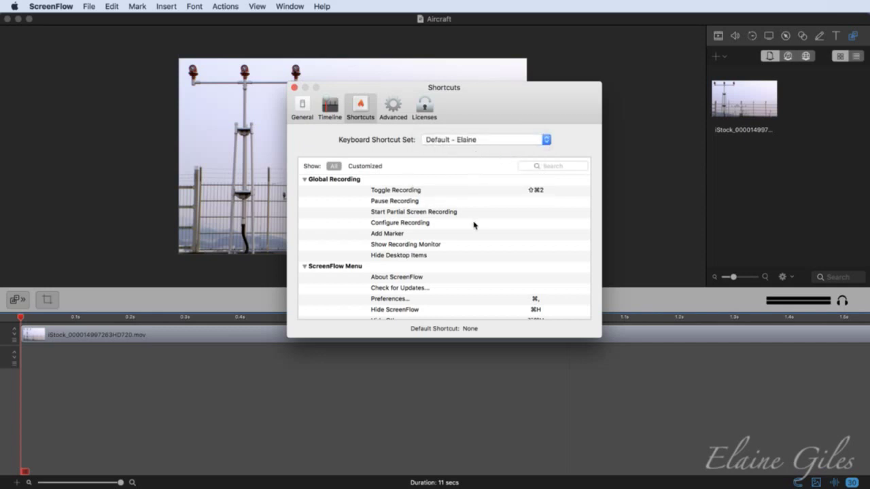
pyautogui.click(561, 169)
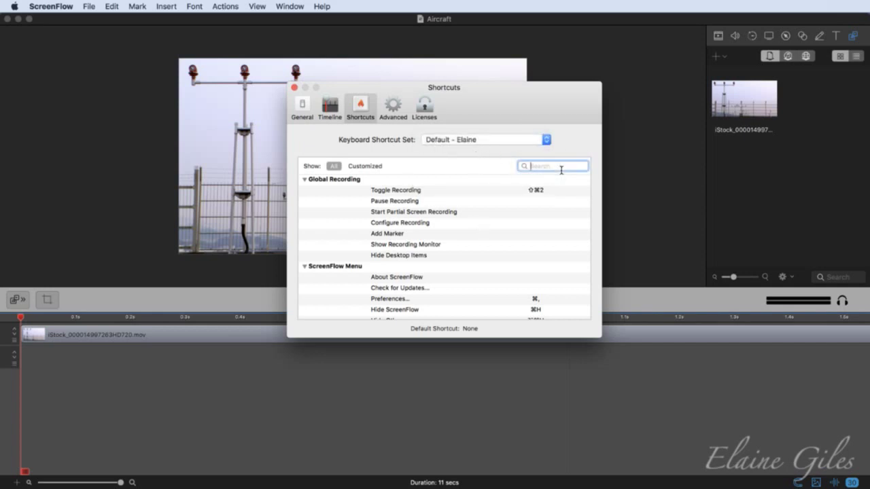
pyautogui.write('youtub')
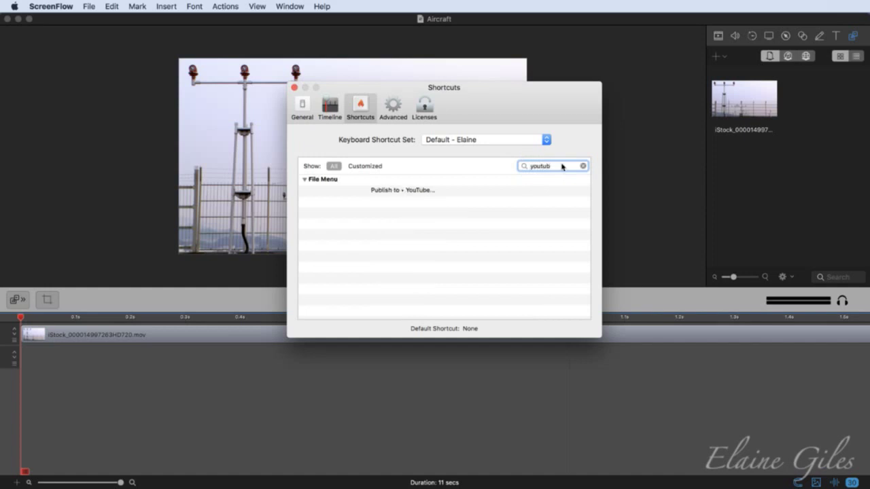
pyautogui.click(475, 190)
pyautogui.click(552, 191)
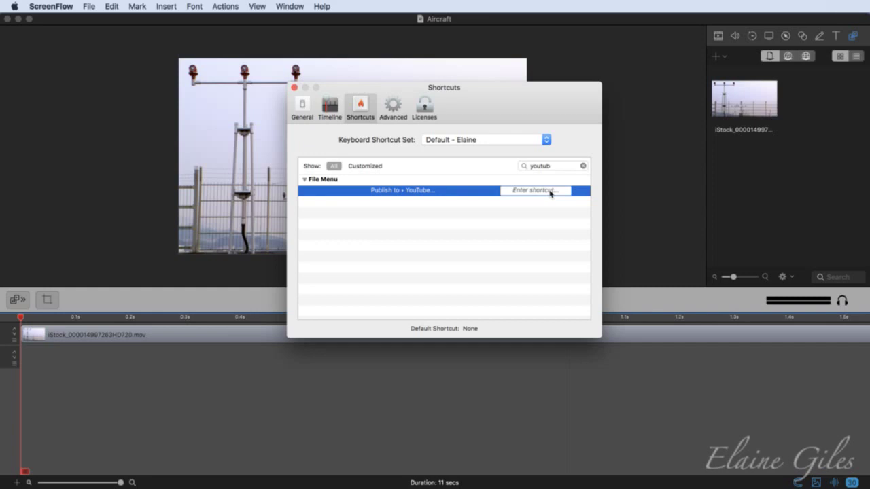
pyautogui.press('ctrl+alt+super+y')
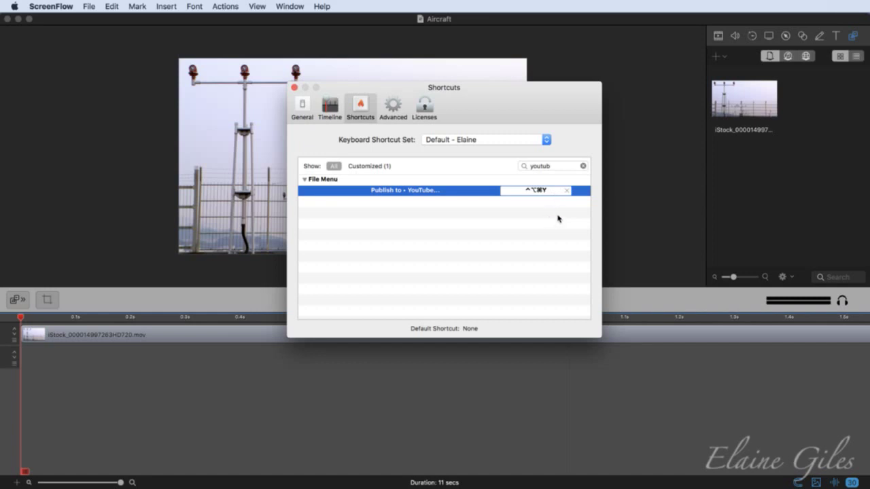
pyautogui.click(557, 218)
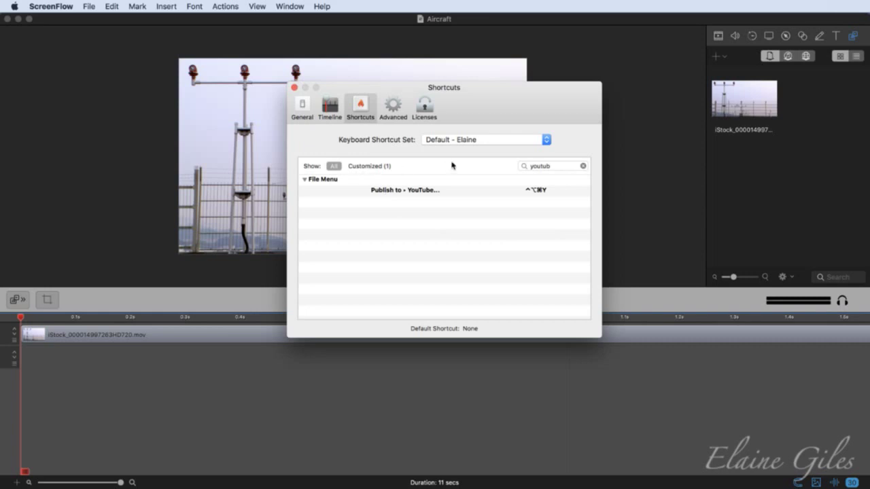
# - Clear the search, review the File Menu shortcuts in the full list and filter the list to customized shortcuts only
pyautogui.click(582, 166)
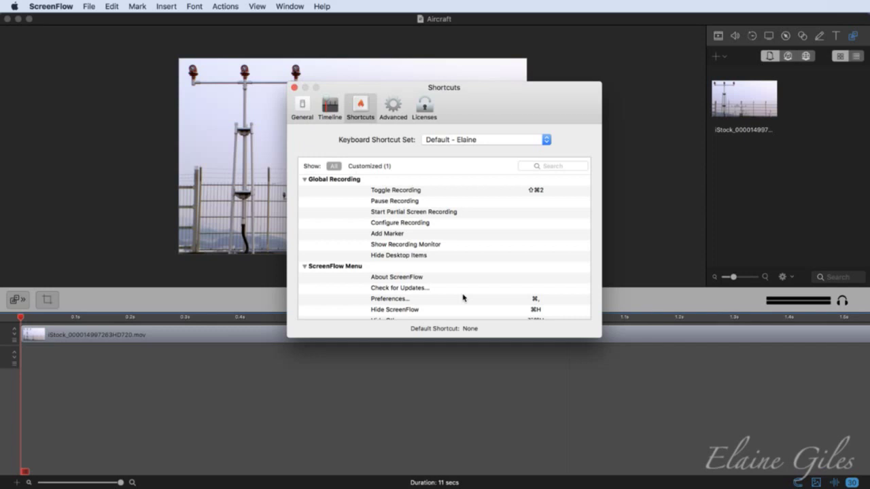
pyautogui.scroll(-15, 463, 297)
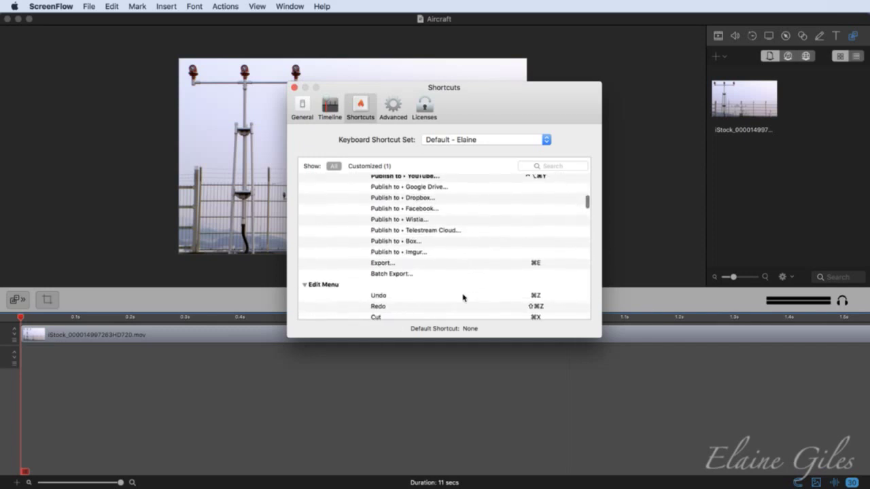
pyautogui.scroll(-3, 462, 297)
pyautogui.scroll(10, 463, 297)
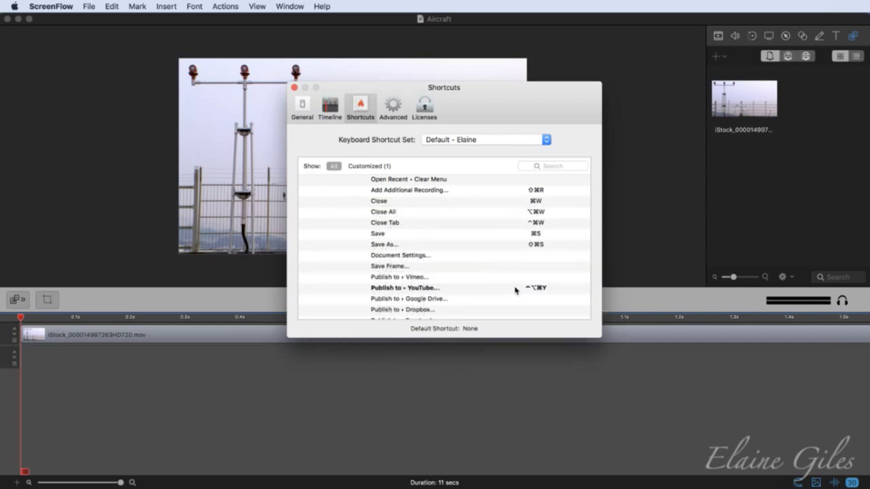
pyautogui.click(368, 167)
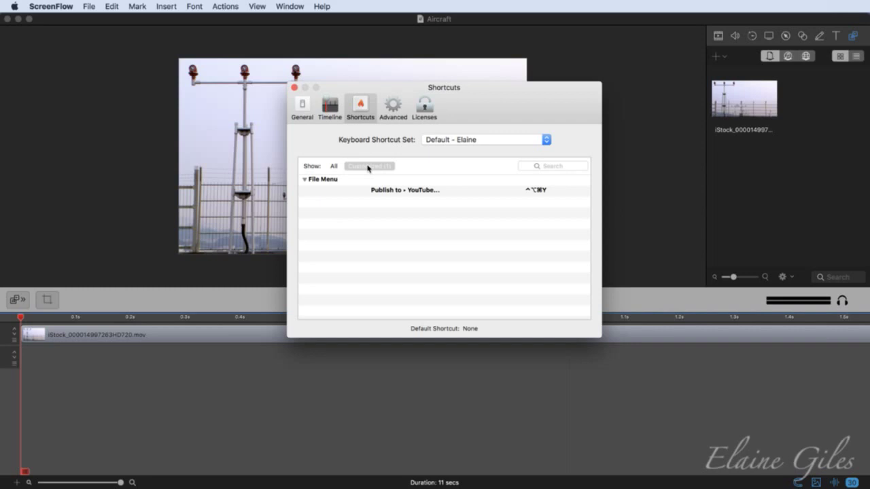
pyautogui.click(368, 168)
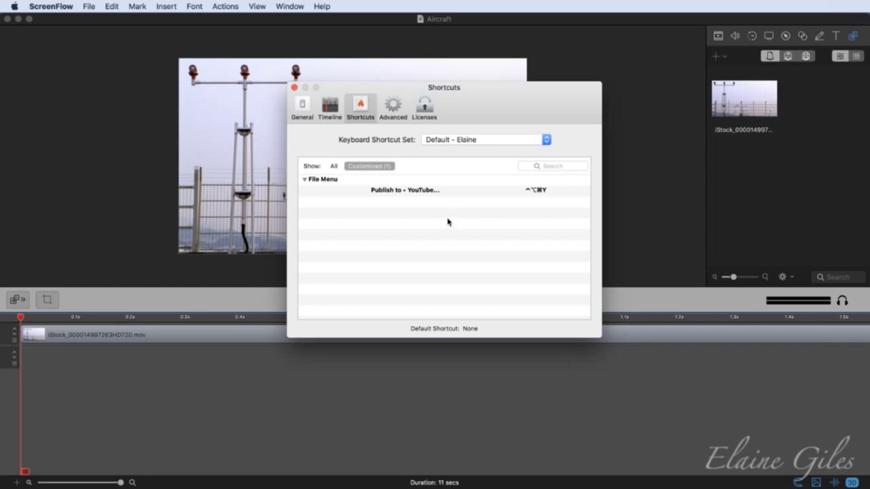
# - Export the personalised shortcut set to the Data folder, naming the file with the owner's first name and "Default Shortcuts"
pyautogui.click(546, 140)
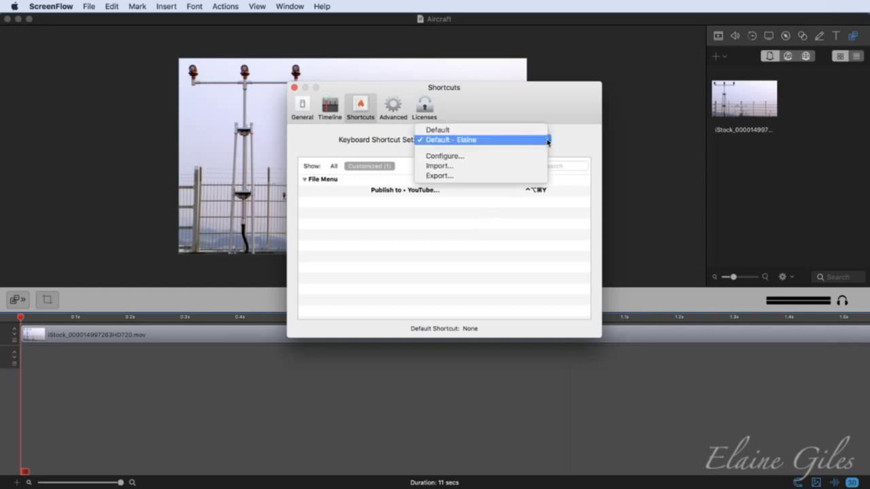
pyautogui.click(504, 177)
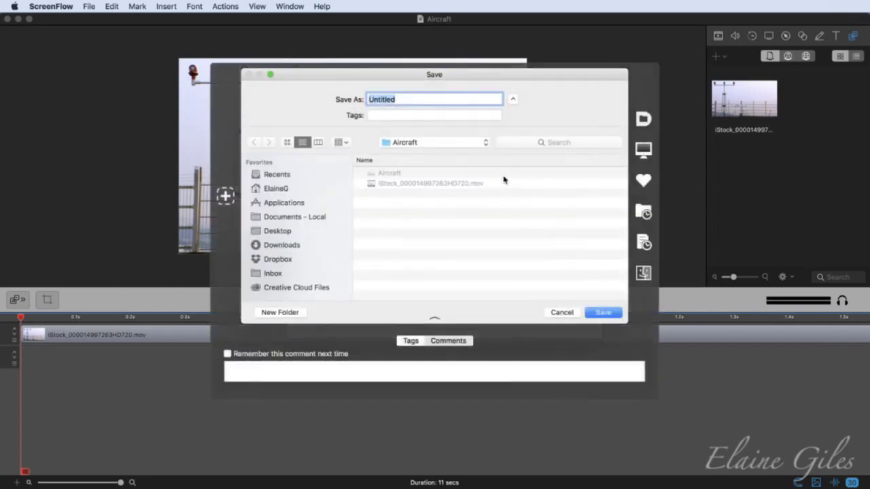
pyautogui.click(425, 144)
pyautogui.click(416, 144)
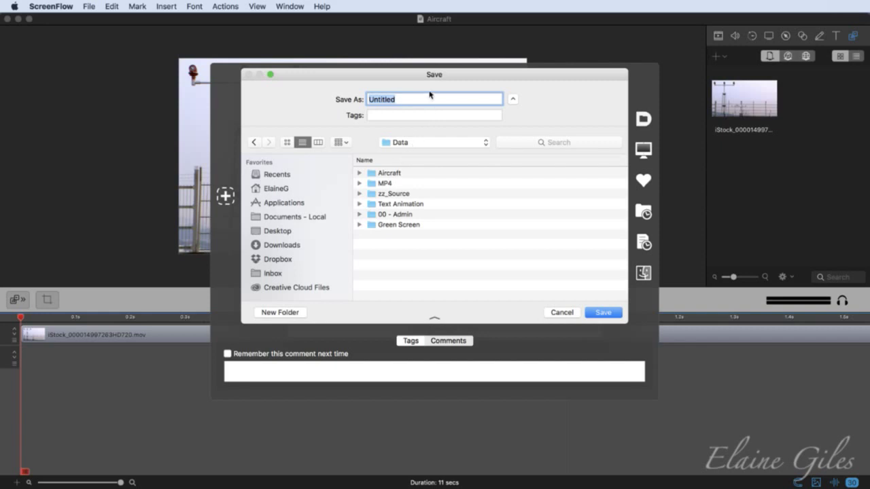
pyautogui.write("Elaine's Defa")
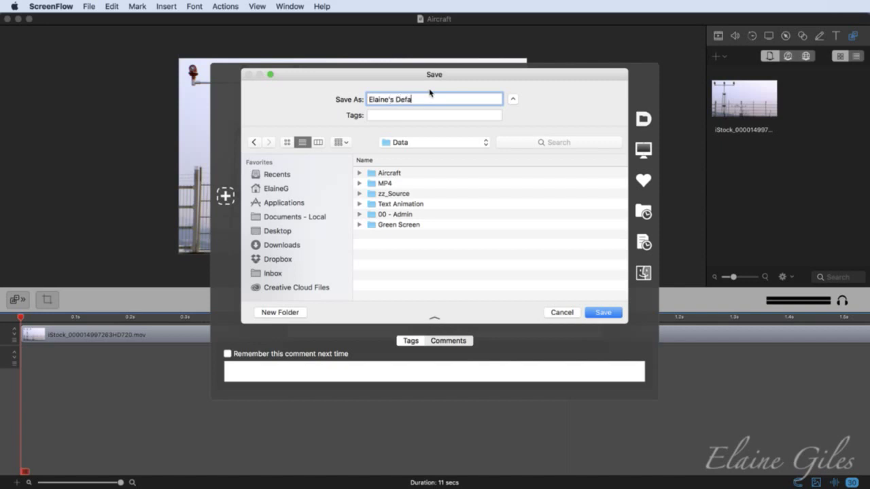
pyautogui.write('ult Shortcuts')
pyautogui.click(615, 315)
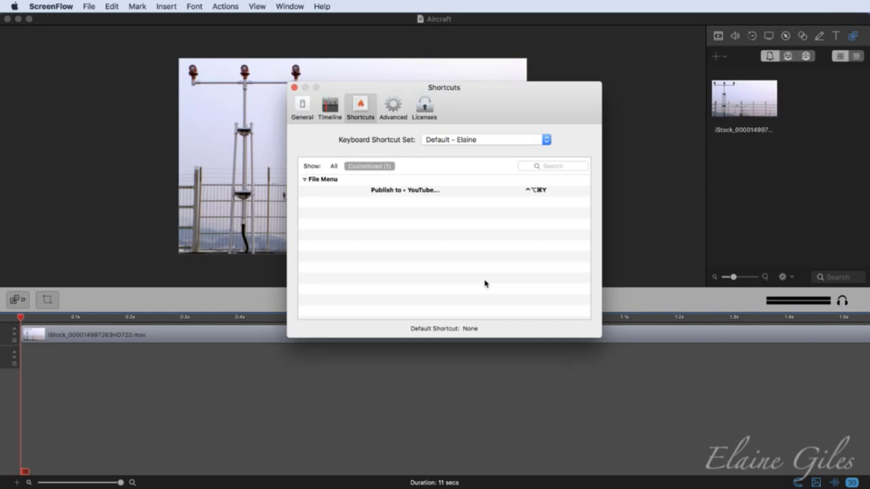
# - Close the preferences and examine the export and publishing commands available for the Aircraft document
pyautogui.click(294, 87)
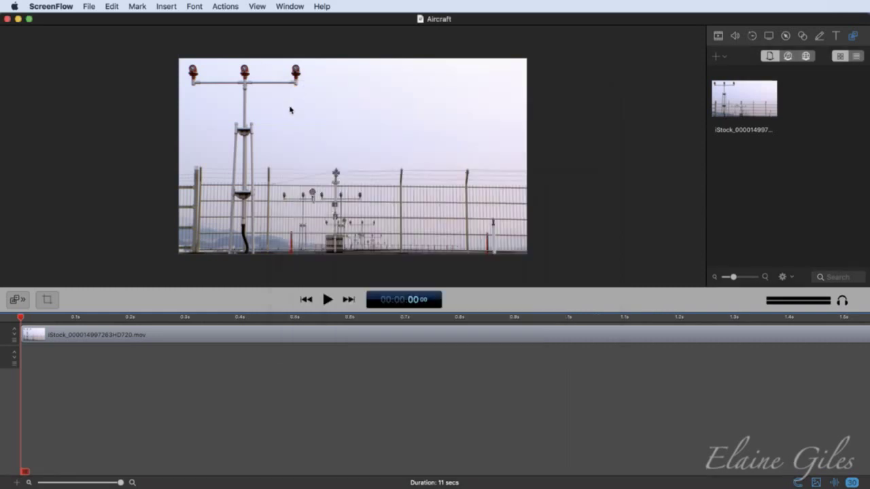
pyautogui.click(87, 6)
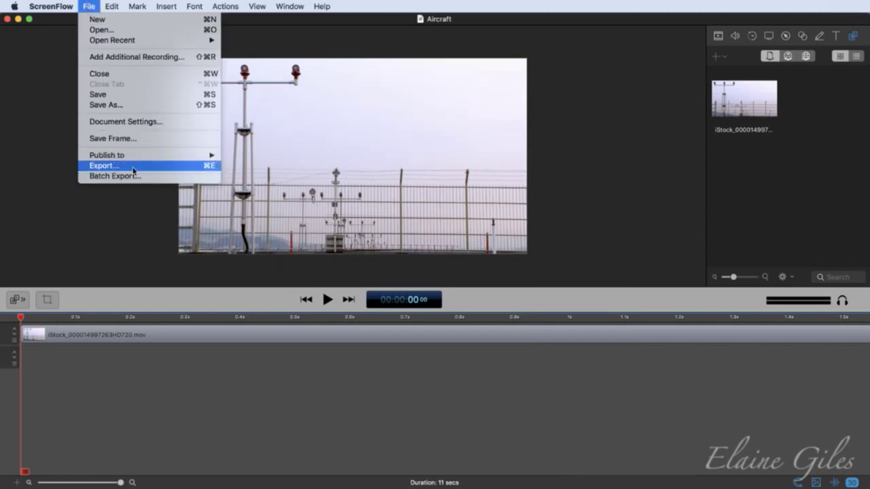
pyautogui.moveTo(140, 159)
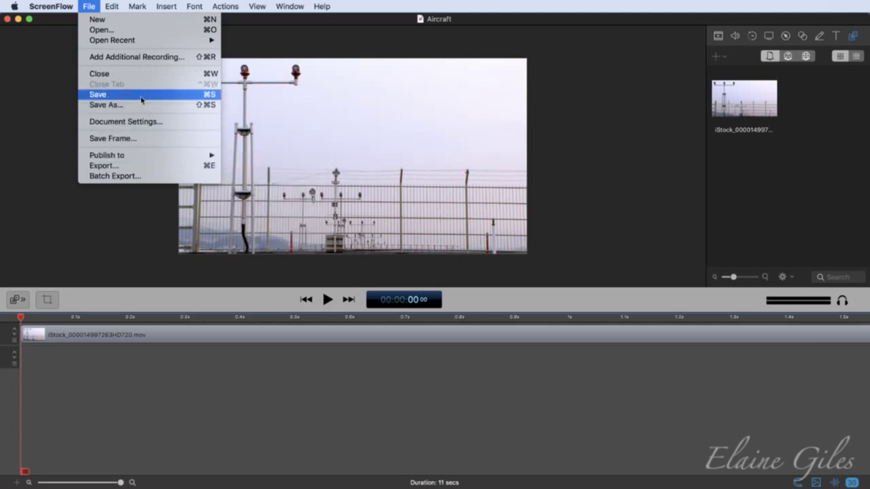
# - Reopen the shortcut preferences, try to import the exported shortcut set file from the Data folder, and close the preferences
pyautogui.moveTo(51, 6)
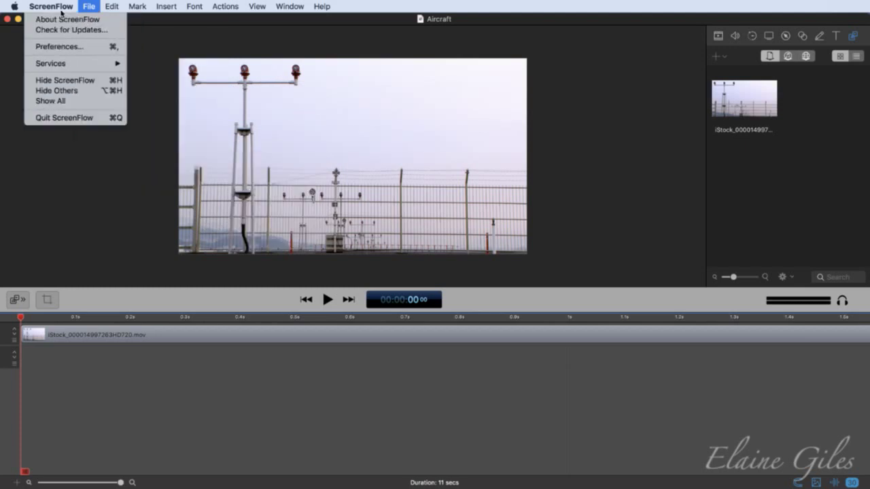
pyautogui.click(60, 46)
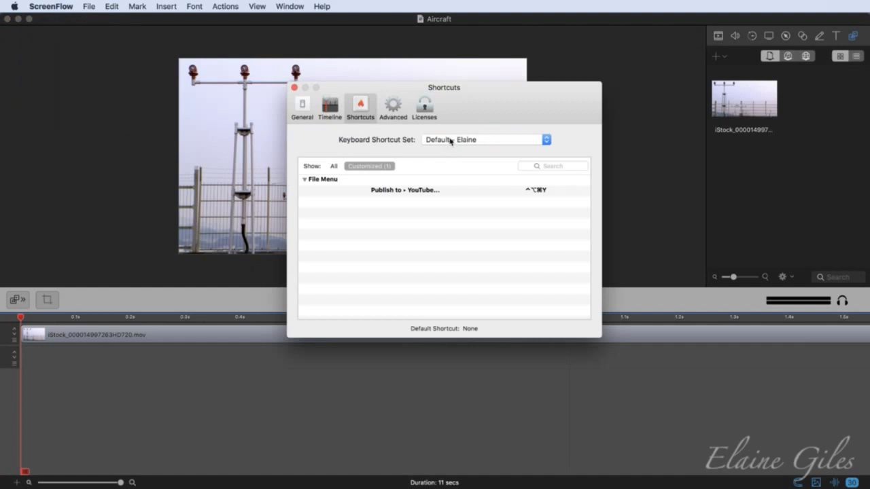
pyautogui.click(450, 140)
pyautogui.click(455, 167)
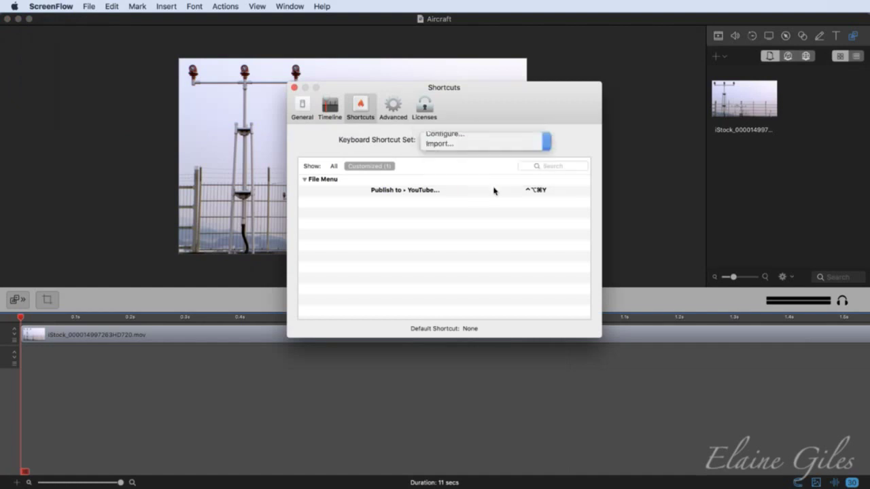
pyautogui.click(530, 111)
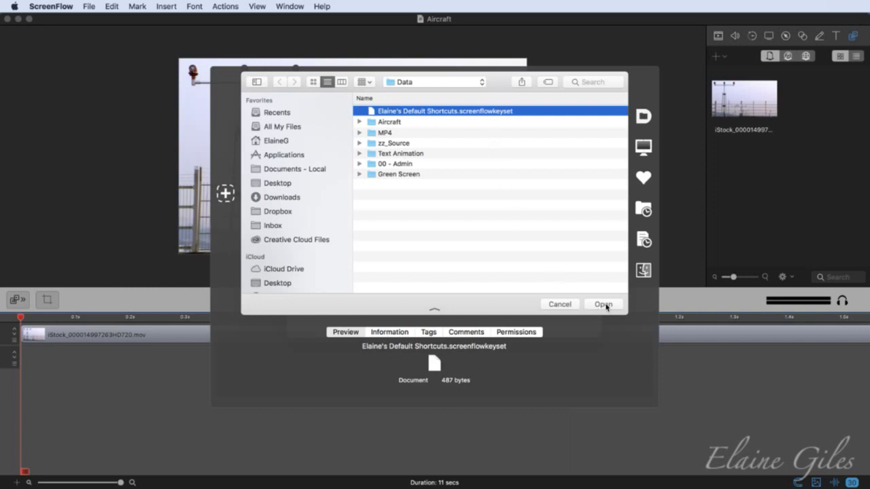
pyautogui.click(559, 303)
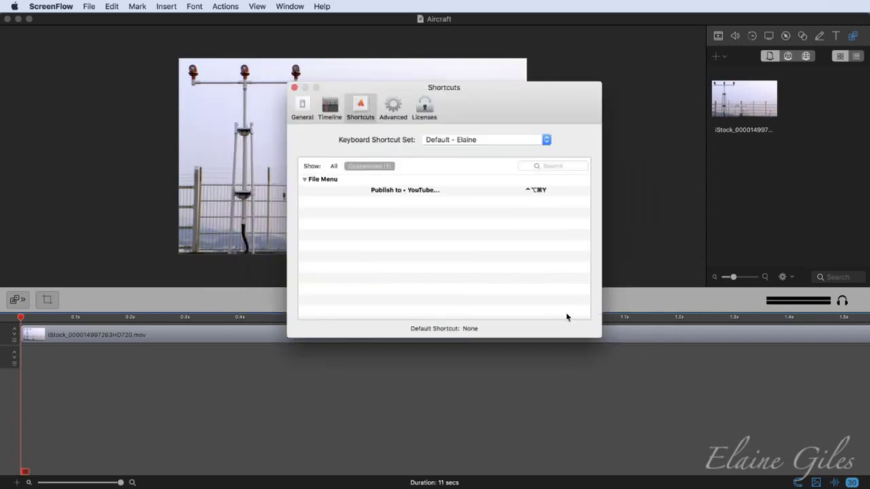
pyautogui.click(295, 88)
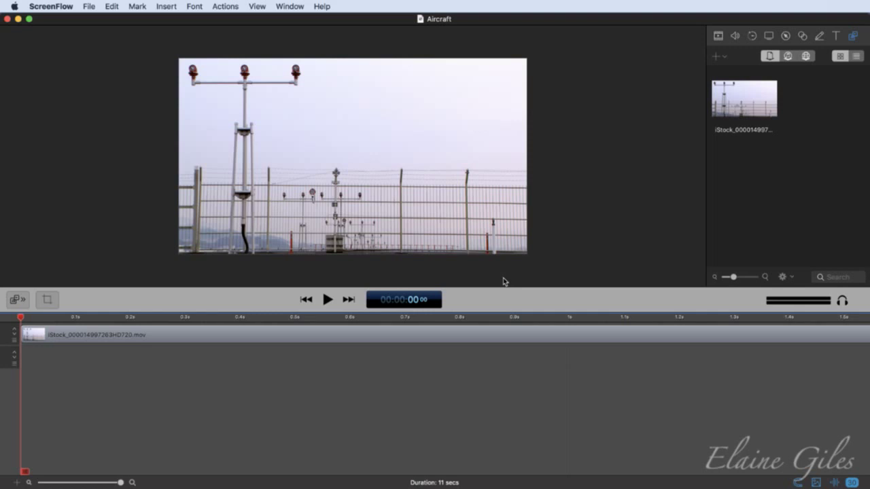
# - Reduce the height of the Aircraft timeline to give the canvas area more room
pyautogui.moveTo(566, 291); pyautogui.dragTo(564, 389)
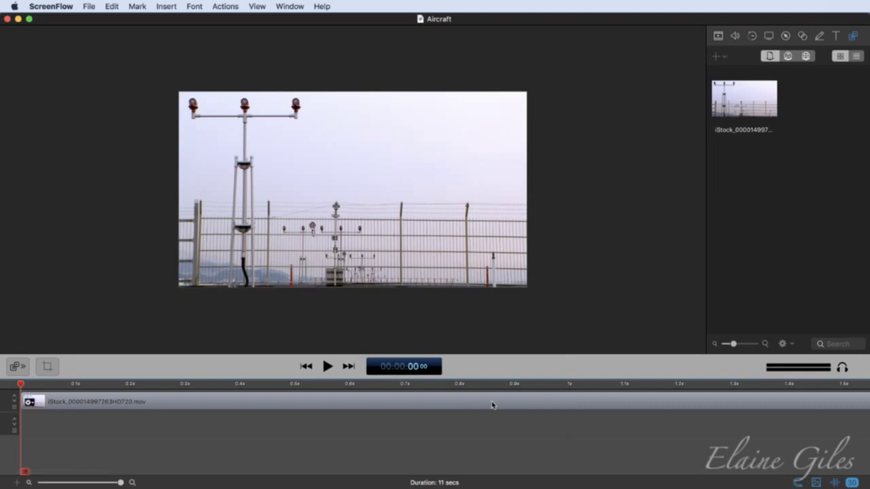
# - Fit the whole Aircraft clip within the timeline width and select the clip
pyautogui.hotkey('ctrl', 'z')
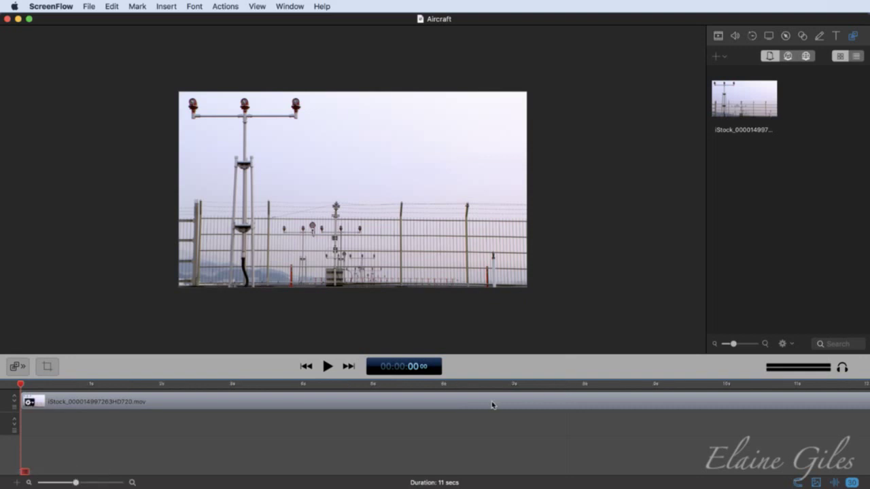
pyautogui.click(412, 408)
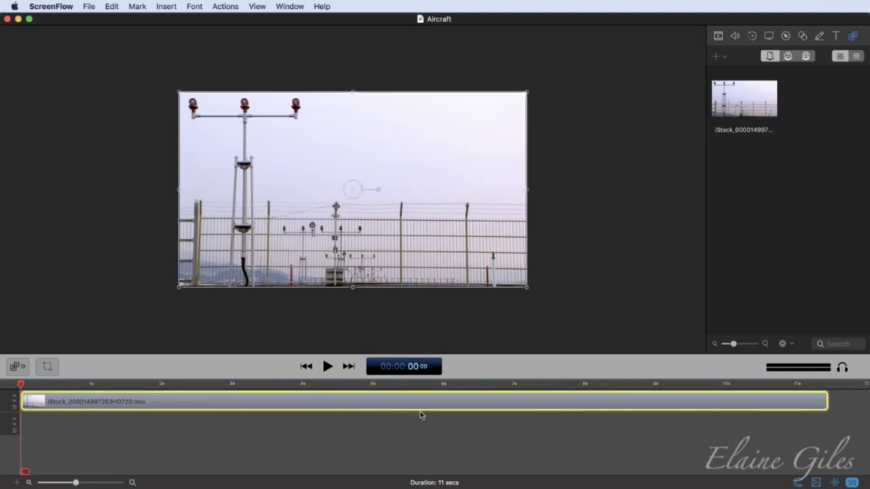
# - Look at the media library's Photo Booth and iTunes sources and open the Global Library
pyautogui.click(795, 217)
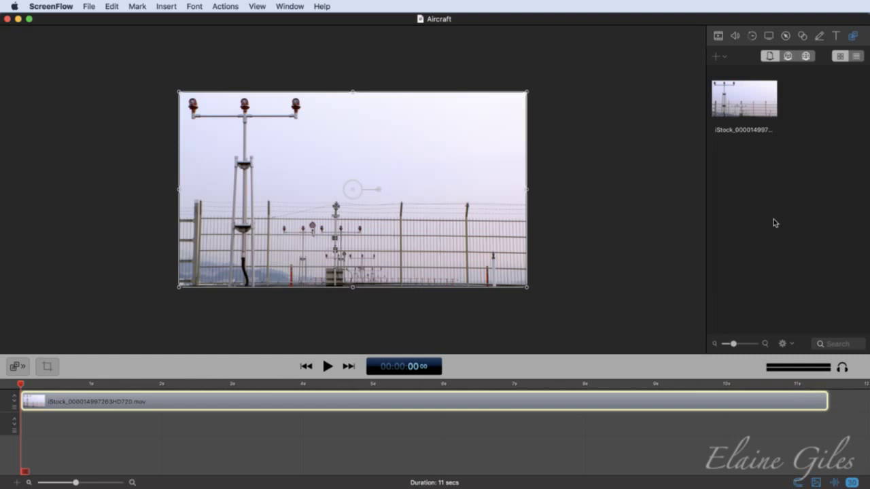
pyautogui.click(788, 57)
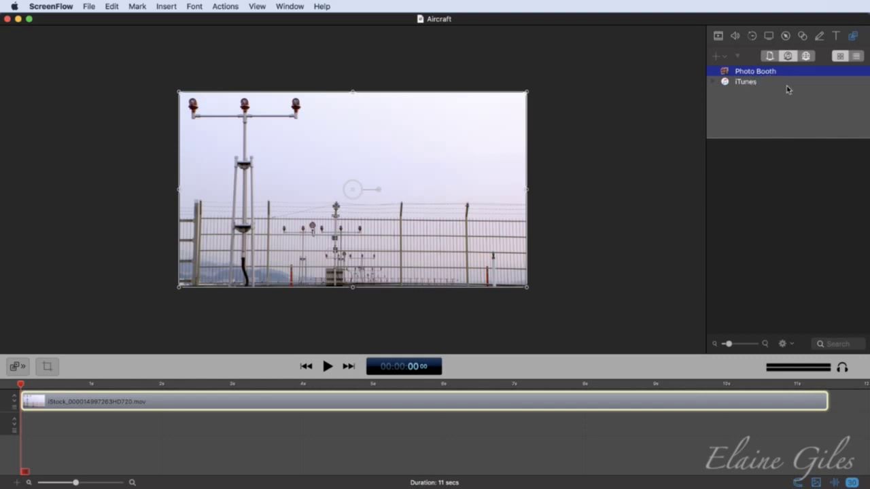
pyautogui.click(806, 57)
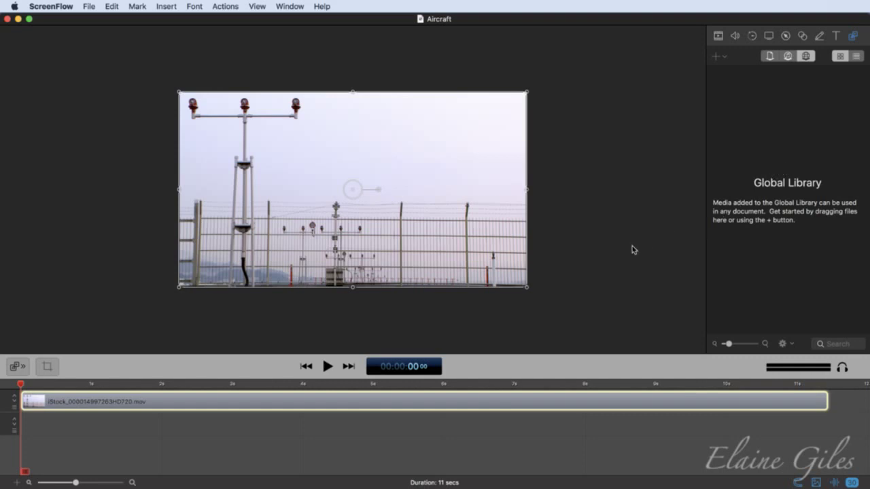
# - Switch to Pixave and narrow and reposition its window so the Global Library stays in view beside it
pyautogui.hotkey('alt', 'space')
pyautogui.write('pix')
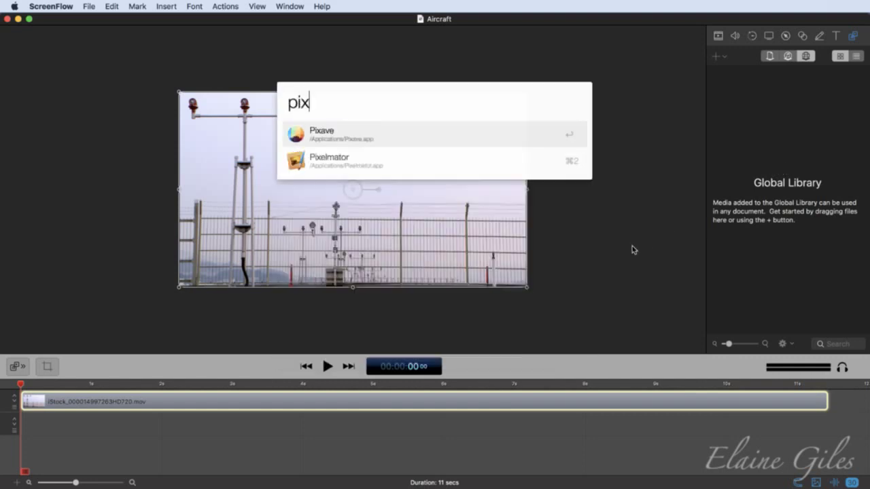
pyautogui.press('Return')
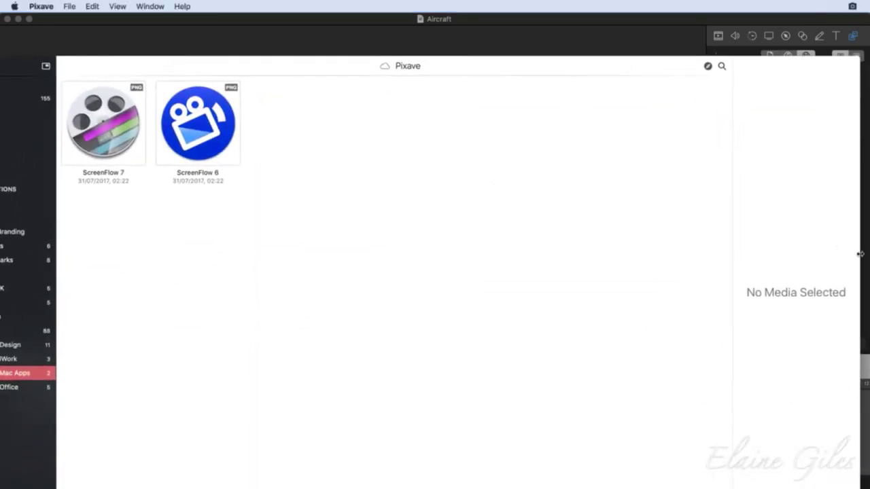
pyautogui.moveTo(859, 253); pyautogui.dragTo(645, 264)
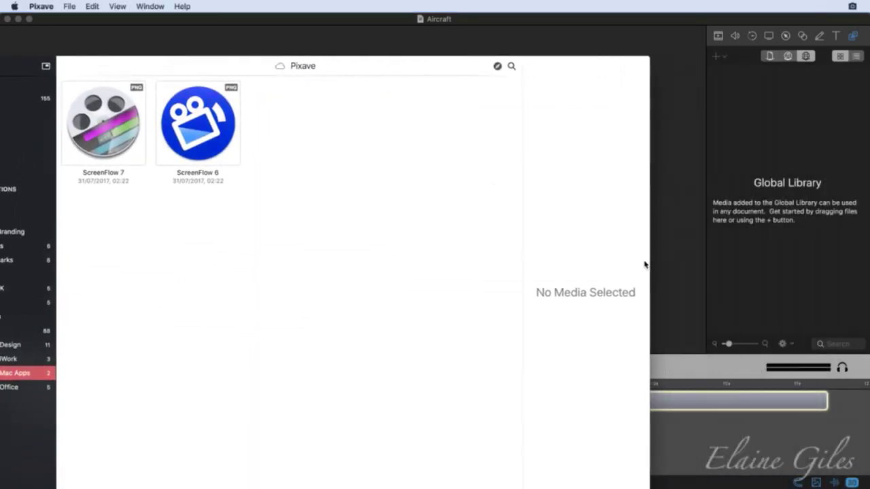
pyautogui.moveTo(369, 63); pyautogui.dragTo(432, 46)
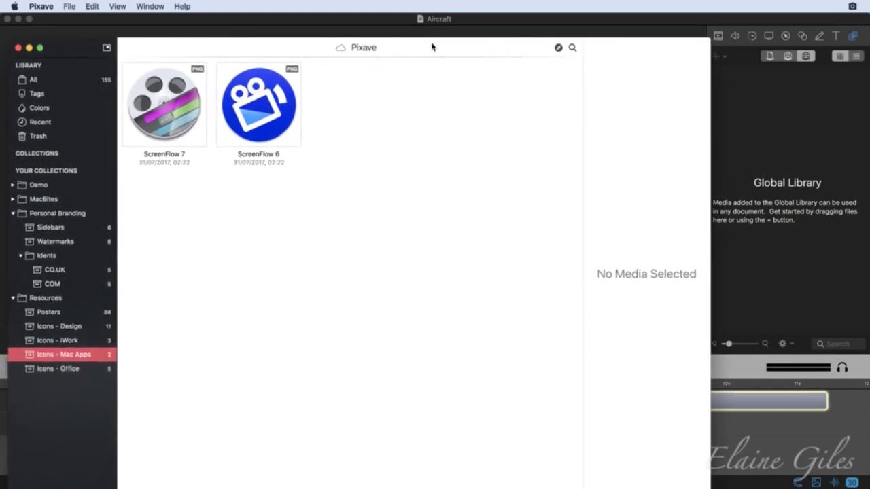
# - Browse the Sidebars, Watermarks and Posters collections
pyautogui.click(58, 229)
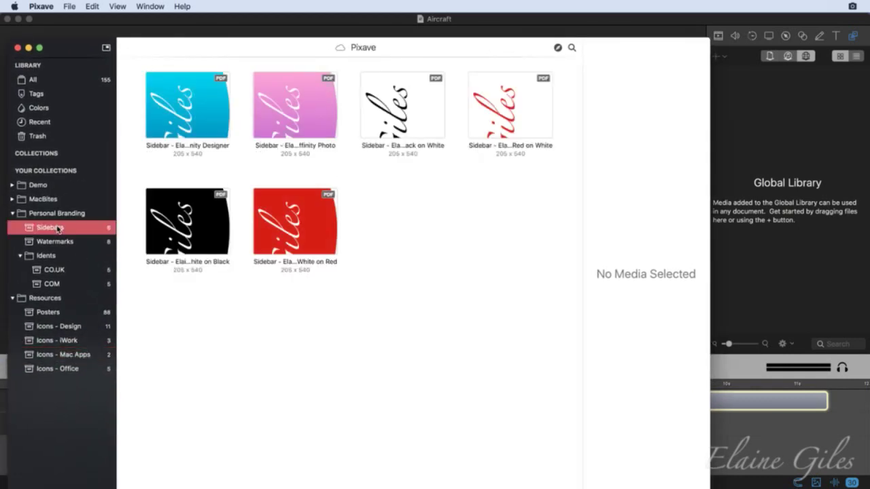
pyautogui.click(57, 243)
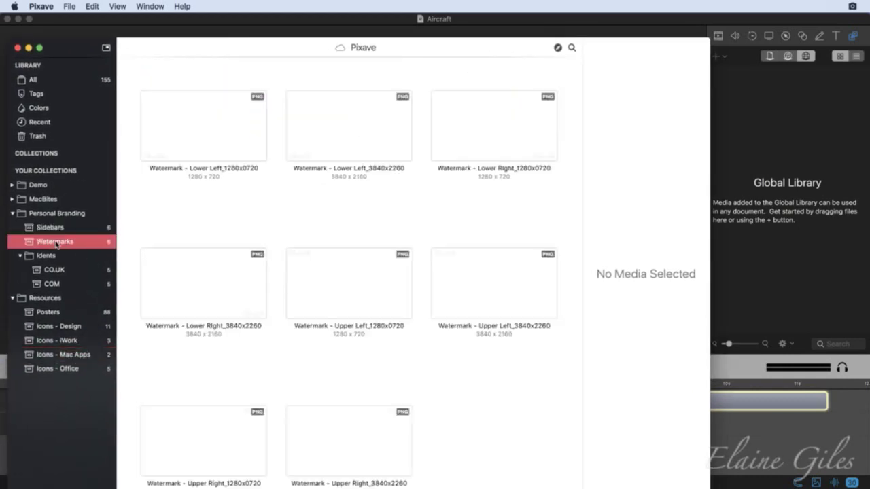
pyautogui.scroll(-1, 283, 278)
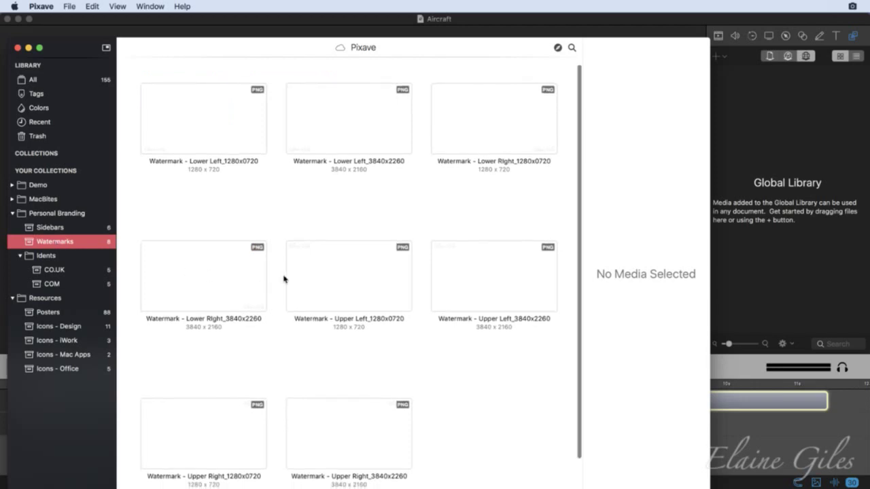
pyautogui.click(58, 312)
pyautogui.scroll(-5, 245, 355)
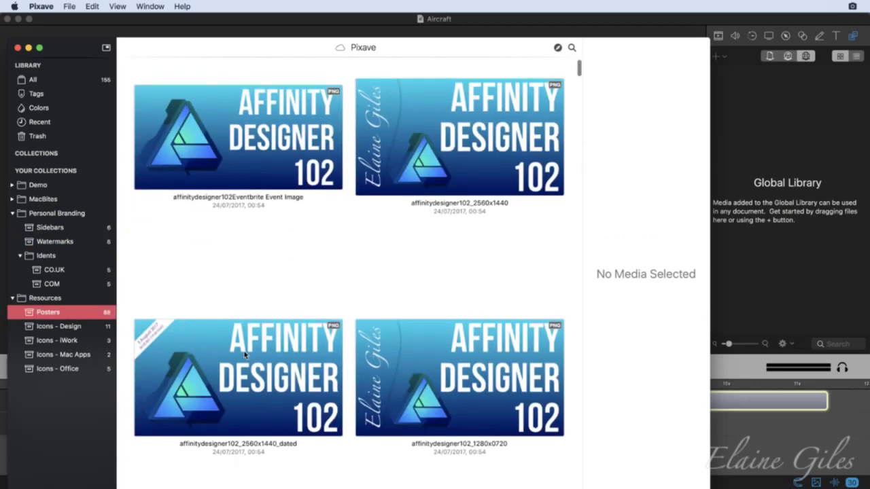
pyautogui.scroll(-2, 244, 354)
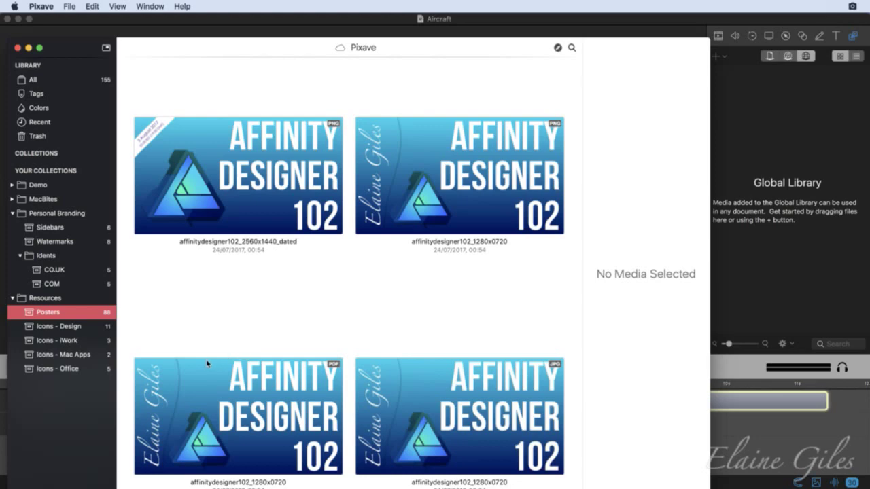
# - Add the four 1280x0720 images from the Watermarks collection to ScreenFlow's Global Library
pyautogui.click(75, 242)
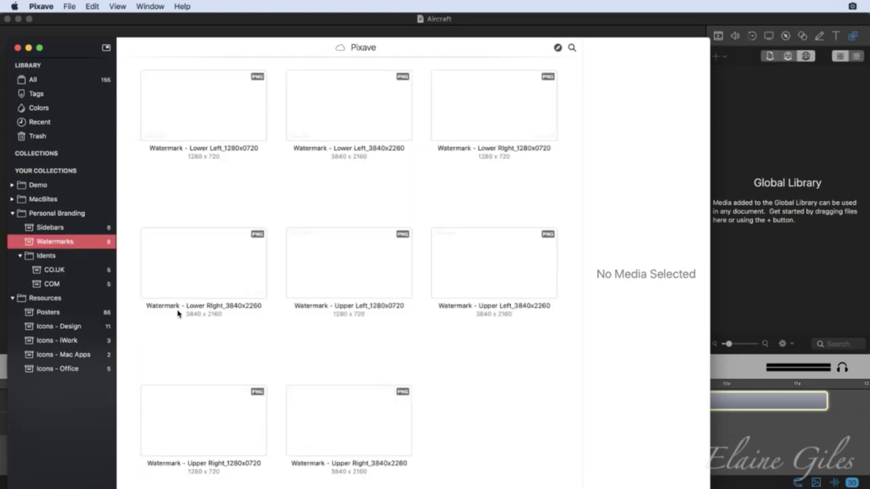
pyautogui.click(230, 125)
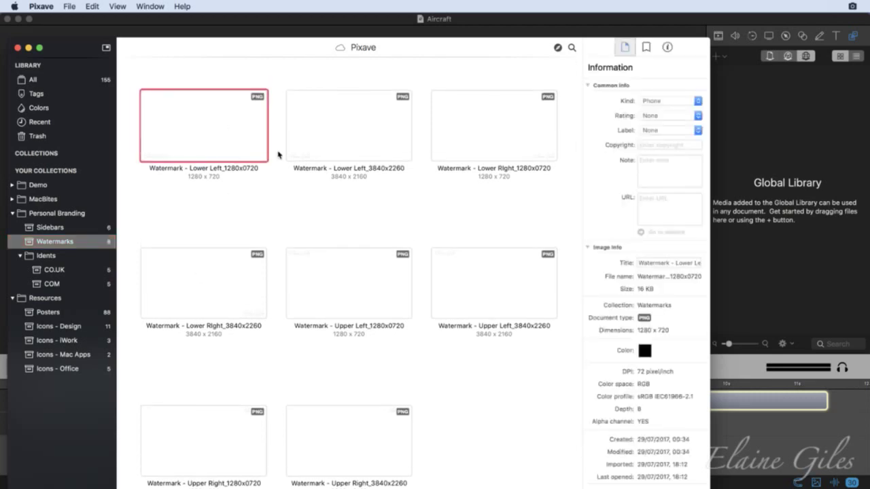
pyautogui.keyDown('super'); pyautogui.click(490, 144); pyautogui.keyUp('super')
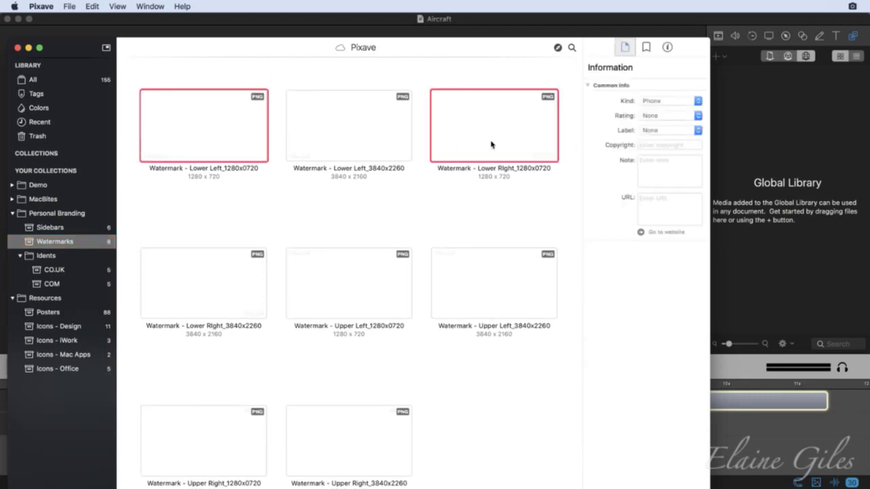
pyautogui.keyDown('super'); pyautogui.click(360, 308); pyautogui.keyUp('super')
pyautogui.keyDown('super'); pyautogui.click(239, 431); pyautogui.keyUp('super')
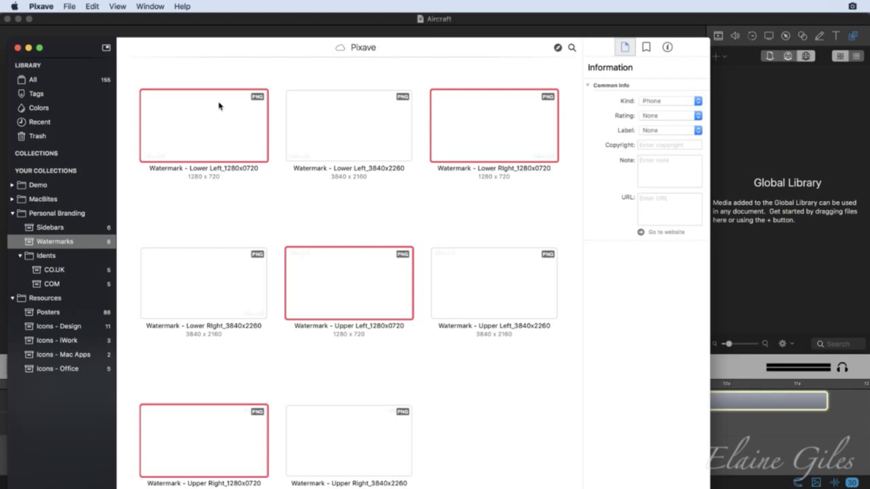
pyautogui.moveTo(219, 109); pyautogui.dragTo(760, 131)
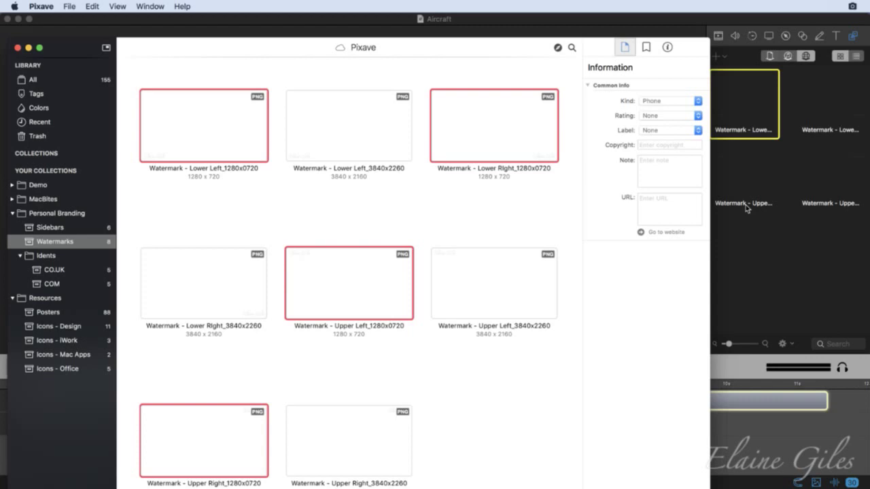
# - Add all five idents from the COM collection to the Global Library, and return to the Aircraft document in ScreenFlow
pyautogui.click(53, 284)
pyautogui.scroll(-3, 301, 278)
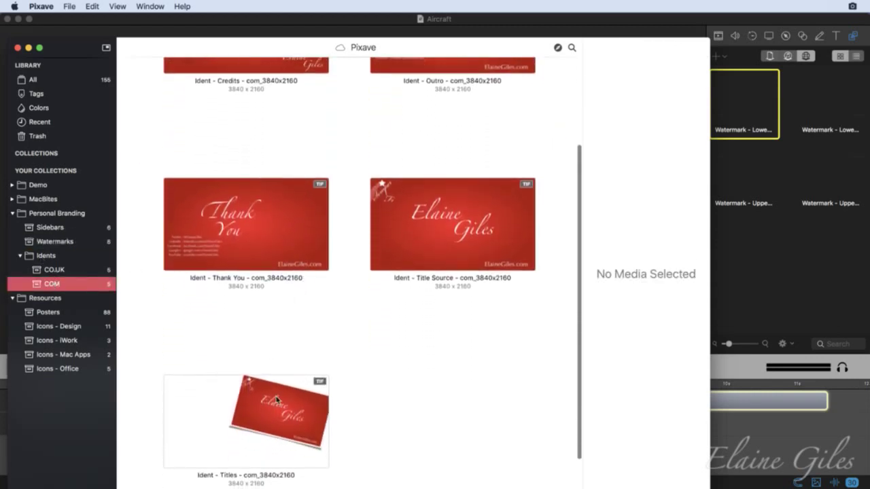
pyautogui.click(276, 397)
pyautogui.scroll(2, 280, 358)
pyautogui.keyDown('super'); pyautogui.click(250, 254); pyautogui.keyUp('super')
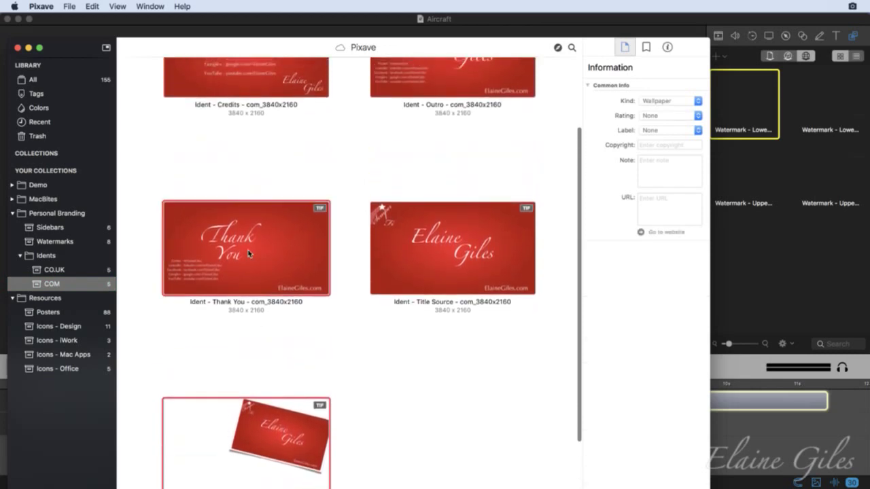
pyautogui.keyDown('super'); pyautogui.click(479, 240); pyautogui.keyUp('super')
pyautogui.scroll(2, 440, 241)
pyautogui.keyDown('super'); pyautogui.click(411, 164); pyautogui.keyUp('super')
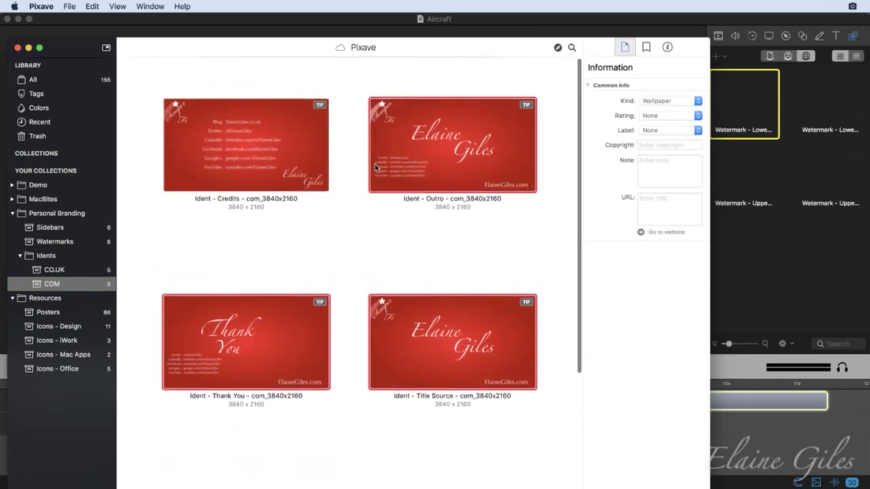
pyautogui.keyDown('super'); pyautogui.click(222, 174); pyautogui.keyUp('super')
pyautogui.moveTo(415, 135); pyautogui.dragTo(737, 240)
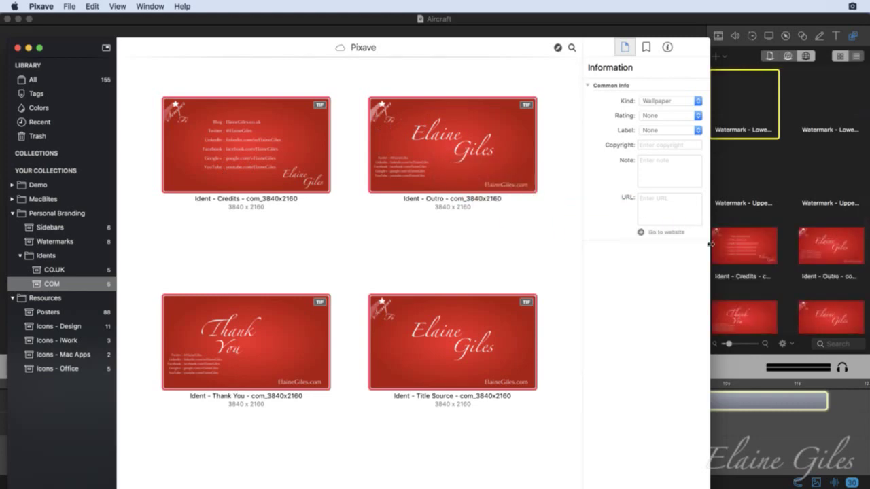
pyautogui.press('Escape')
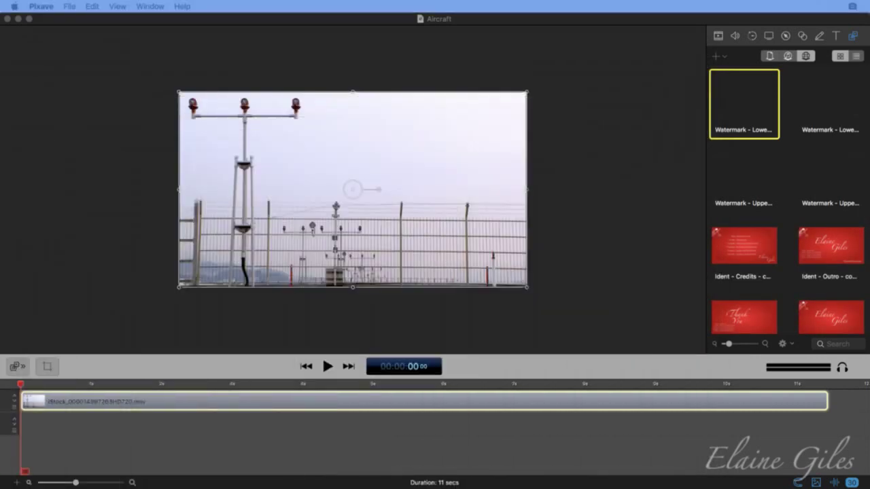
pyautogui.click(613, 161)
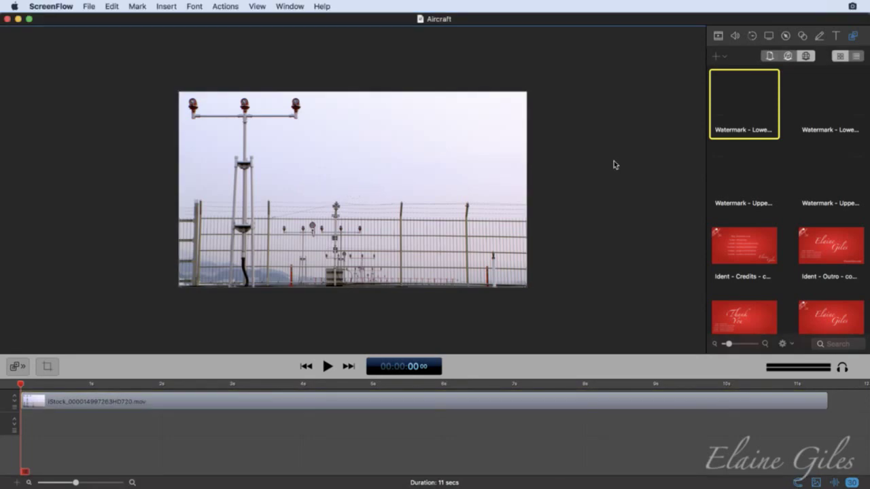
# - Create a new empty document and place the Ident - Credits image from the Global Library on its canvas
pyautogui.press('super+n')
pyautogui.click(472, 263)
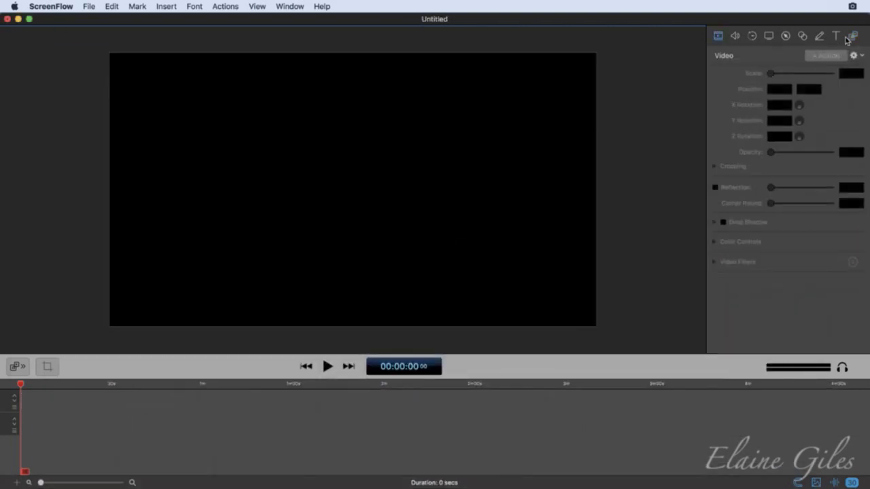
pyautogui.click(852, 36)
pyautogui.click(806, 56)
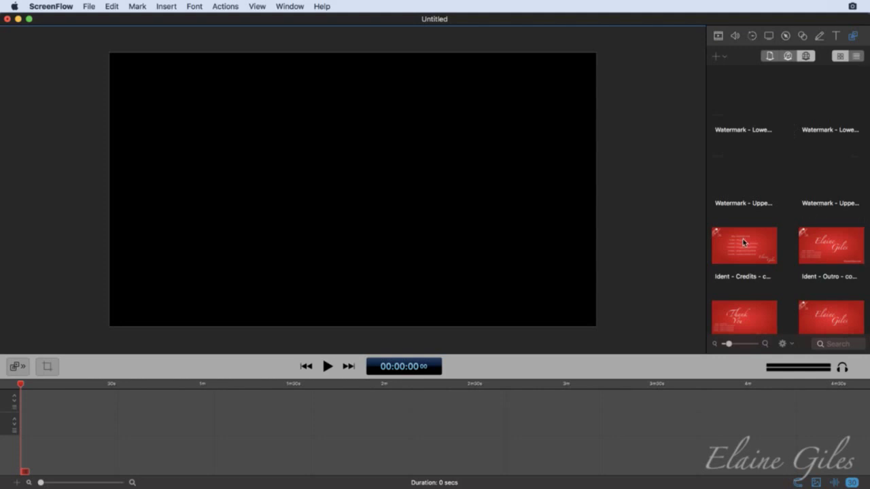
pyautogui.moveTo(742, 241); pyautogui.dragTo(327, 217)
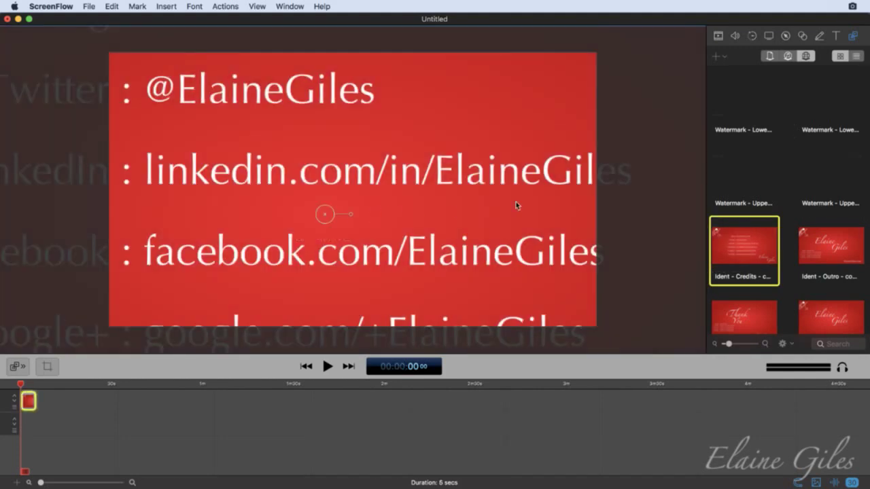
# - Try scaling the credits image to 50%, 25%, 40% and 30% in turn
pyautogui.click(718, 35)
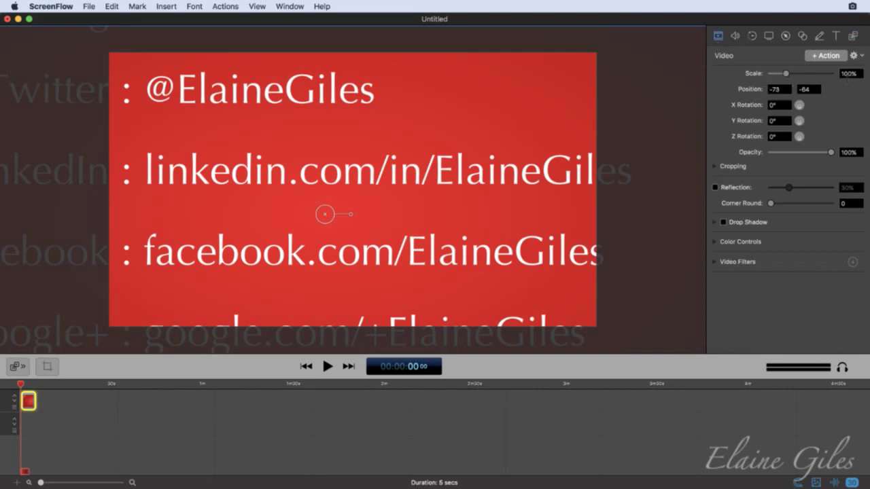
pyautogui.doubleClick(848, 74)
pyautogui.write('50')
pyautogui.press('Return')
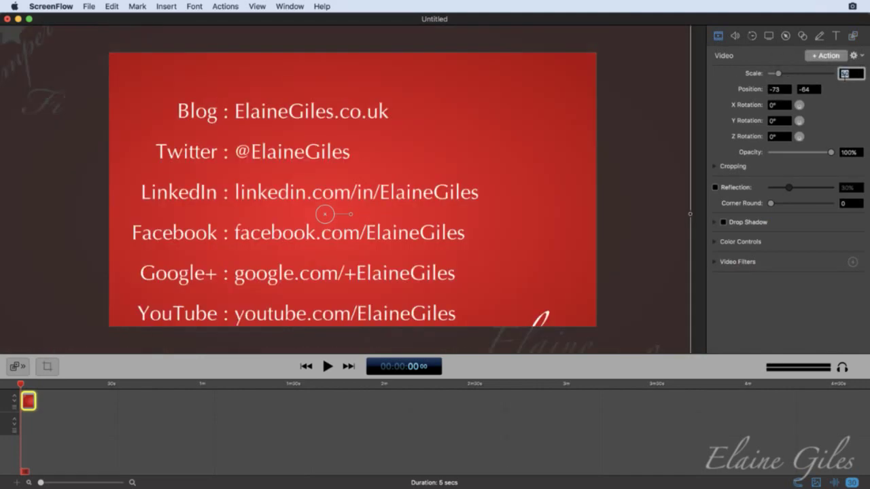
pyautogui.write('75')
pyautogui.press('Return')
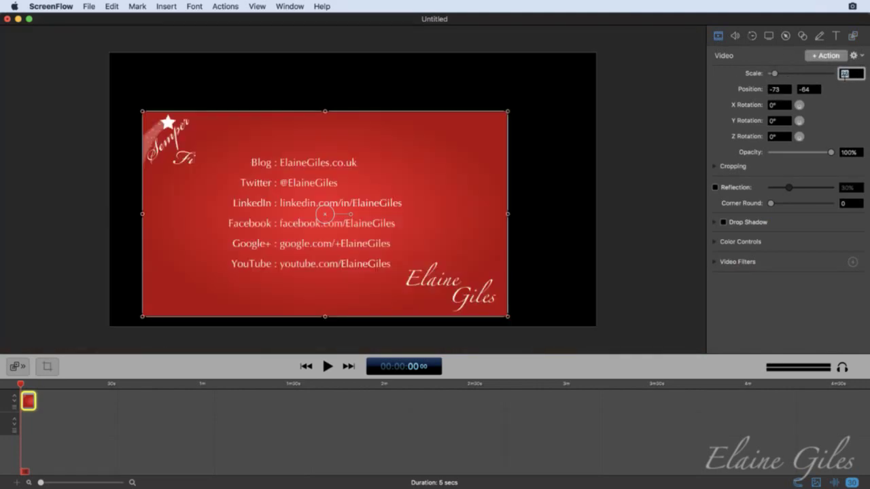
pyautogui.write('120')
pyautogui.press('Return')
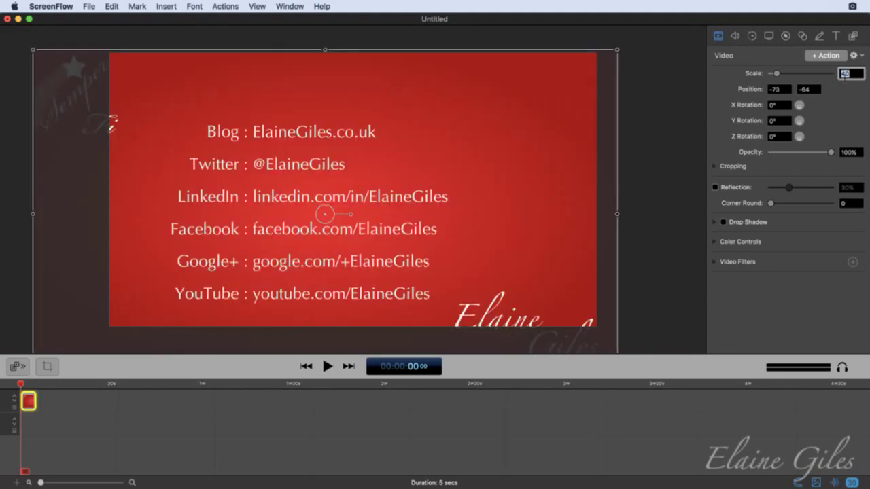
pyautogui.write('90')
pyautogui.press('Return')
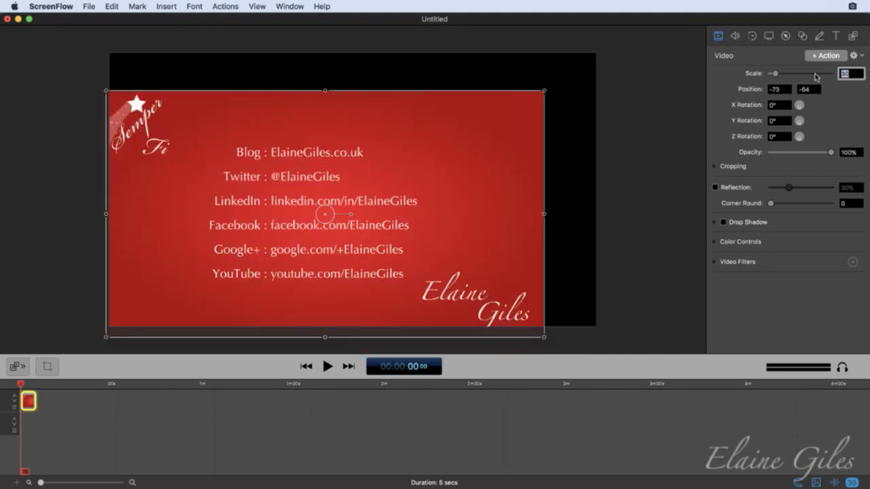
# - Reposition and enlarge the credits image to 33% at position 0, 0 so it fills the canvas, and reopen the media library
pyautogui.moveTo(441, 207); pyautogui.dragTo(436, 168)
pyautogui.moveTo(547, 299); pyautogui.dragTo(595, 330)
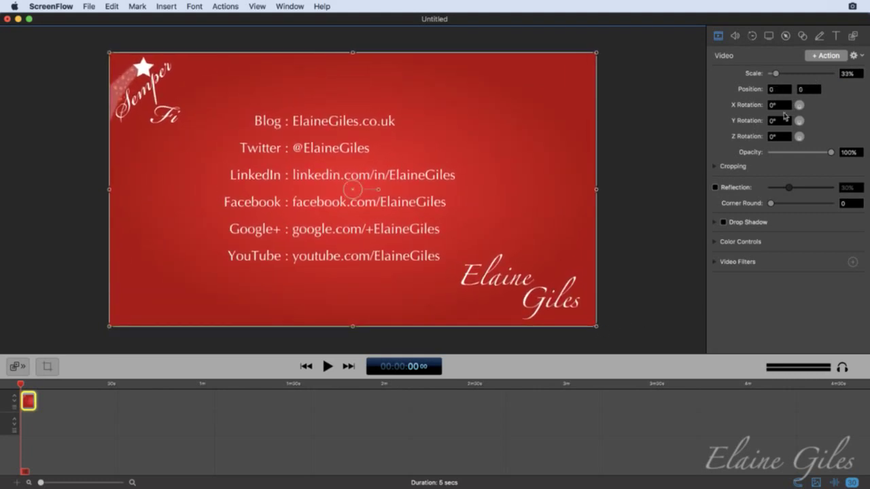
pyautogui.click(853, 35)
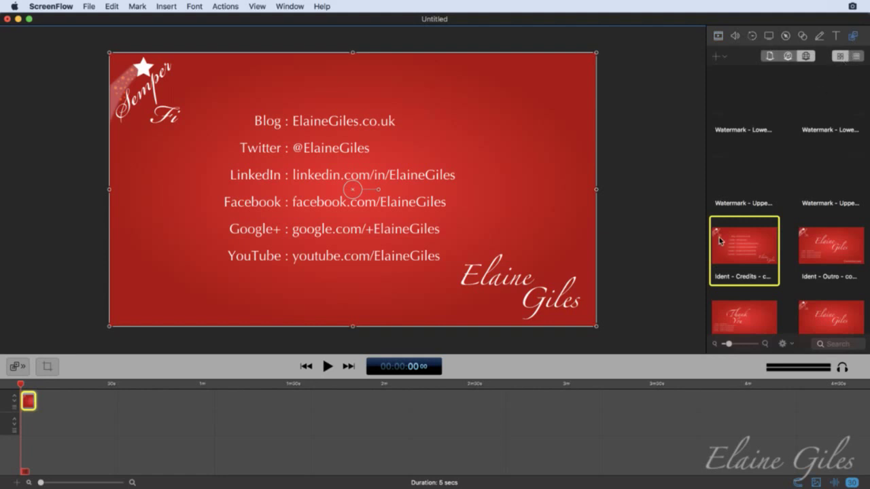
# - Place the lower-left watermark from the Global Library on the canvas, add it again aligned with the canvas about 2 seconds in, and inspect it enlarged
pyautogui.click(752, 134)
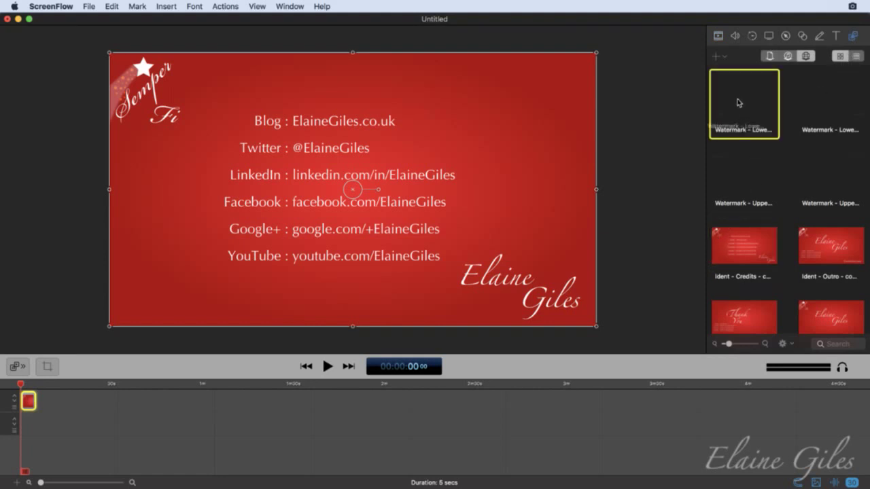
pyautogui.moveTo(741, 109); pyautogui.dragTo(349, 178)
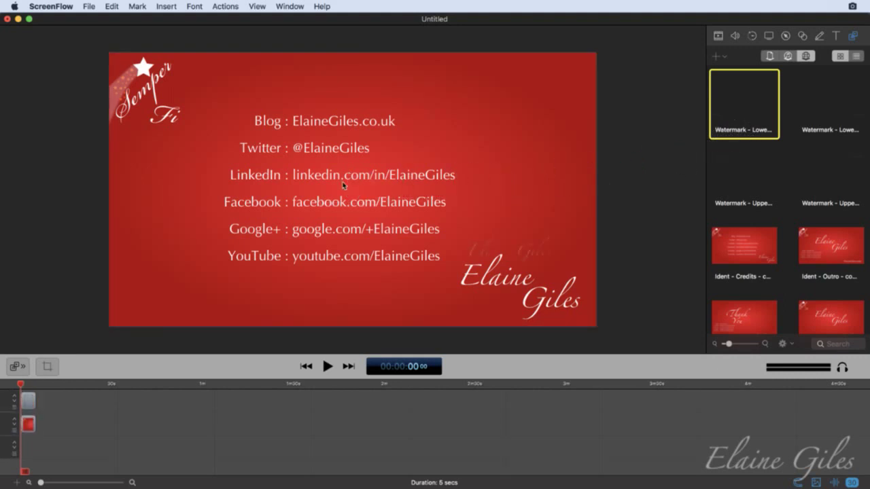
pyautogui.click(27, 384)
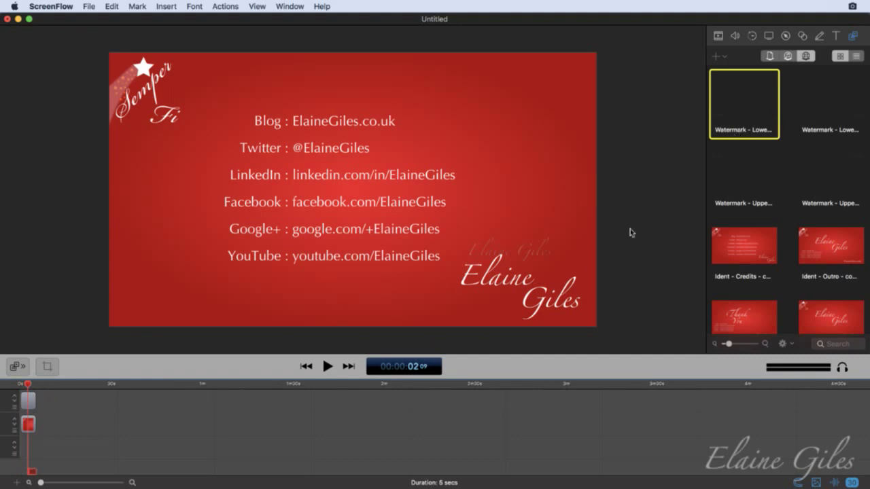
pyautogui.doubleClick(714, 114)
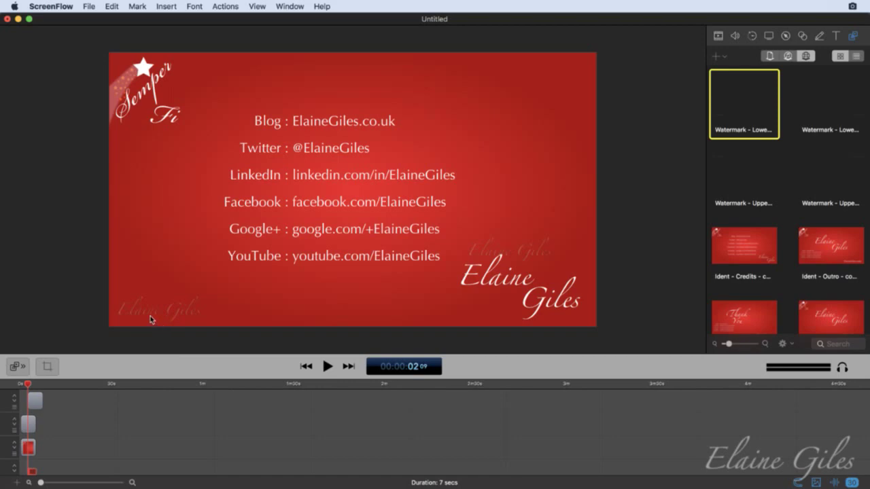
pyautogui.scroll(5, 151, 318)
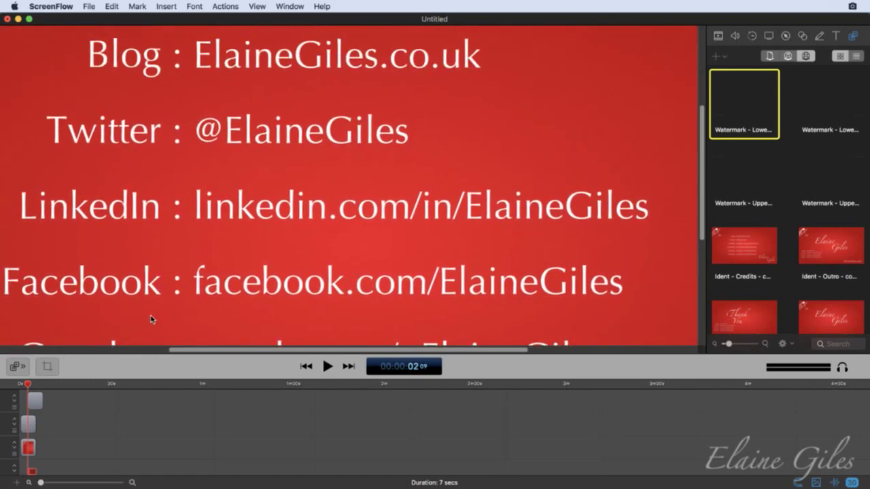
pyautogui.hscroll(-5, 151, 318)
pyautogui.scroll(-5, 150, 318)
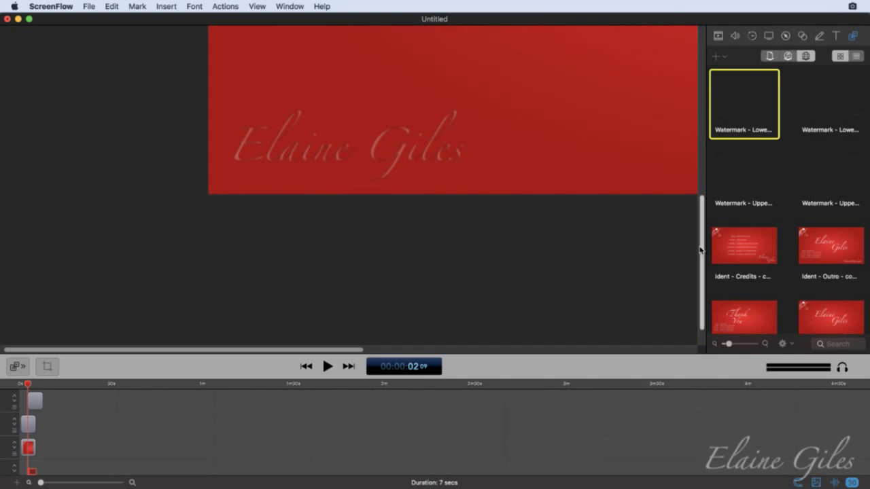
pyautogui.scroll(-5, 699, 250)
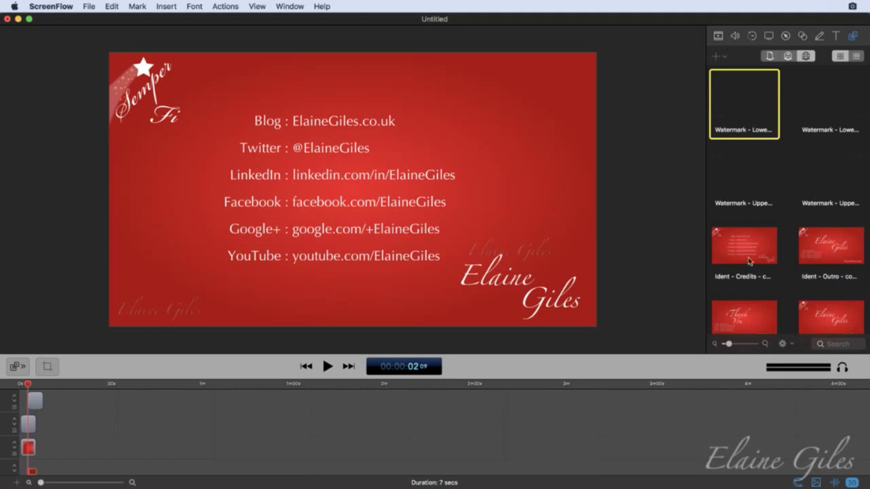
# - Delete the misplaced watermark clip from the timeline, and close the untitled document to return to the Aircraft document
pyautogui.click(529, 254)
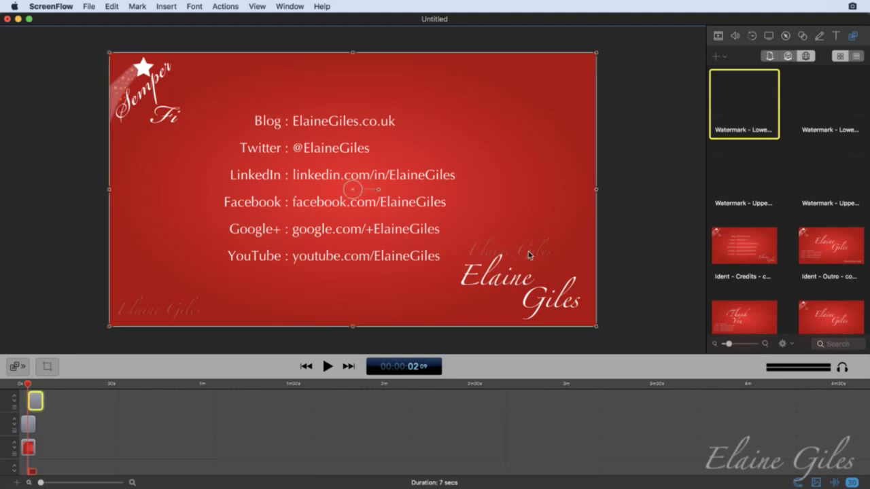
pyautogui.click(30, 424)
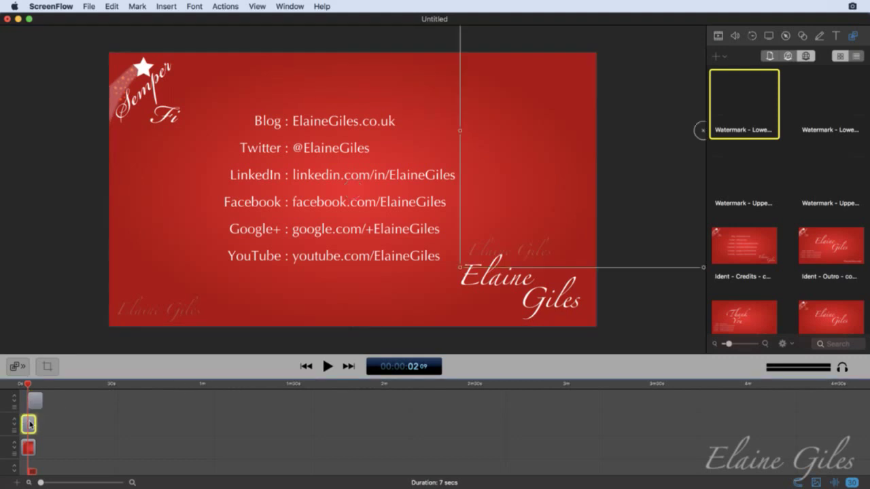
pyautogui.press('Delete')
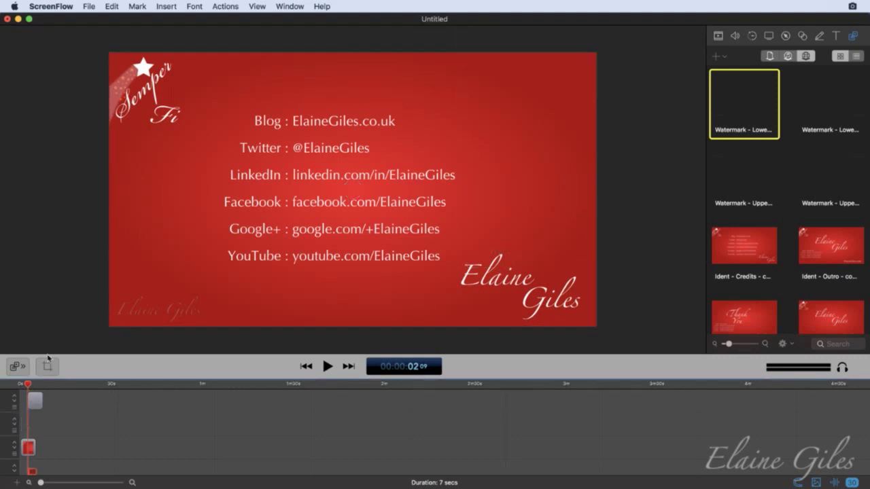
pyautogui.click(7, 19)
pyautogui.click(397, 82)
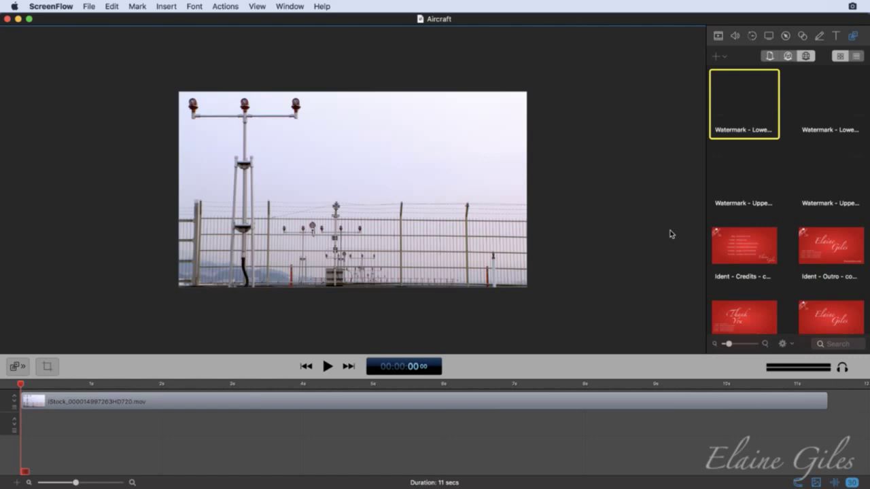
# - Select the iStock clip and review its Video, Annotations and Text properties before returning to the media library
pyautogui.press('super+equal')
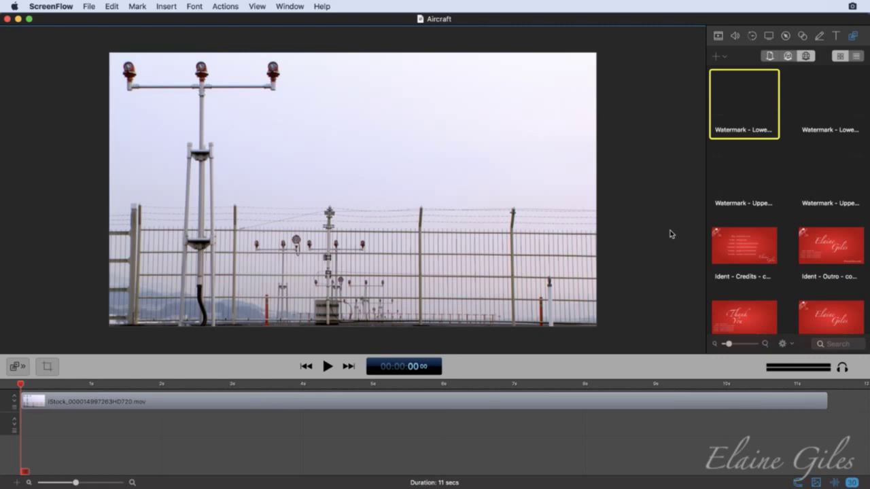
pyautogui.click(718, 35)
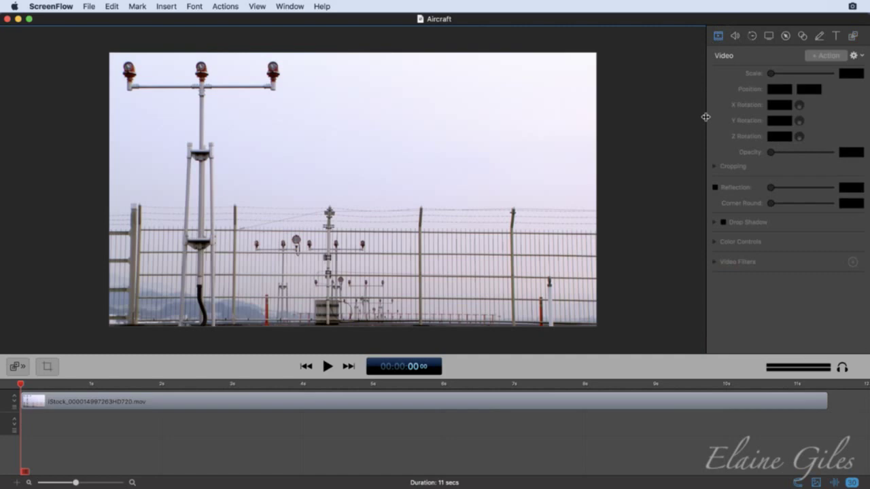
pyautogui.click(708, 406)
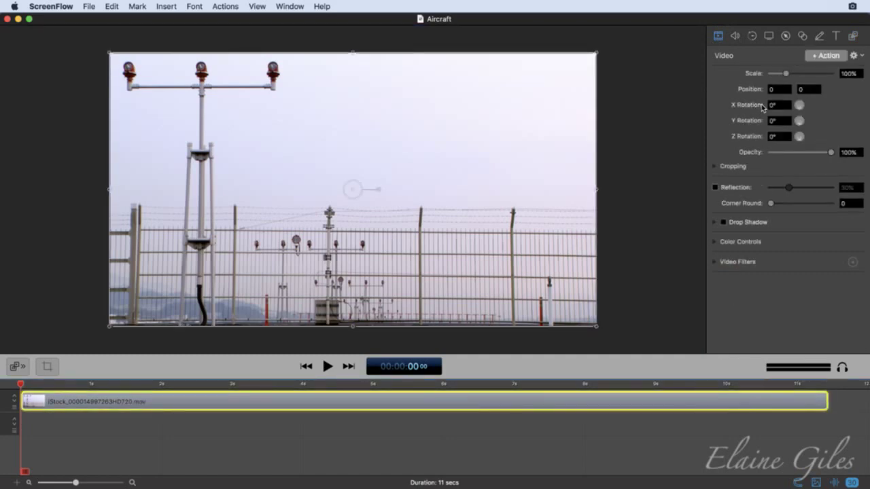
pyautogui.click(819, 36)
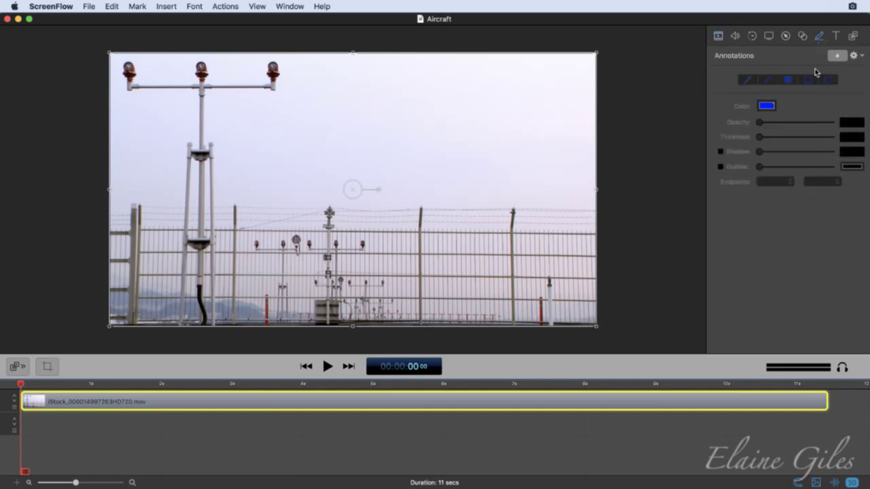
pyautogui.click(836, 36)
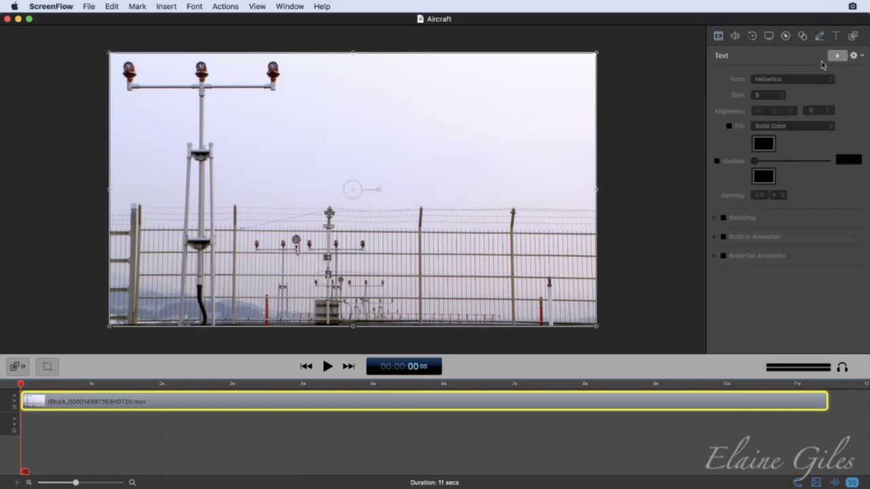
pyautogui.click(853, 36)
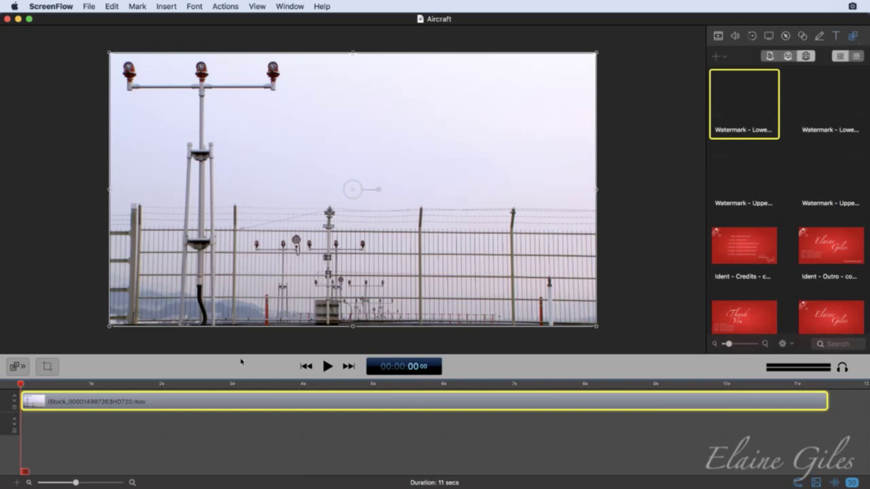
# - Show the additional media library beside the canvas, switch it to the Global Library, and place the Ident - Titles image on the canvas
pyautogui.click(16, 367)
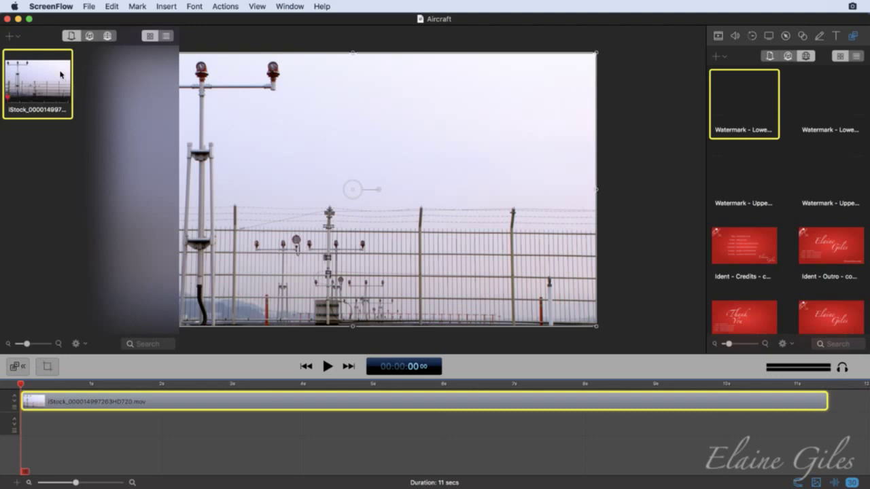
pyautogui.click(89, 36)
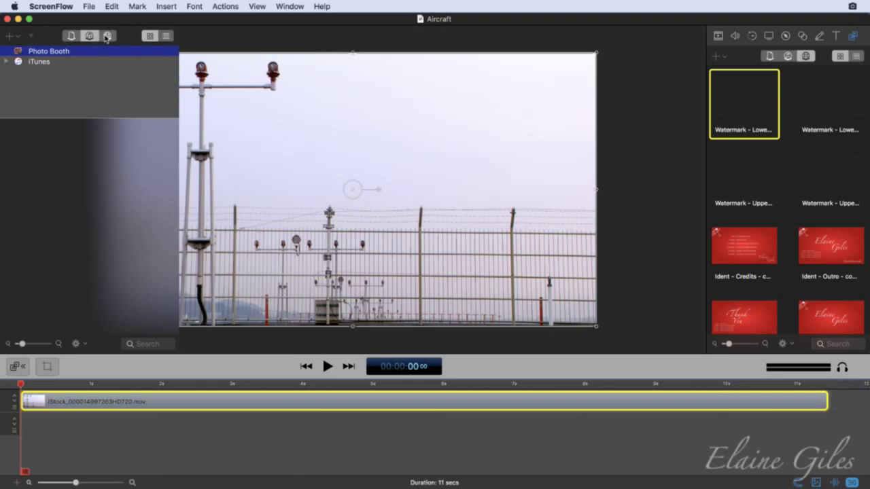
pyautogui.click(106, 36)
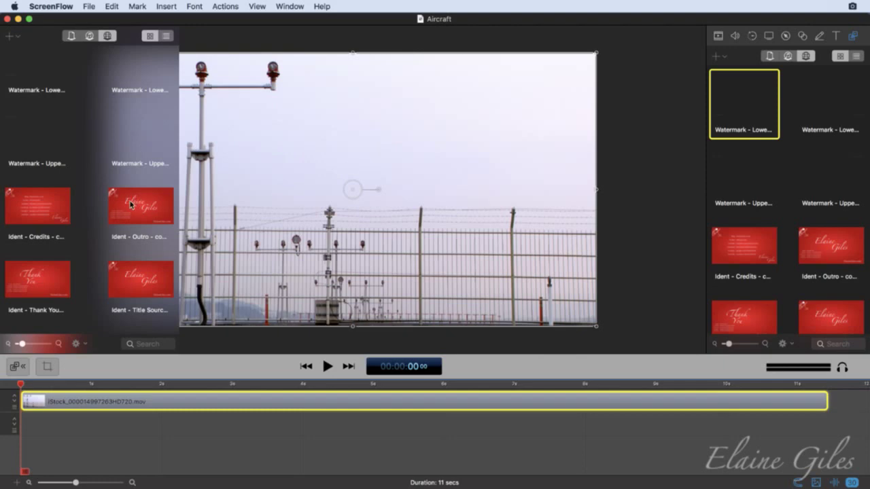
pyautogui.scroll(-2, 109, 305)
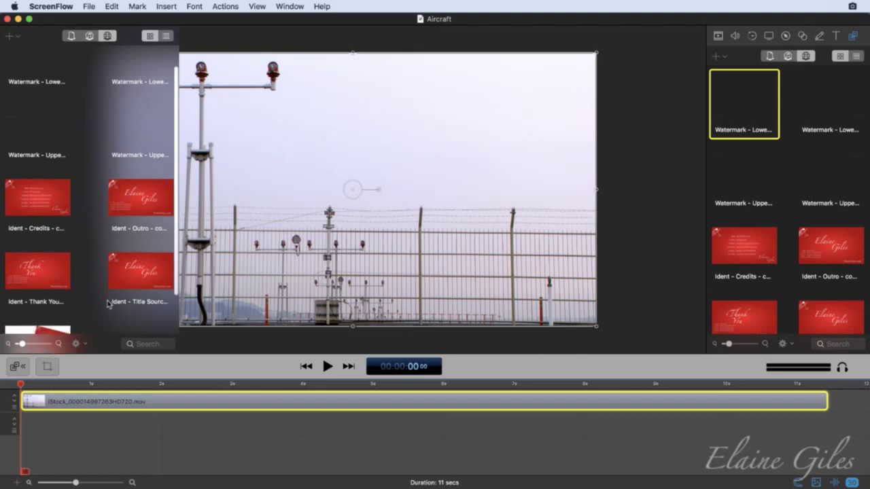
pyautogui.moveTo(38, 319); pyautogui.dragTo(351, 229)
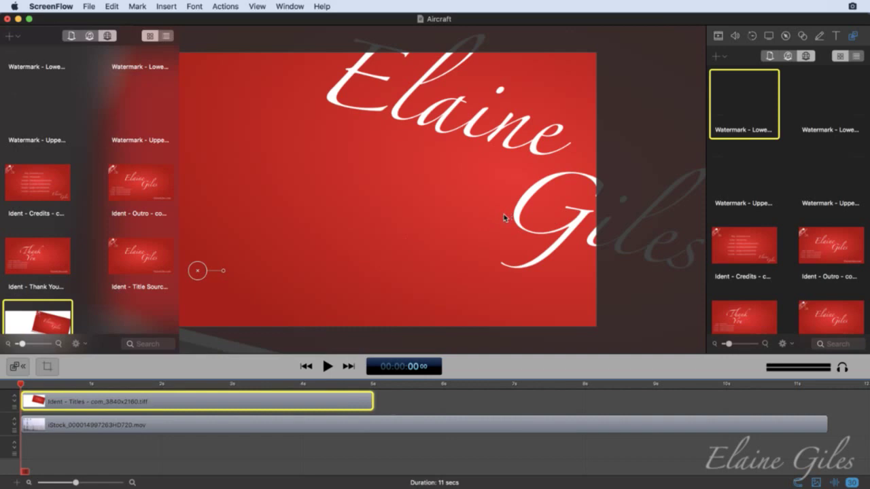
# - Scale the Ident - Titles image to 40% and move it to position -128, -72
pyautogui.click(718, 36)
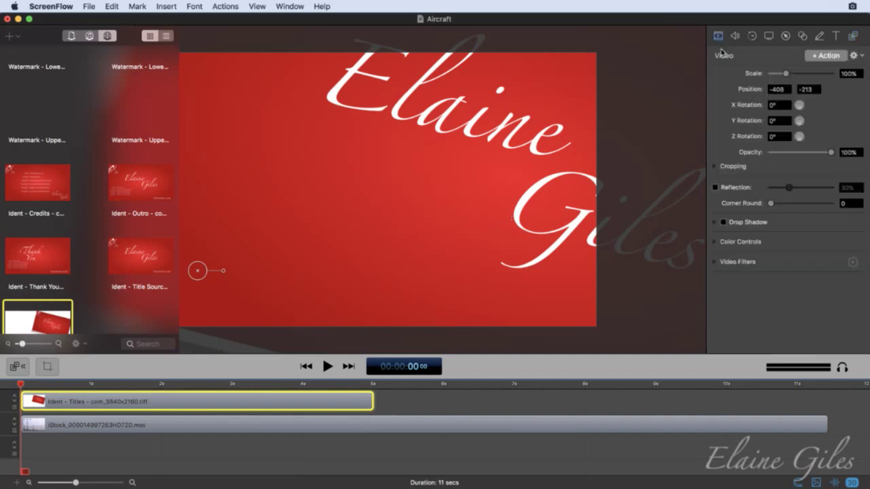
pyautogui.click(843, 73)
pyautogui.write('40')
pyautogui.press('Return')
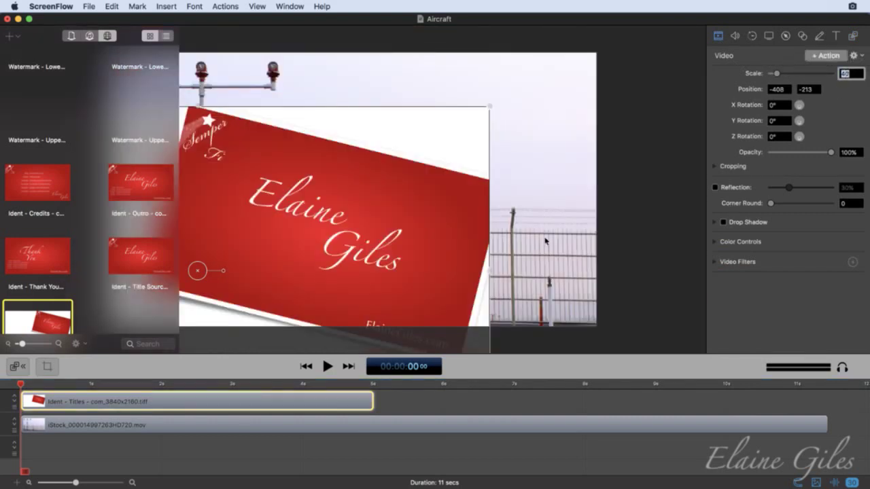
pyautogui.moveTo(428, 239); pyautogui.dragTo(525, 175)
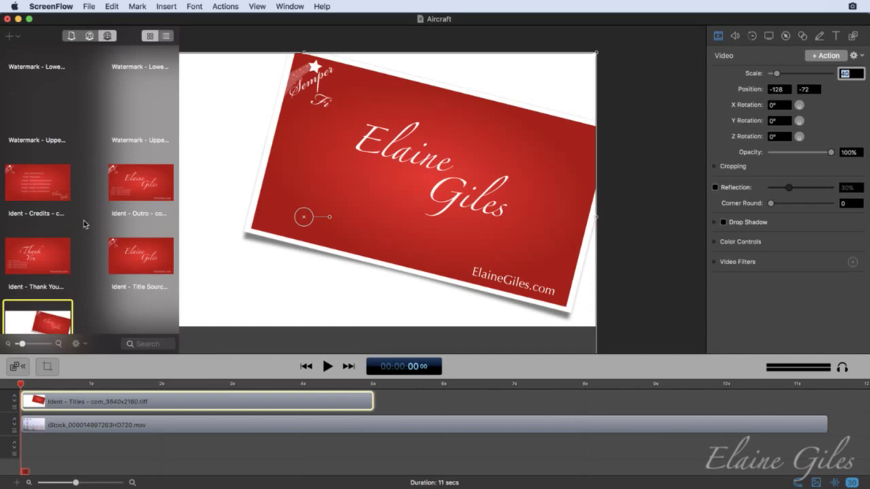
# - Turn on the media type badges for the Global Library thumbnails, and search the library for "watermark"
pyautogui.scroll(-1, 82, 220)
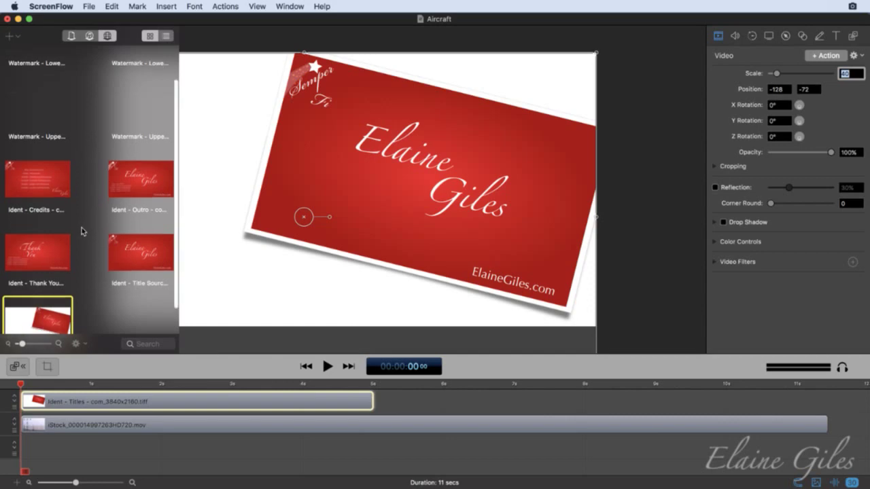
pyautogui.click(84, 345)
pyautogui.click(97, 356)
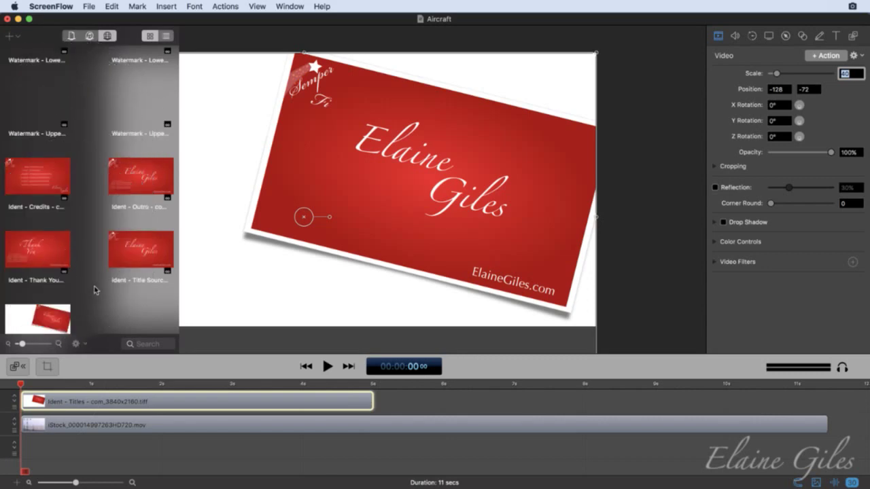
pyautogui.click(166, 344)
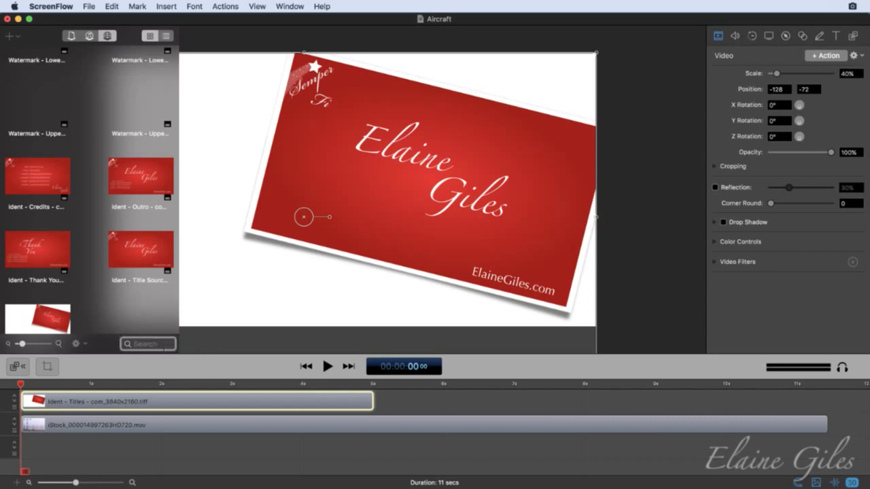
pyautogui.write('watermar')
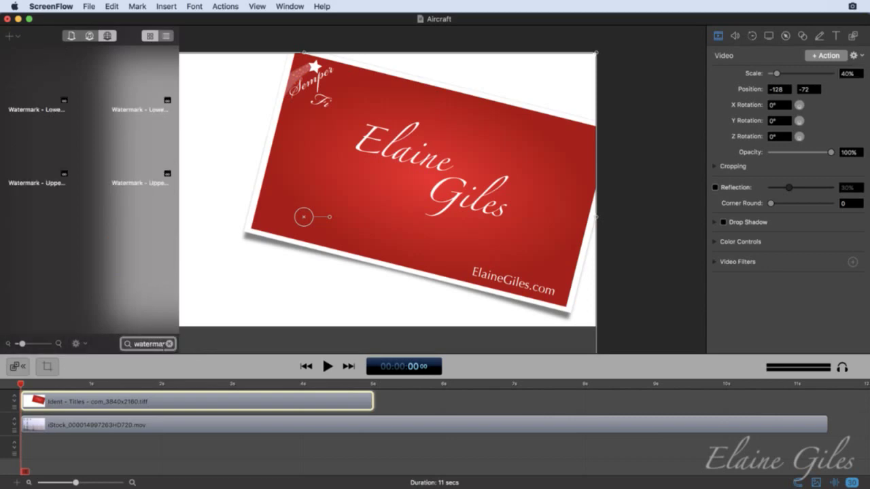
pyautogui.write('k')
# - Enlarge the Global Library thumbnails, clear the search, and browse through the watermarks and idents
pyautogui.moveTo(22, 345); pyautogui.dragTo(39, 347)
pyautogui.scroll(-1, 90, 296)
pyautogui.click(169, 344)
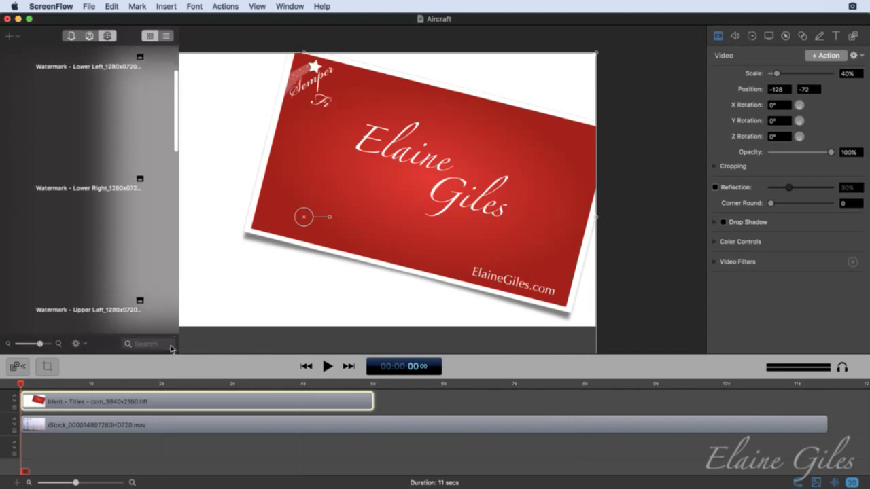
pyautogui.scroll(-4, 96, 283)
pyautogui.scroll(-10, 96, 283)
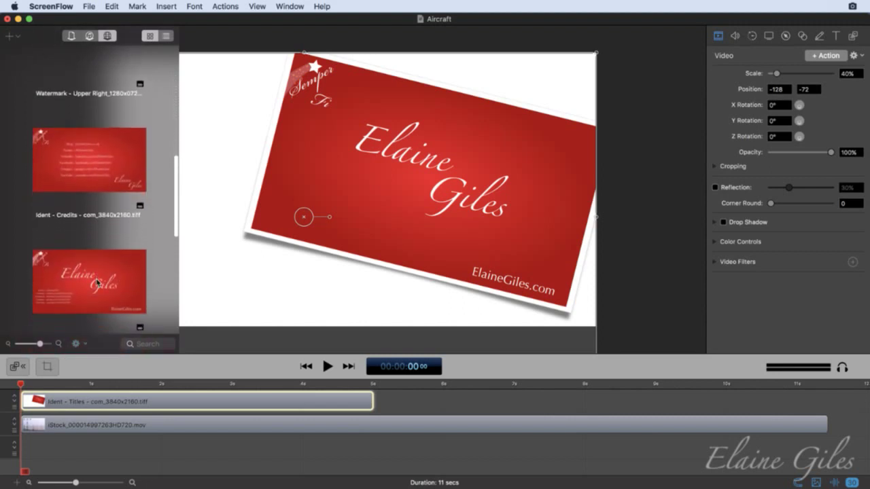
pyautogui.scroll(-5, 96, 282)
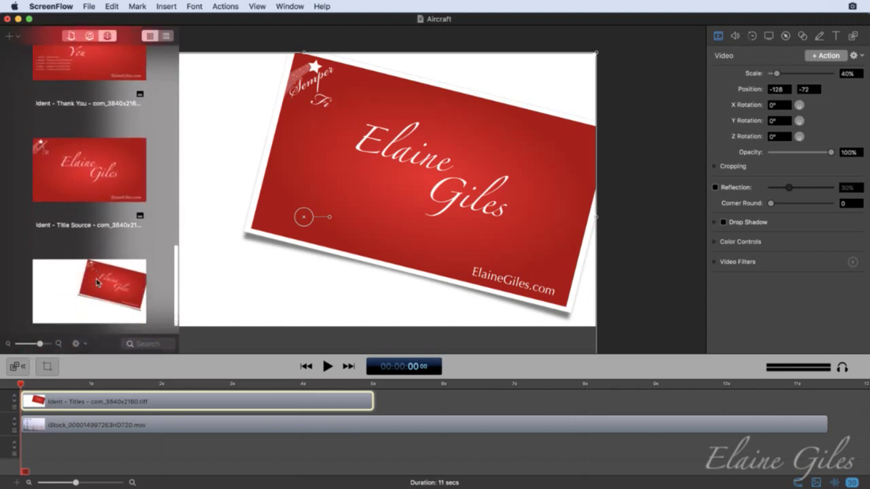
pyautogui.scroll(3, 96, 283)
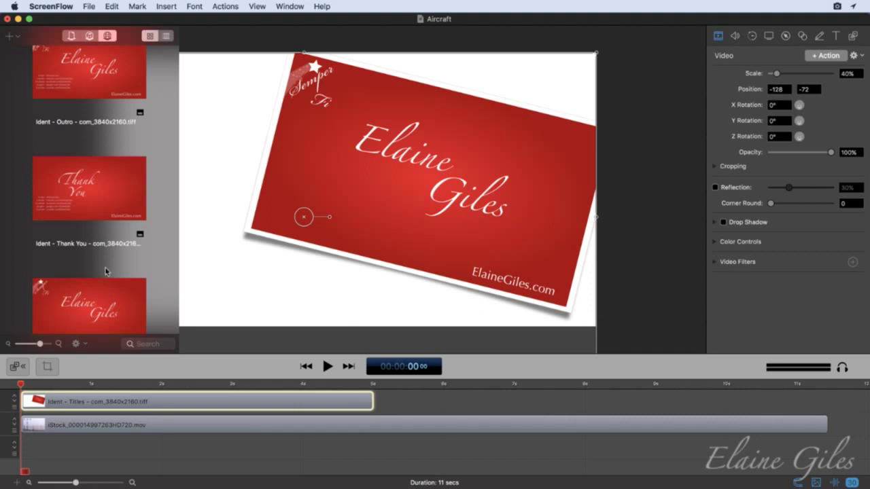
# - Hide the additional media library and fit the Ident - Titles image to the whole canvas, at 33% scale and position 0, 0
pyautogui.click(17, 366)
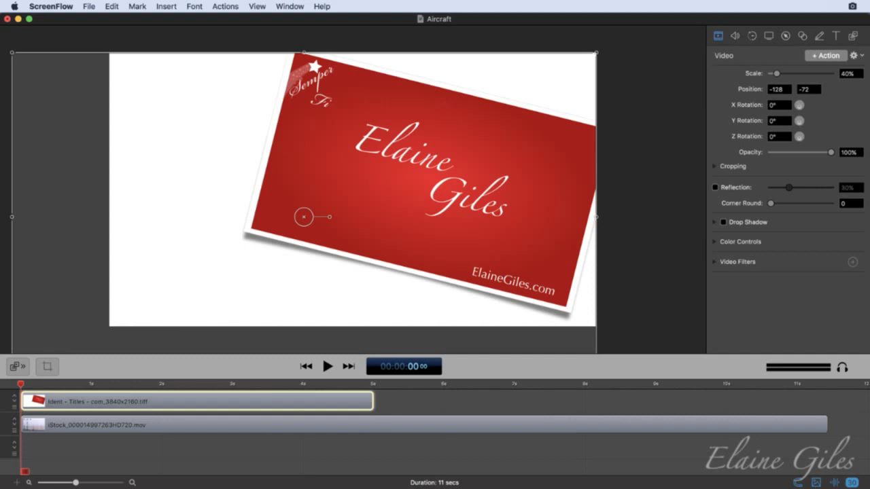
pyautogui.click(13, 53)
pyautogui.moveTo(13, 53); pyautogui.dragTo(110, 142)
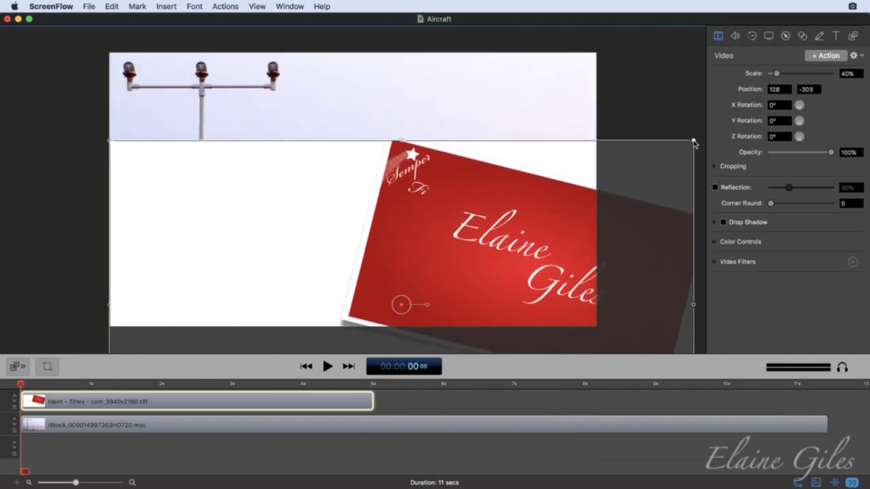
pyautogui.moveTo(693, 140); pyautogui.dragTo(629, 41)
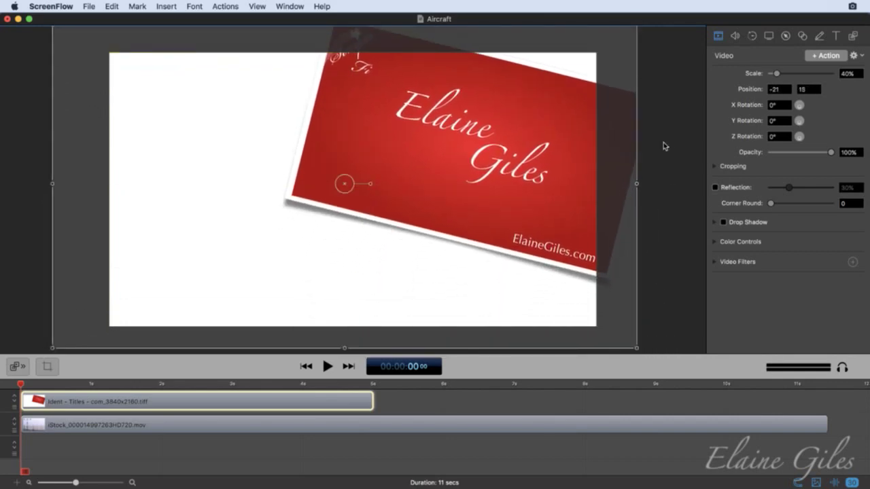
pyautogui.moveTo(635, 346); pyautogui.dragTo(587, 329)
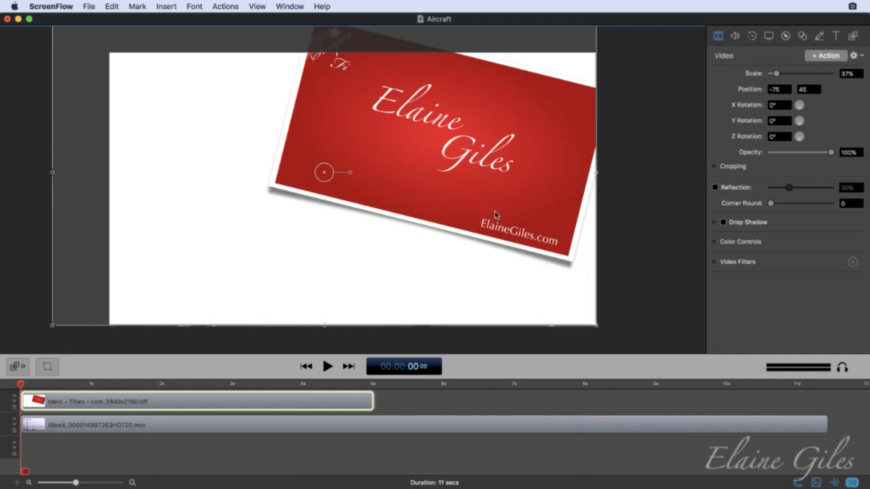
pyautogui.moveTo(243, 107); pyautogui.dragTo(270, 122)
pyautogui.moveTo(81, 47); pyautogui.dragTo(109, 52)
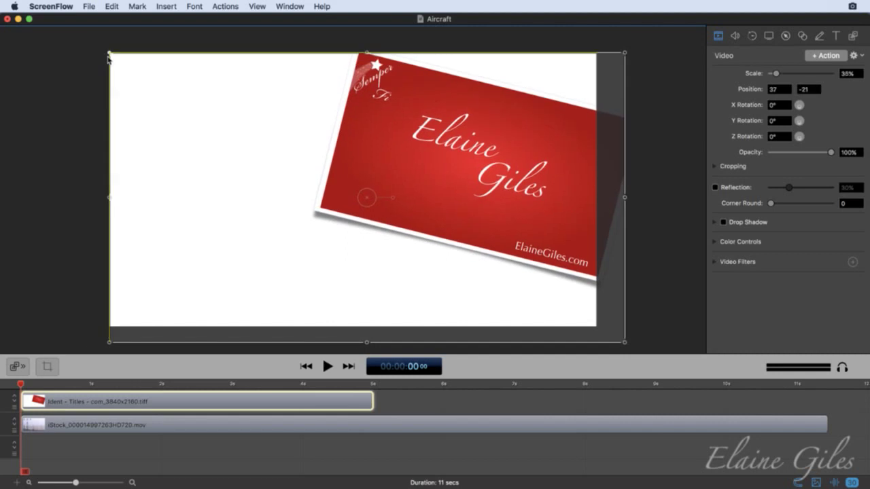
pyautogui.moveTo(624, 344); pyautogui.dragTo(598, 330)
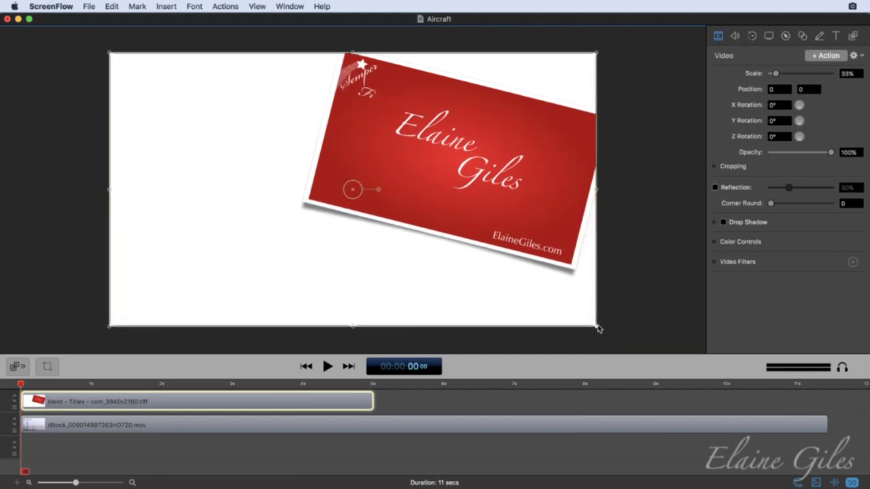
pyautogui.moveTo(596, 192)
pyautogui.mouseDown()
pyautogui.moveTo(241, 194)
pyautogui.moveTo(595, 188)
pyautogui.mouseUp()
# - Review the General preference that locks the aspect ratio when scaling with the mouse
pyautogui.press('super+comma')
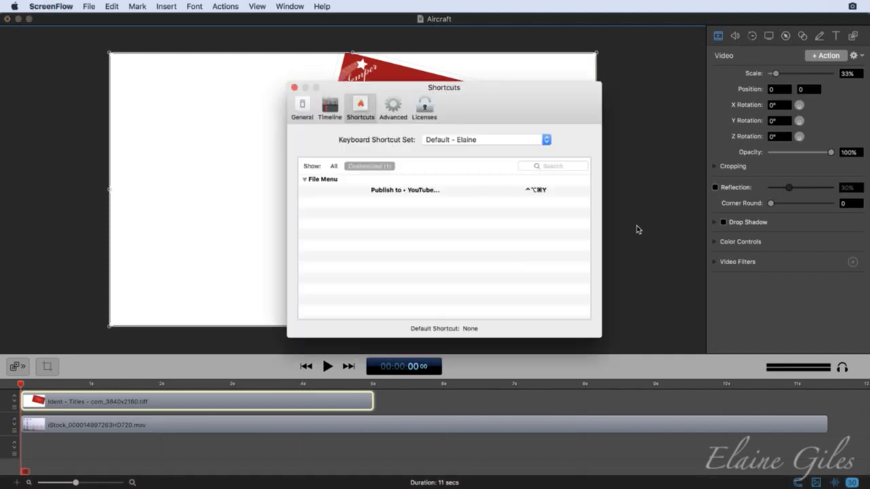
pyautogui.click(301, 107)
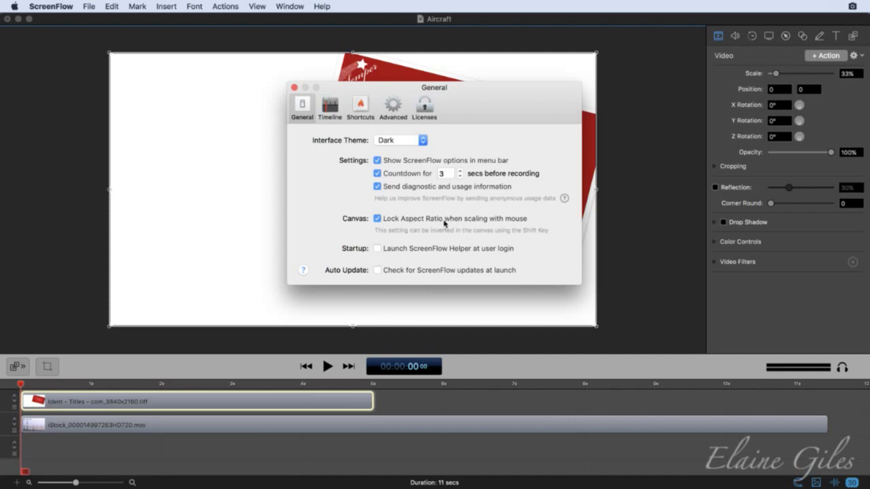
pyautogui.click(293, 88)
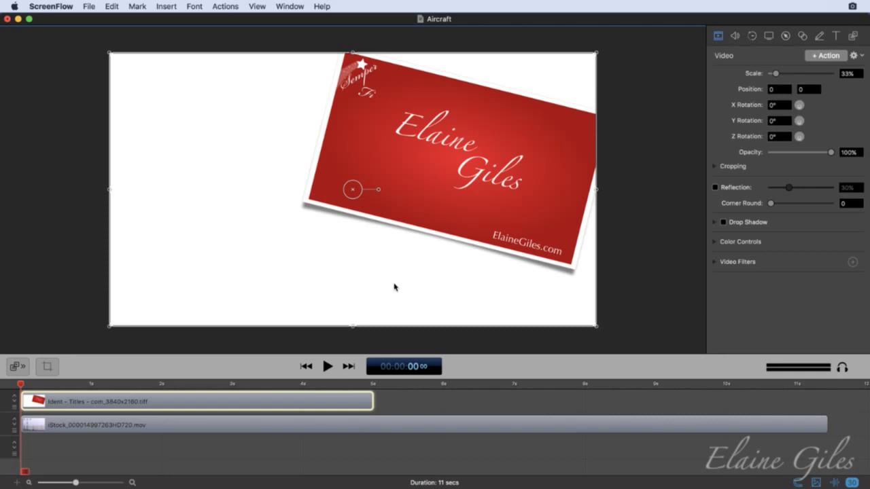
# - Move the iStock video clip so that it starts at about 4.6 seconds, just before the Ident - Titles clip ends
pyautogui.moveTo(94, 426); pyautogui.dragTo(382, 429)
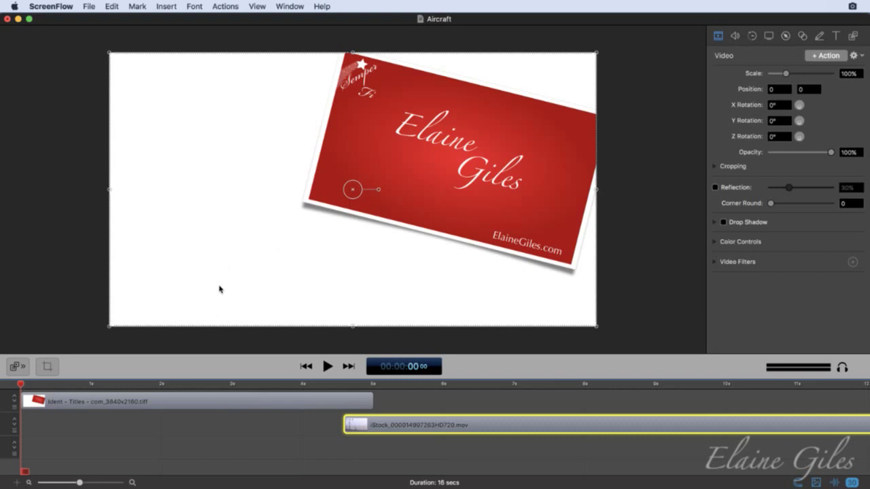
# - Add a text clip reading "With a live audience" and place it in the canvas's lower-left corner
pyautogui.click(836, 37)
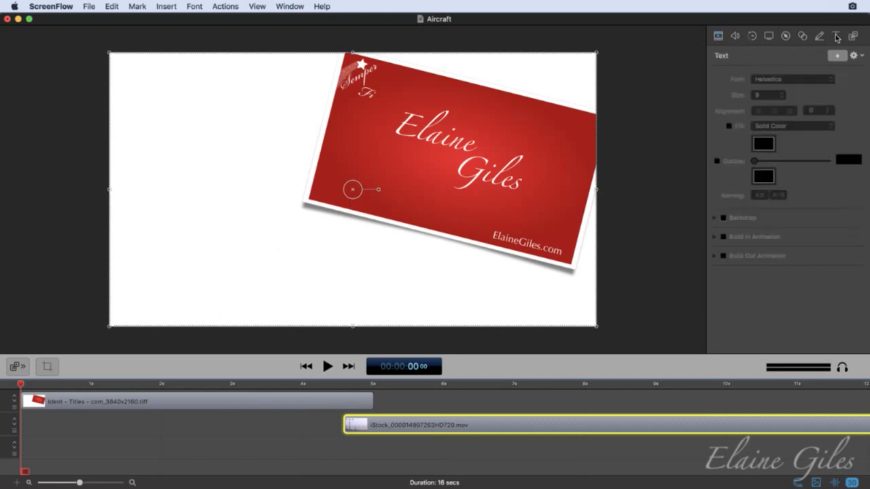
pyautogui.click(41, 400)
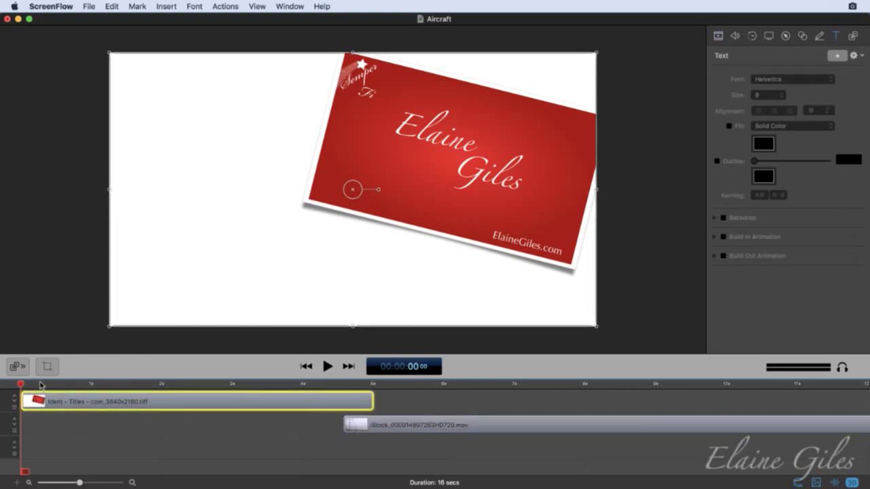
pyautogui.click(835, 56)
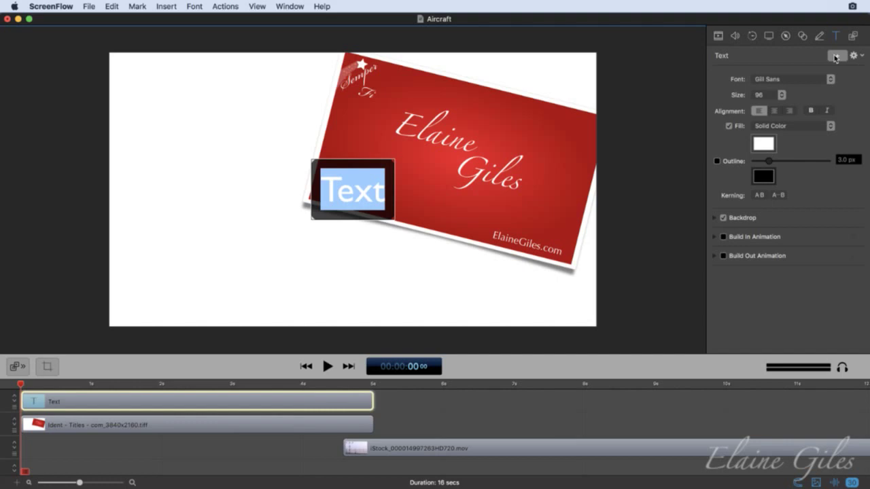
pyautogui.write('With a')
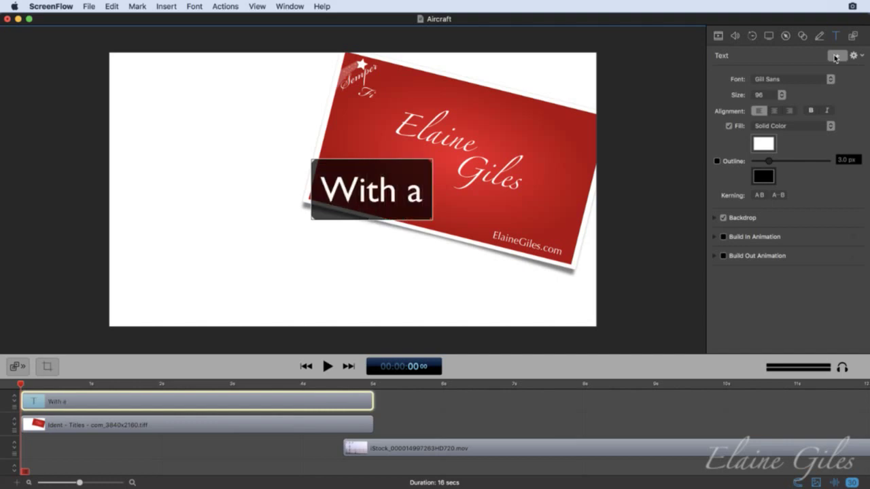
pyautogui.write(' live aud')
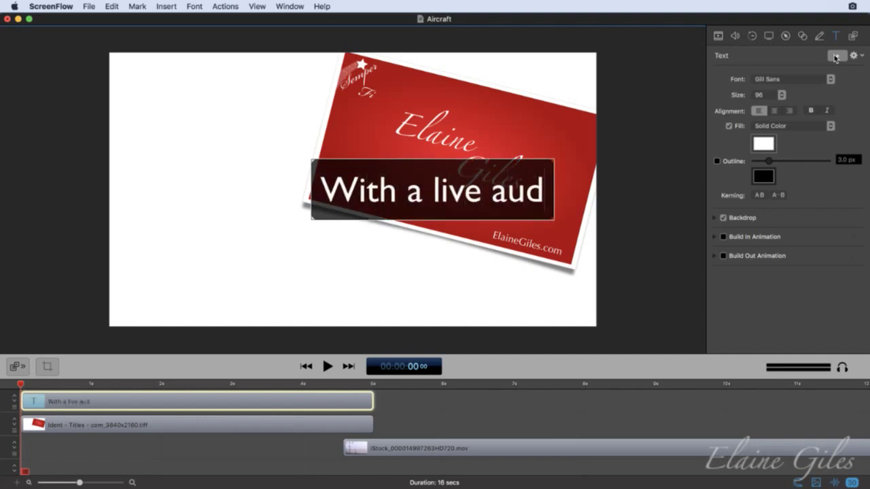
pyautogui.write('ience')
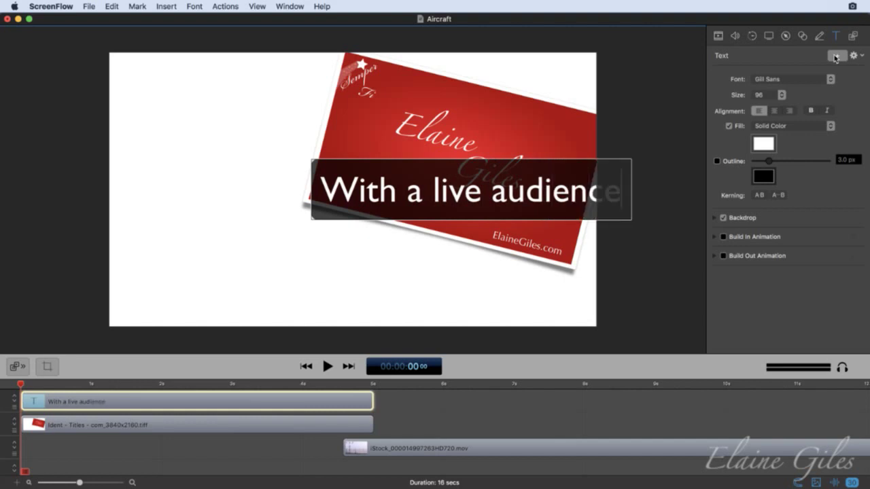
pyautogui.click(675, 162)
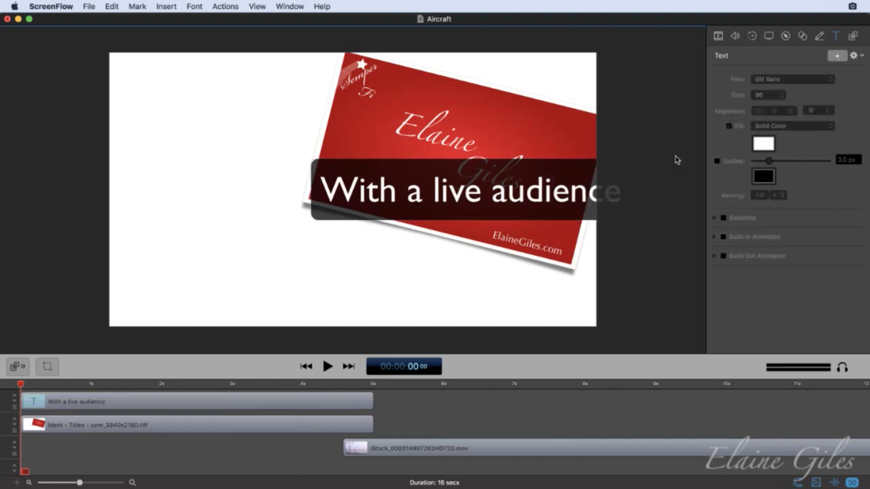
pyautogui.moveTo(576, 197); pyautogui.dragTo(384, 295)
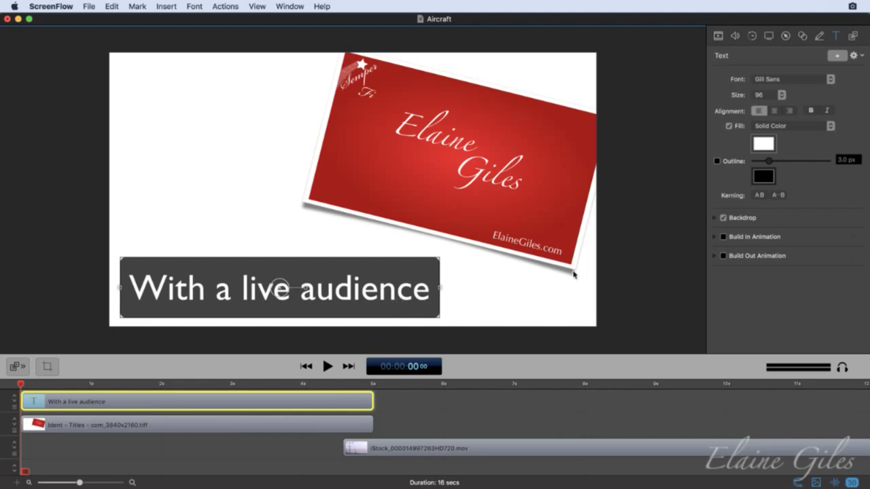
# - Remove the backdrop from the "With a live audience" text and fill the text with the Maraschino red
pyautogui.click(722, 218)
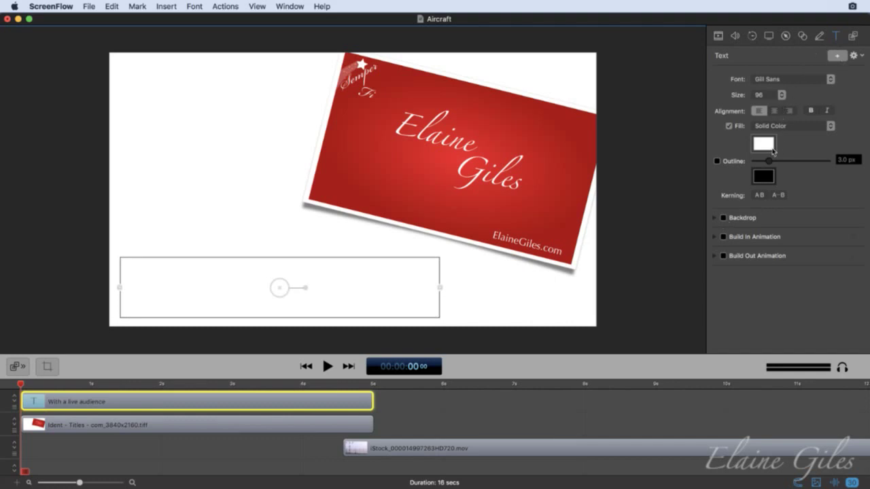
pyautogui.click(772, 151)
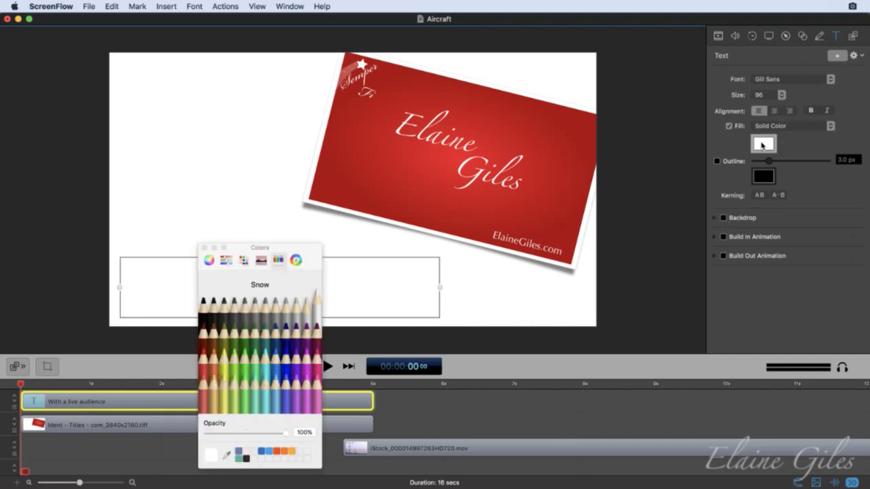
pyautogui.click(203, 359)
pyautogui.click(203, 248)
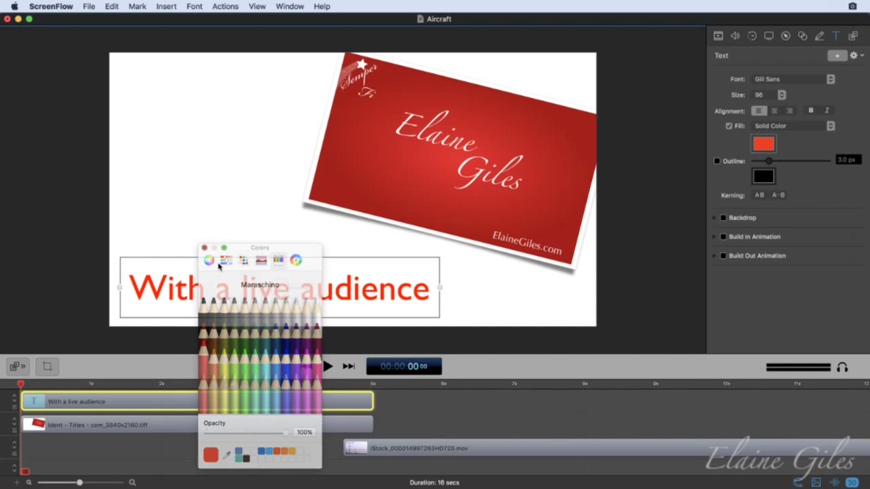
# - Set the "With a live audience" text to GeosansLight at size 64 and move it down to the canvas's lower edge
pyautogui.click(833, 81)
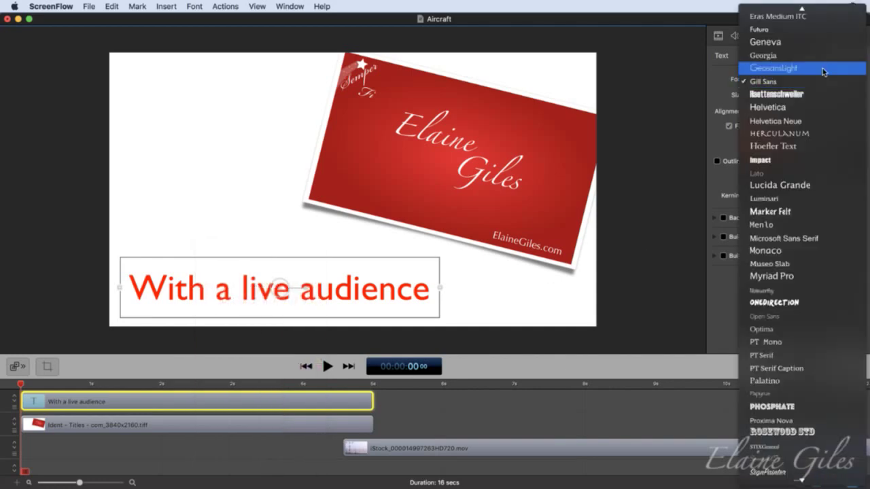
pyautogui.click(832, 68)
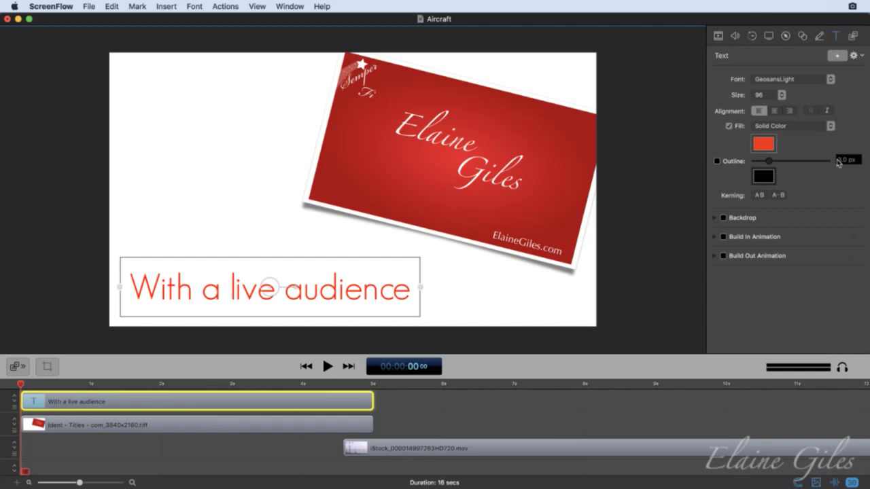
pyautogui.click(781, 95)
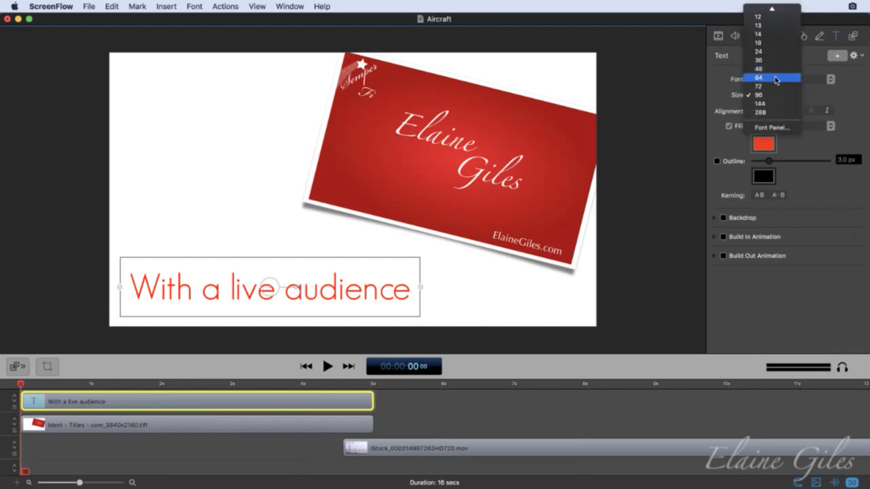
pyautogui.click(776, 77)
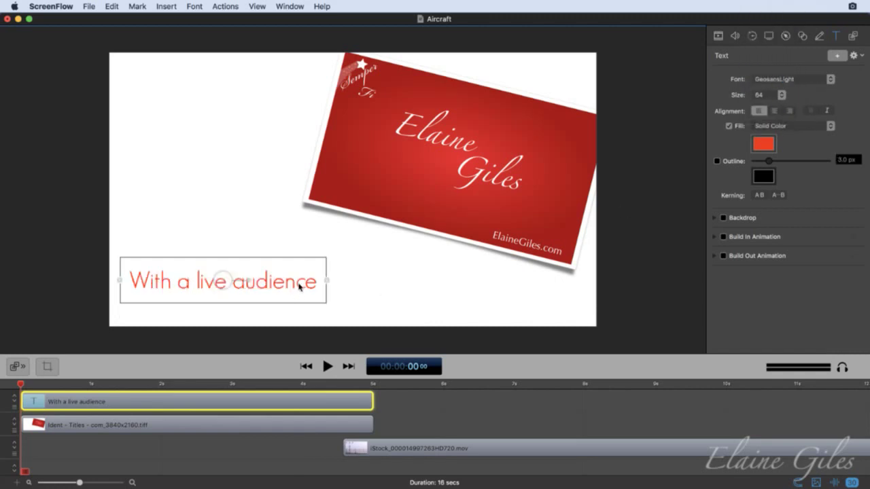
pyautogui.moveTo(299, 286); pyautogui.dragTo(299, 309)
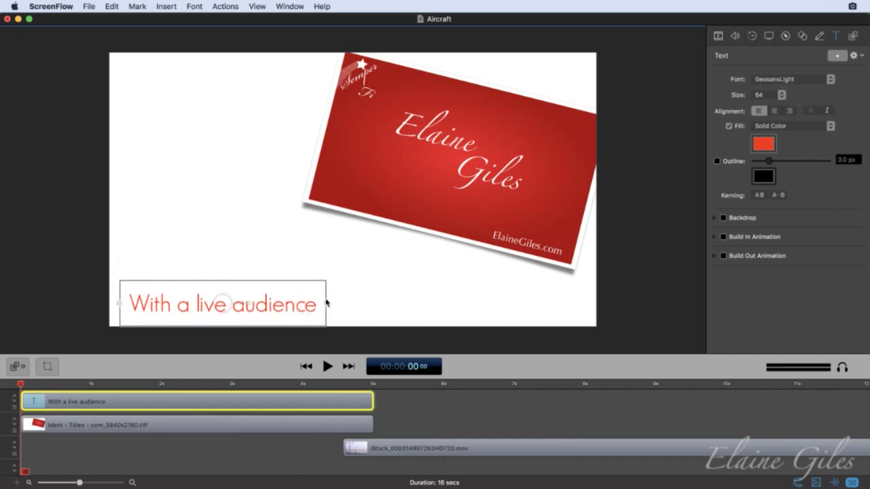
# - Add a second text clip reading "ScreenFlow 7 - A First Look" and place it directly above the "With a live audience" line
pyautogui.click(293, 257)
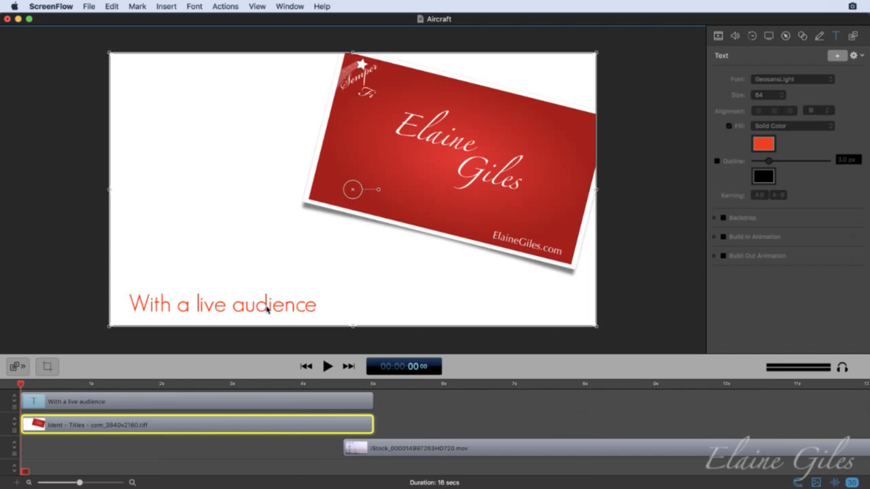
pyautogui.click(835, 57)
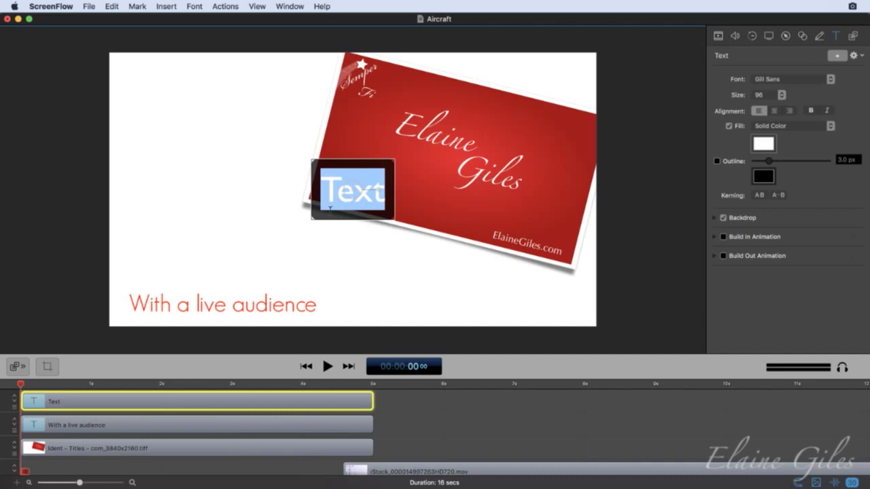
pyautogui.write('Scree')
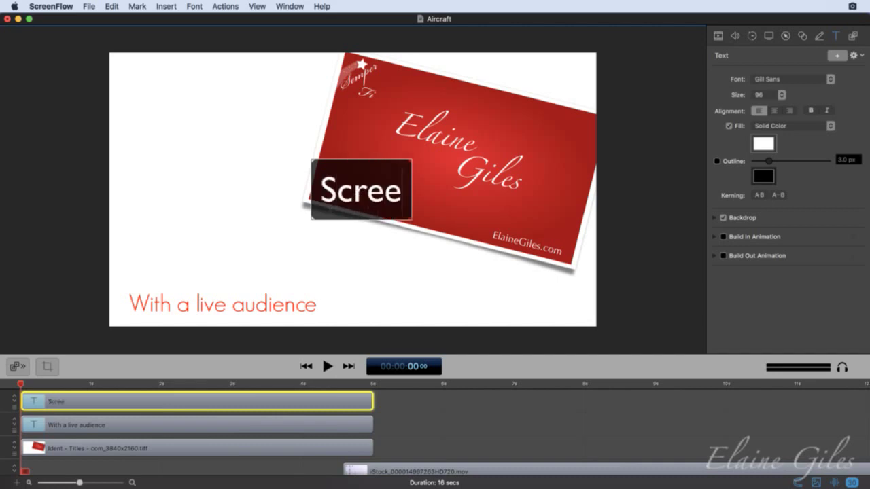
pyautogui.write('nFlow 7 -')
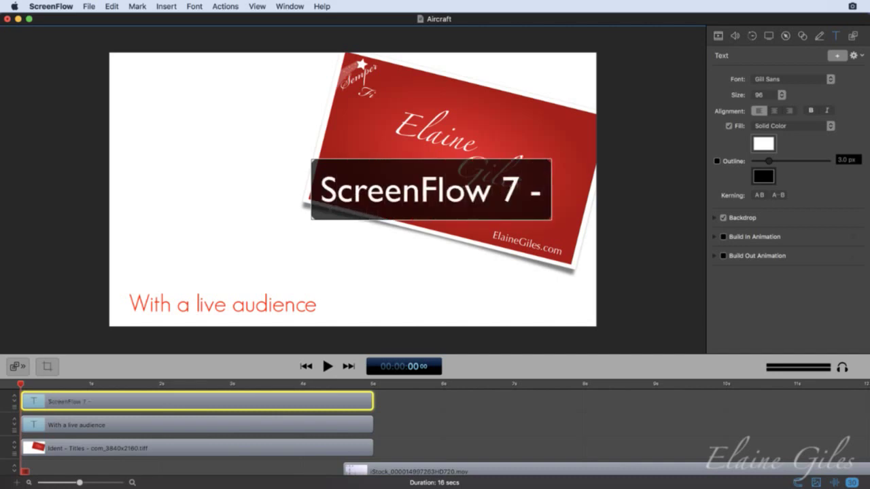
pyautogui.write(' A First Look')
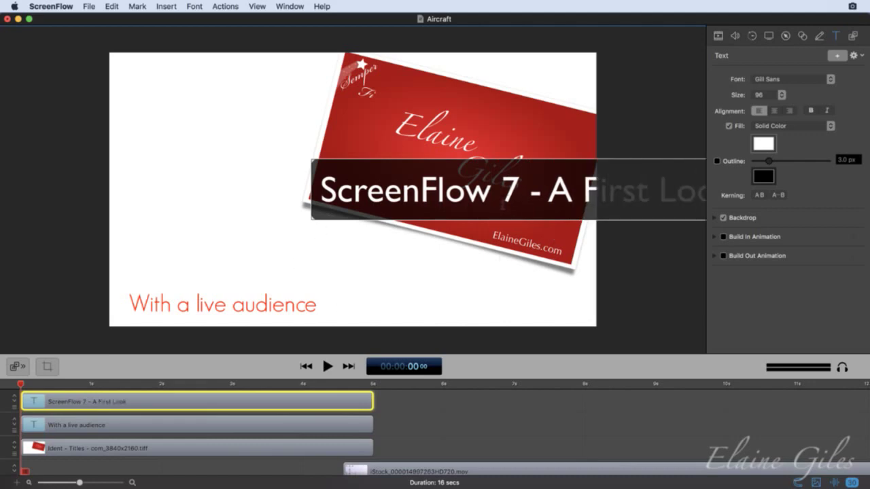
pyautogui.moveTo(509, 194); pyautogui.dragTo(328, 265)
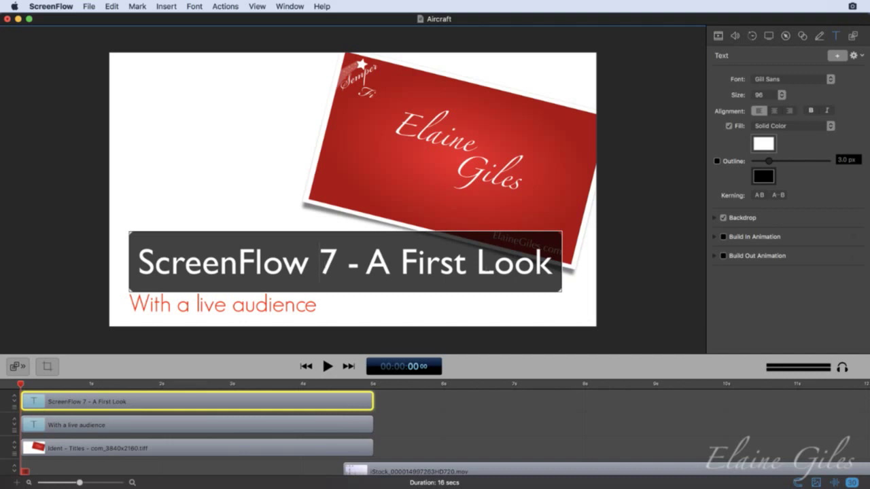
# - Set the upper title's font to GeosansLight and correct its wording to "ScreenFlow 7 - A First Look"
pyautogui.press('BackSpace')
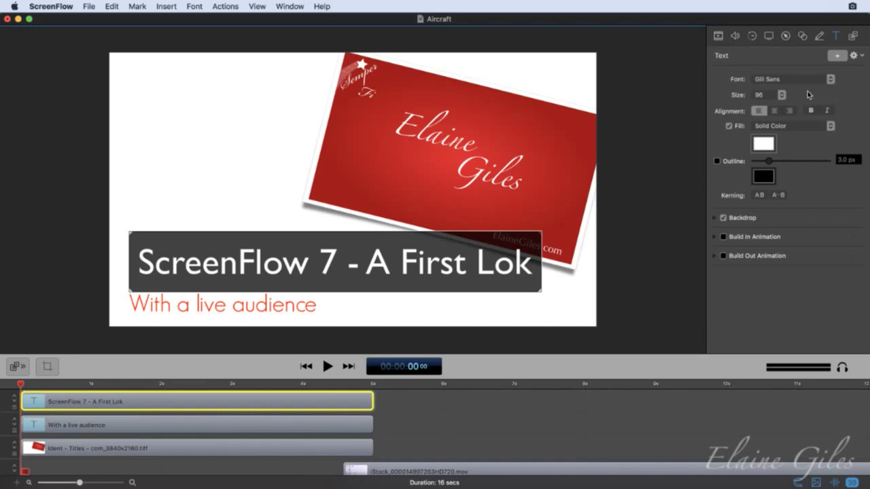
pyautogui.click(629, 292)
pyautogui.click(490, 275)
pyautogui.click(829, 81)
pyautogui.click(825, 65)
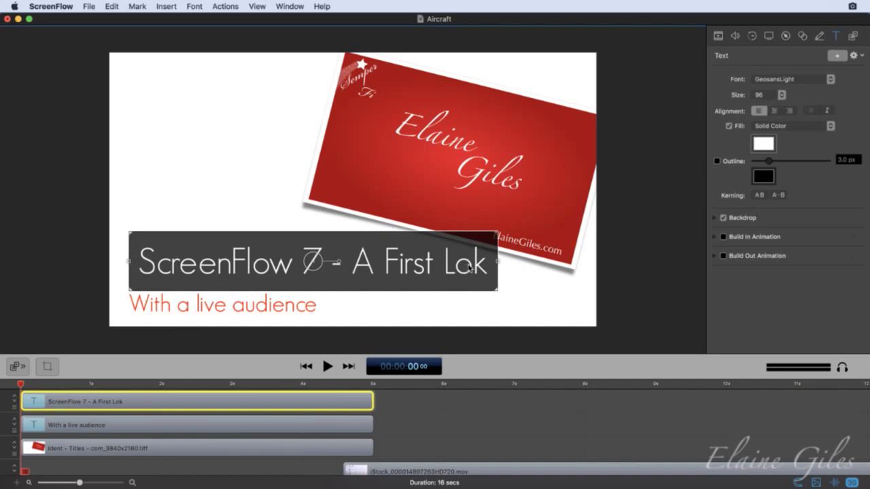
pyautogui.write('o')
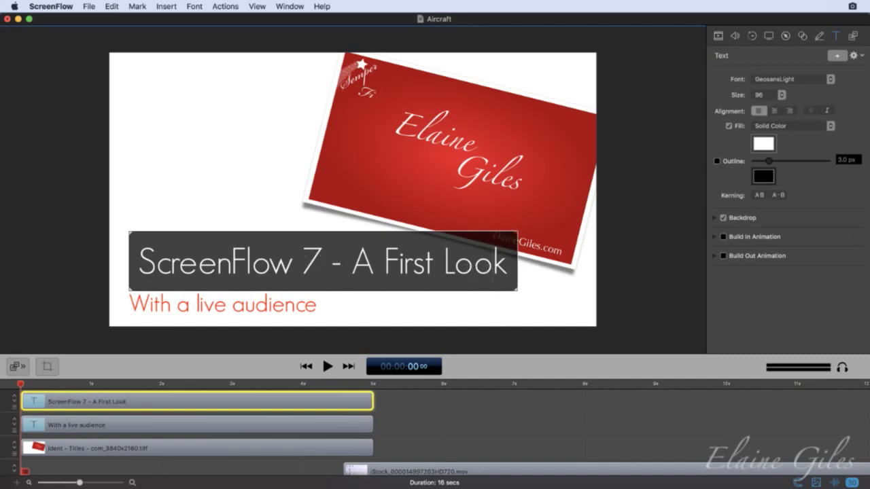
# - Set the "ScreenFlow 7 - A First Look" text to size 72 and fill it with the Nickel gray
pyautogui.press('super+a')
pyautogui.click(781, 96)
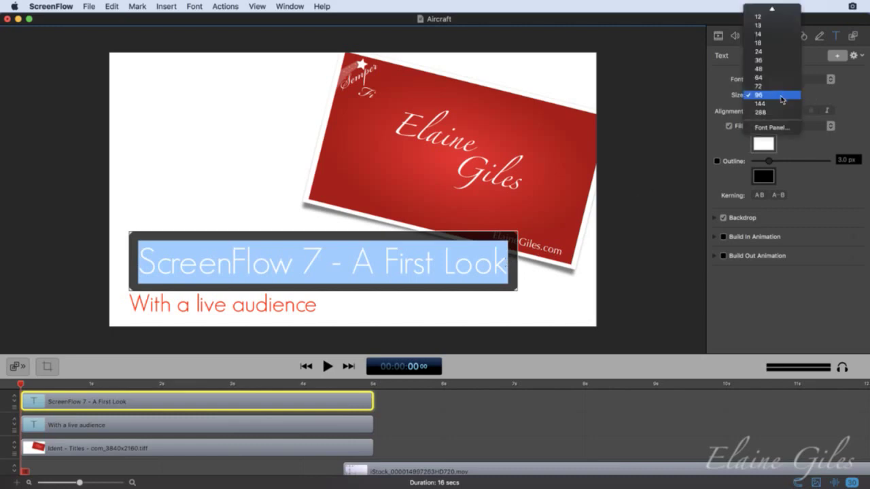
pyautogui.click(773, 87)
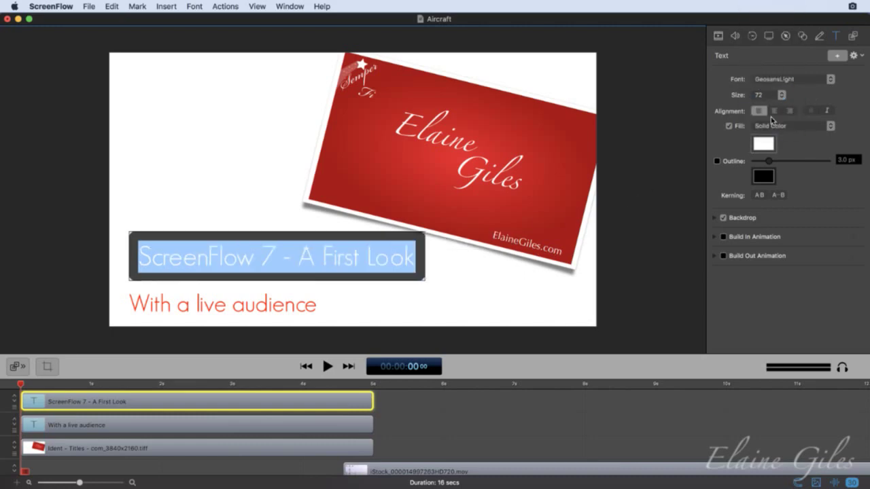
pyautogui.click(761, 145)
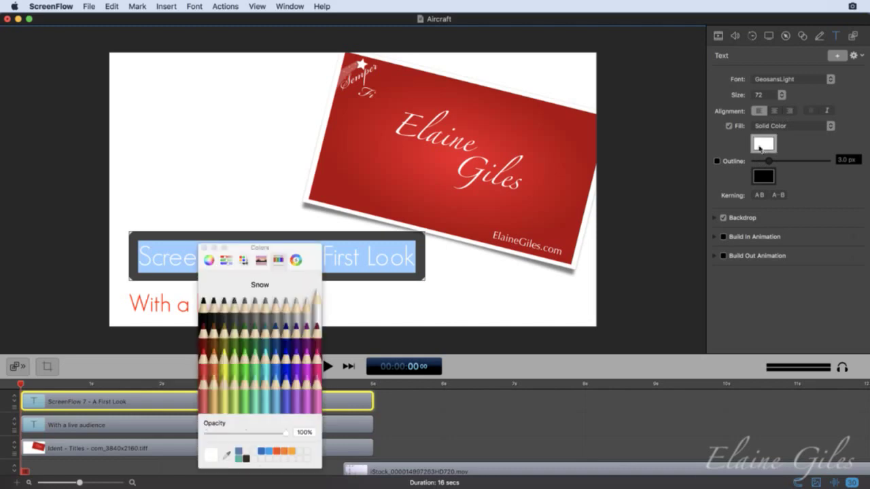
pyautogui.click(265, 309)
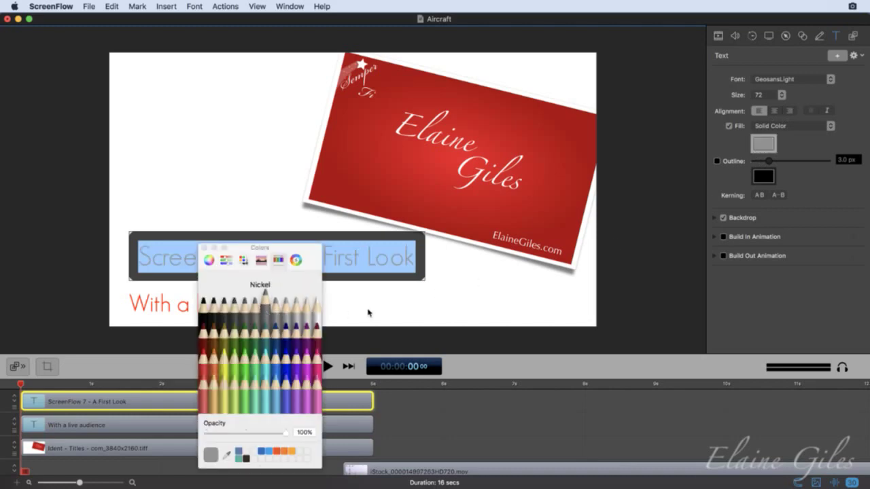
pyautogui.click(447, 299)
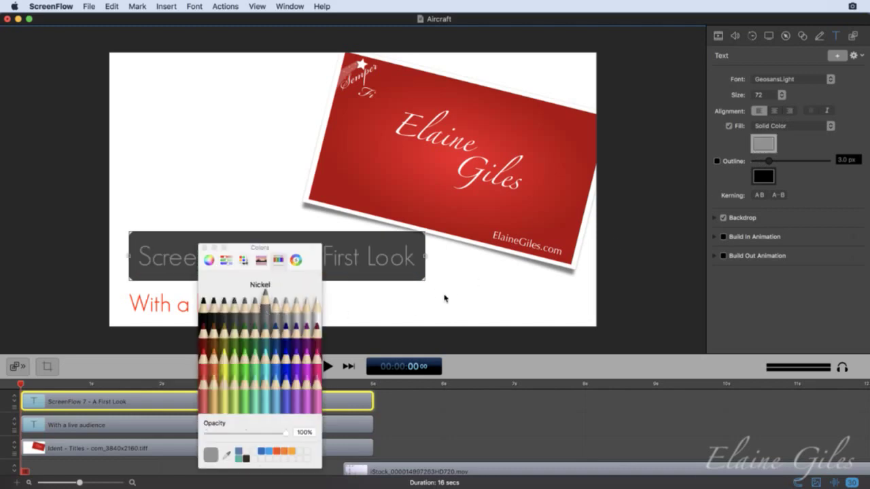
pyautogui.click(203, 249)
# - Remove the backdrop from the "ScreenFlow 7 - A First Look" title, keeping the ident image aligned with the canvas
pyautogui.click(370, 301)
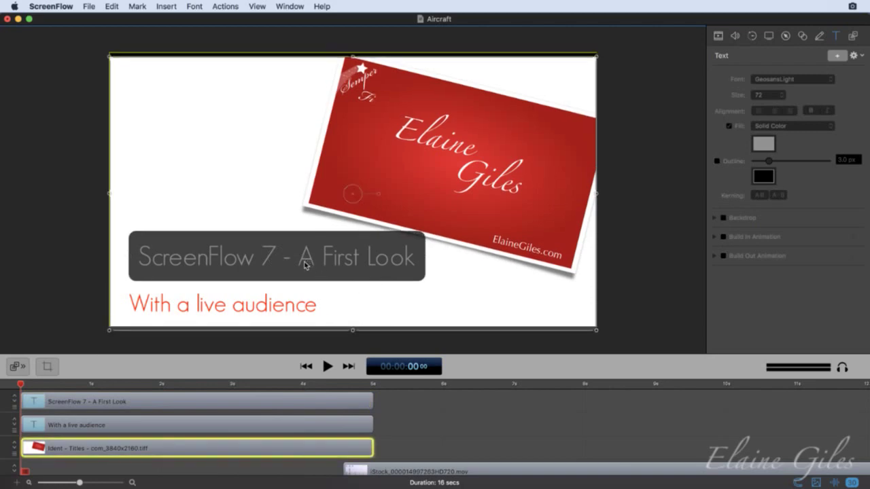
pyautogui.moveTo(305, 265); pyautogui.dragTo(307, 261)
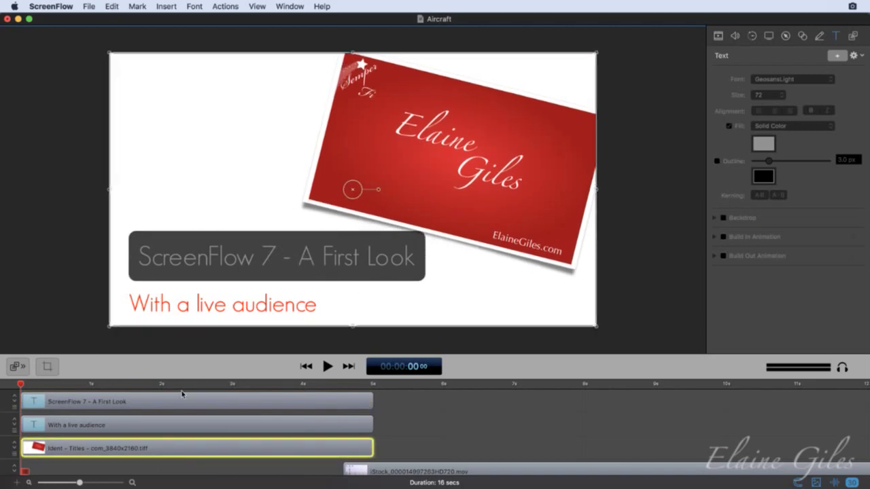
pyautogui.click(176, 400)
pyautogui.click(723, 218)
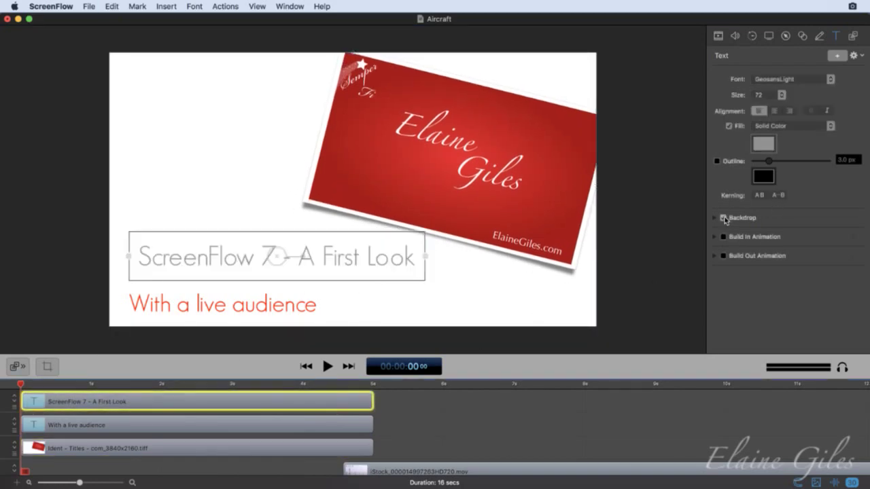
pyautogui.click(361, 333)
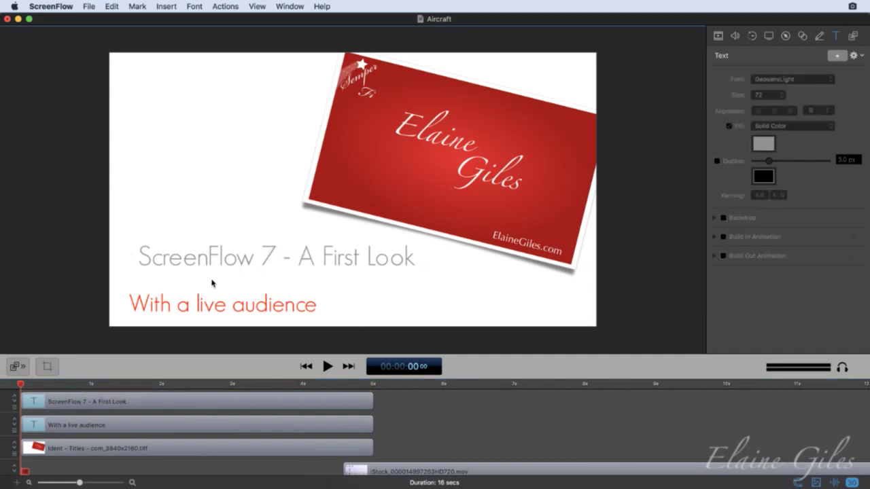
# - Move the "ScreenFlow 7 - A First Look" title to left-align just above "With a live audience", and snooze the calendar alarm
pyautogui.click(170, 401)
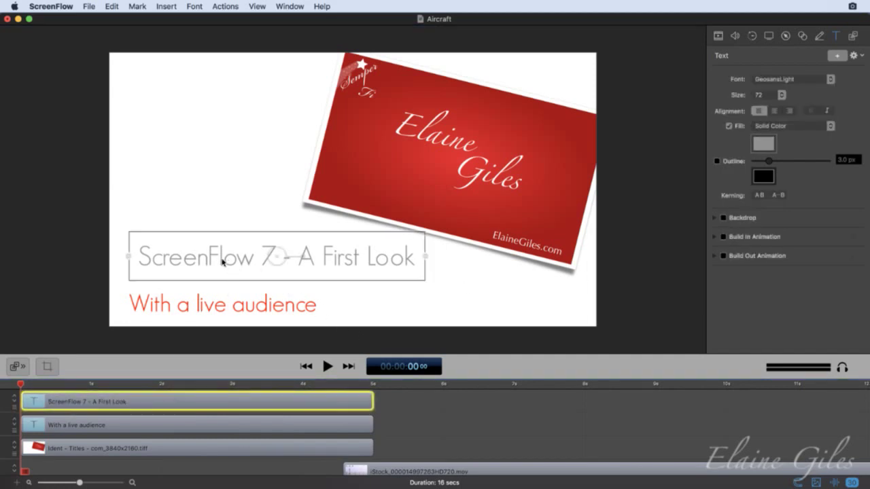
pyautogui.moveTo(222, 262); pyautogui.dragTo(213, 274)
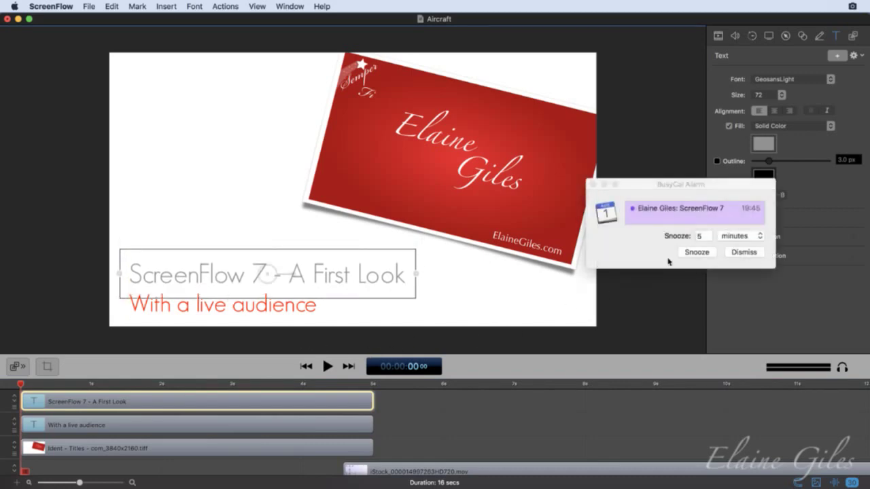
pyautogui.click(697, 251)
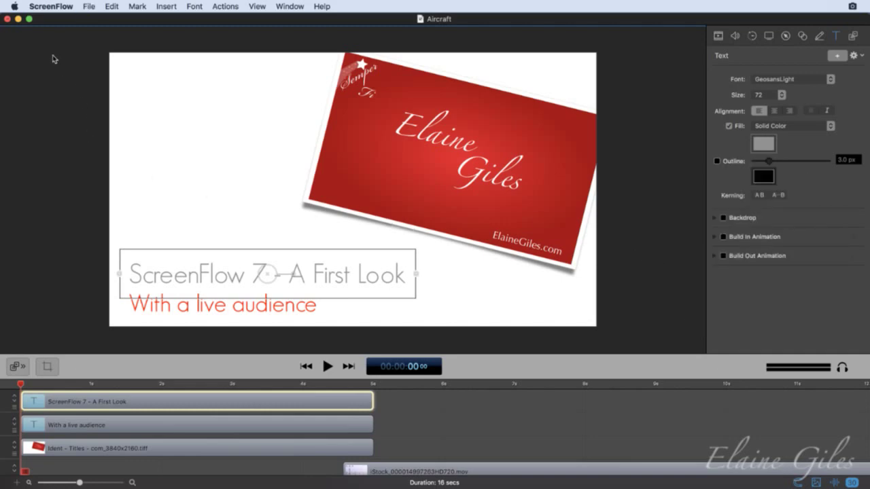
# - Open the recent "Text Animation" project and play it to examine the animated text
pyautogui.click(88, 6)
pyautogui.moveTo(108, 40)
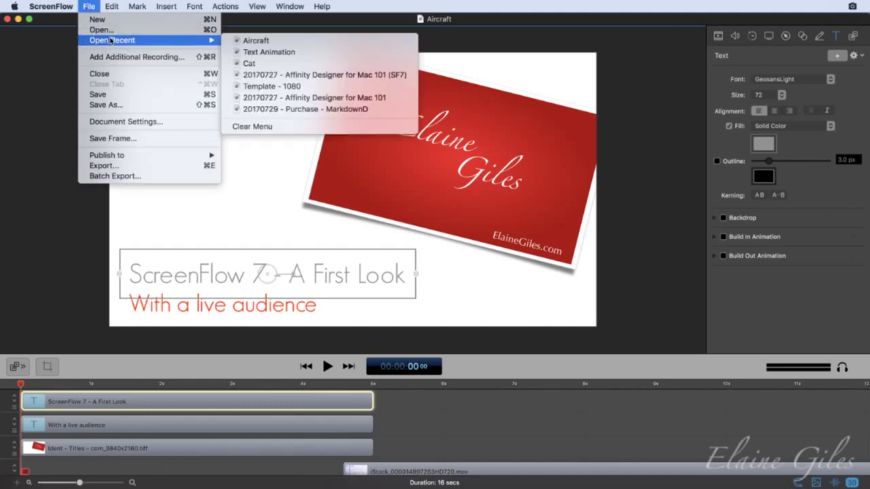
pyautogui.click(265, 51)
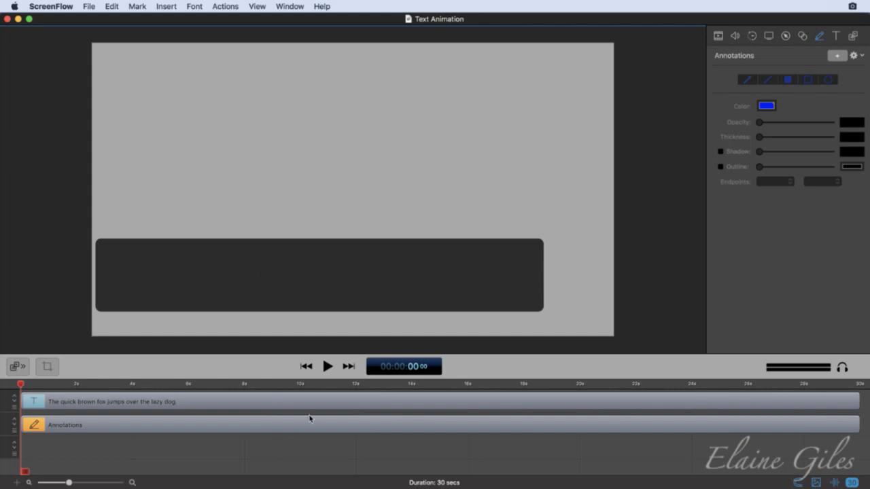
pyautogui.click(326, 367)
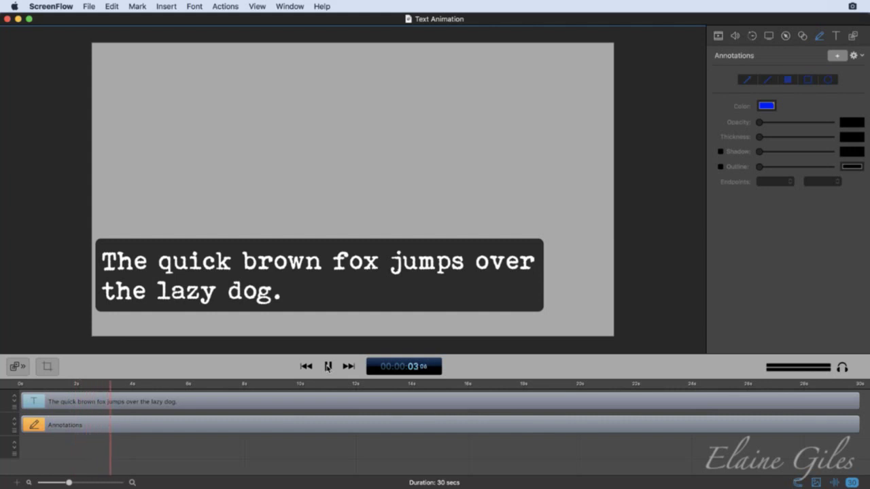
pyautogui.click(327, 367)
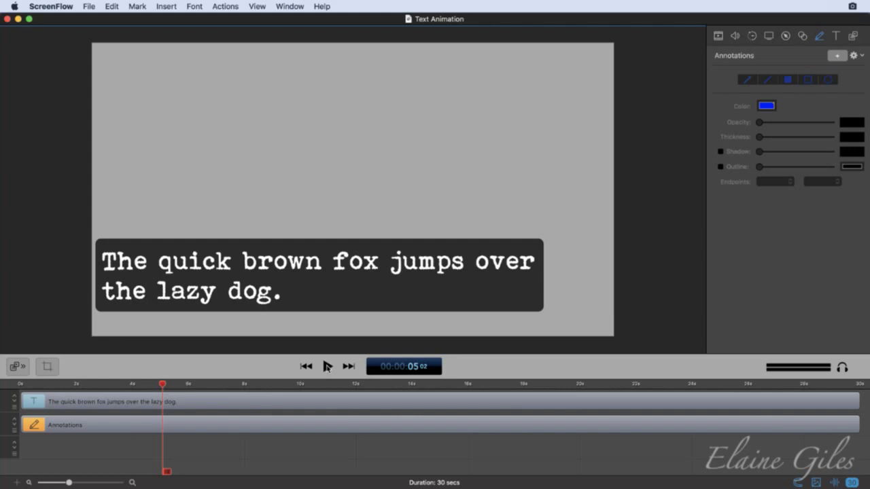
# - Set the Typewriter build-in animation duration of the "The quick brown fox" text clip to 5
pyautogui.click(141, 400)
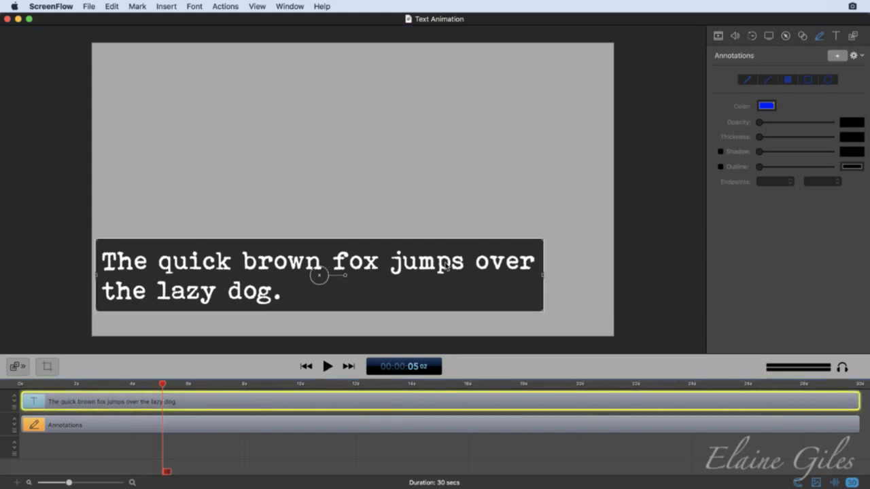
pyautogui.click(835, 38)
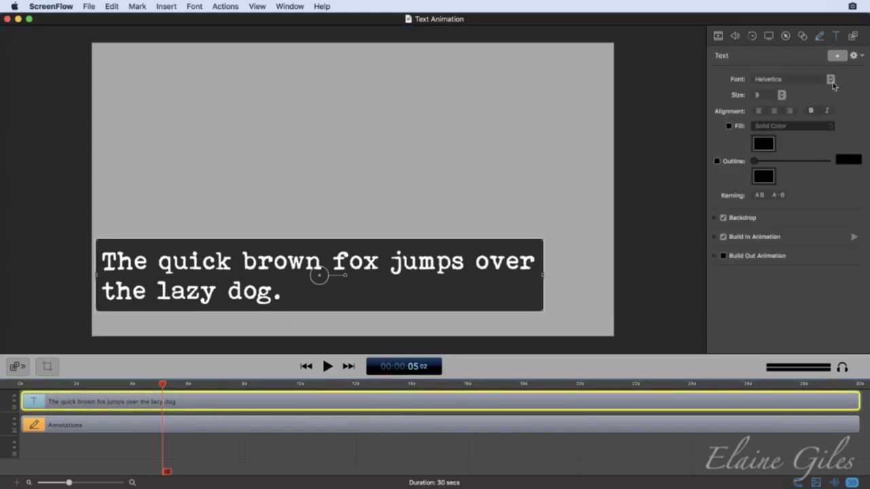
pyautogui.click(714, 237)
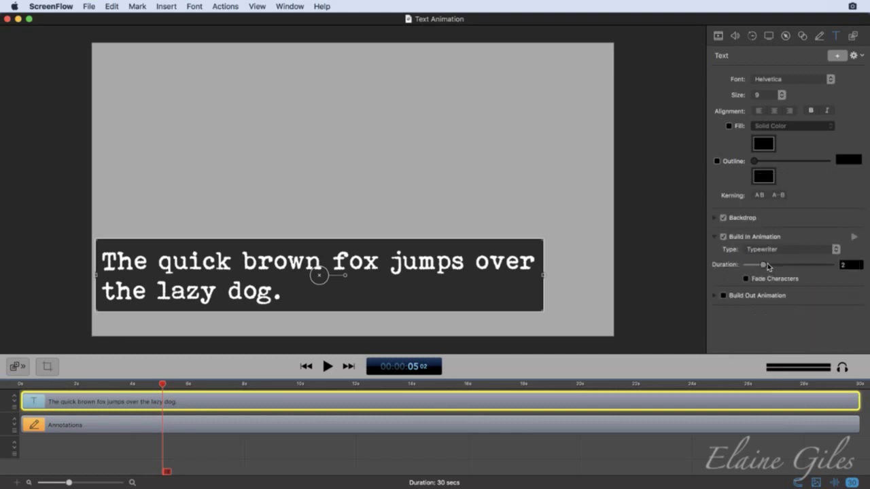
pyautogui.doubleClick(842, 265)
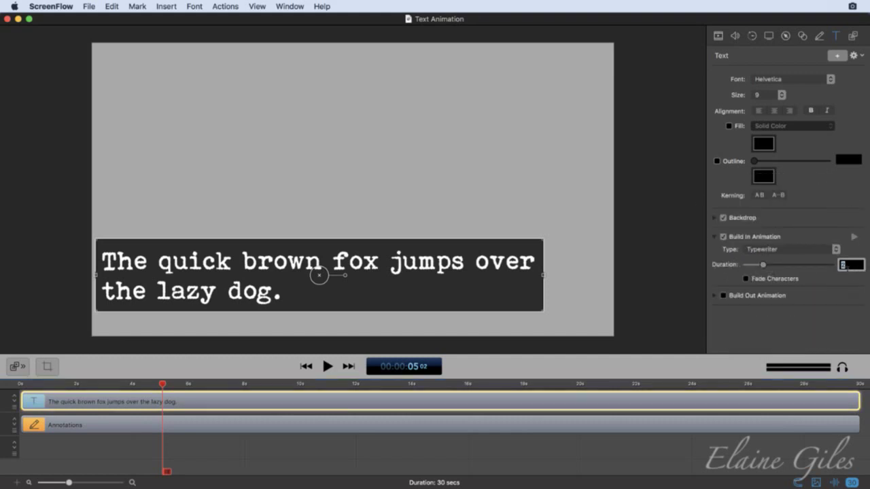
pyautogui.write('4')
pyautogui.press('Return')
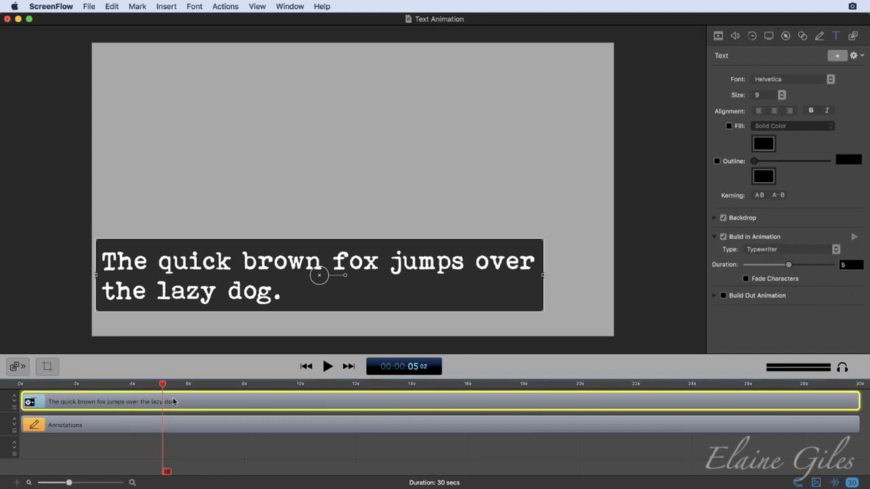
# - Play the Text Animation project from the beginning to preview the slower typewriter effect
pyautogui.click(306, 366)
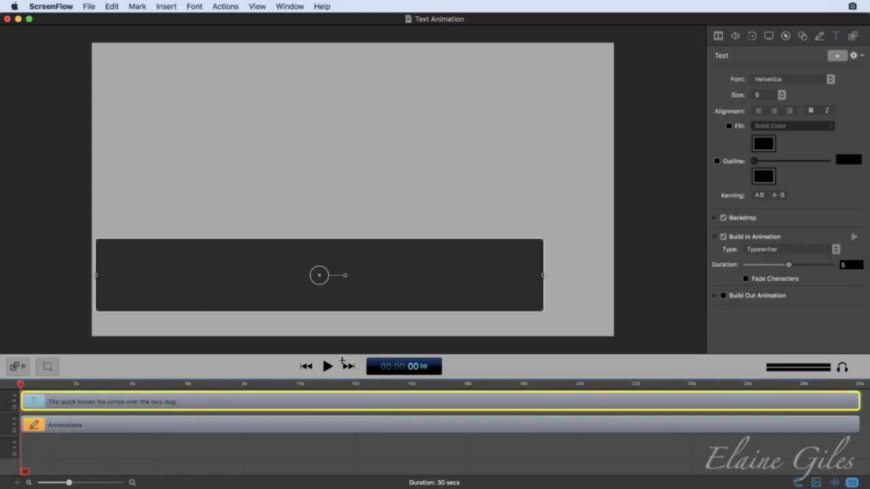
pyautogui.click(311, 346)
pyautogui.click(327, 366)
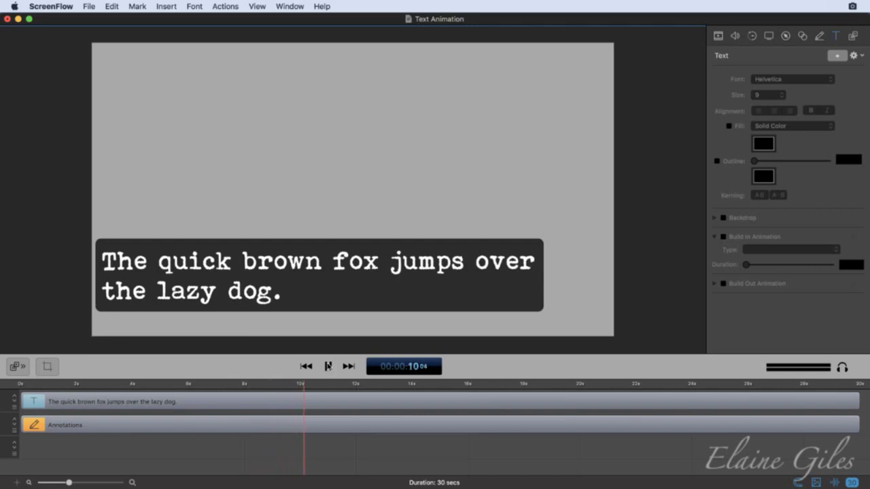
pyautogui.click(327, 366)
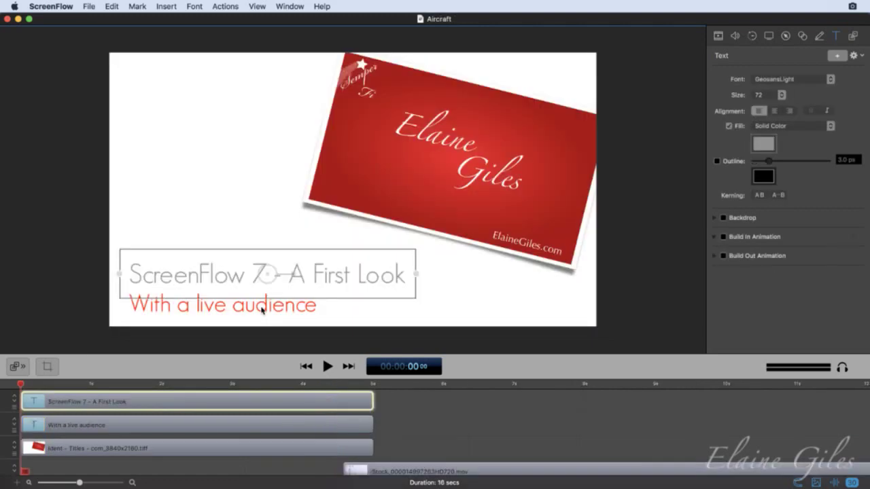
# - In the Aircraft project, move the "With a live audience" clip along the timeline to start at 5 seconds
pyautogui.click(145, 421)
pyautogui.click(146, 402)
pyautogui.click(146, 423)
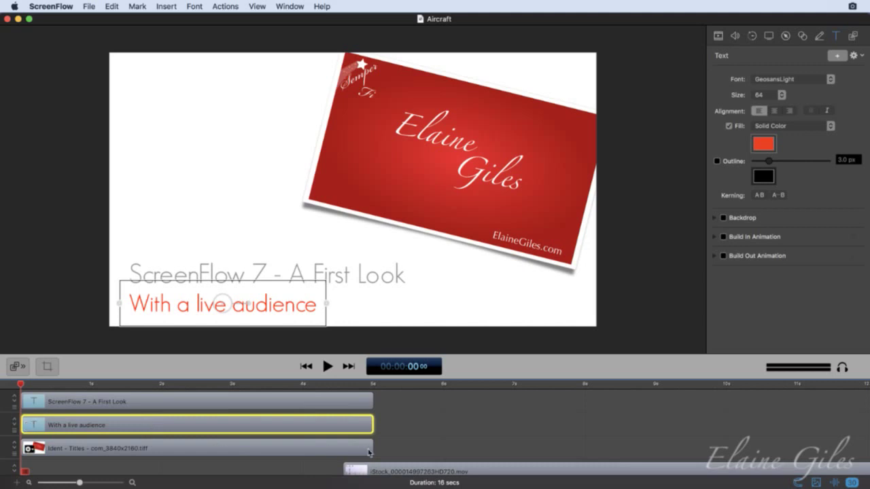
pyautogui.click(266, 399)
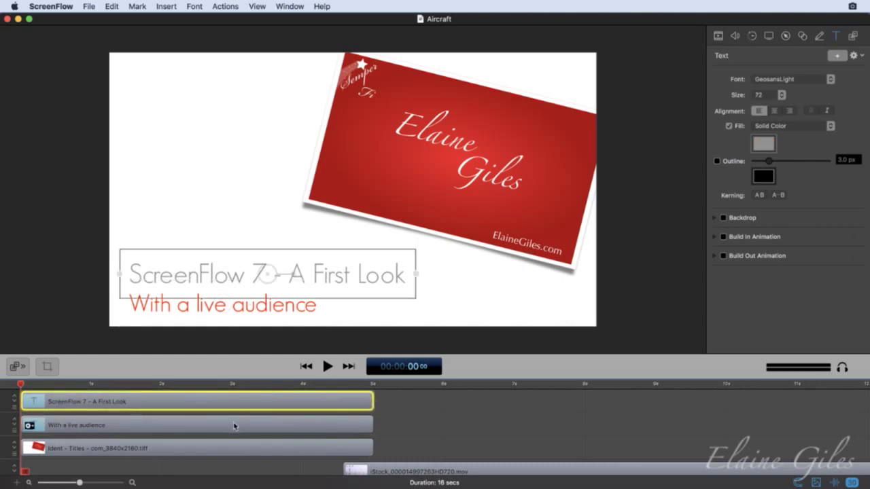
pyautogui.click(212, 426)
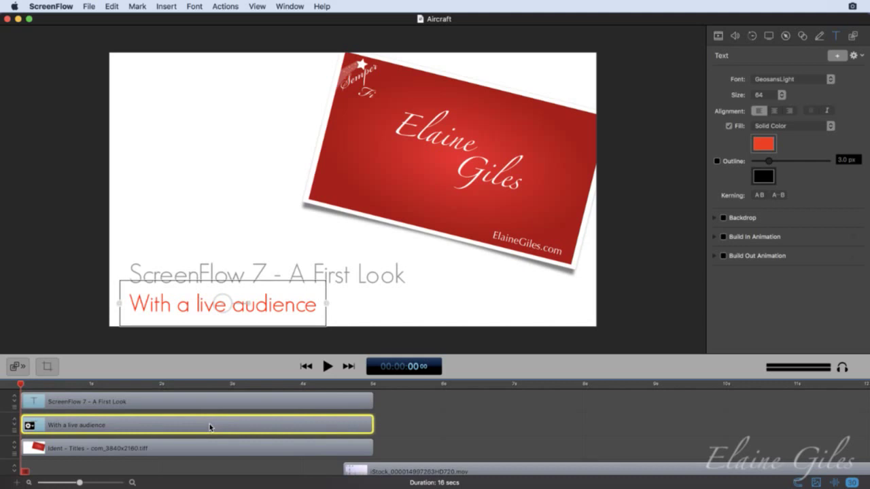
pyautogui.moveTo(152, 425); pyautogui.dragTo(484, 428)
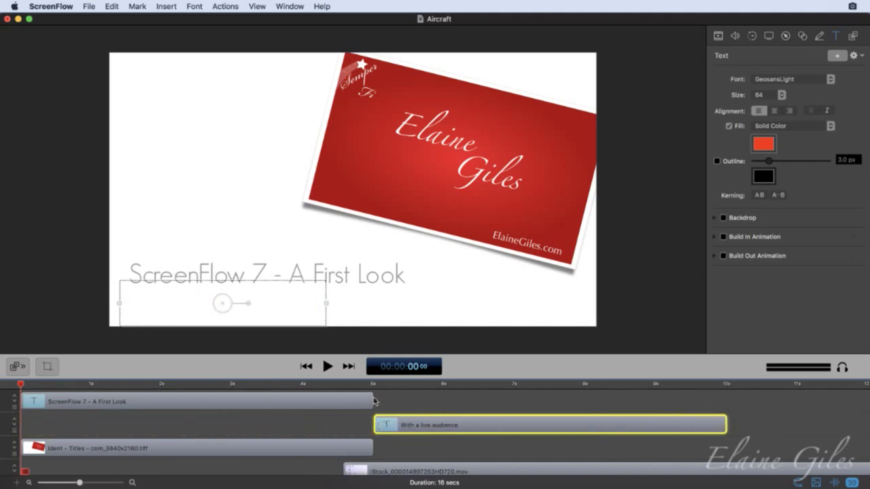
# - Extend the upper title and ident image clips to 10 seconds and move the iStock video clip to start there
pyautogui.moveTo(372, 406); pyautogui.dragTo(726, 402)
pyautogui.click(269, 448)
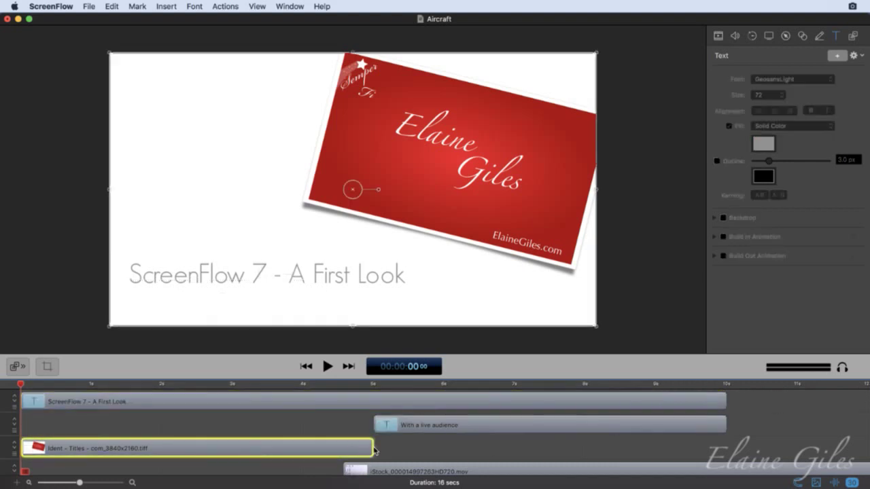
pyautogui.moveTo(373, 454); pyautogui.dragTo(725, 452)
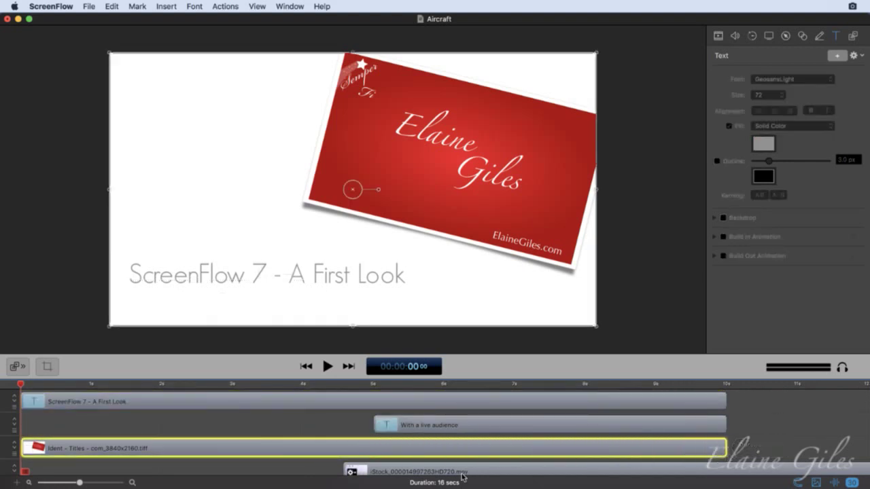
pyautogui.moveTo(472, 472); pyautogui.dragTo(766, 462)
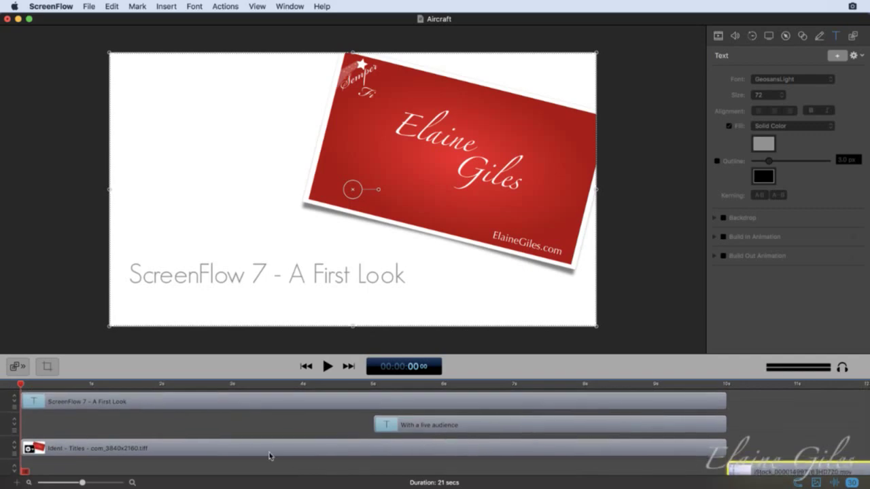
# - Select the "ScreenFlow 7 - A First Look" title clip on the timeline
pyautogui.click(160, 403)
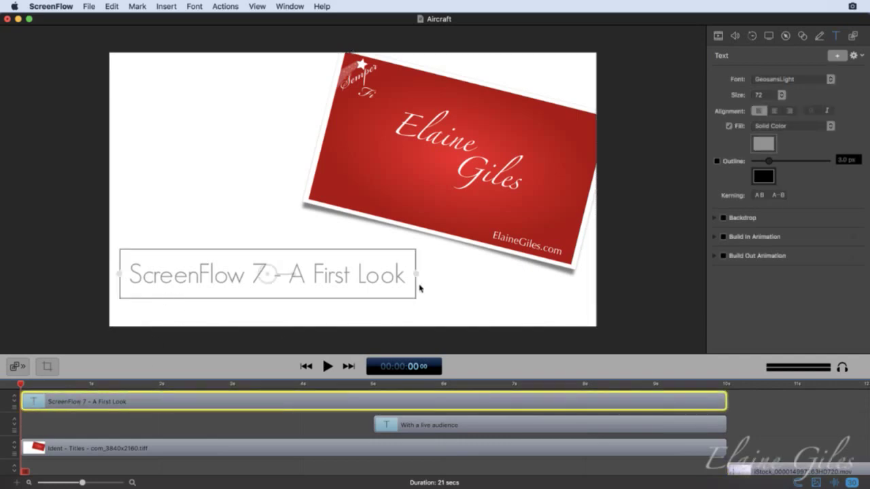
# - Enable Build In Animation on the "ScreenFlow 7 - A First Look" text clip and set its type to Typewriter
pyautogui.click(715, 238)
pyautogui.scroll(-2, 808, 256)
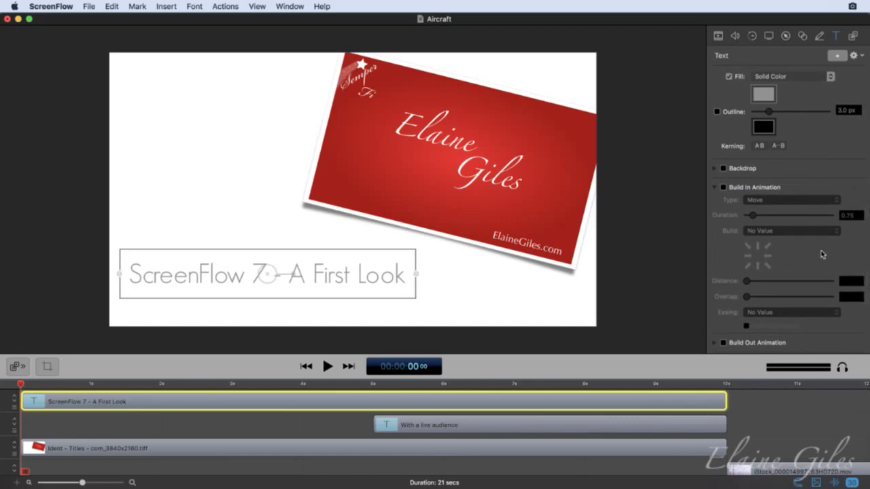
pyautogui.click(723, 188)
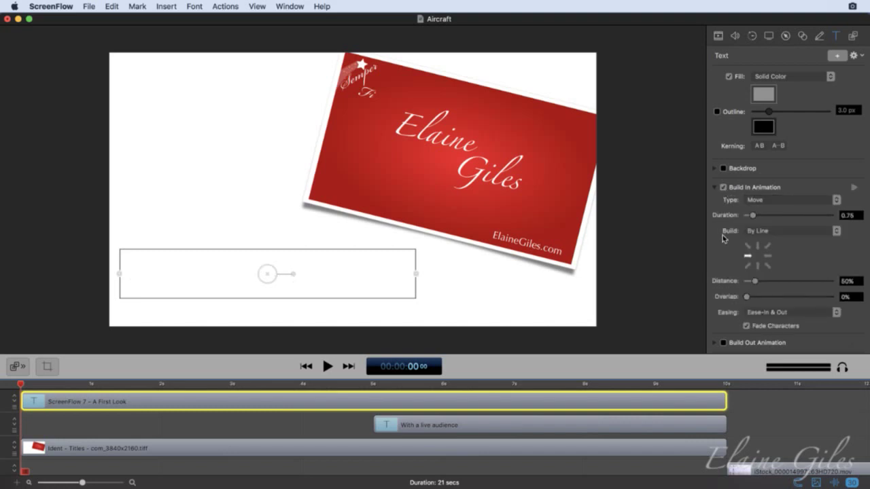
pyautogui.click(722, 187)
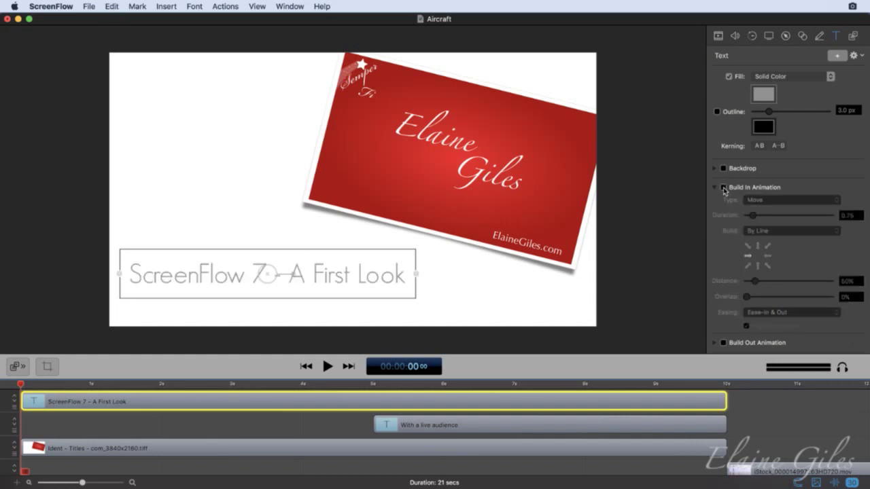
pyautogui.click(723, 188)
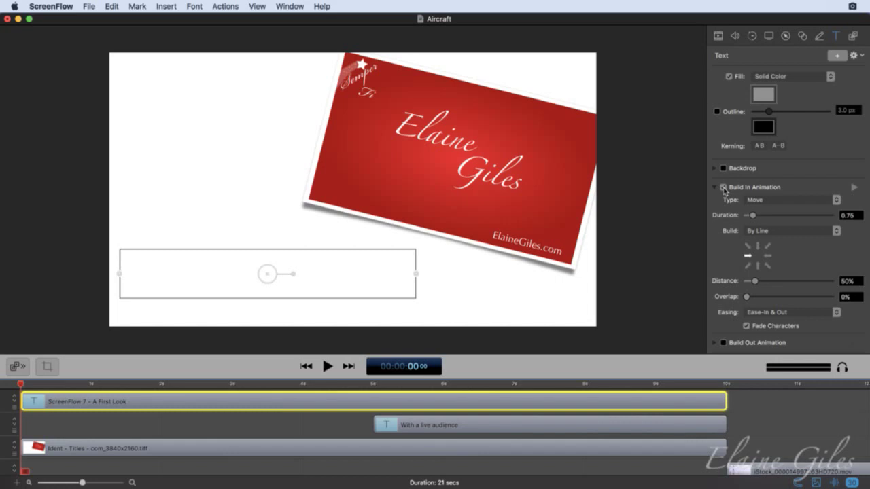
pyautogui.click(759, 202)
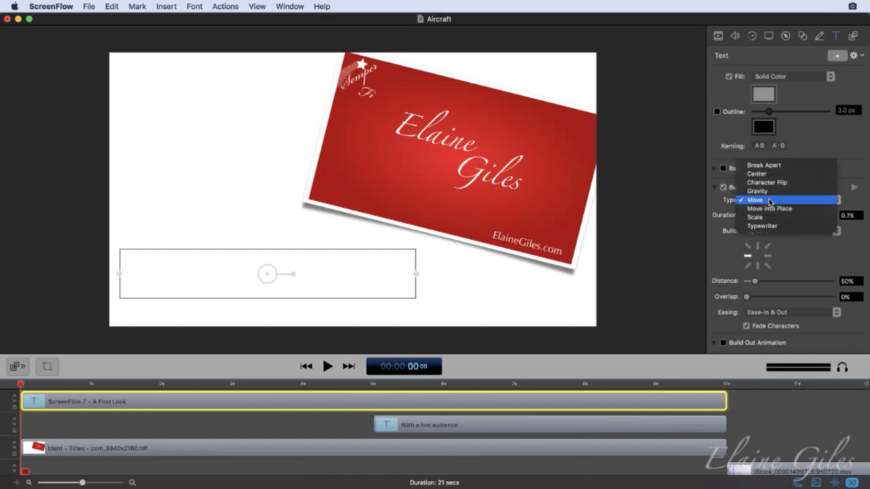
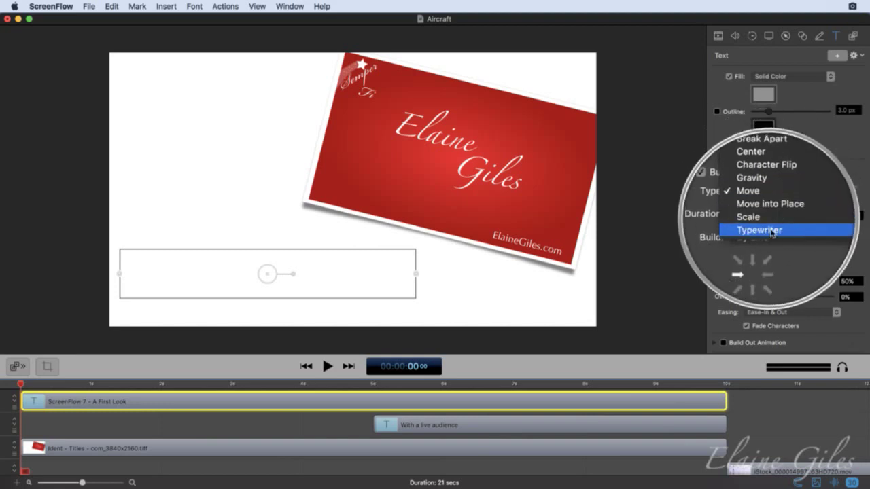
pyautogui.click(775, 227)
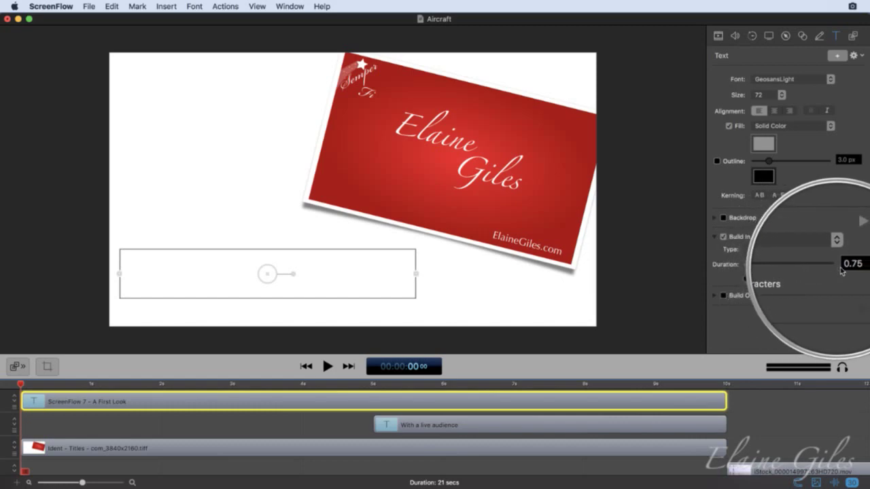
# - Switch the title's animation to Move to examine its build options, and return the type to Typewriter
pyautogui.click(766, 250)
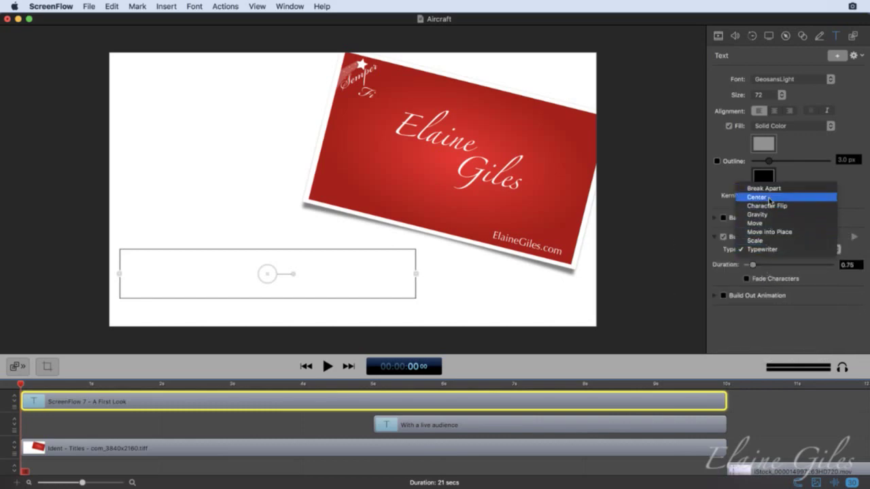
pyautogui.click(777, 224)
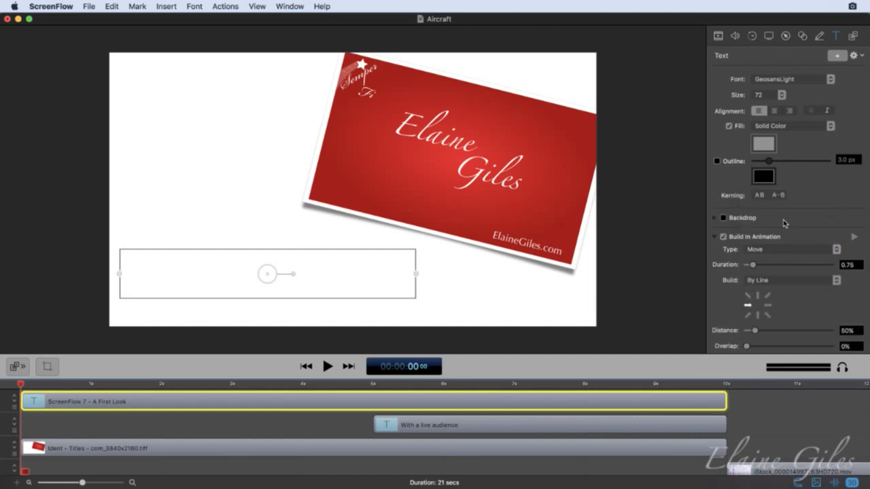
pyautogui.scroll(-3, 799, 288)
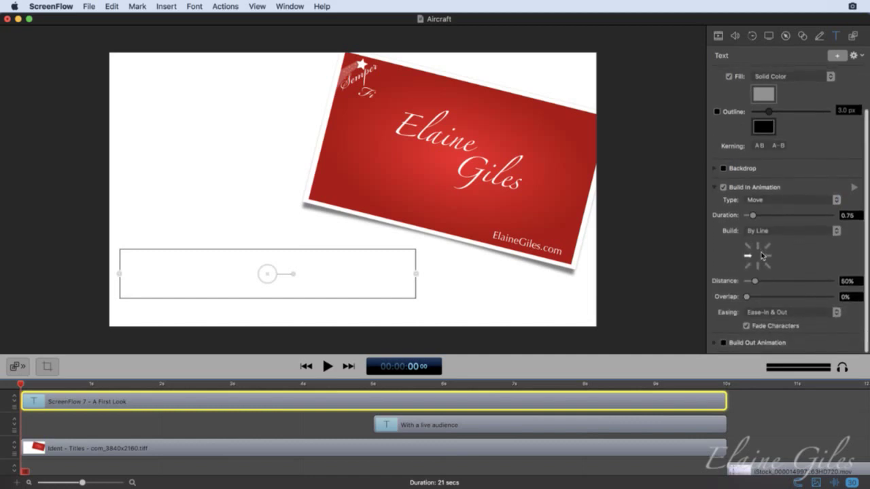
pyautogui.click(817, 232)
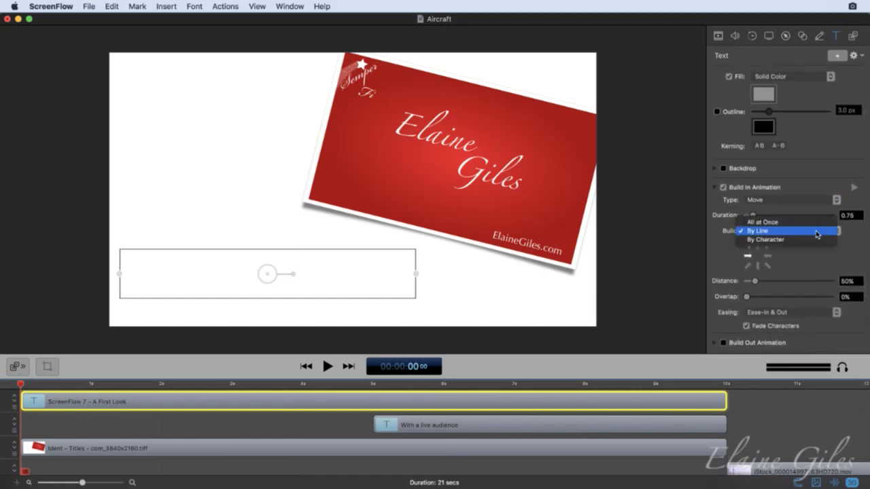
pyautogui.click(848, 241)
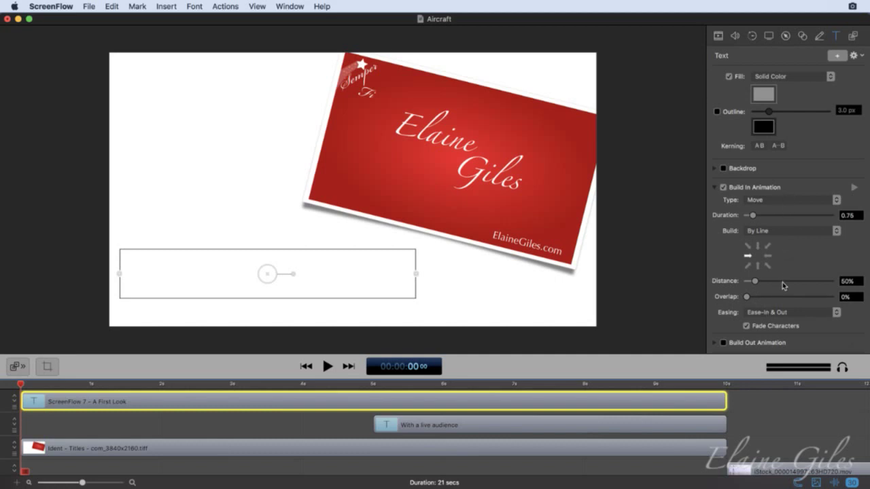
pyautogui.click(778, 202)
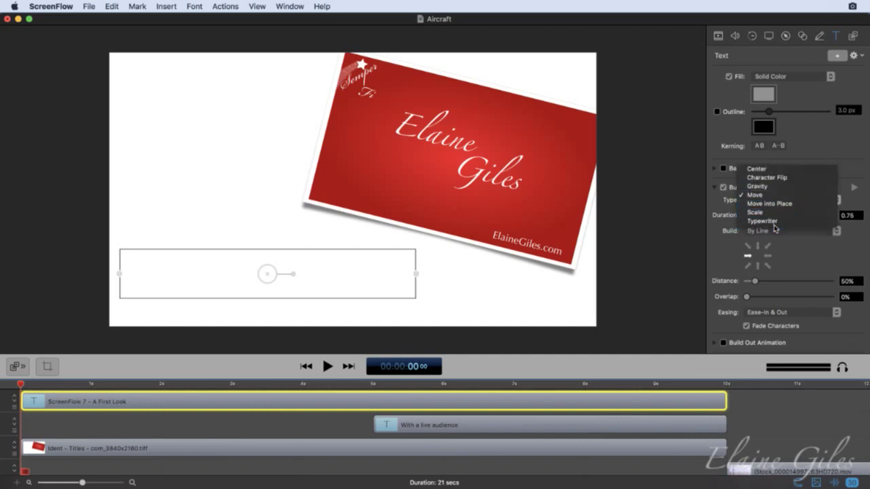
pyautogui.click(775, 227)
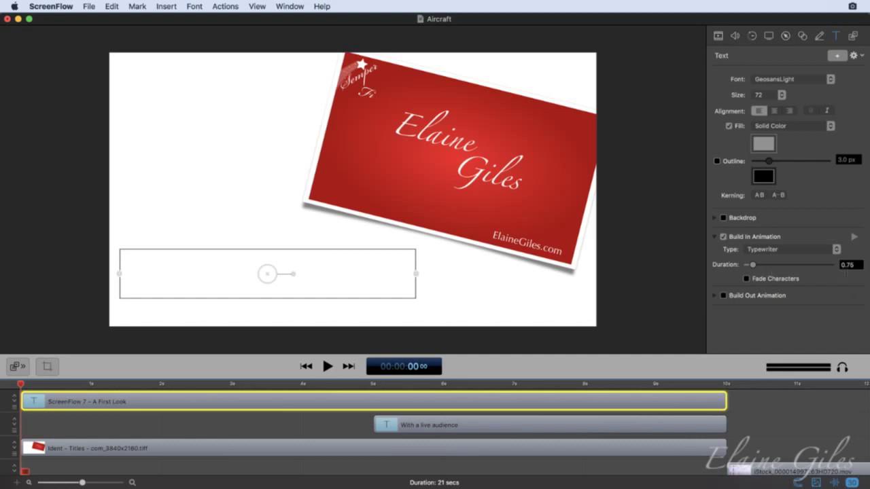
# - Preview the title's Typewriter animation and place the playhead at the 5-second mark
pyautogui.click(326, 366)
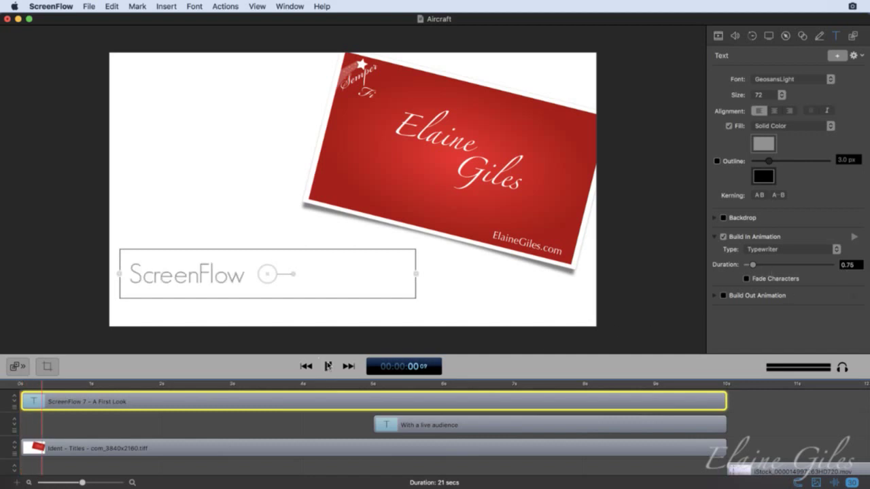
pyautogui.click(326, 366)
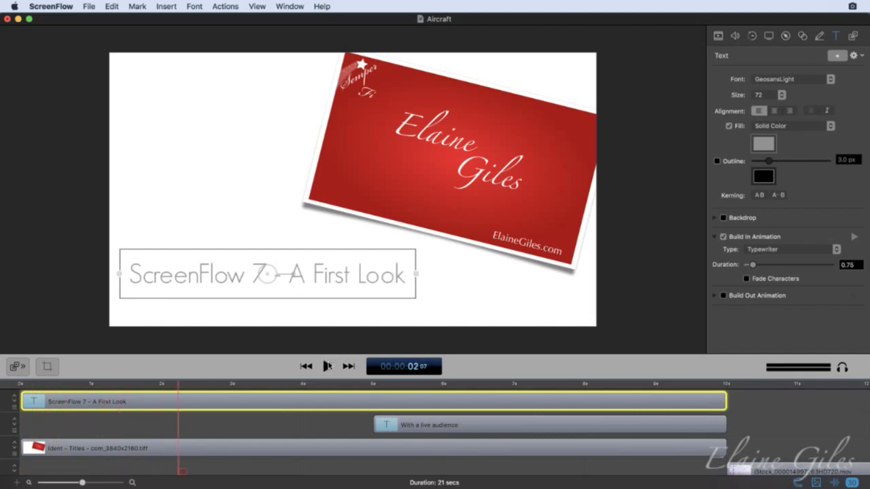
pyautogui.click(372, 384)
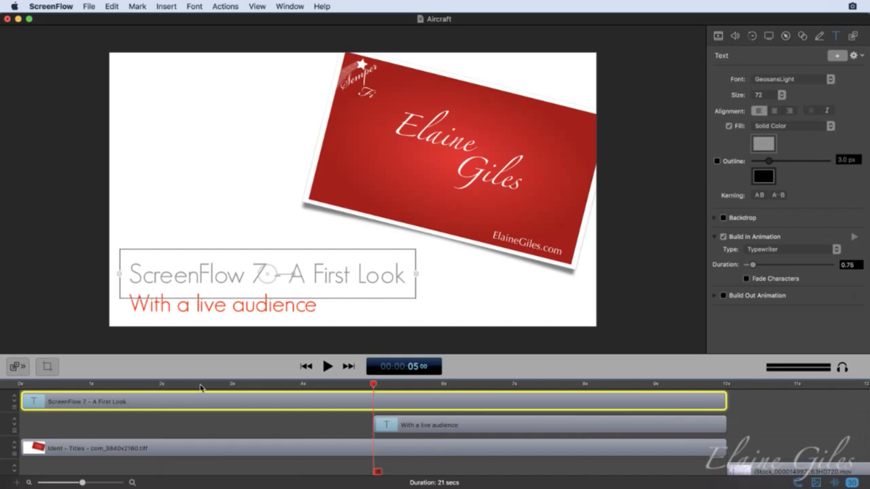
# - Set the duration of the title's Typewriter build-in animation to 2
pyautogui.doubleClick(848, 264)
pyautogui.write('2')
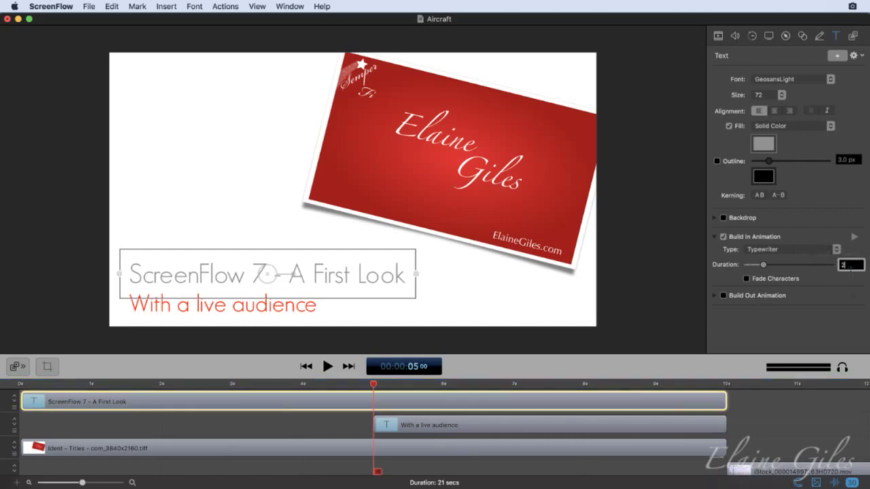
pyautogui.press('Return')
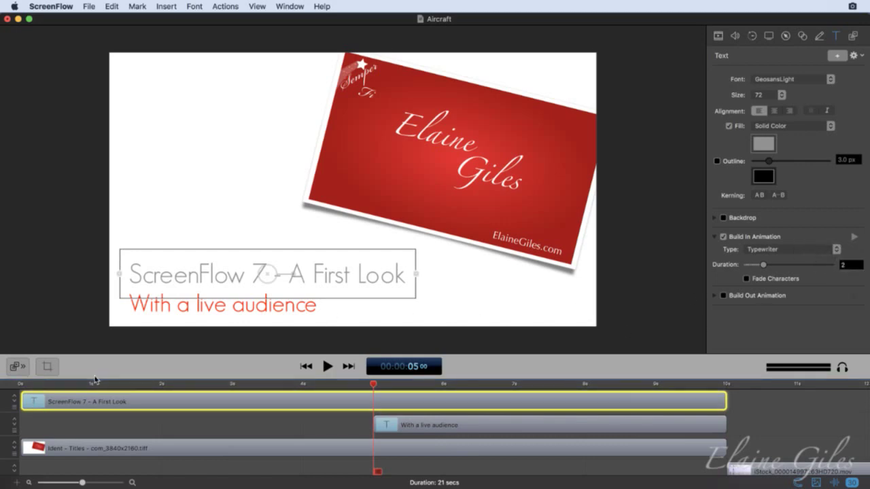
# - Play the title animation from the start of the timeline and dismiss the calendar alarm
pyautogui.click(11, 386)
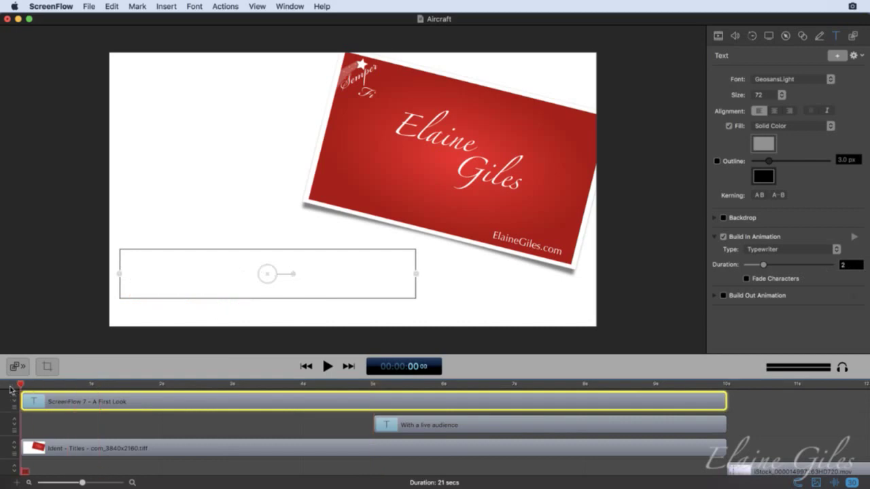
pyautogui.click(328, 366)
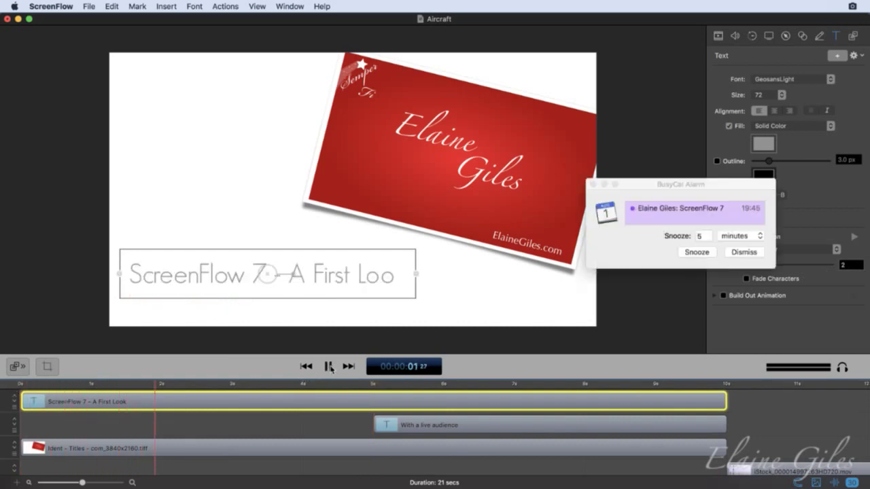
pyautogui.click(743, 252)
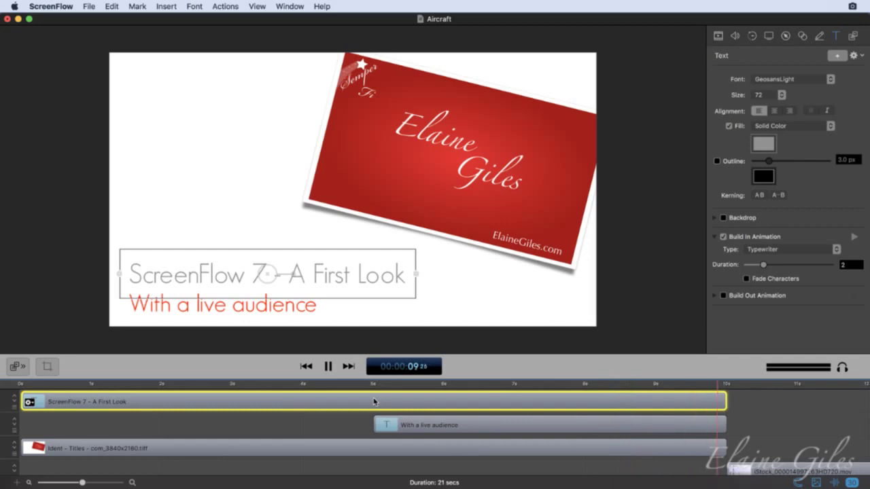
pyautogui.press('space')
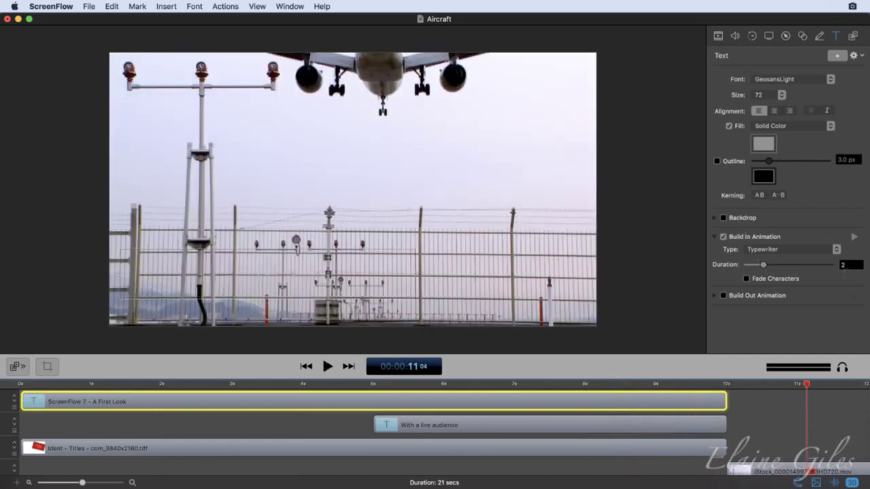
# - Set the title's Typewriter build-in duration to 3 and preview it from the start of the timeline
pyautogui.doubleClick(842, 265)
pyautogui.write('3')
pyautogui.press('Return')
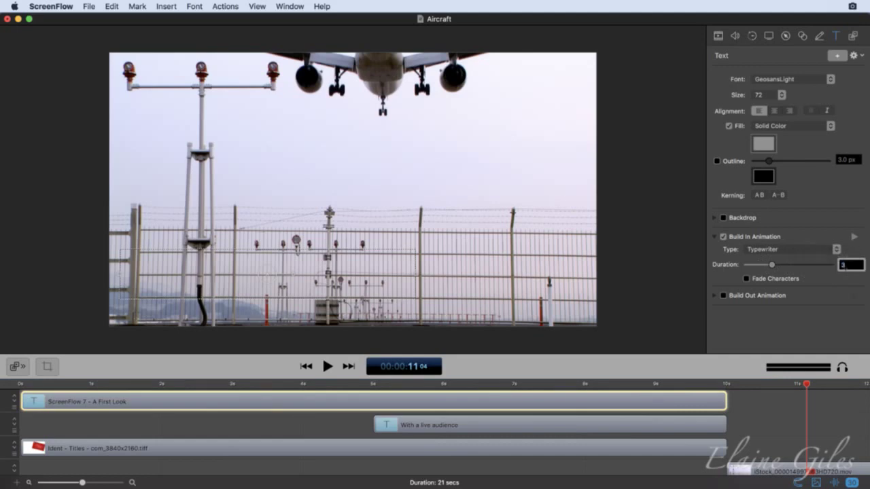
pyautogui.press('Home')
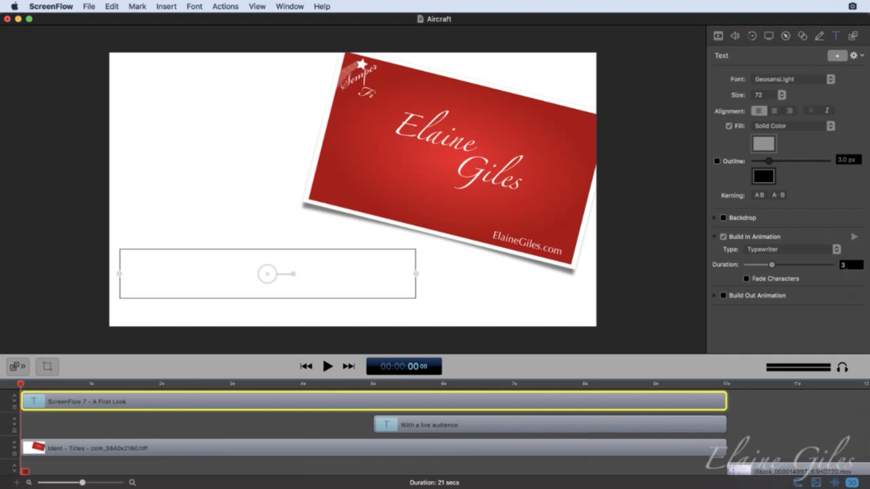
pyautogui.click(62, 418)
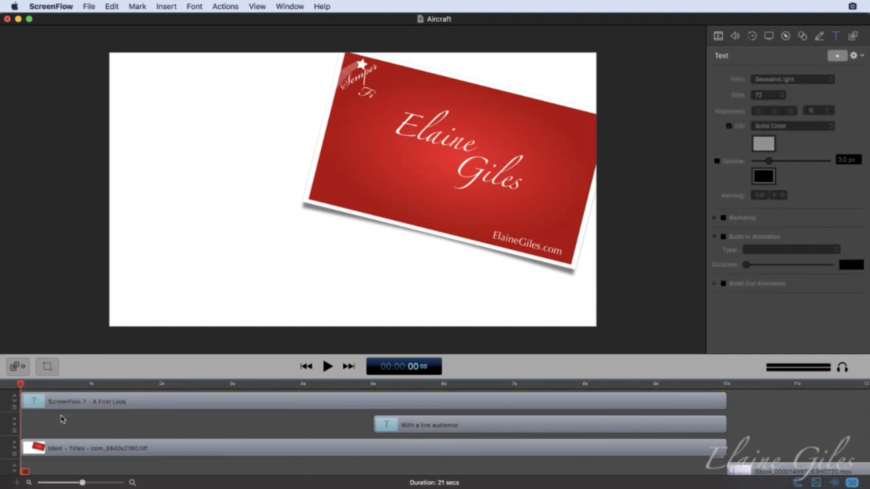
pyautogui.click(328, 366)
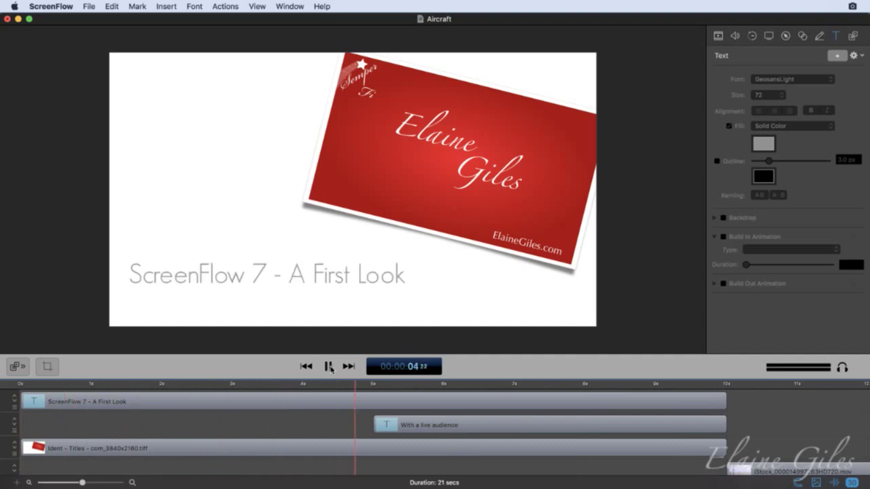
pyautogui.click(329, 366)
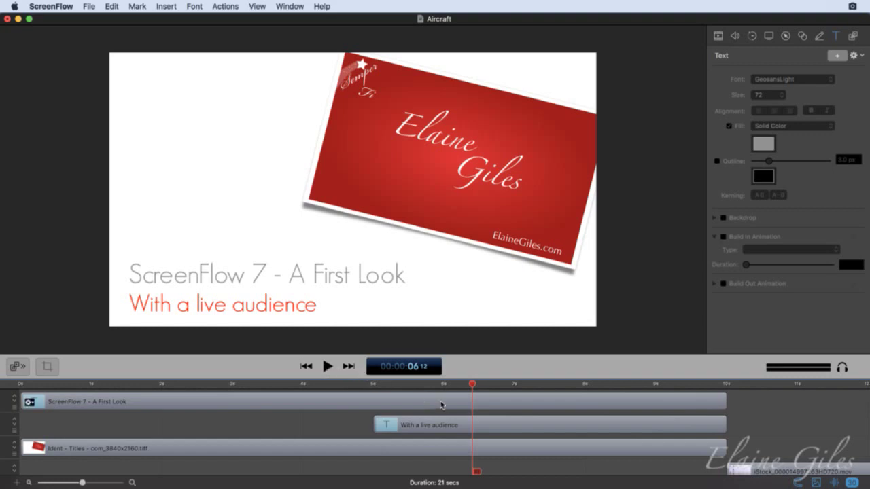
# - Give the "With a live audience" text clip a Typewriter build-in animation with a duration of 3
pyautogui.click(490, 424)
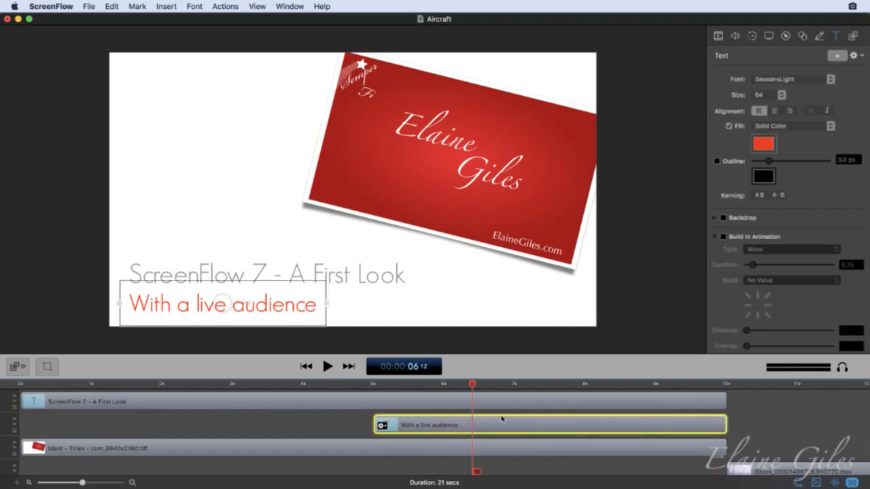
pyautogui.click(723, 237)
pyautogui.scroll(-2, 771, 245)
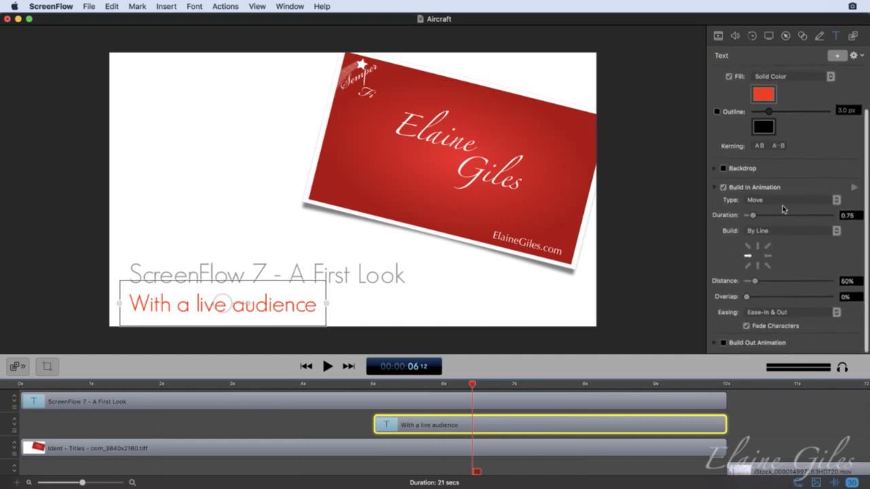
pyautogui.click(783, 199)
pyautogui.click(798, 223)
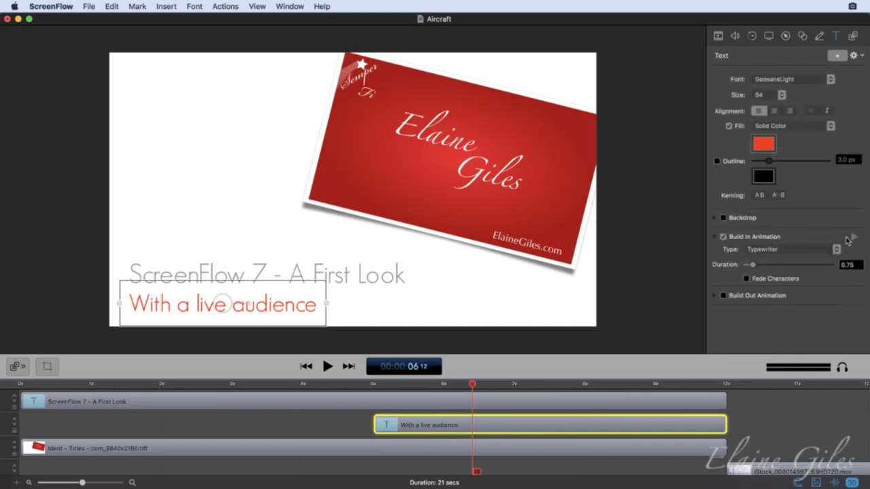
pyautogui.doubleClick(847, 265)
pyautogui.write('3')
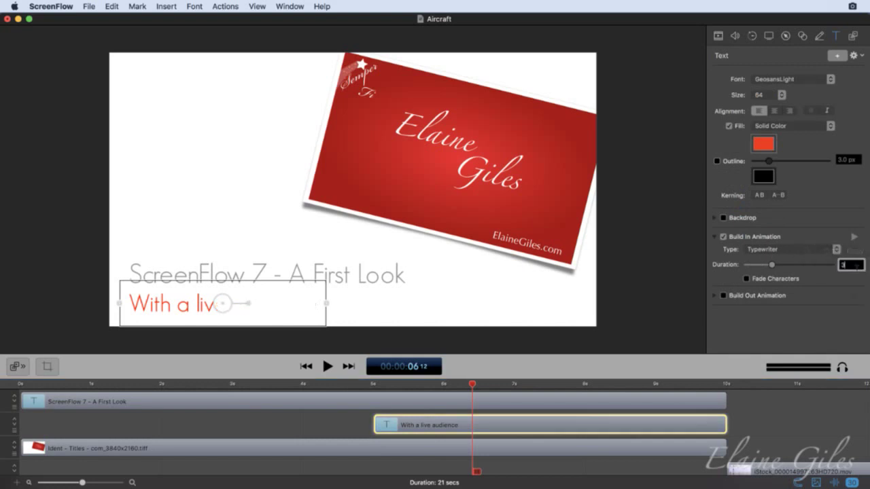
pyautogui.press('Return')
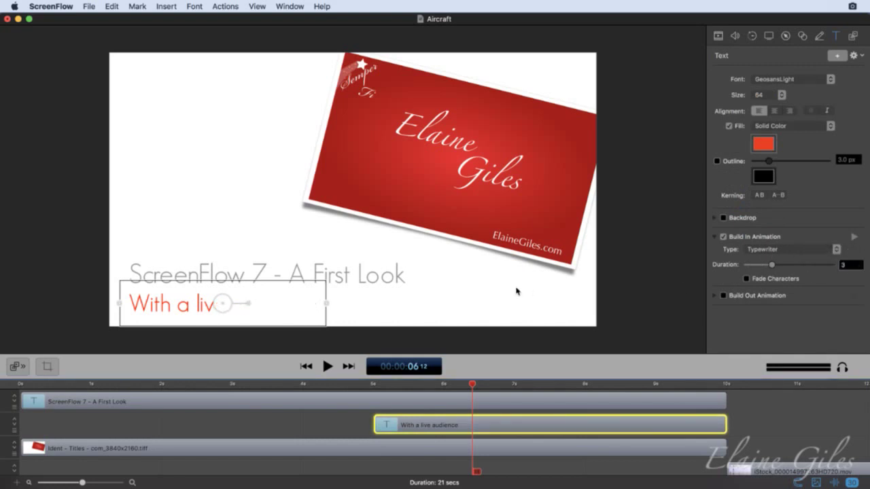
# - Deselect the subtitle clip and play the timeline from the start to preview both text animations
pyautogui.press('Home')
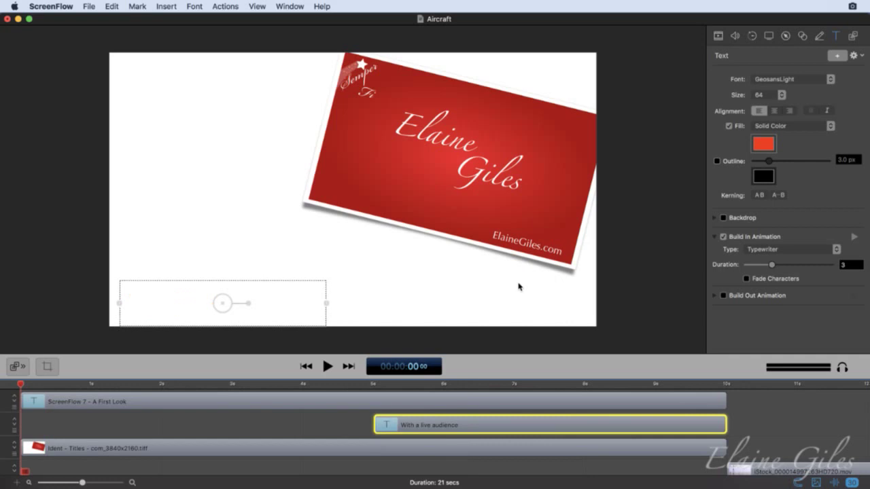
pyautogui.click(260, 424)
pyautogui.click(327, 366)
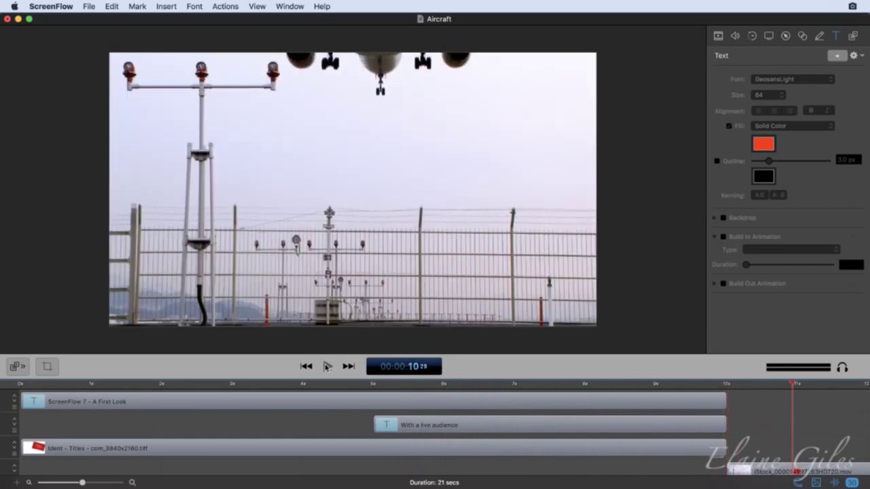
# - Stop playback, return to the start of the timeline, and change the title clip's build-in animation type to Move
pyautogui.click(328, 366)
pyautogui.press('Home')
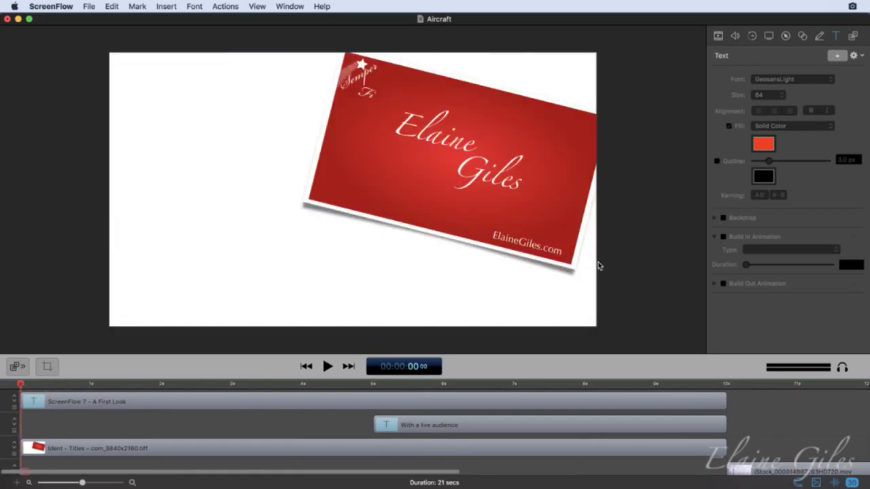
pyautogui.hscroll(1, 193, 404)
pyautogui.click(190, 402)
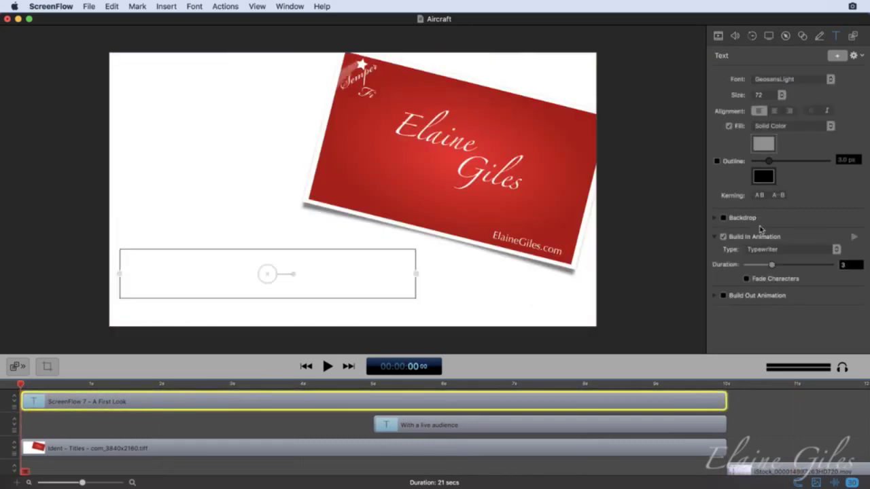
pyautogui.click(798, 250)
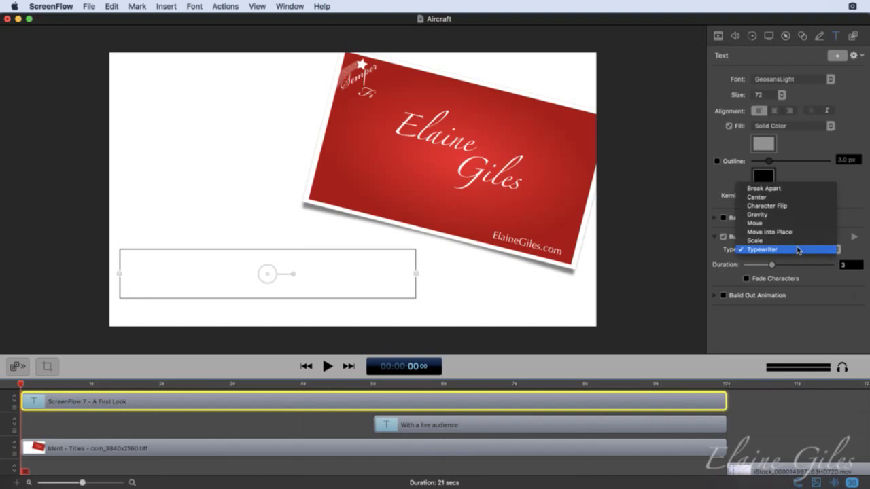
pyautogui.click(788, 222)
pyautogui.scroll(-3, 790, 280)
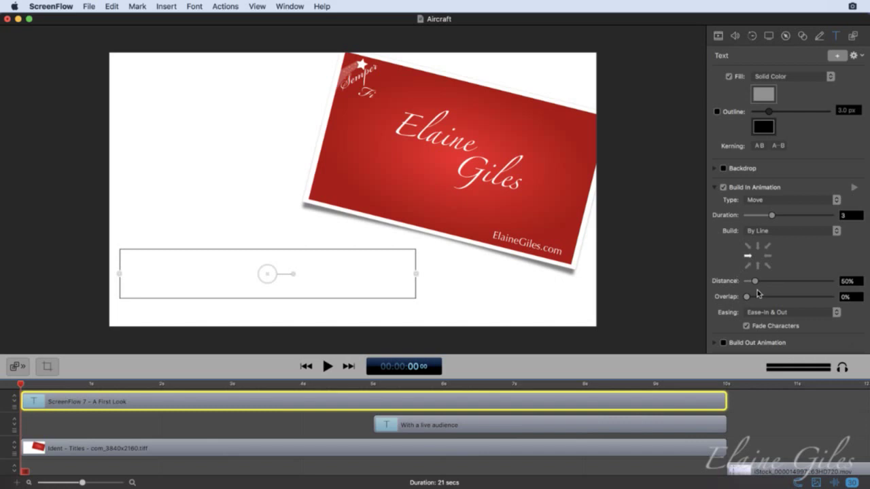
pyautogui.scroll(-1, 764, 308)
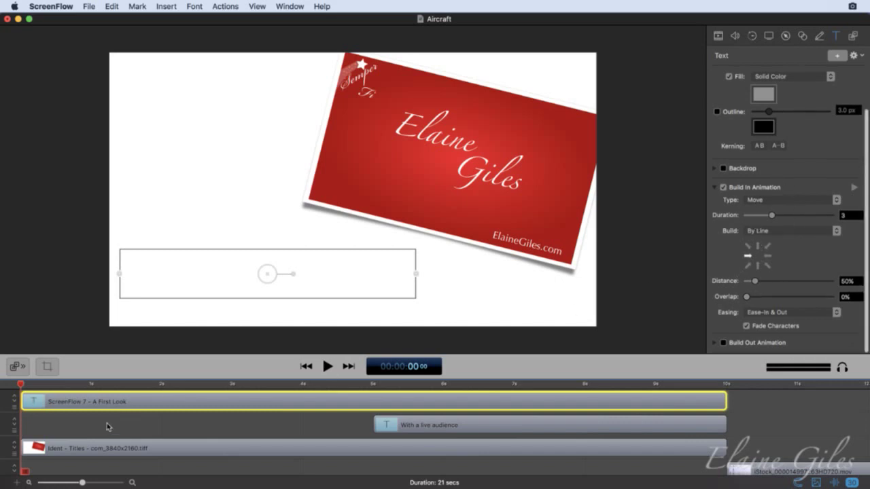
# - Deselect the title clip, preview its Move animation, and return the playhead to the start of the timeline
pyautogui.click(155, 430)
pyautogui.click(326, 366)
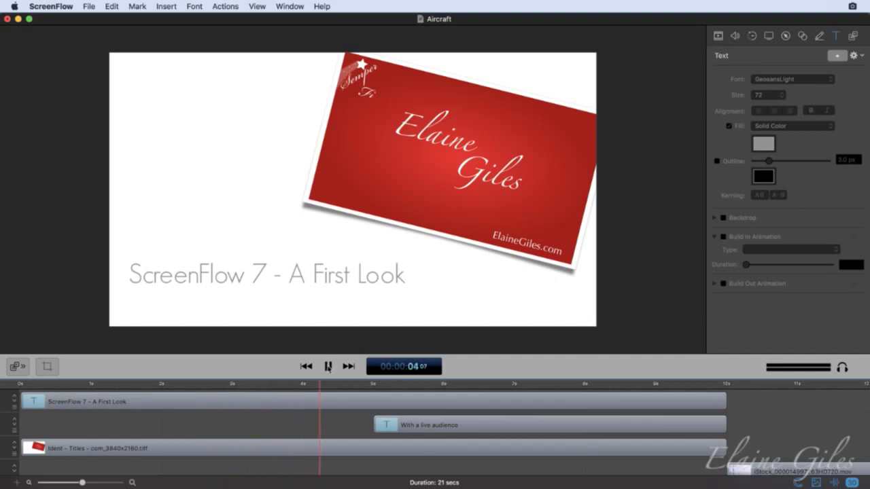
pyautogui.click(327, 366)
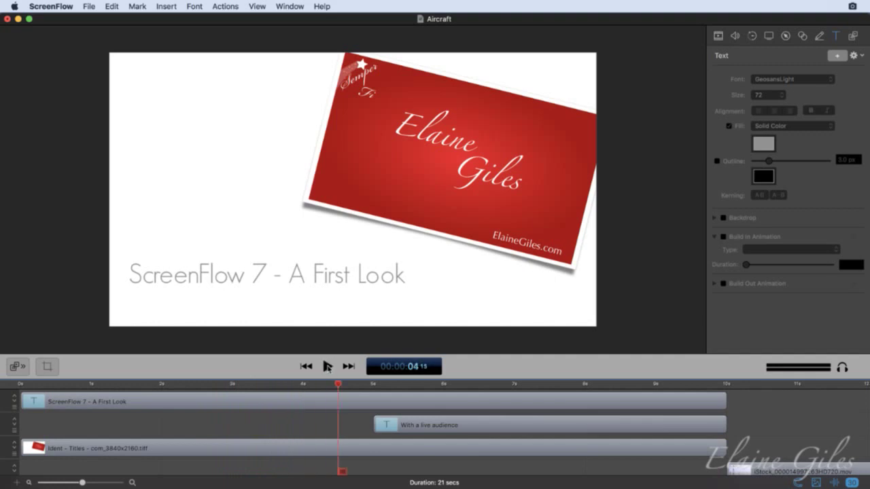
pyautogui.moveTo(122, 385); pyautogui.dragTo(19, 385)
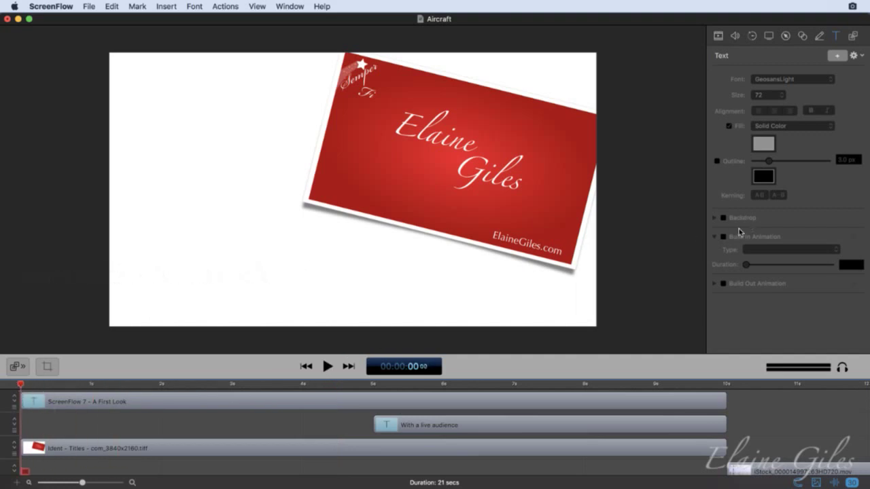
# - Set the title's Move animation to build By Character and preview it from the start of the timeline
pyautogui.click(275, 400)
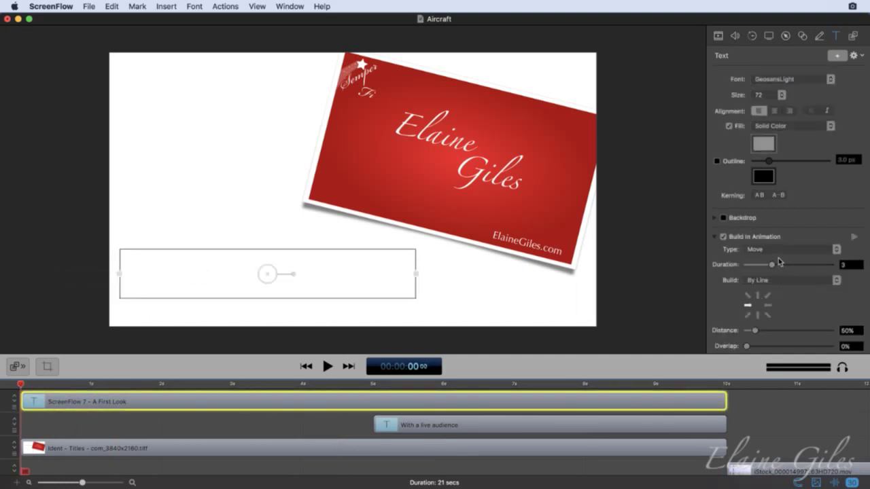
pyautogui.click(779, 280)
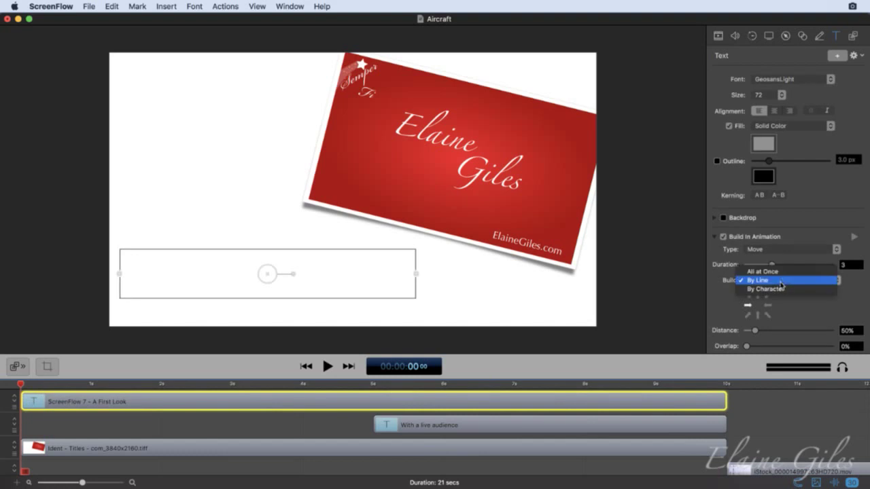
pyautogui.click(781, 288)
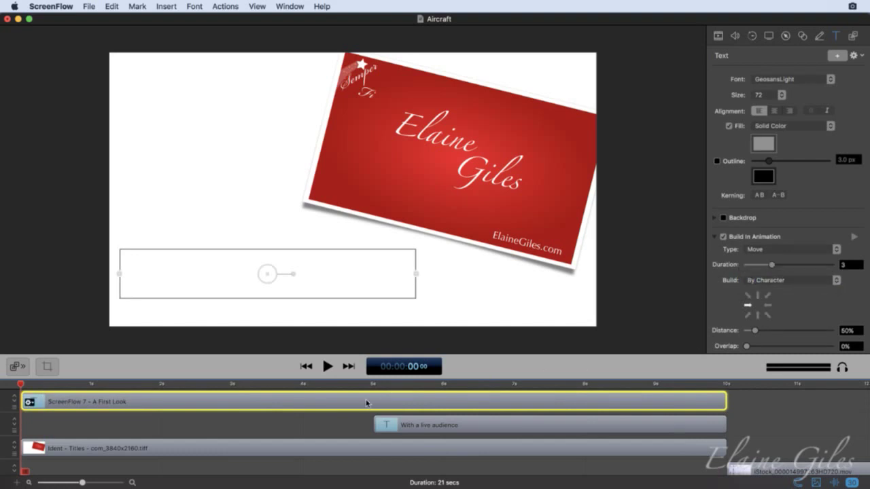
pyautogui.click(190, 424)
pyautogui.click(330, 366)
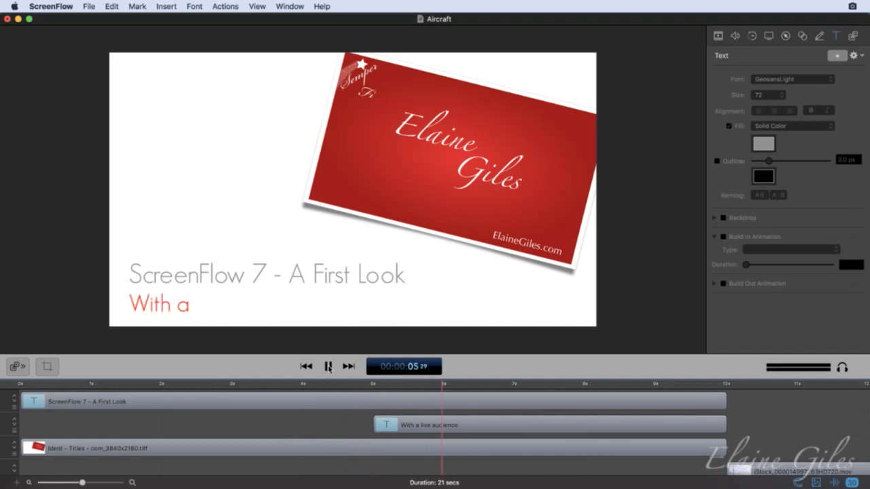
pyautogui.click(327, 367)
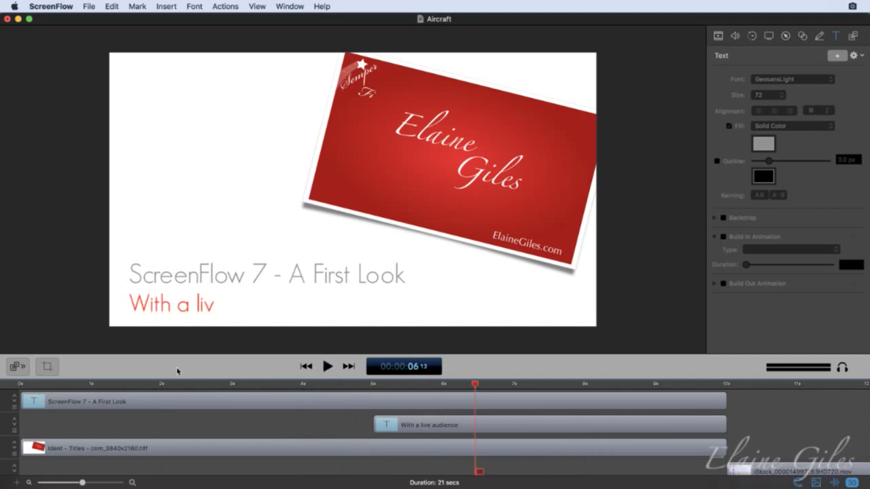
# - Set the title's Move animation direction to leftward and preview it from the start of the timeline
pyautogui.click(203, 399)
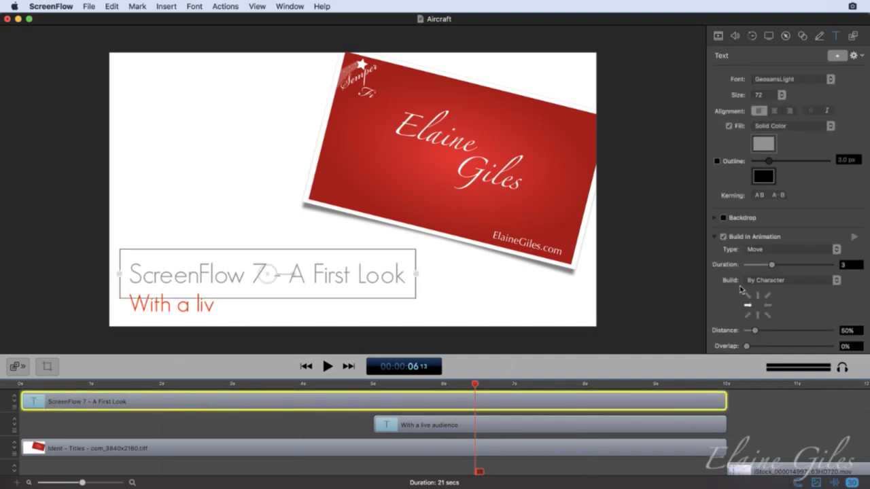
pyautogui.scroll(-3, 788, 287)
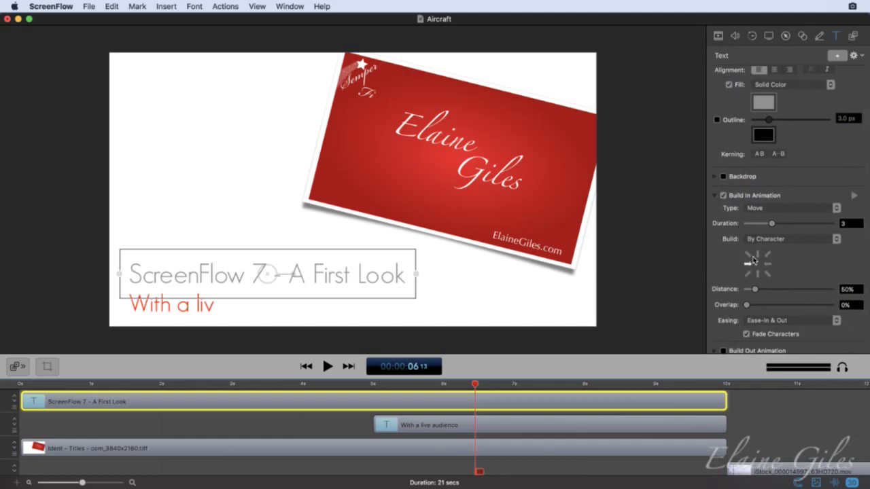
pyautogui.scroll(-1, 753, 259)
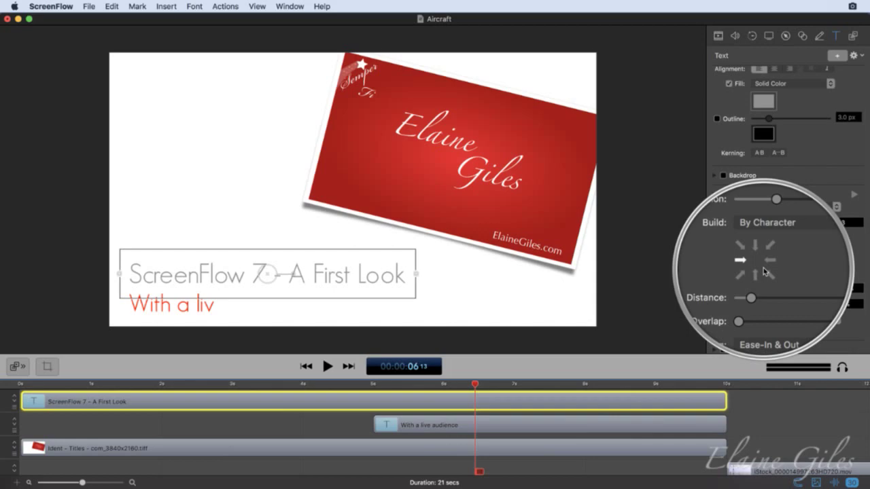
pyautogui.click(767, 262)
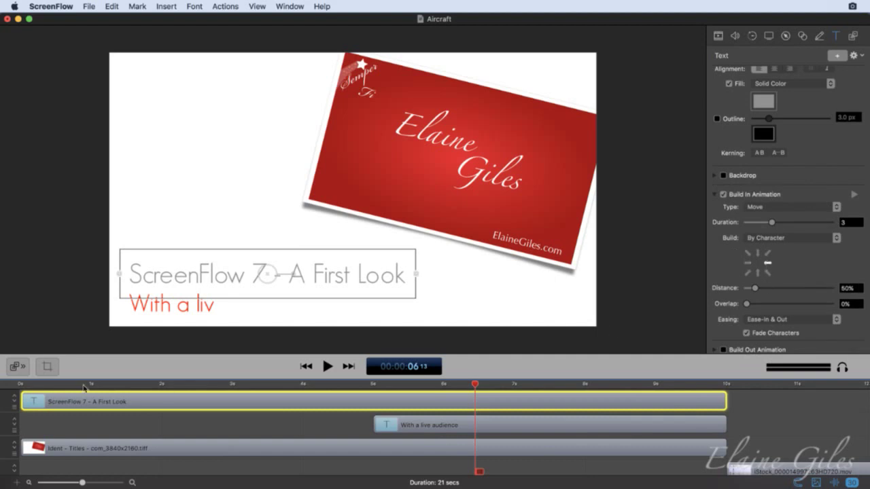
pyautogui.click(19, 386)
pyautogui.click(129, 425)
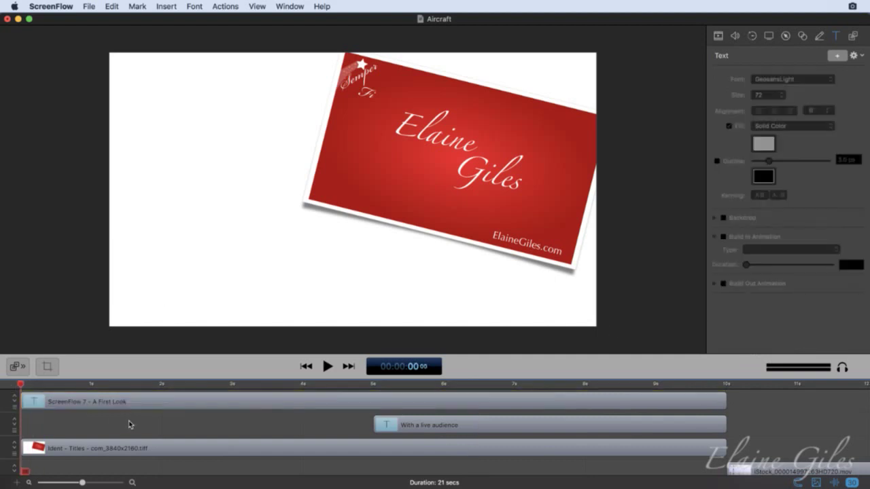
pyautogui.press('space')
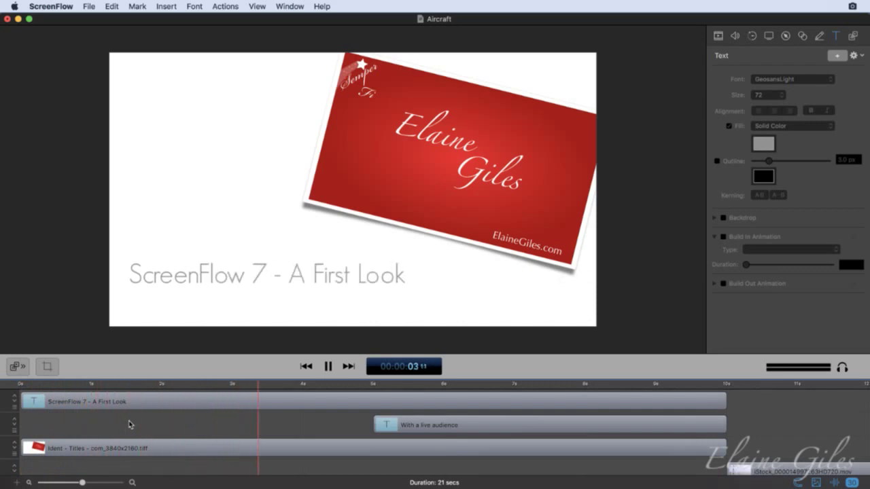
pyautogui.click(328, 366)
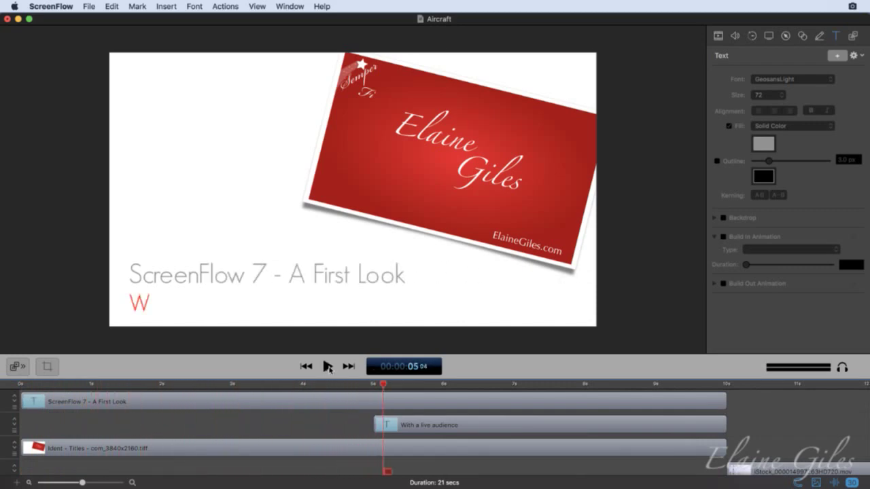
# - Set the title's Move animation direction to straight down and preview it from the start of the timeline
pyautogui.click(229, 402)
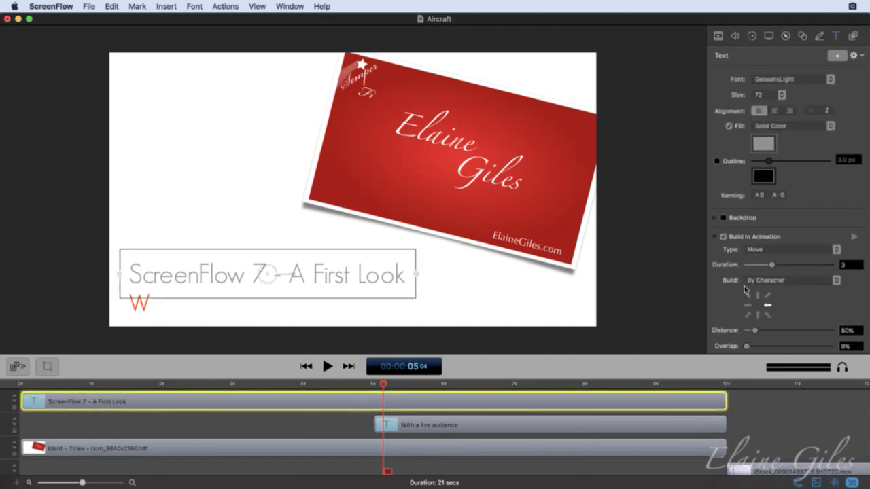
pyautogui.scroll(-3, 782, 291)
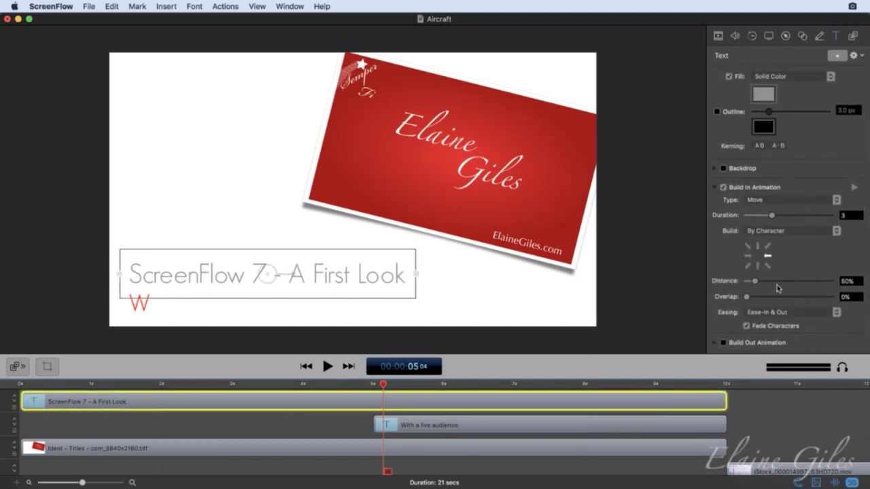
pyautogui.click(757, 246)
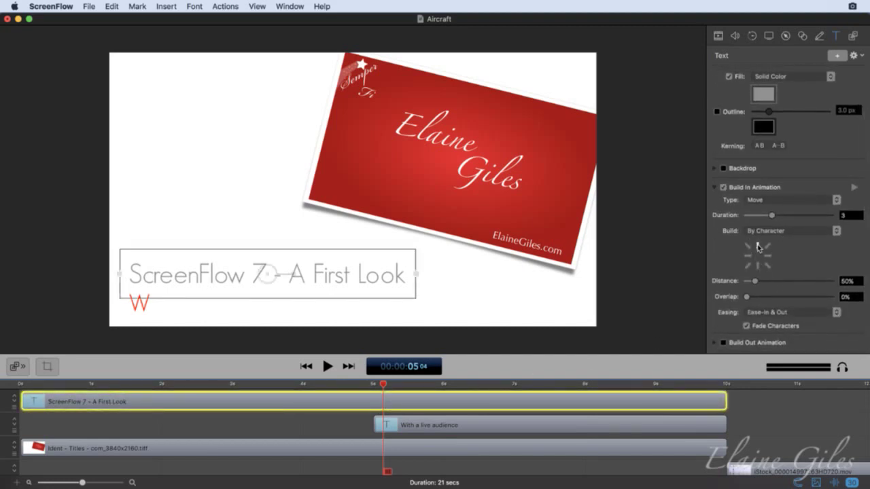
pyautogui.click(42, 385)
pyautogui.click(47, 417)
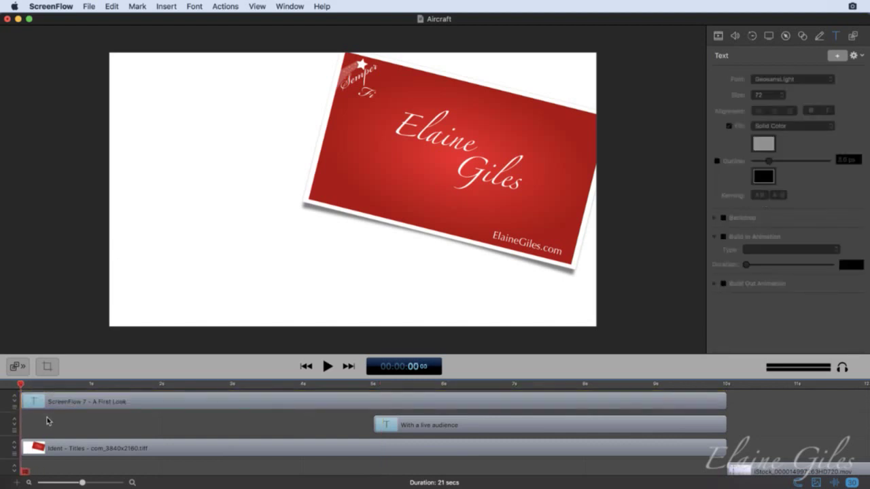
pyautogui.press('space')
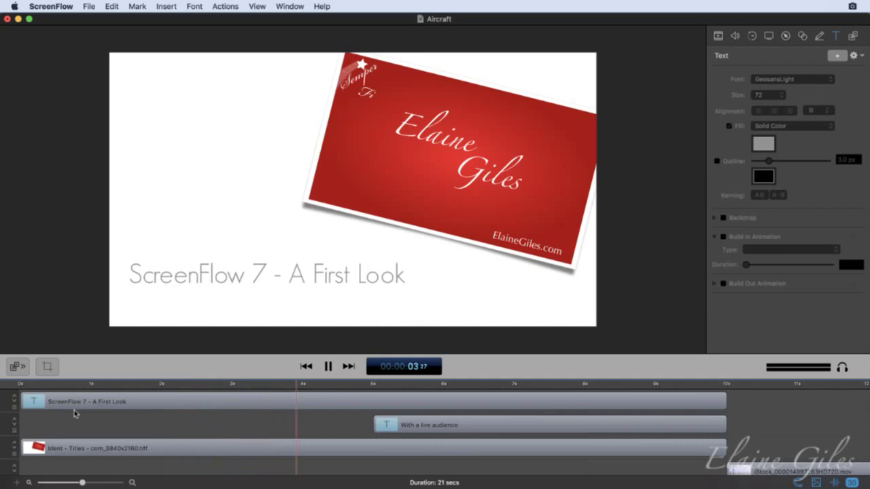
pyautogui.click(332, 367)
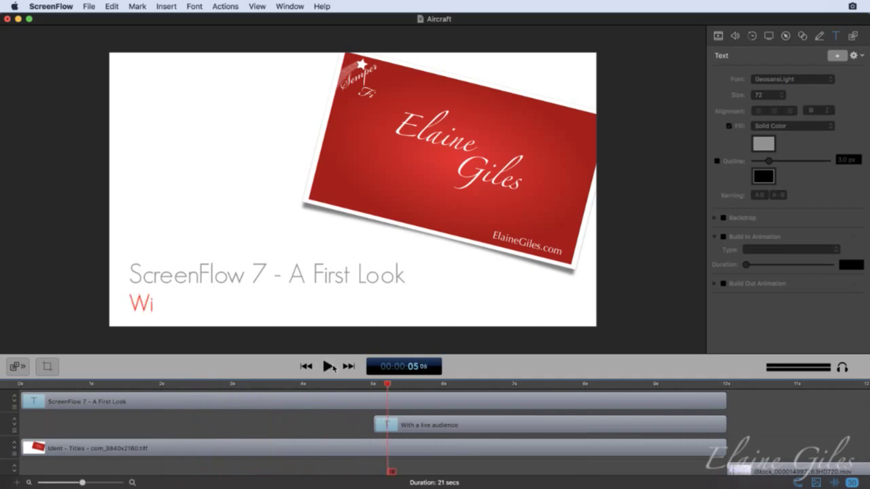
# - Change the "With a live audience" clip's build-in animation type to Move with a straight upward direction
pyautogui.click(467, 423)
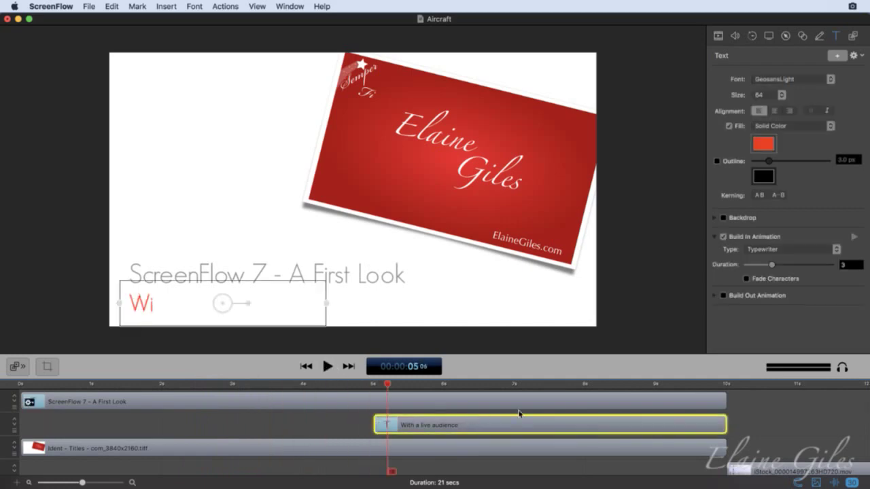
pyautogui.click(778, 249)
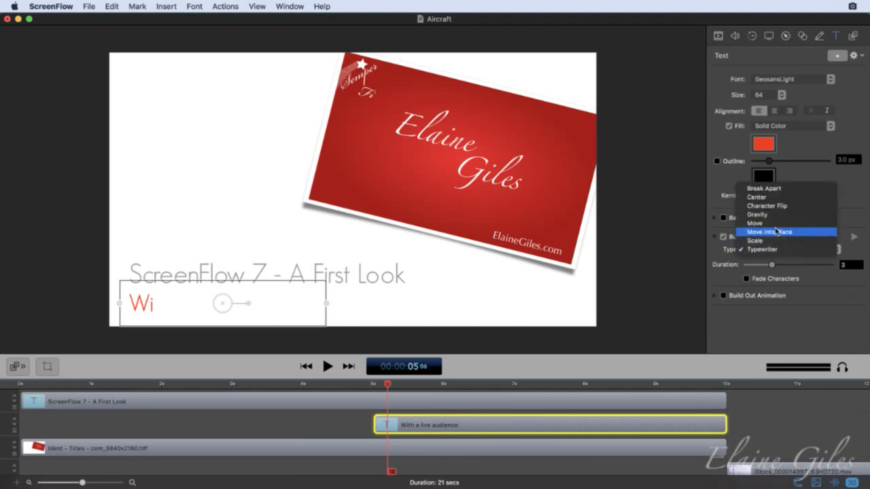
pyautogui.click(774, 223)
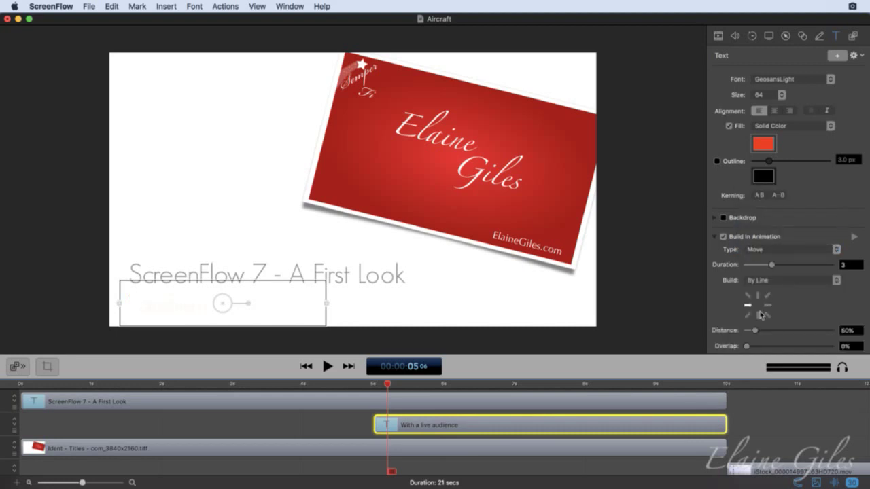
pyautogui.scroll(-3, 792, 323)
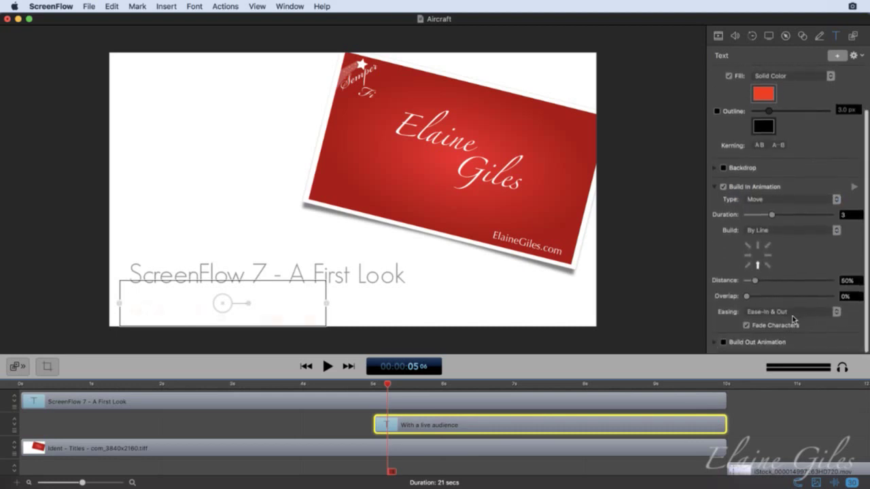
# - Deselect the subtitle clip and preview its Move animation from shortly before the clip begins
pyautogui.click(292, 384)
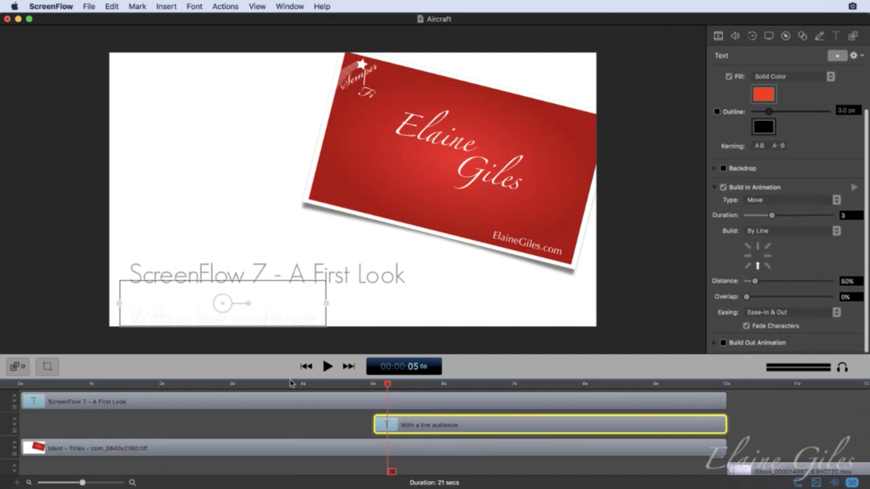
pyautogui.click(315, 416)
pyautogui.click(327, 366)
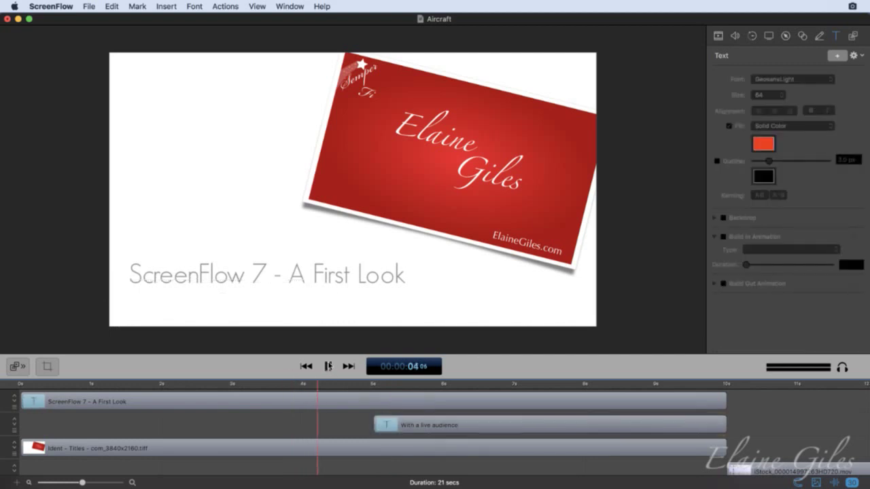
pyautogui.click(328, 366)
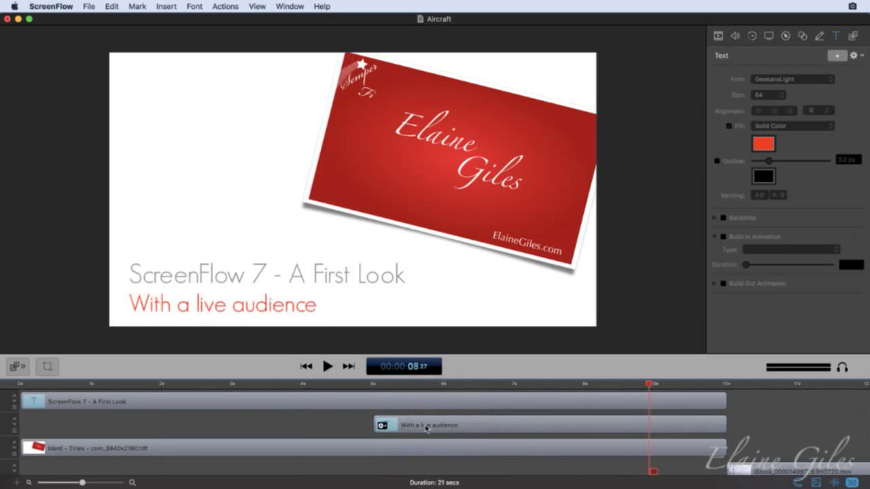
# - Set the "With a live audience" clip's build-in animation to build By Character and preview it from shortly before the clip begins
pyautogui.click(384, 425)
pyautogui.click(772, 279)
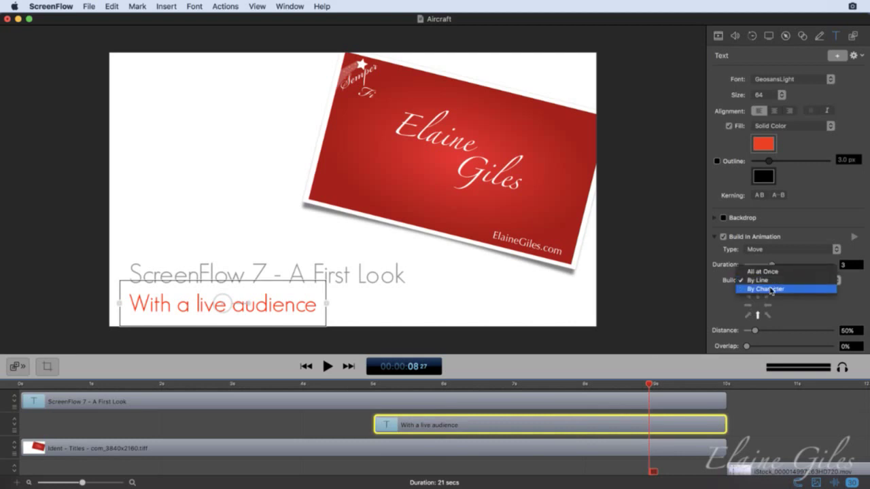
pyautogui.click(771, 291)
pyautogui.click(350, 385)
pyautogui.click(338, 421)
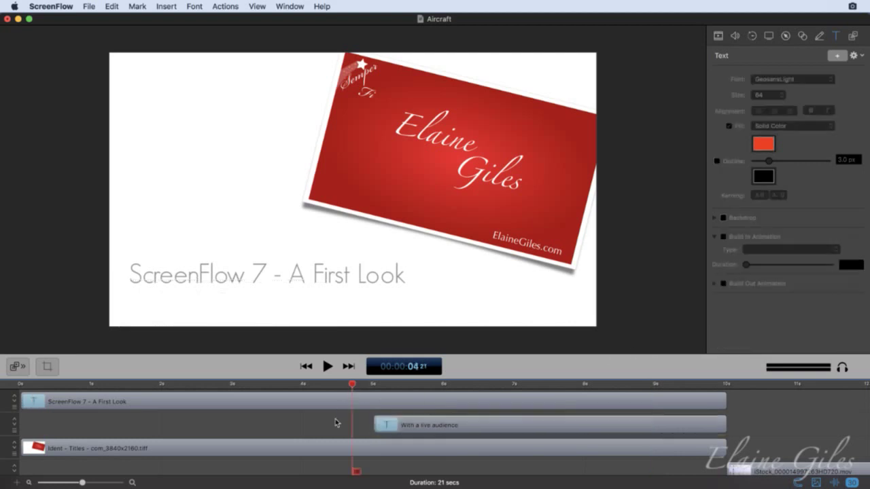
pyautogui.press('space')
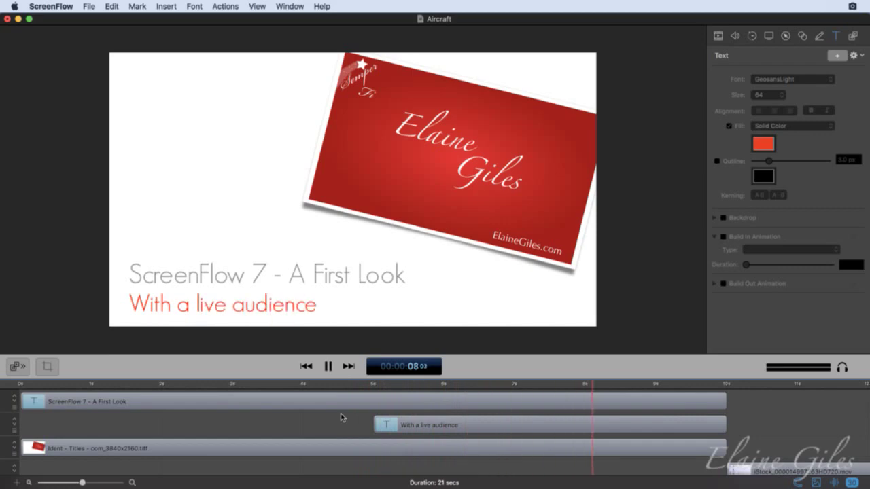
pyautogui.press('space')
# - Enable a Move build-out animation on the "ScreenFlow 7 - A First Look" title, built By Character in a straight rightward direction
pyautogui.click(212, 277)
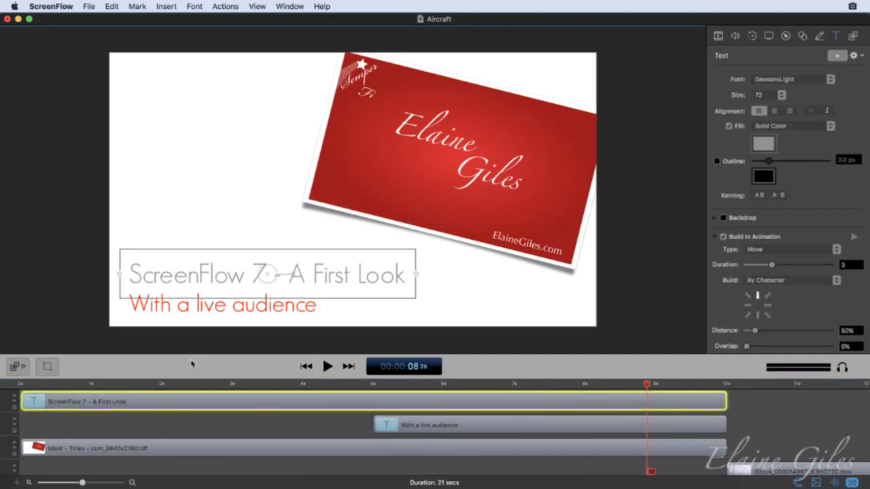
pyautogui.click(714, 238)
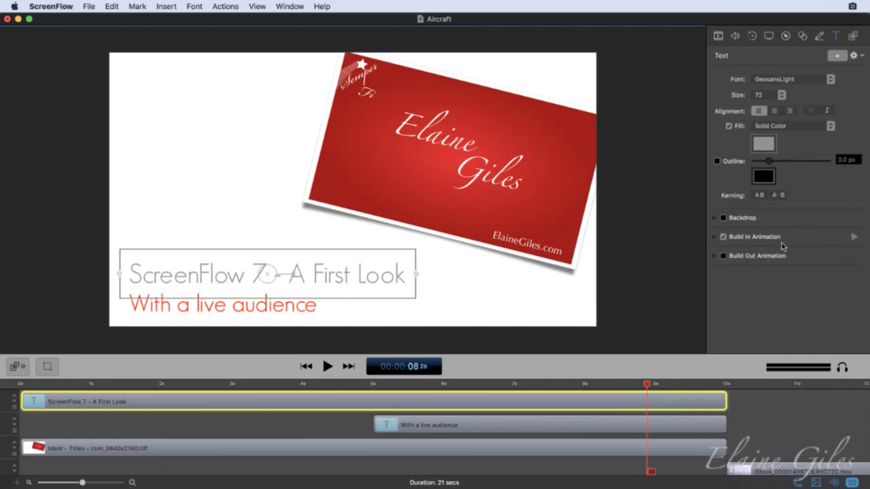
pyautogui.click(723, 256)
pyautogui.click(714, 256)
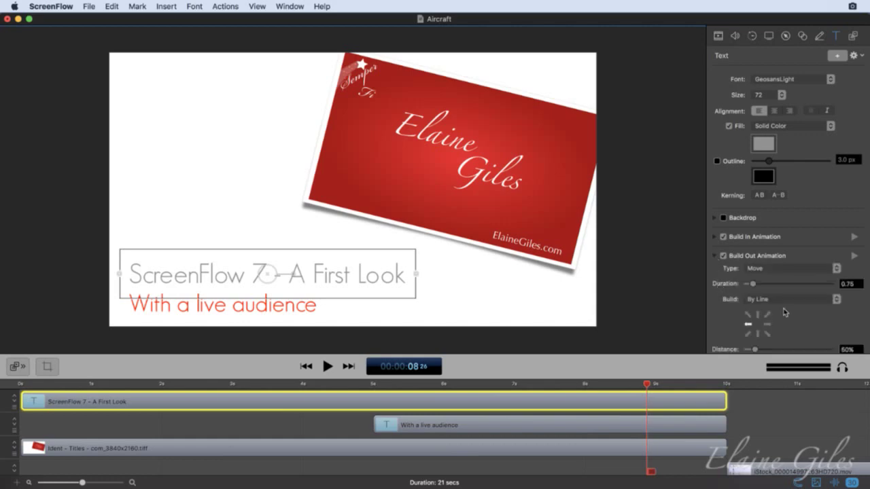
pyautogui.scroll(-2, 768, 248)
pyautogui.click(768, 249)
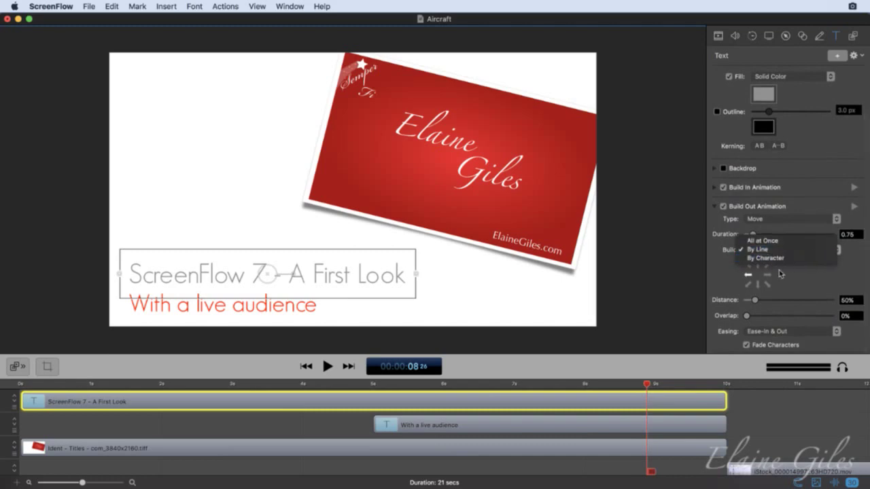
pyautogui.click(769, 264)
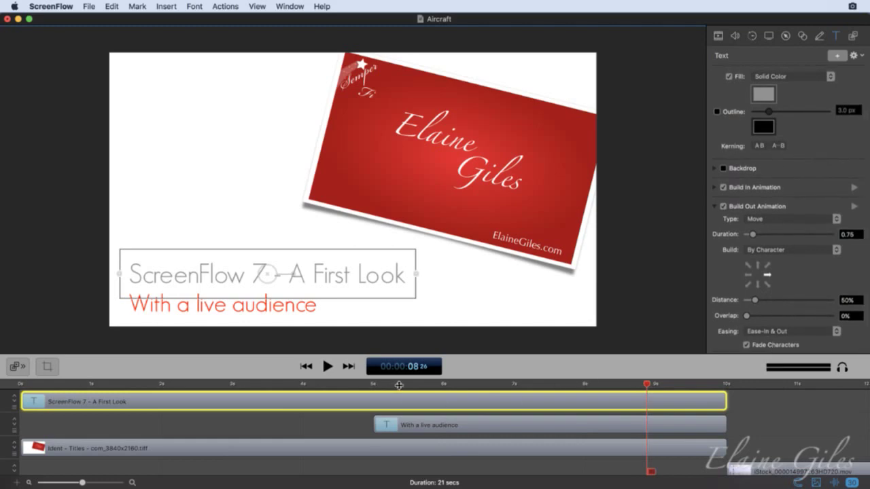
# - Deselect the title clip and preview its build-out animation from the 3-second mark into the aircraft footage
pyautogui.click(232, 384)
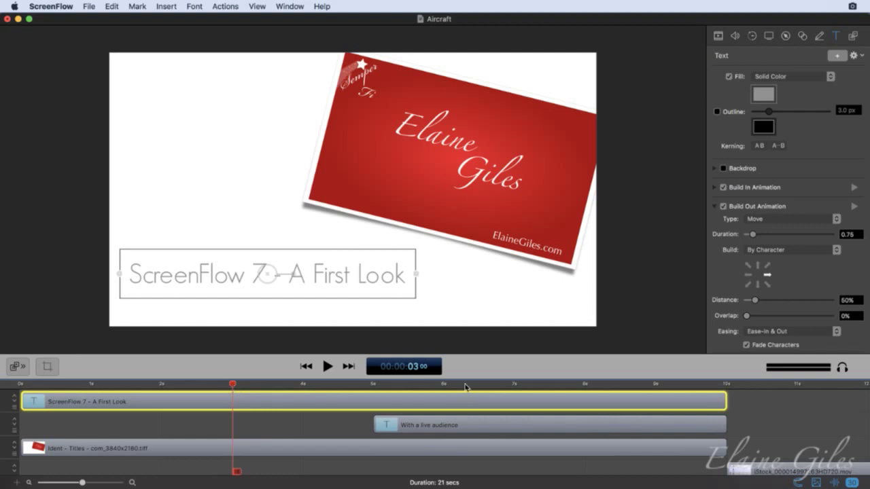
pyautogui.click(332, 423)
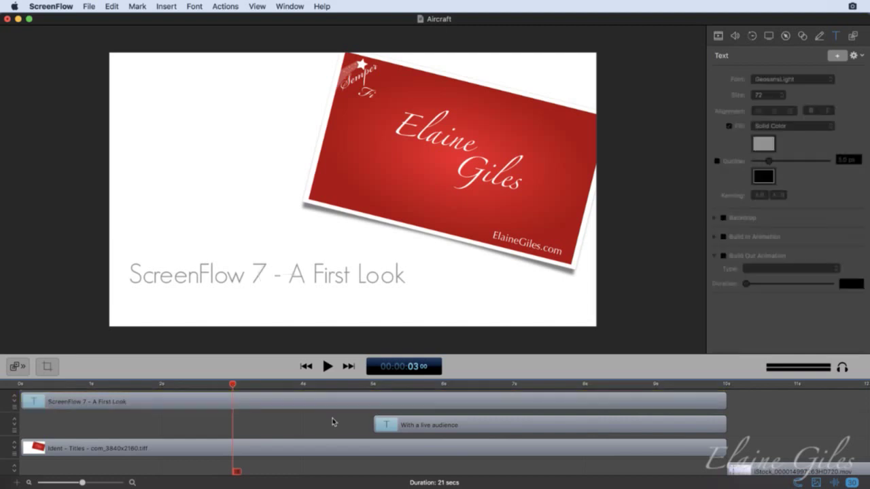
pyautogui.click(327, 367)
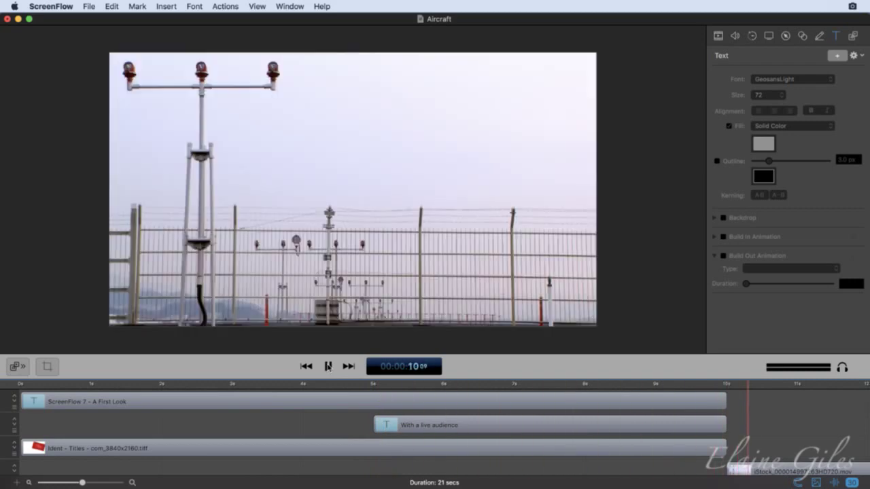
pyautogui.click(327, 366)
pyautogui.click(327, 366)
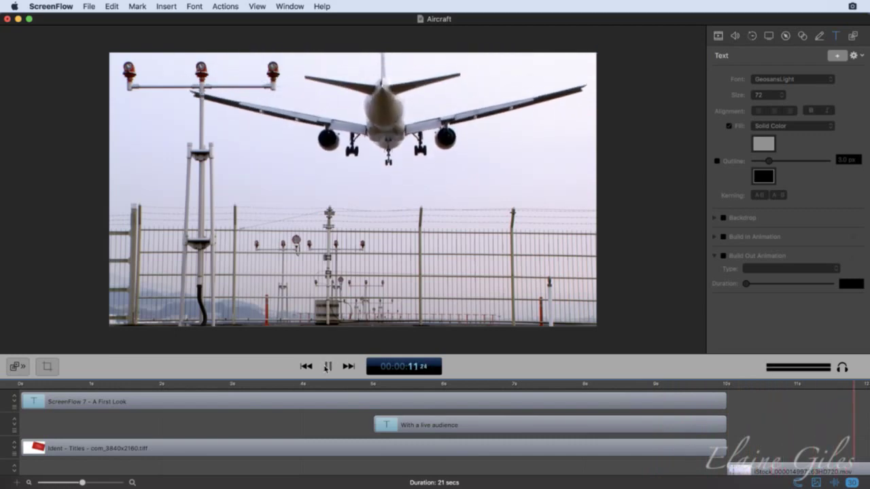
pyautogui.click(327, 366)
# - Set the title clip's build-out animation duration to 3 seconds
pyautogui.click(435, 386)
pyautogui.click(30, 402)
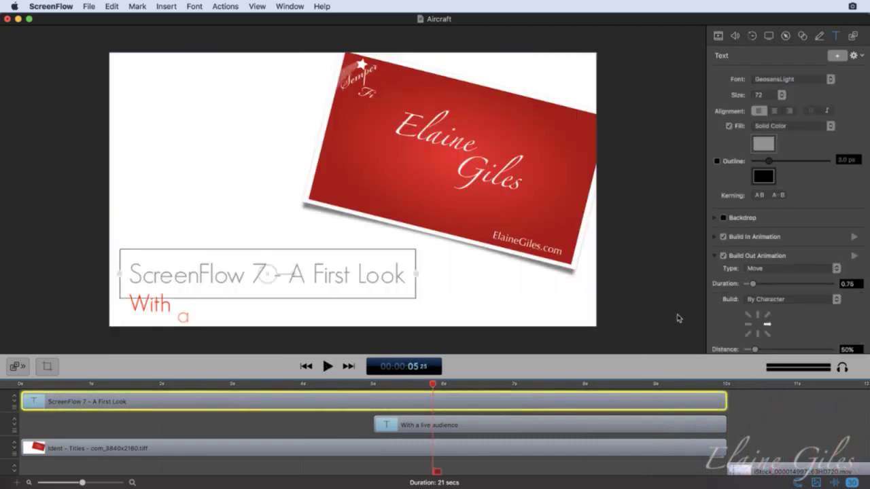
pyautogui.doubleClick(847, 284)
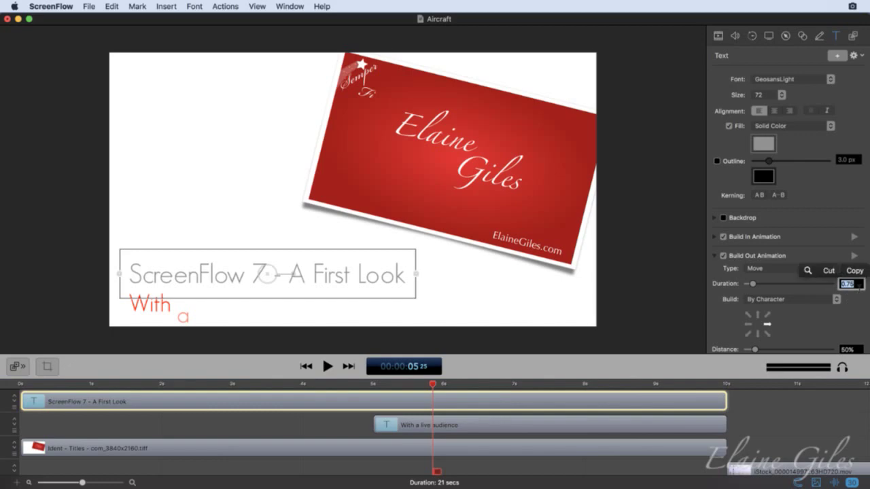
pyautogui.write('3')
pyautogui.press('Tab')
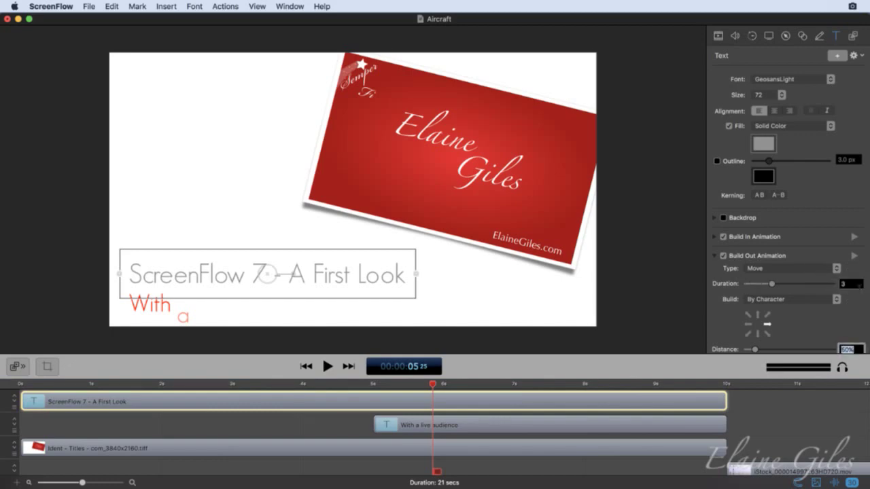
# - Deselect the title clip and preview the title's build-out animation, starting shortly before the subtitle clip begins
pyautogui.click(352, 386)
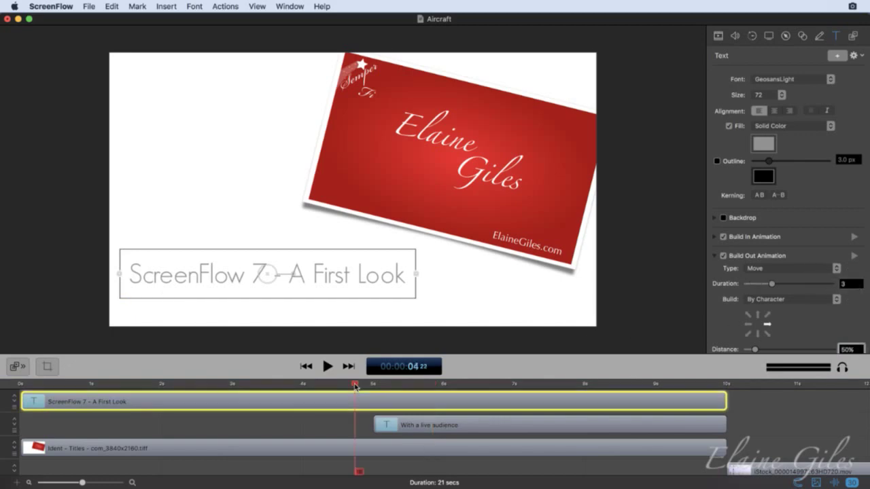
pyautogui.click(354, 425)
pyautogui.press('space')
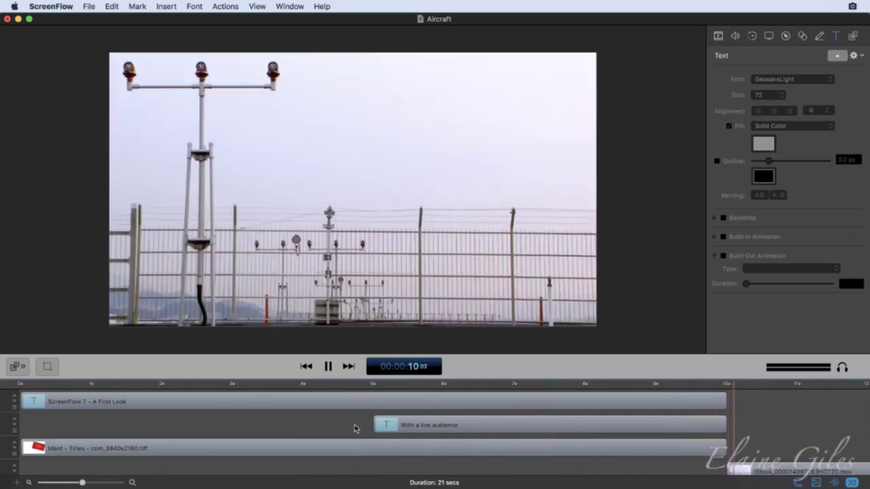
pyautogui.press('space')
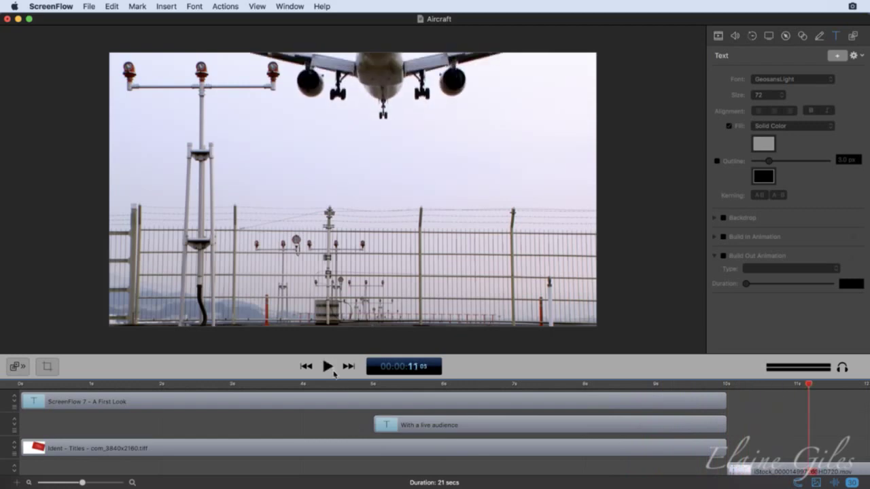
# - Select the title clip with the playhead at about 3 seconds and collapse its build-out animation settings
pyautogui.press('Home')
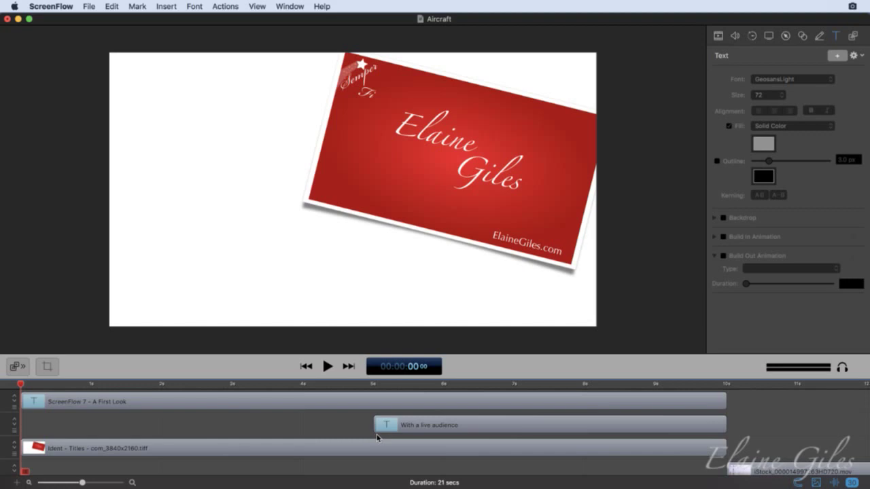
pyautogui.click(292, 401)
pyautogui.click(235, 385)
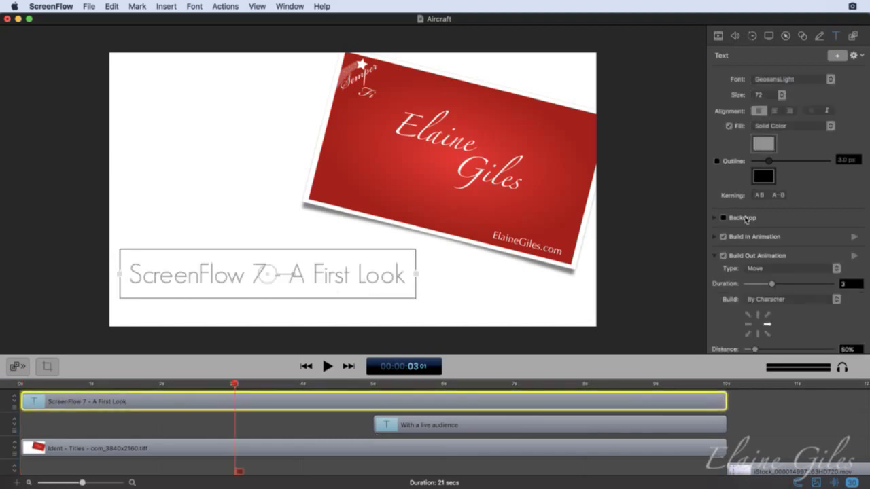
pyautogui.click(715, 256)
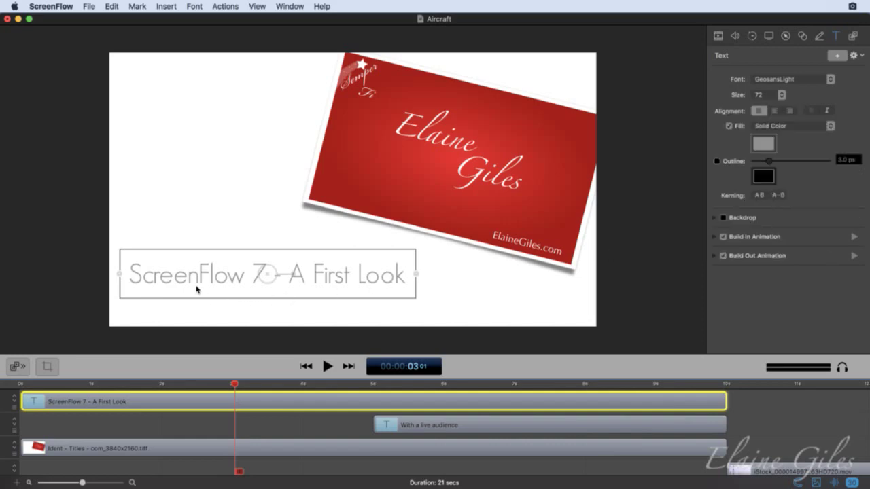
# - Widen the title text's kerning by five increments
pyautogui.click(779, 197)
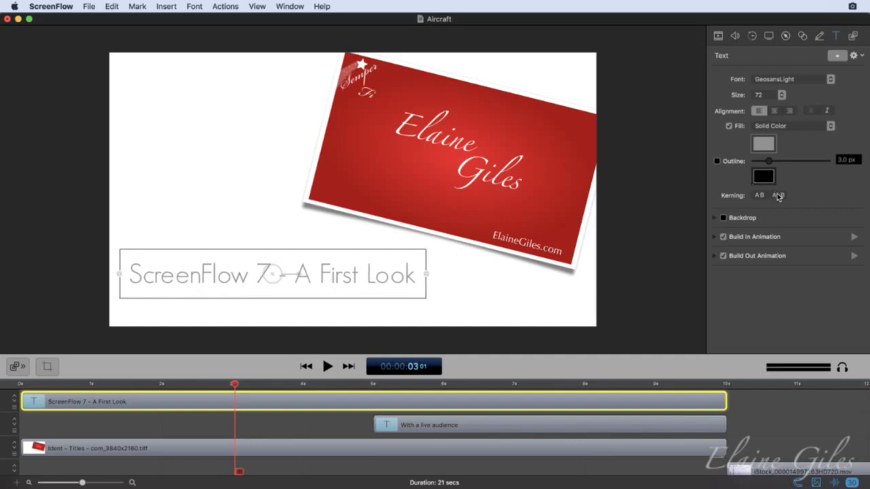
pyautogui.click(779, 197)
pyautogui.click(778, 196)
pyautogui.click(779, 196)
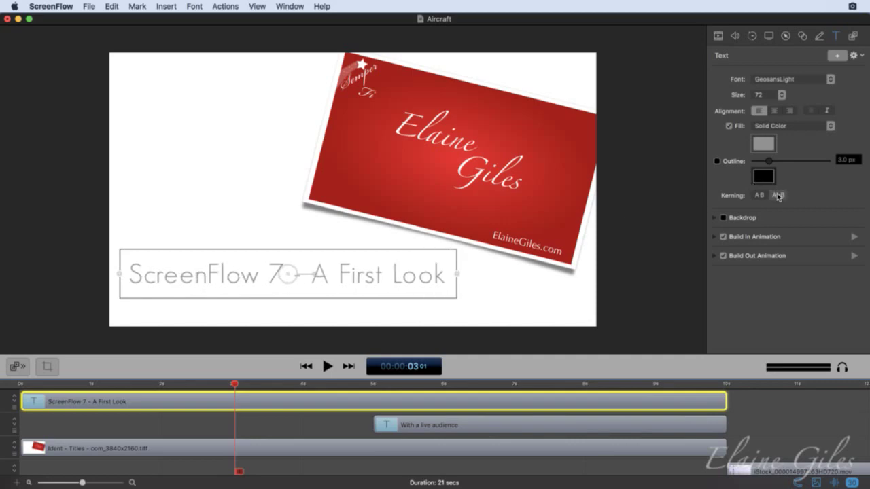
pyautogui.click(778, 196)
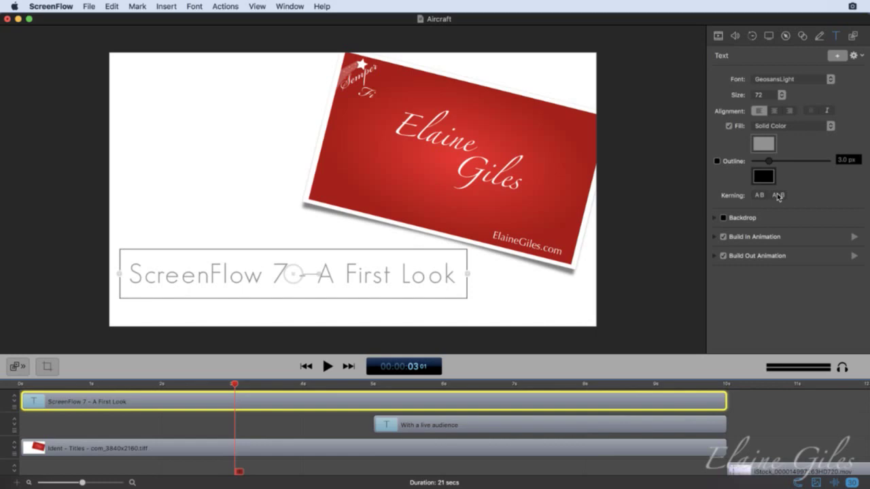
# - Tighten the title text's kerning by eleven increments so the letters sit very close together
pyautogui.click(758, 196)
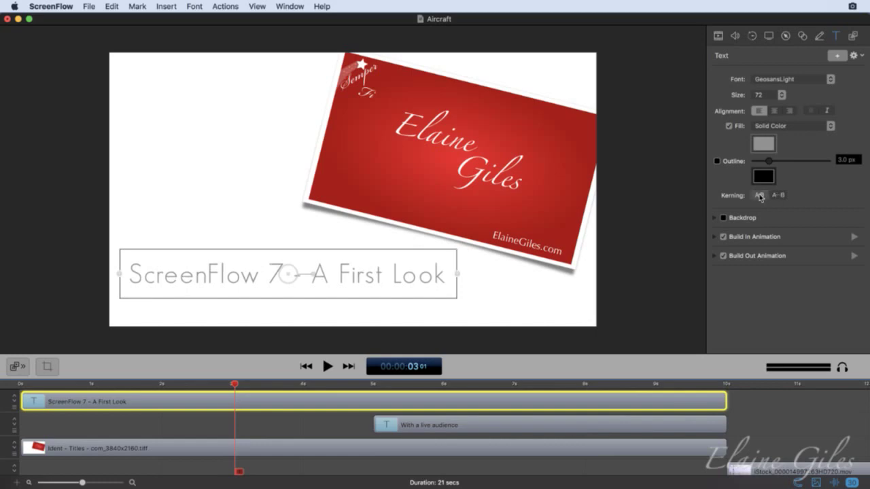
pyautogui.click(759, 197)
pyautogui.click(759, 196)
pyautogui.click(759, 196)
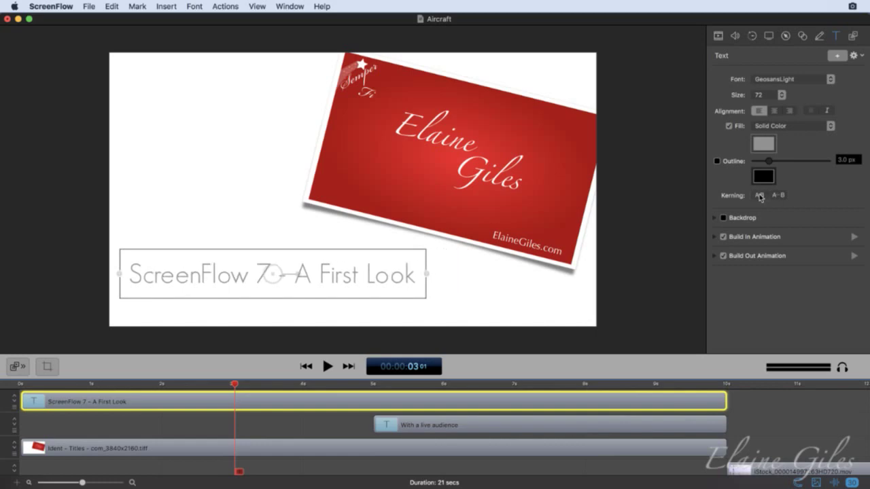
pyautogui.click(759, 196)
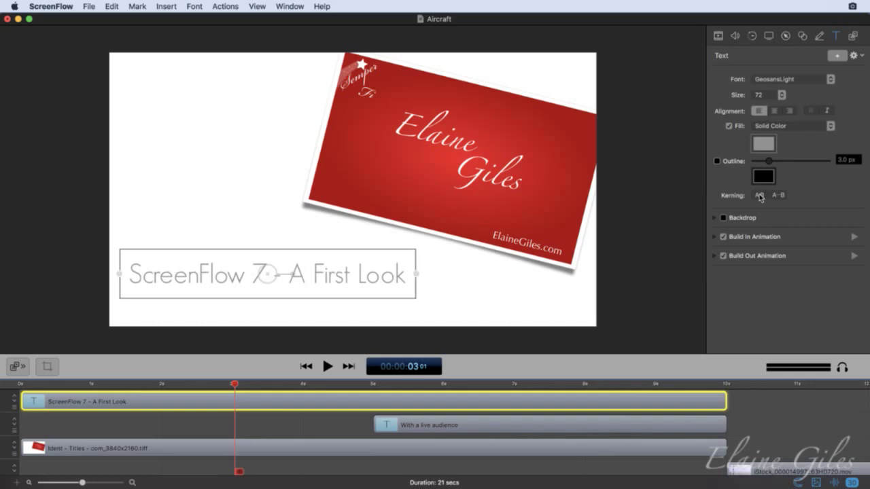
pyautogui.click(759, 196)
pyautogui.click(759, 196)
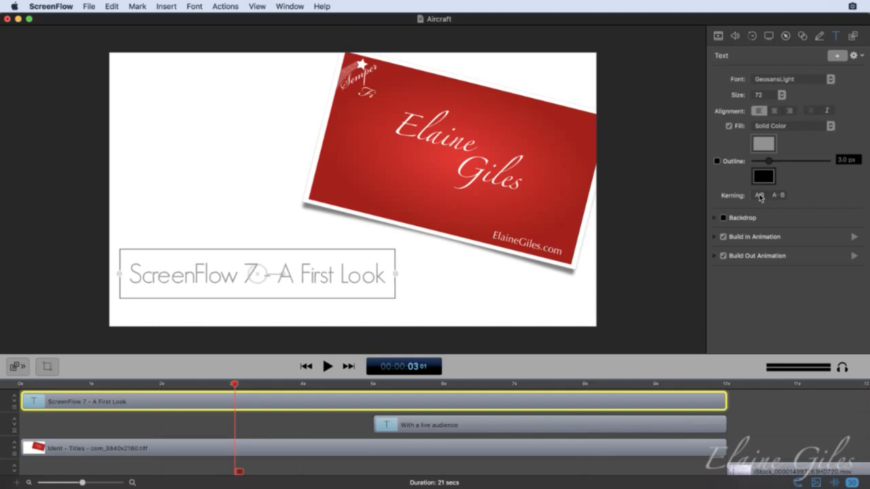
pyautogui.click(759, 197)
pyautogui.click(758, 196)
pyautogui.click(759, 196)
pyautogui.click(759, 196)
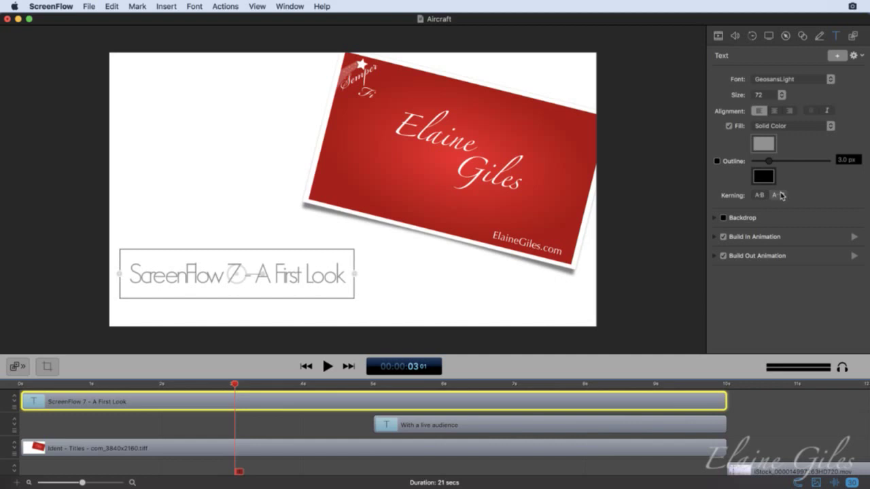
# - Loosen the title text's kerning by five increments
pyautogui.click(779, 196)
pyautogui.click(779, 196)
pyautogui.click(779, 195)
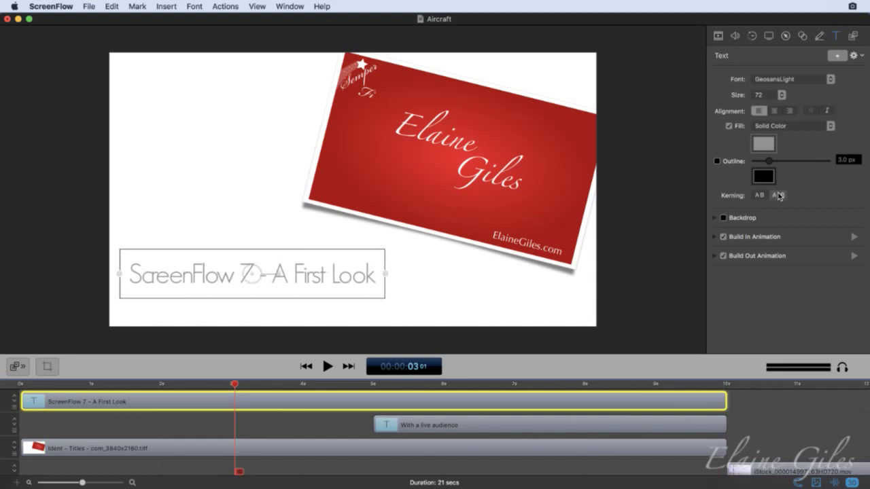
pyautogui.click(779, 196)
pyautogui.click(779, 196)
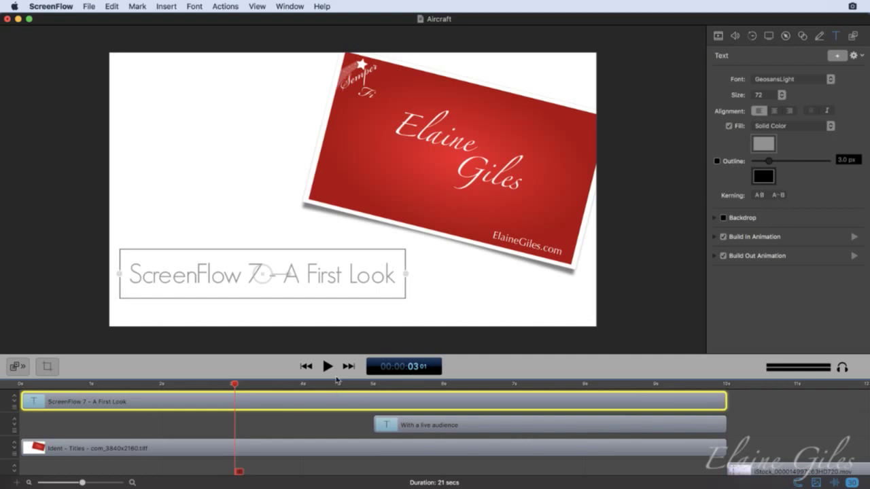
# - Deselect the title clip and preview the project from about 3 seconds to the end
pyautogui.click(316, 419)
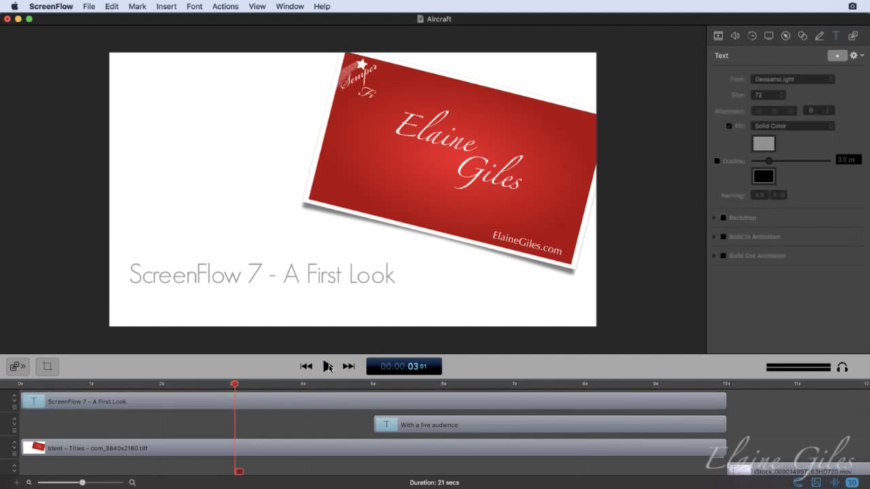
pyautogui.click(327, 367)
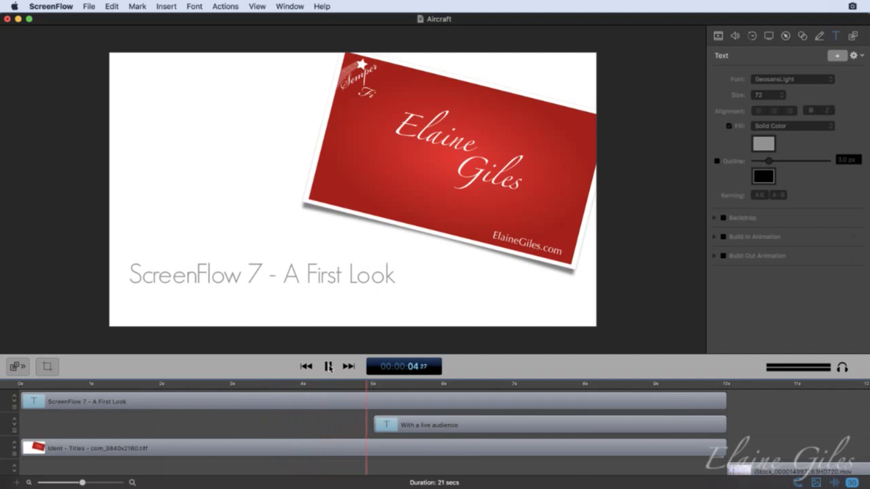
pyautogui.press('super+minus')
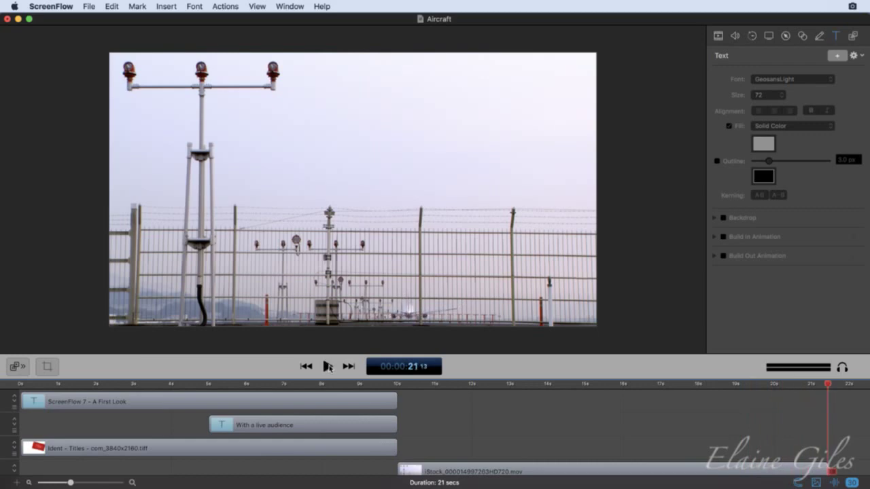
pyautogui.scroll(-2, 217, 425)
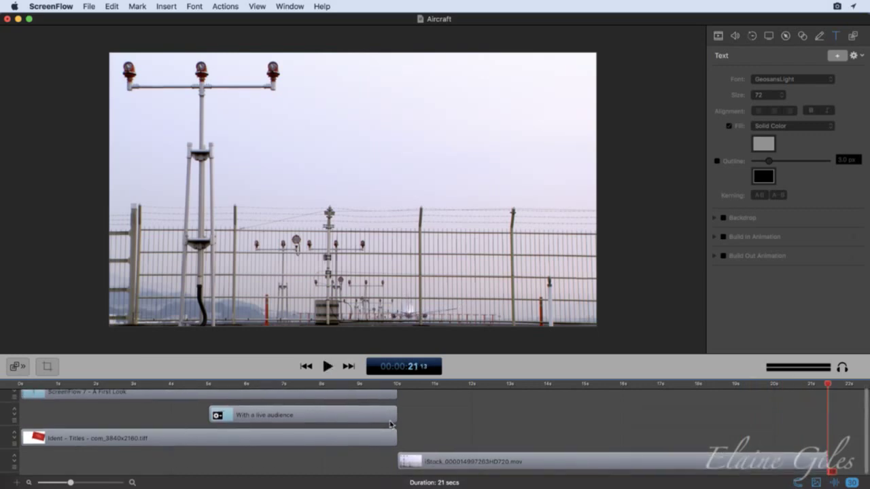
pyautogui.click(605, 458)
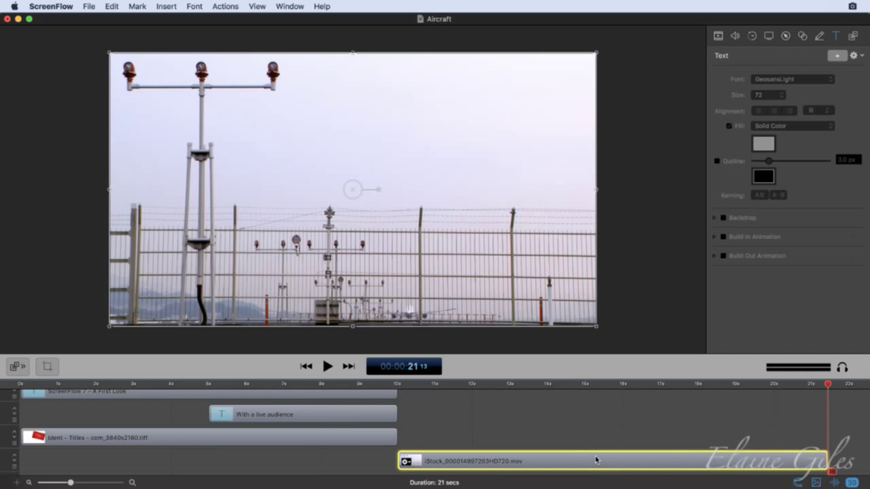
pyautogui.rightClick(561, 459)
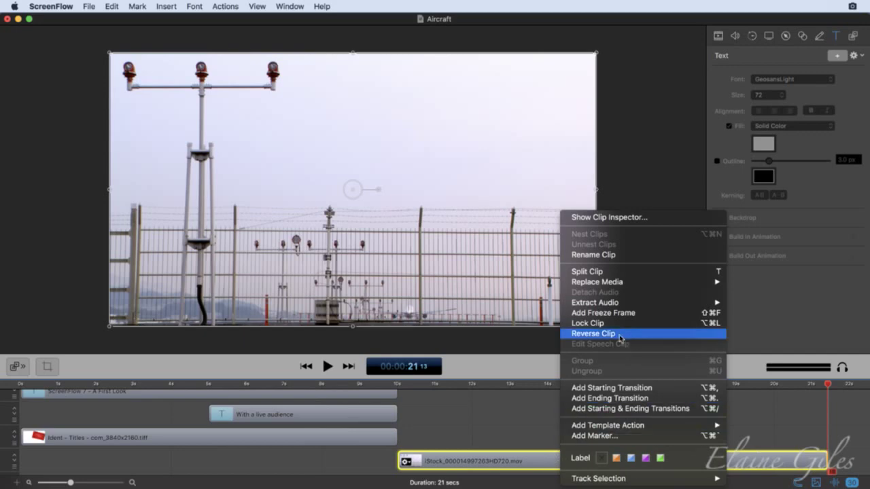
pyautogui.click(592, 333)
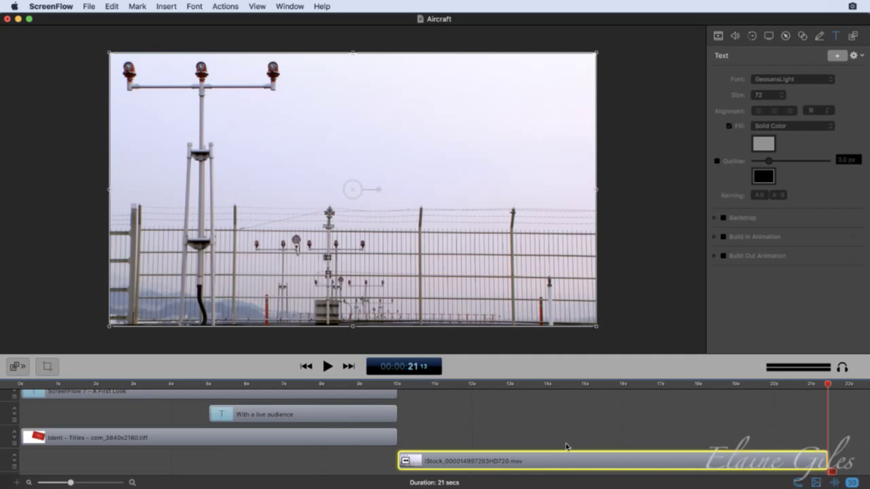
pyautogui.moveTo(460, 467)
pyautogui.click(353, 384)
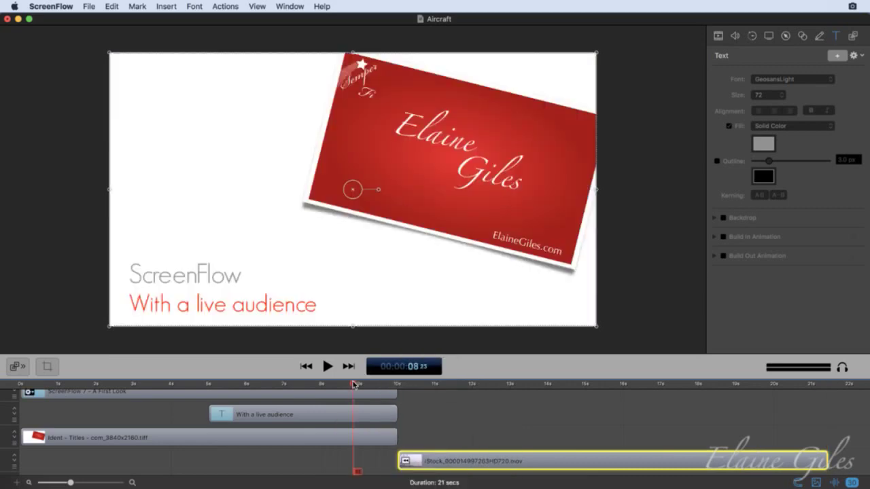
pyautogui.press('space')
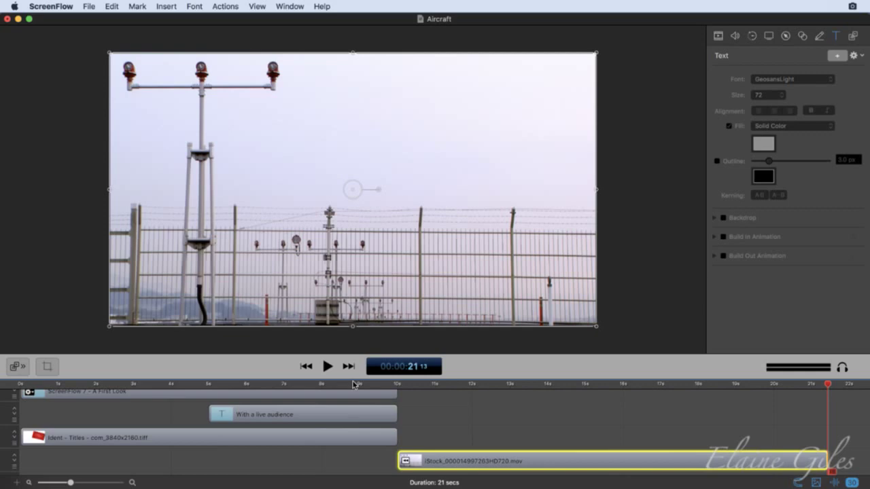
pyautogui.scroll(1, 423, 417)
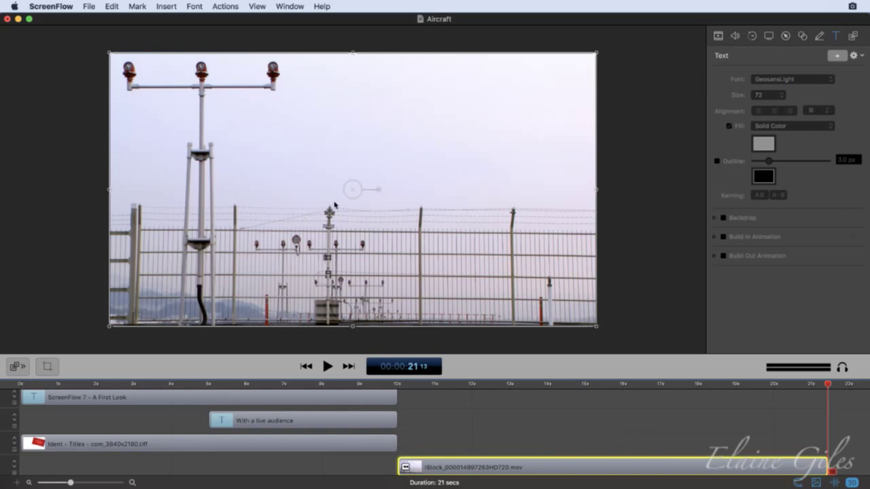
pyautogui.scroll(-3, 445, 433)
pyautogui.scroll(-2, 446, 433)
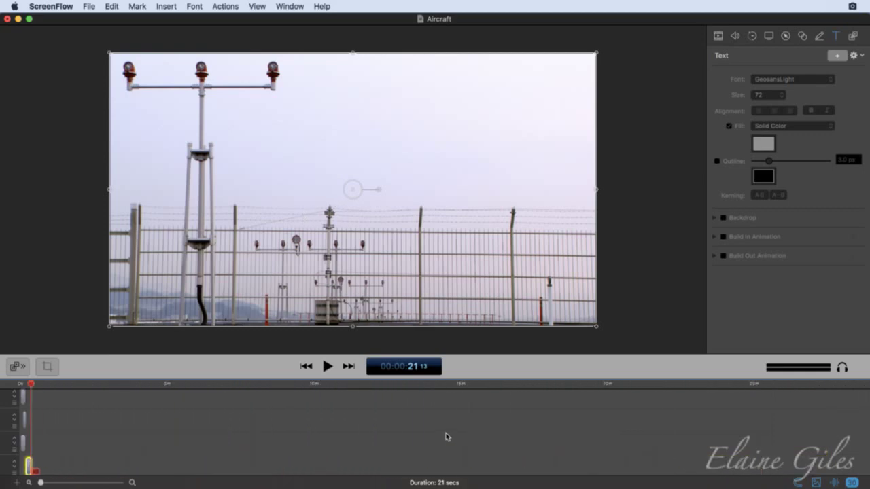
pyautogui.scroll(5, 446, 433)
pyautogui.scroll(1, 445, 433)
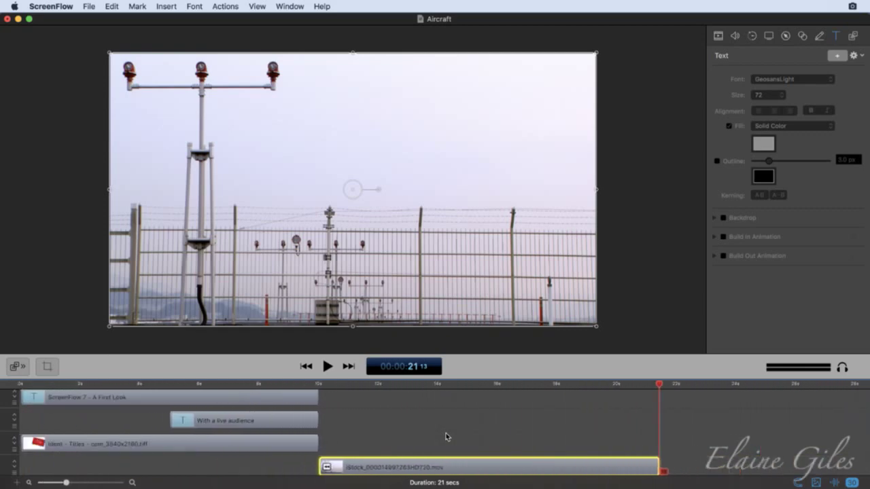
pyautogui.scroll(-2, 446, 433)
pyautogui.scroll(2, 446, 433)
pyautogui.scroll(-3, 446, 432)
pyautogui.scroll(1, 446, 436)
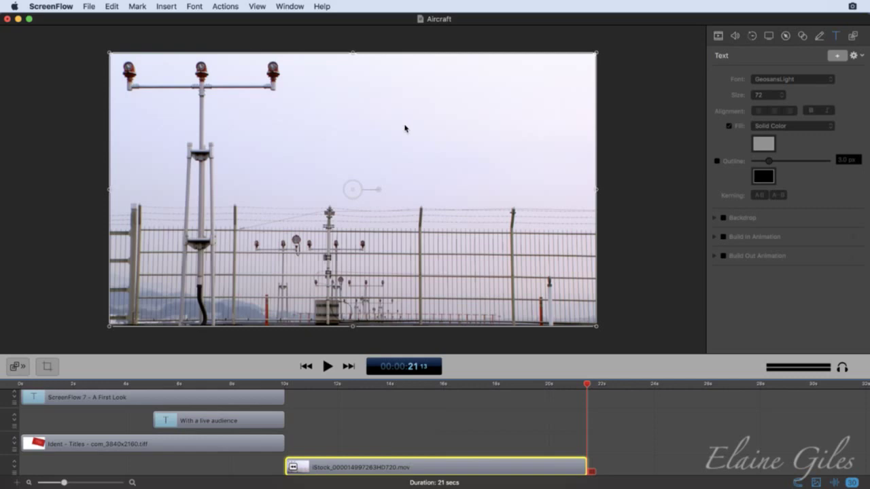
# - Save and close the Aircraft project, and create a new 720p HD document, 1280 by 720, at 30 fps
pyautogui.press('super+s')
pyautogui.press('super+w')
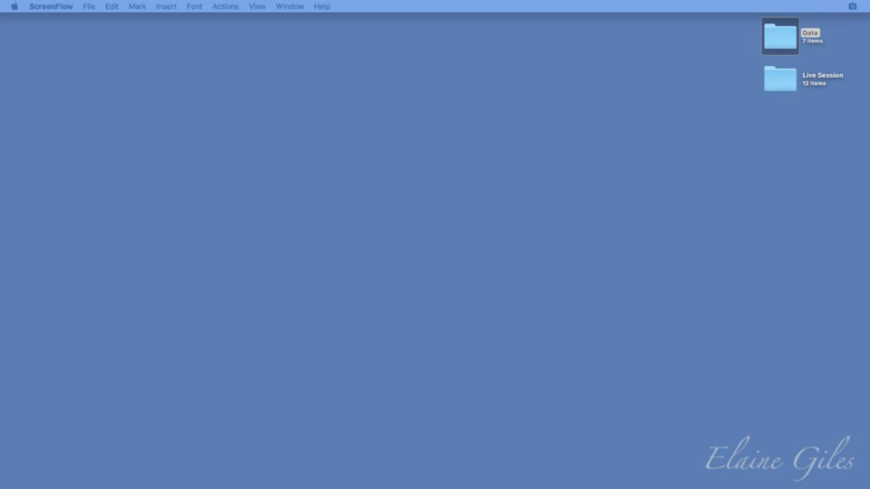
pyautogui.press('super+space')
pyautogui.write('sf')
pyautogui.press('Return')
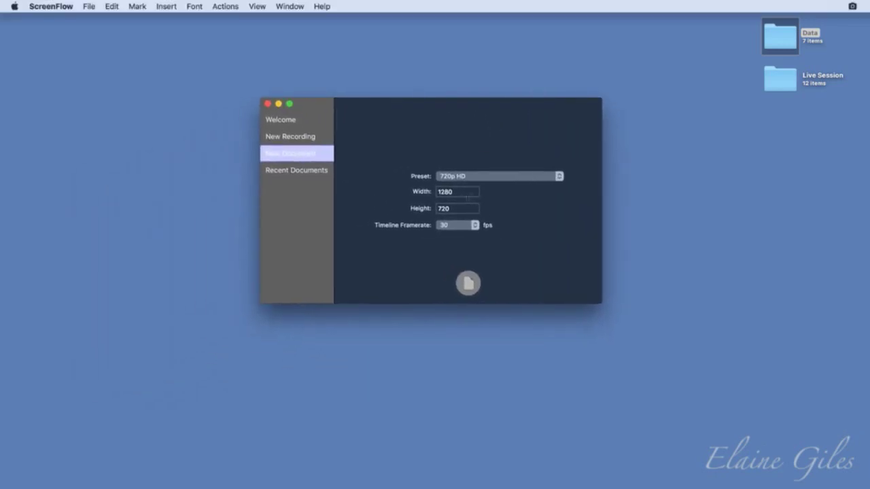
pyautogui.click(468, 283)
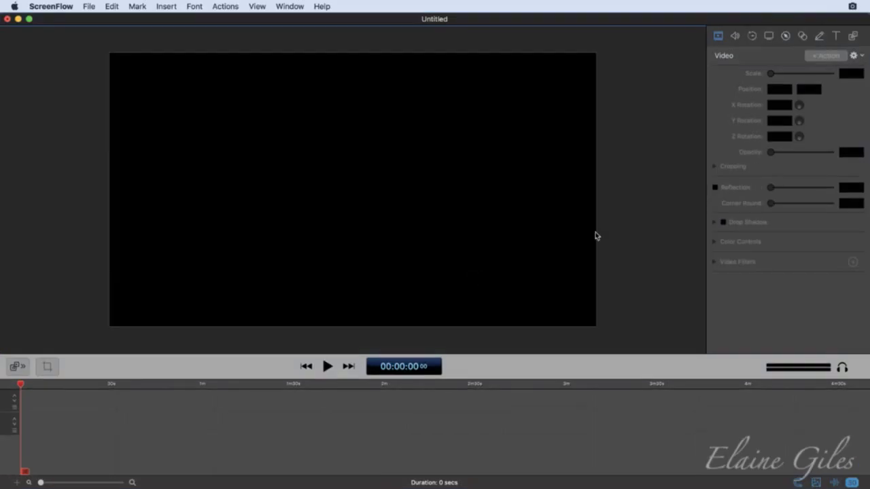
# - Import the Affinity Photo for iPad (LIVE) mp4 recording and place it at the very start of the timeline
pyautogui.click(853, 36)
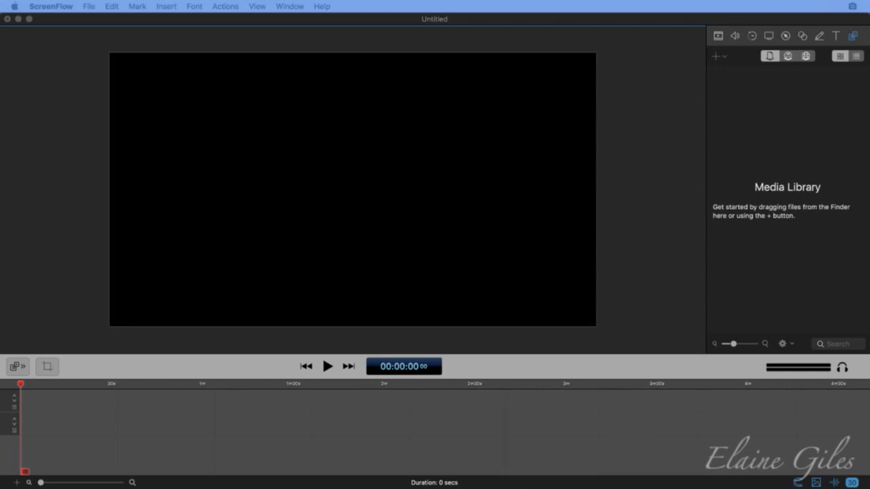
pyautogui.moveTo(122, 429); pyautogui.dragTo(208, 408)
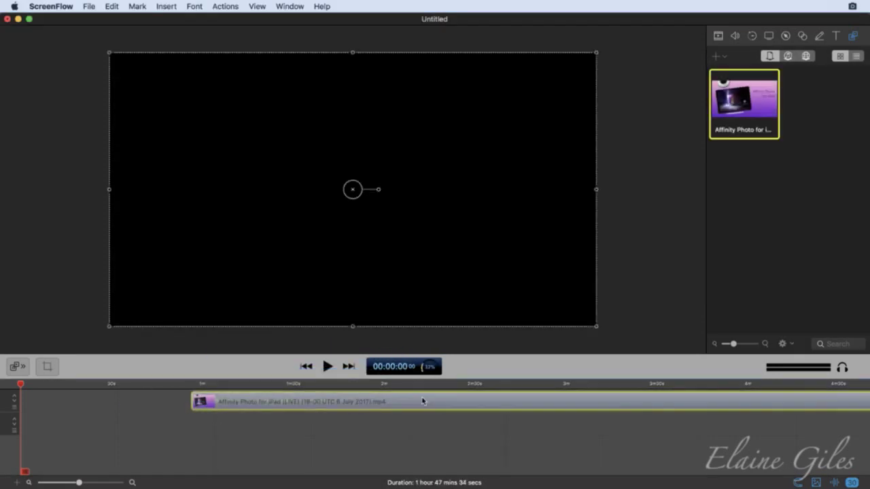
pyautogui.moveTo(422, 401); pyautogui.dragTo(252, 401)
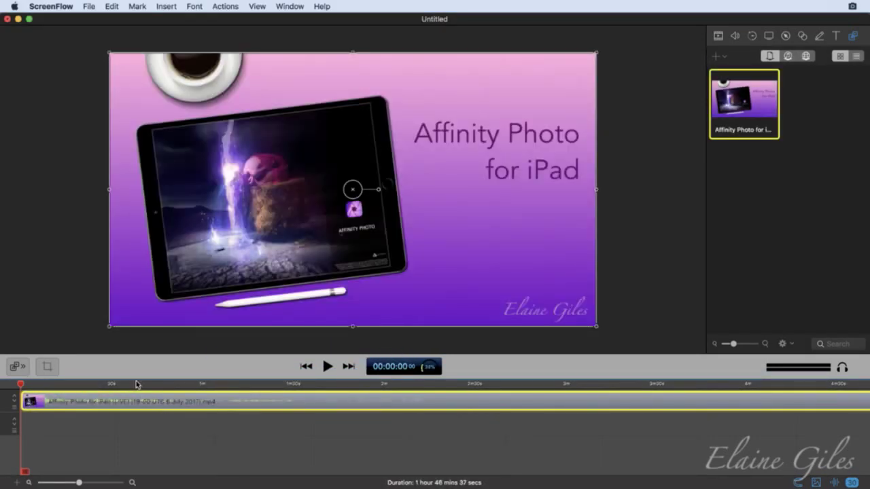
# - Mark the opening section of the recording up to 13 minutes 33 seconds and ripple-delete it from the timeline
pyautogui.moveTo(136, 384); pyautogui.dragTo(277, 386)
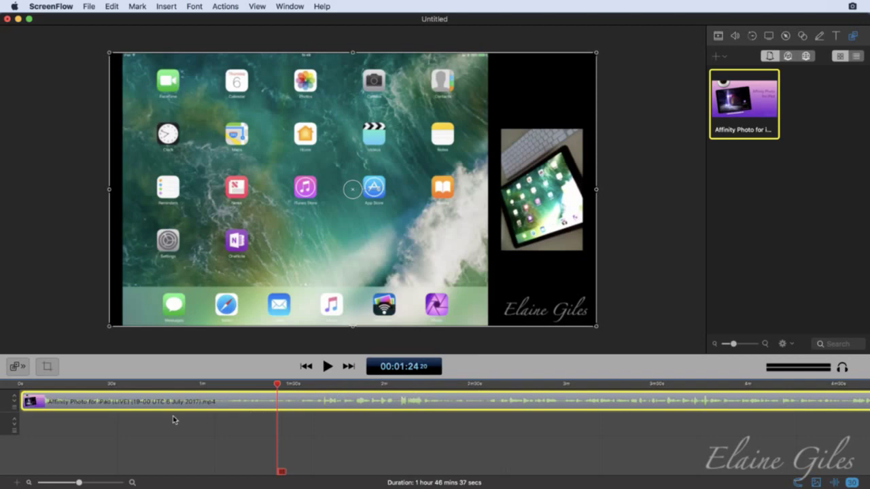
pyautogui.scroll(-5, 170, 431)
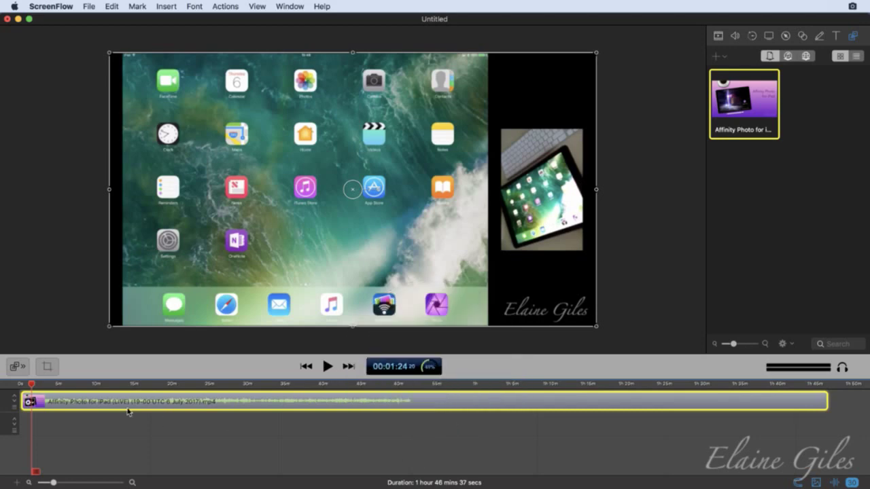
pyautogui.moveTo(101, 386); pyautogui.dragTo(124, 386)
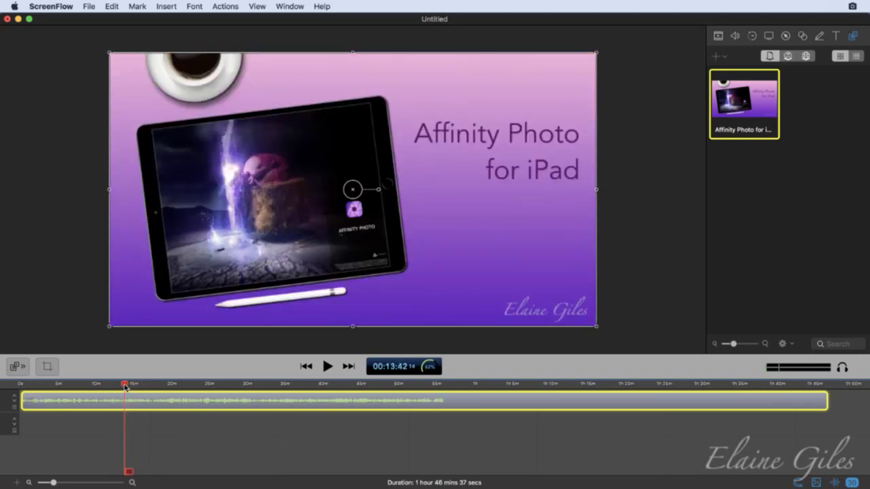
pyautogui.click(132, 482)
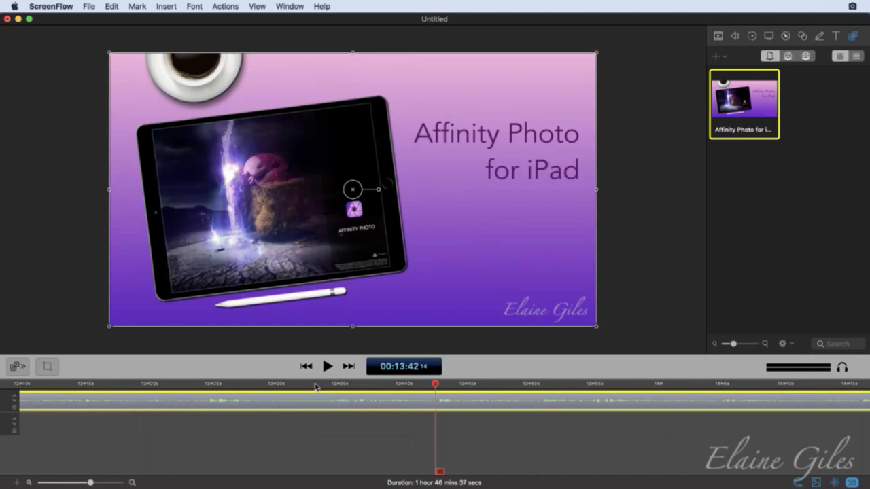
pyautogui.moveTo(315, 386)
pyautogui.mouseDown()
pyautogui.moveTo(283, 386)
pyautogui.moveTo(333, 388)
pyautogui.moveTo(321, 388)
pyautogui.mouseUp()
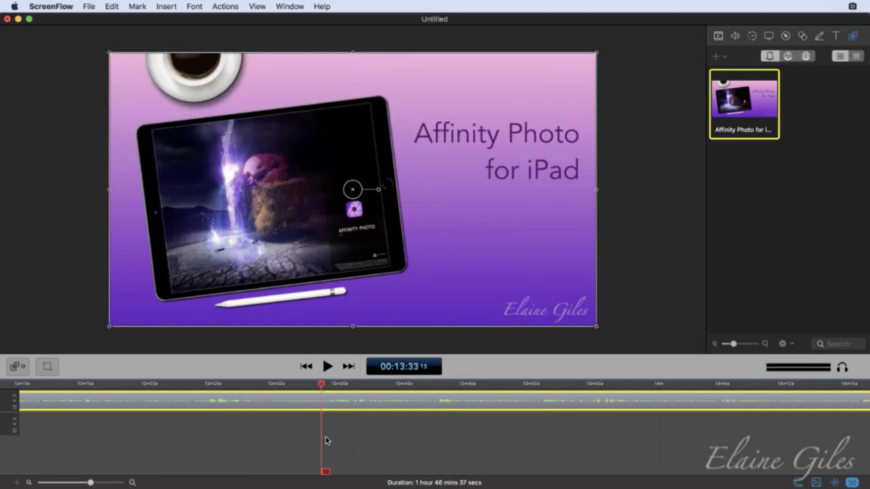
pyautogui.press('o')
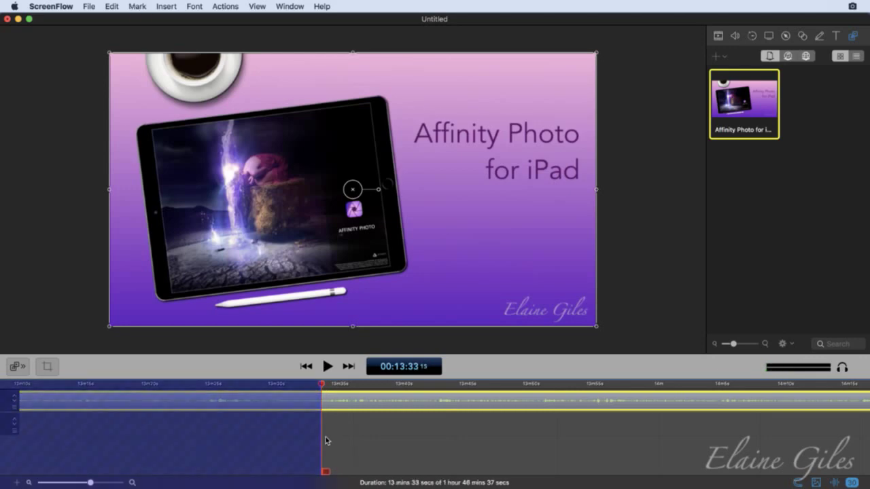
pyautogui.press('super+minus')
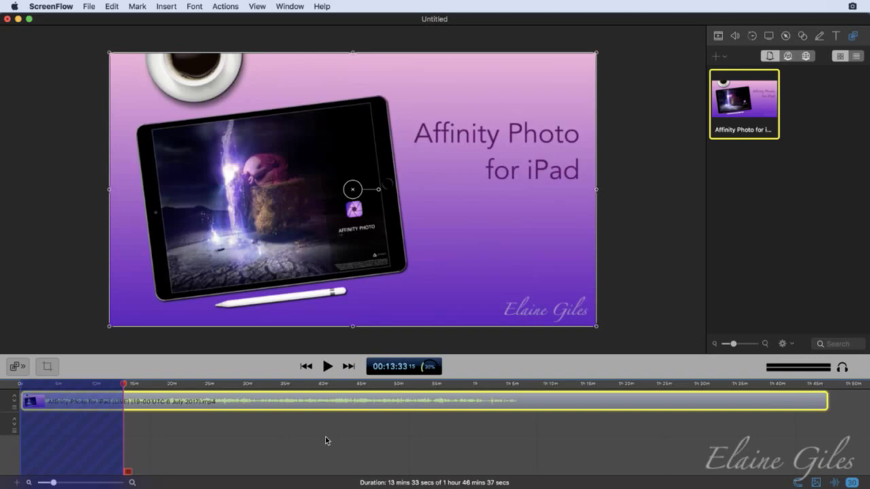
pyautogui.press('Delete')
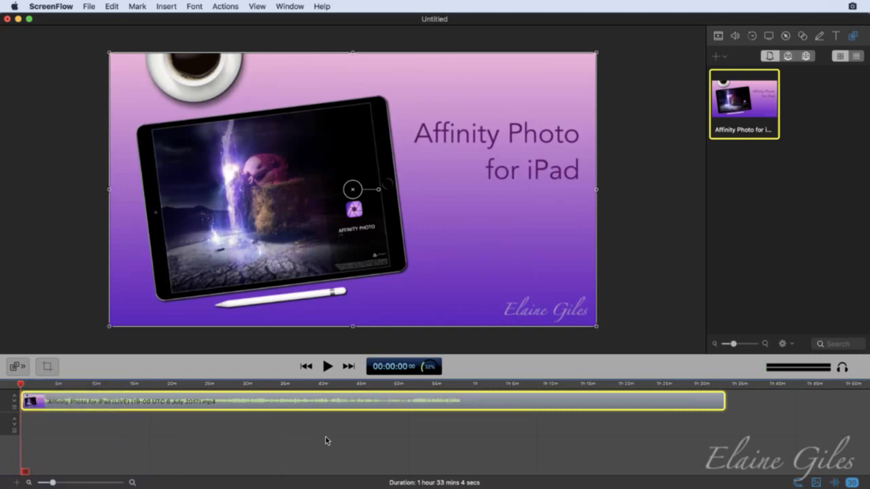
# - Trim the end of the recording at 1 hour 6 minutes 16 seconds and fit the whole timeline in view
pyautogui.click(662, 386)
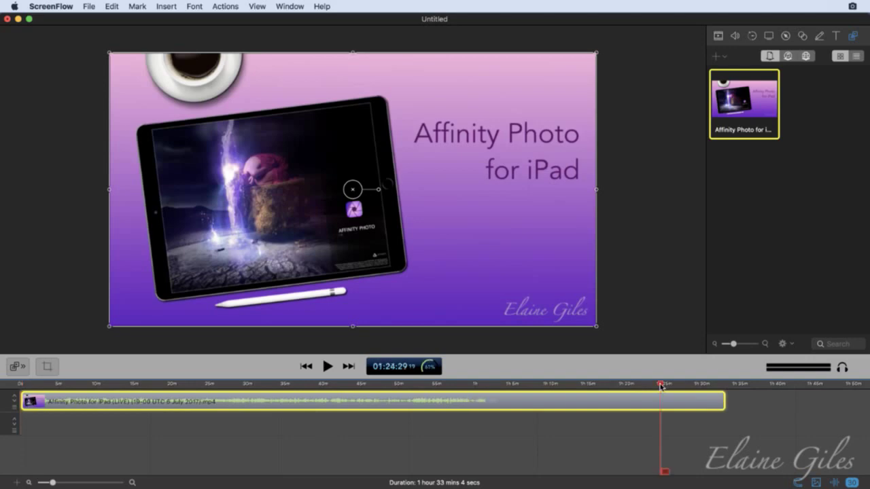
pyautogui.click(646, 386)
pyautogui.moveTo(646, 386); pyautogui.dragTo(522, 387)
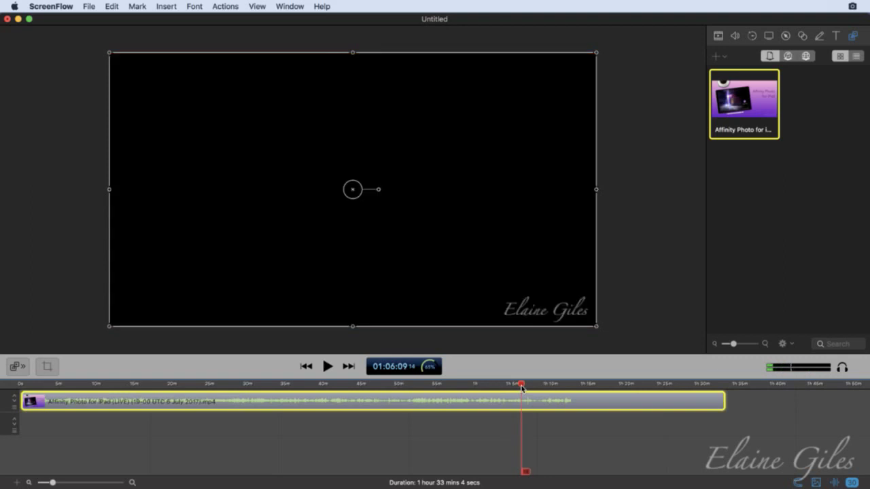
pyautogui.moveTo(50, 483); pyautogui.dragTo(78, 483)
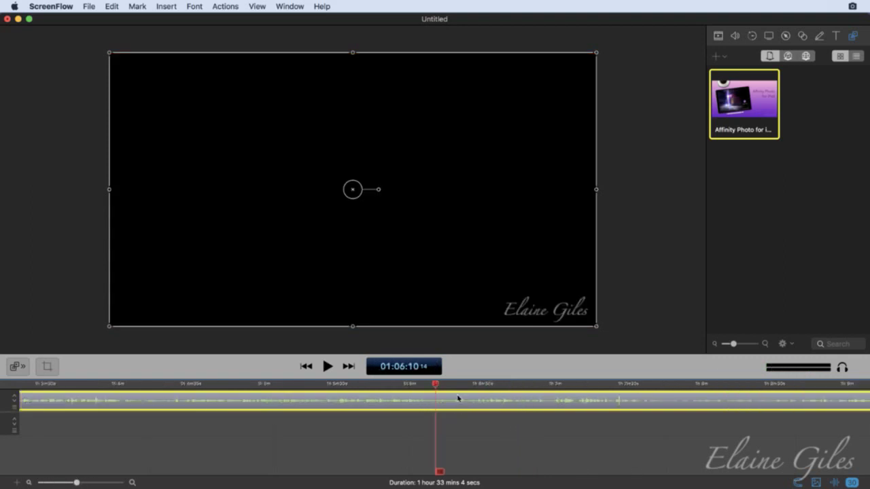
pyautogui.click(451, 384)
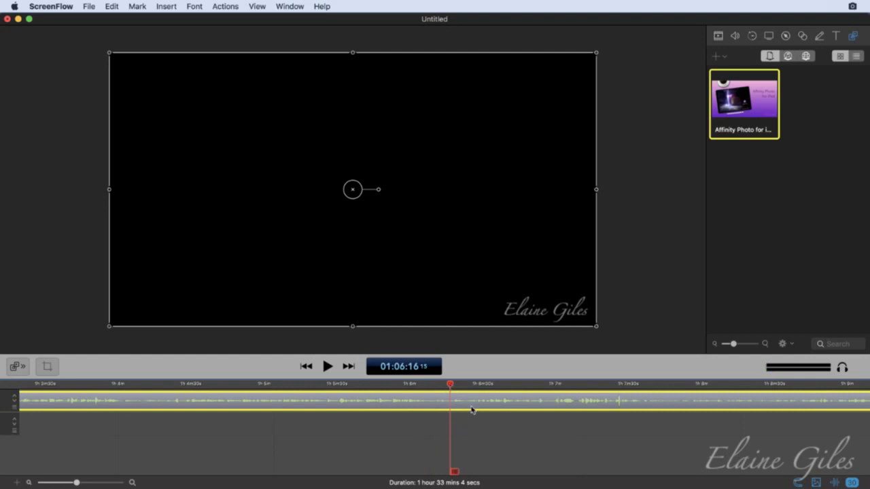
pyautogui.press('super+bracketright')
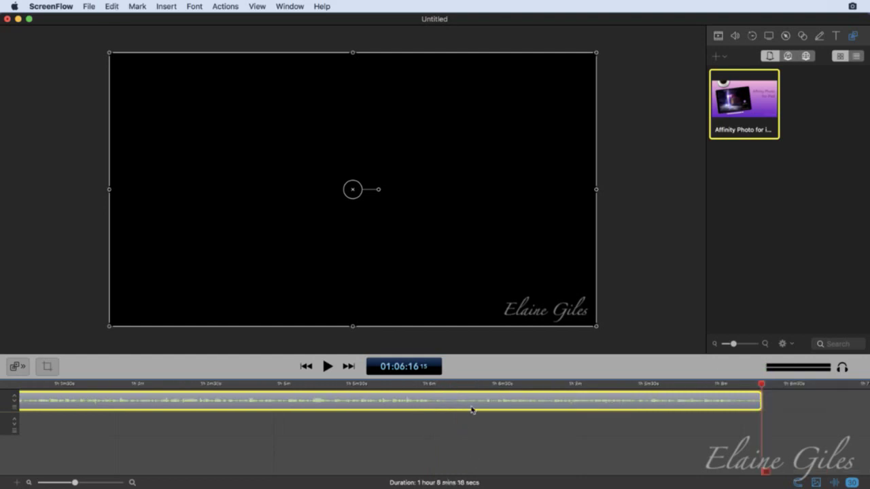
pyautogui.hotkey('ctrl', 'z')
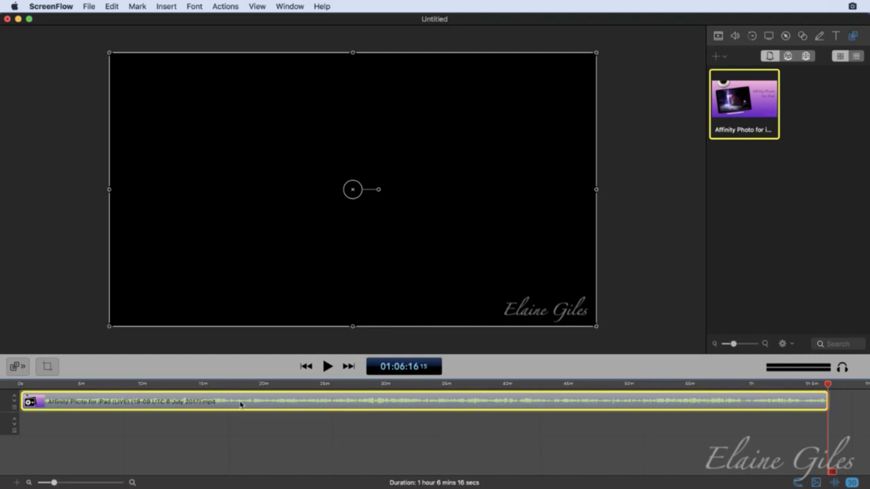
# - Place the Ident - Titles image from the global media library at the project's start, on a track above the recording
pyautogui.press('Home')
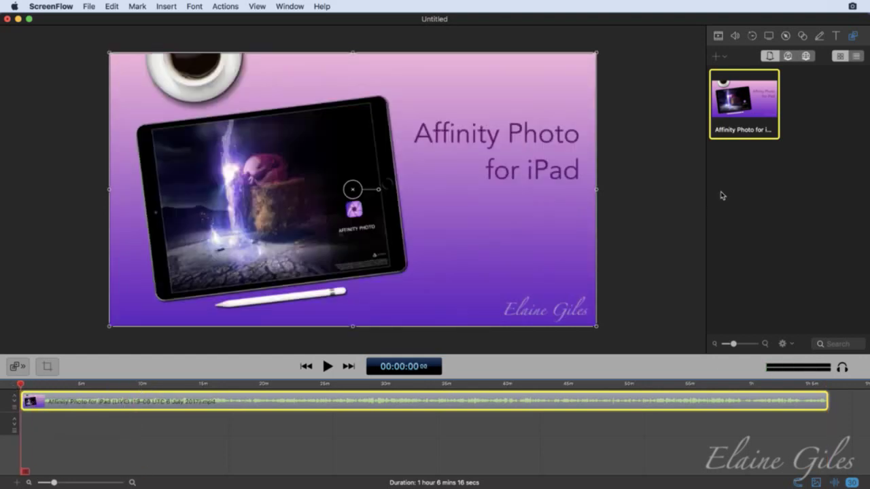
pyautogui.click(807, 59)
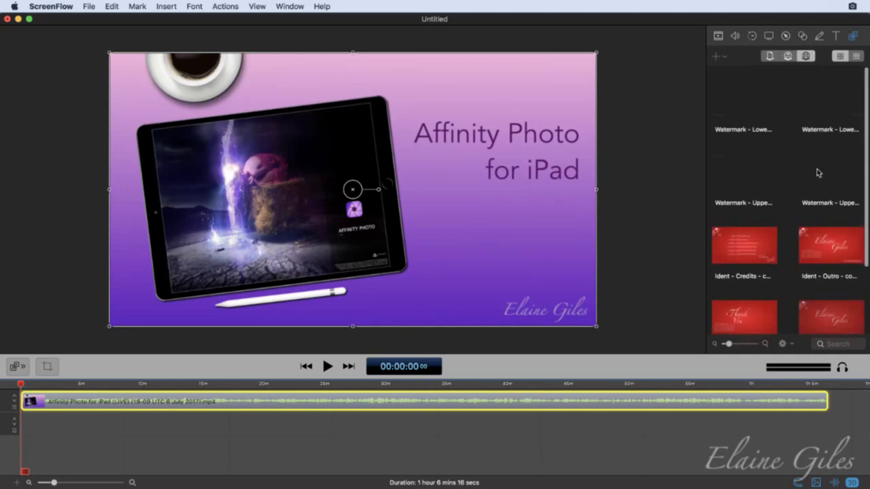
pyautogui.scroll(-5, 819, 170)
pyautogui.moveTo(744, 299); pyautogui.dragTo(629, 301)
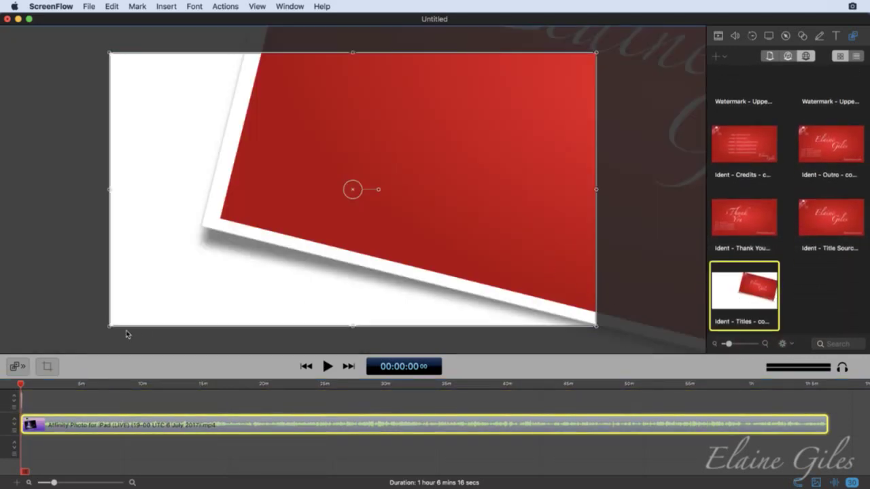
# - Enlarge the Ident - Titles image to fill the canvas and move the recording to start at 5 seconds, where the title ends
pyautogui.moveTo(110, 326); pyautogui.dragTo(495, 181)
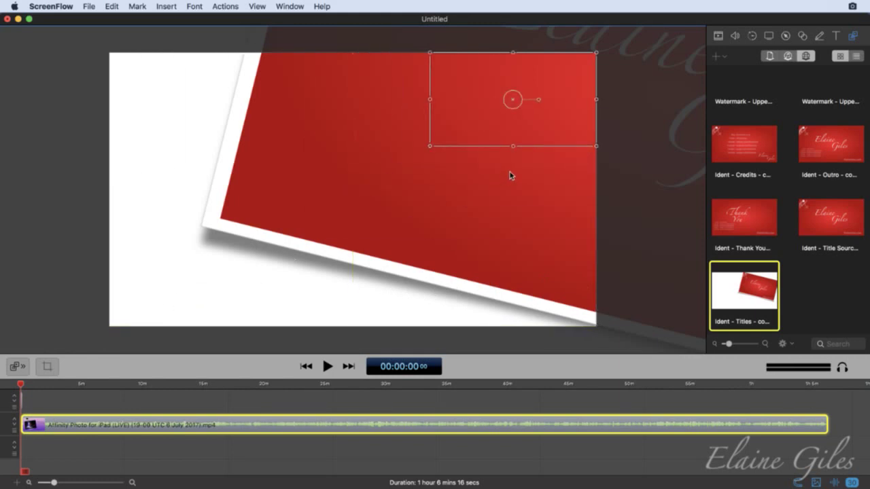
pyautogui.press('super+z')
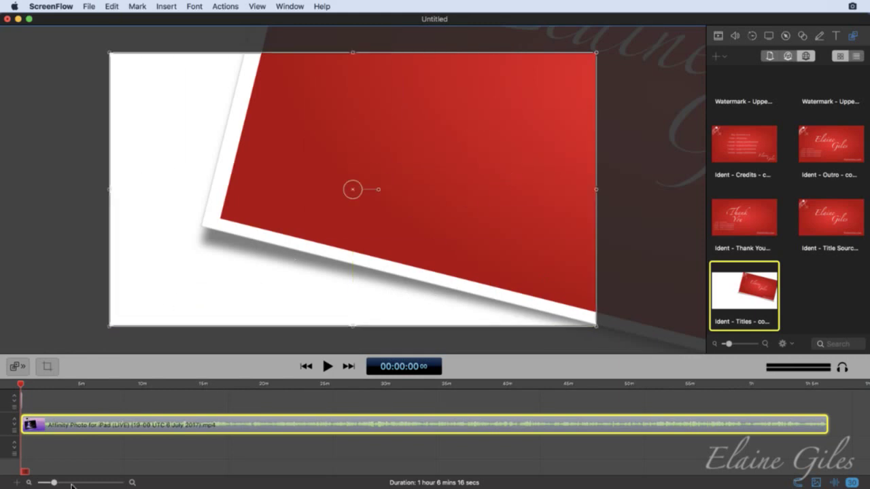
pyautogui.moveTo(54, 482); pyautogui.dragTo(91, 482)
pyautogui.click(57, 402)
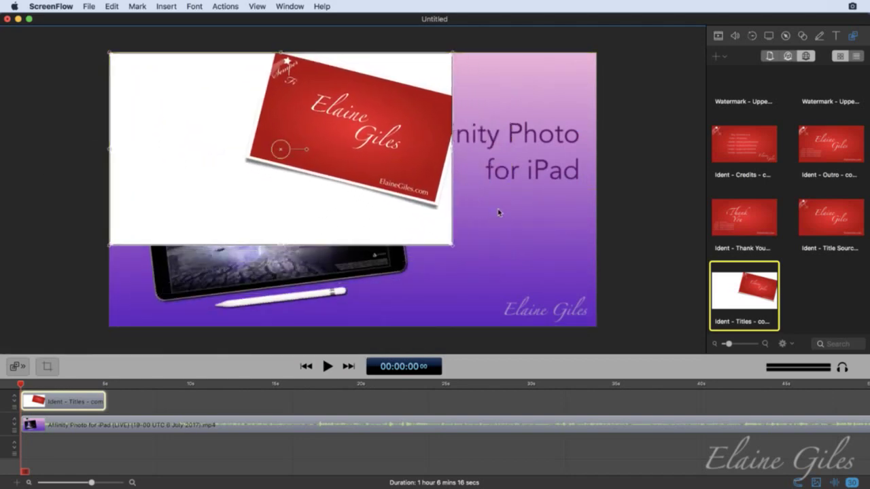
pyautogui.moveTo(453, 245); pyautogui.dragTo(583, 331)
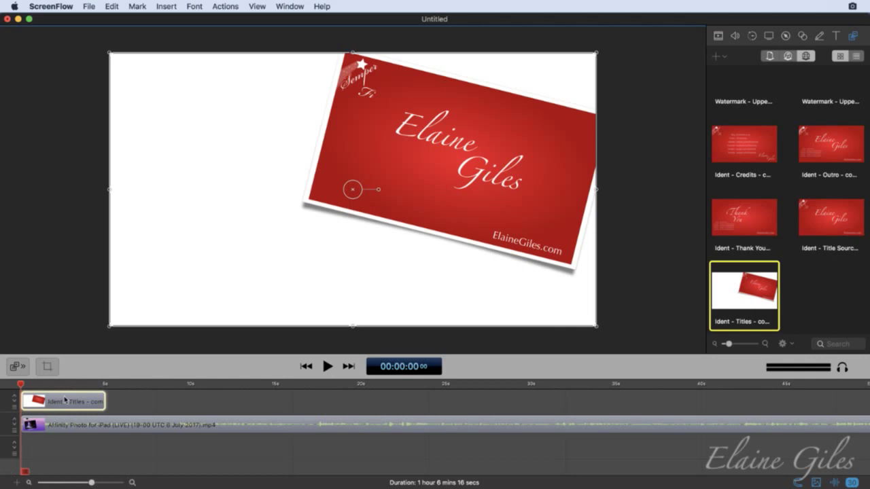
pyautogui.moveTo(68, 425); pyautogui.dragTo(151, 425)
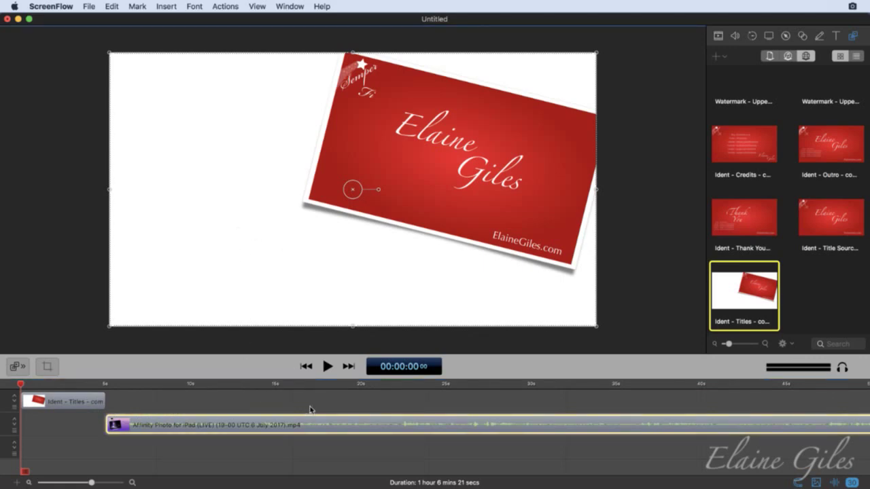
# - Place the Ident - Credits image from the global media library at the end of the recording, on the track above it
pyautogui.hscroll(15, 310, 409)
pyautogui.hscroll(2, 309, 409)
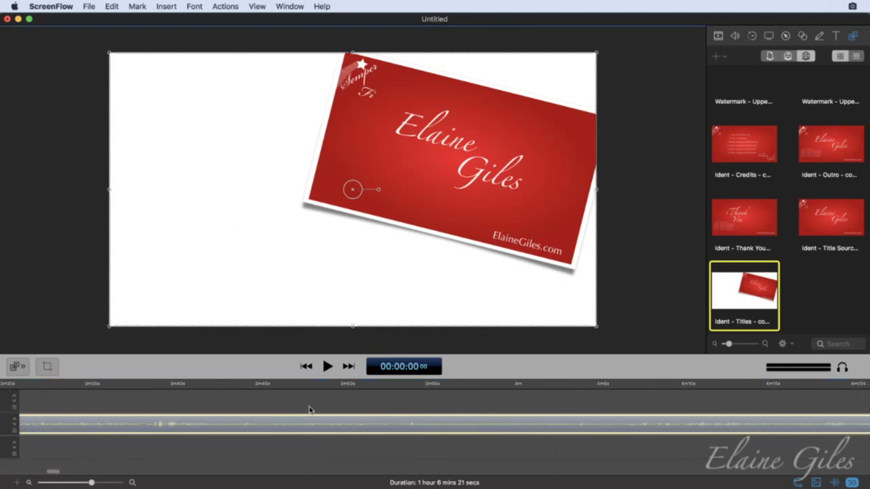
pyautogui.press('End')
pyautogui.hscroll(20, 537, 413)
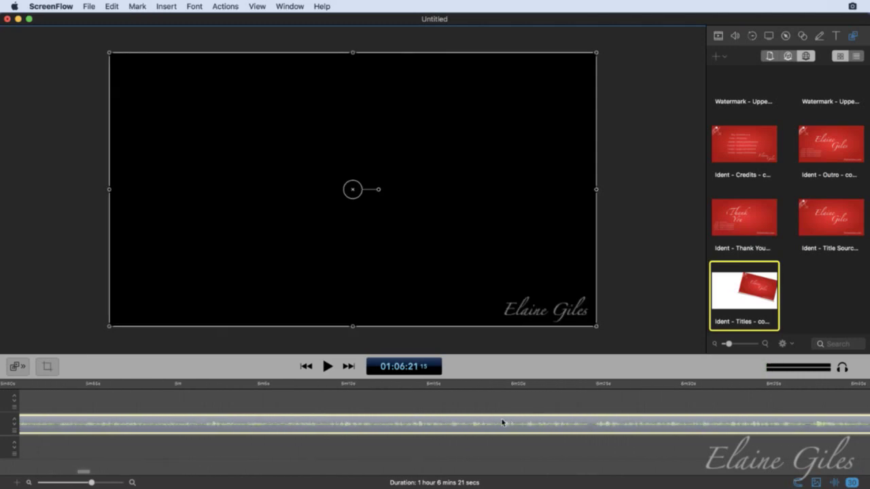
pyautogui.hscroll(20, 502, 422)
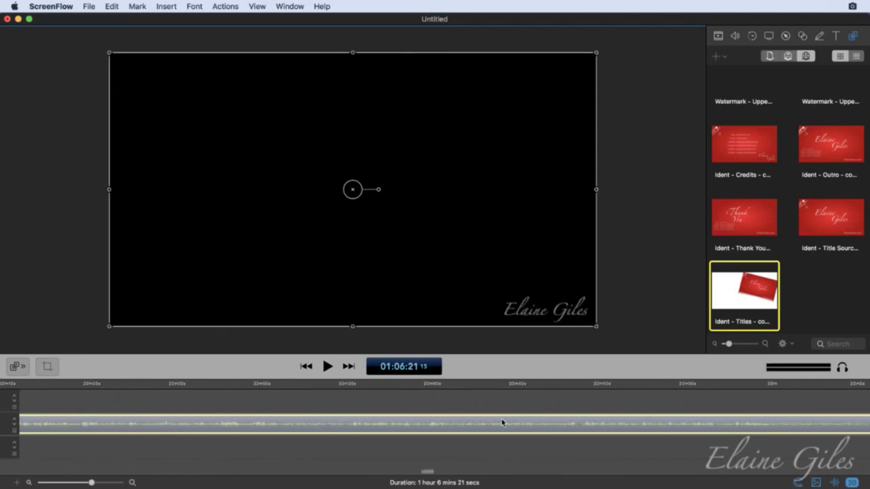
pyautogui.hscroll(10, 502, 422)
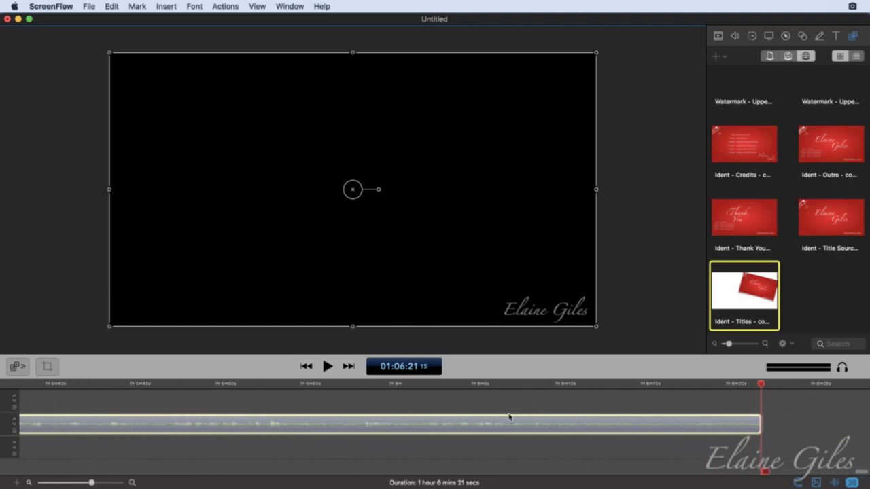
pyautogui.click(751, 150)
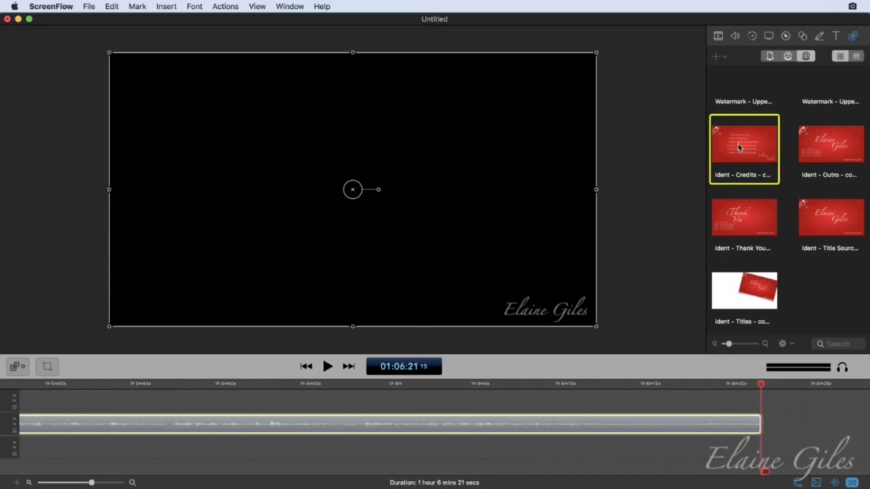
pyautogui.moveTo(738, 157); pyautogui.dragTo(649, 314)
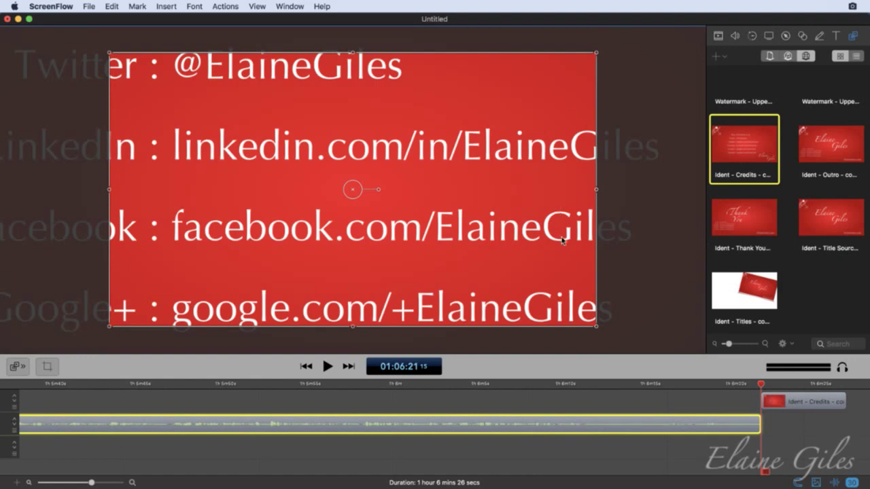
# - Scale the credits image to 33% and position it at 0, 0 so it fills the canvas
pyautogui.click(718, 36)
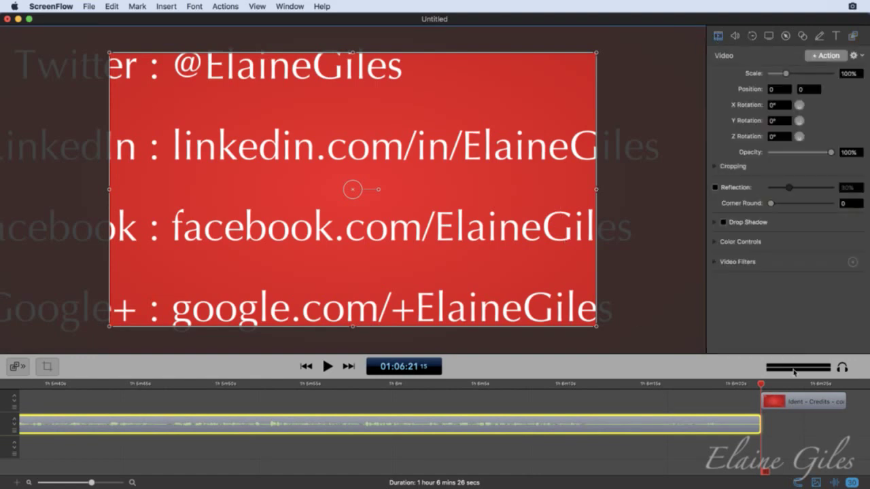
pyautogui.click(804, 401)
pyautogui.click(850, 73)
pyautogui.press('BackSpace')
pyautogui.press('BackSpace')
pyautogui.press('BackSpace')
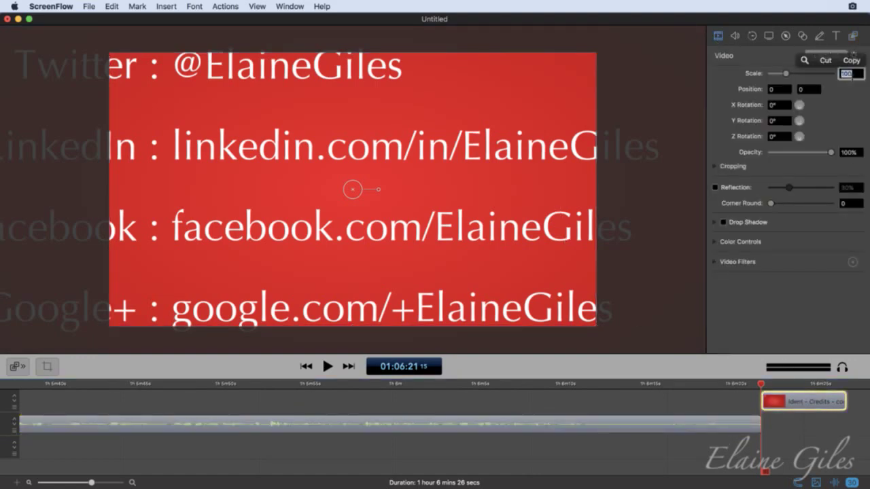
pyautogui.write('50')
pyautogui.press('Return')
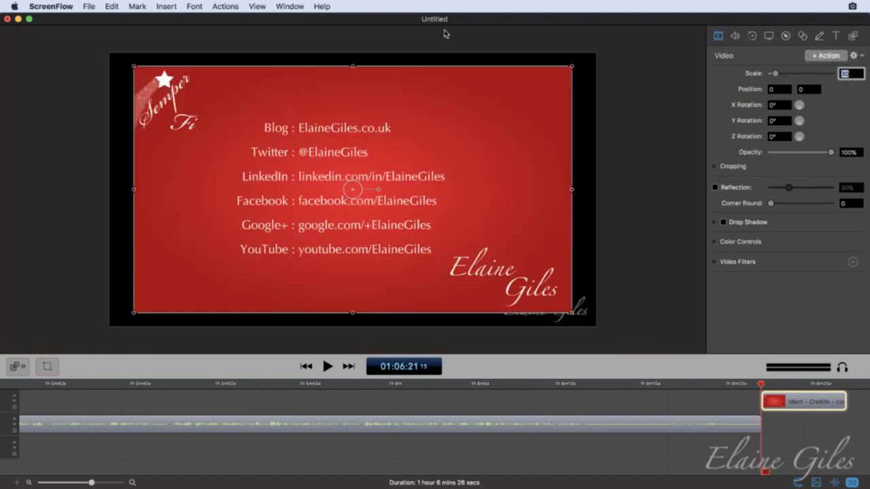
pyautogui.moveTo(286, 102); pyautogui.dragTo(281, 150)
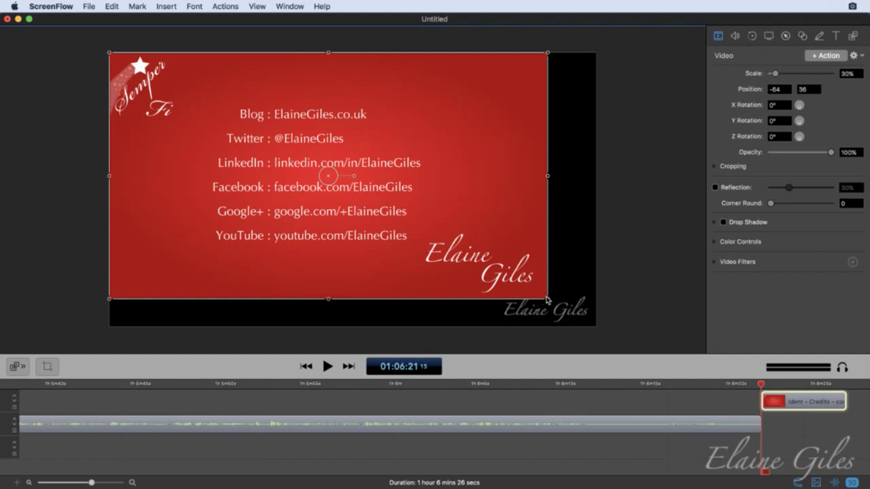
pyautogui.moveTo(547, 298); pyautogui.dragTo(583, 330)
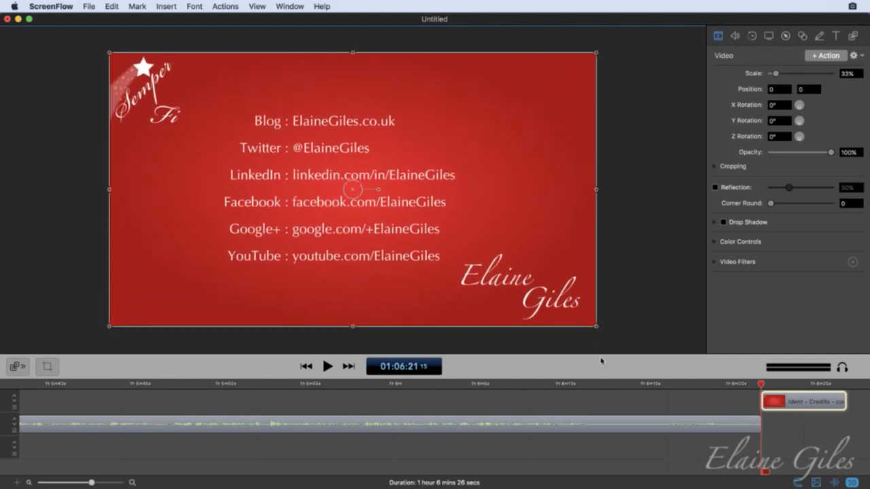
pyautogui.click(592, 399)
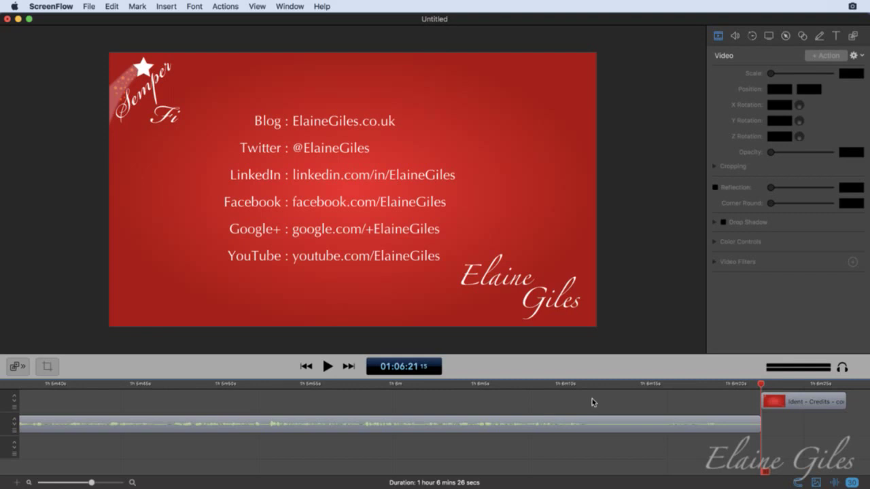
# - Save the new project as Affinity Photo in the Data folder
pyautogui.press('super+s')
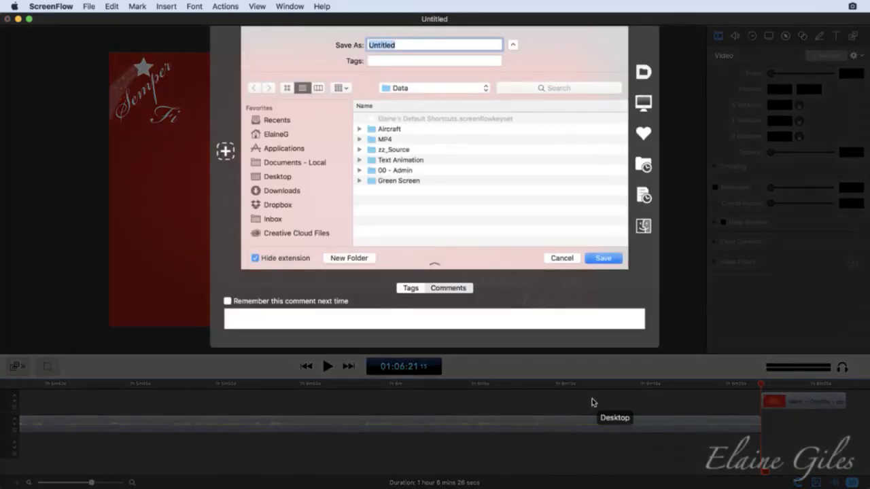
pyautogui.write('Affinity ')
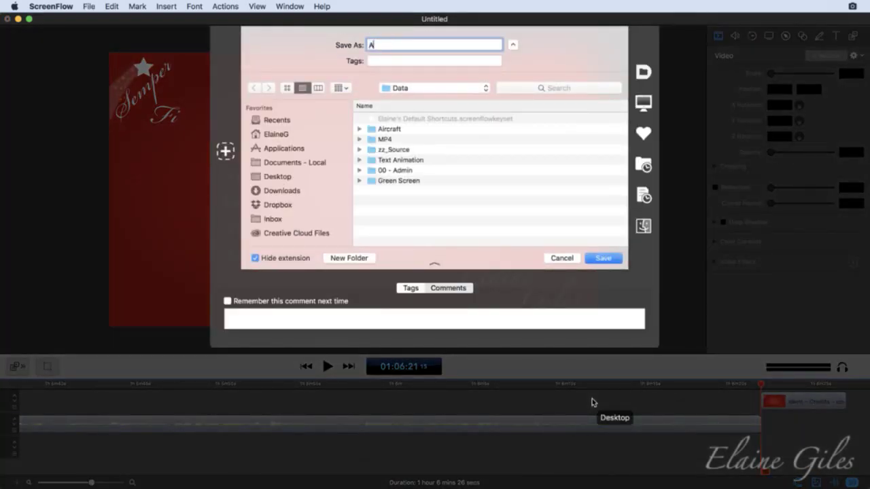
pyautogui.write('Photo')
pyautogui.press('Return')
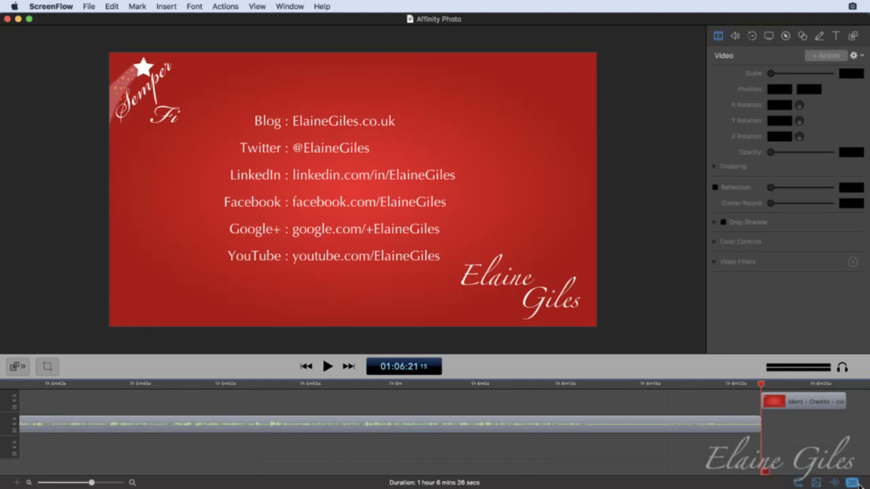
# - Change the document's timeline framerate to 60 fps
pyautogui.click(856, 483)
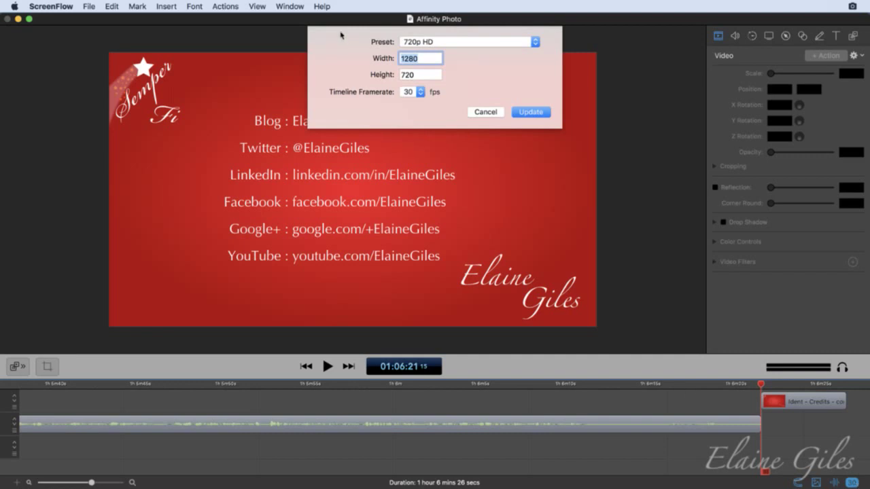
pyautogui.click(421, 92)
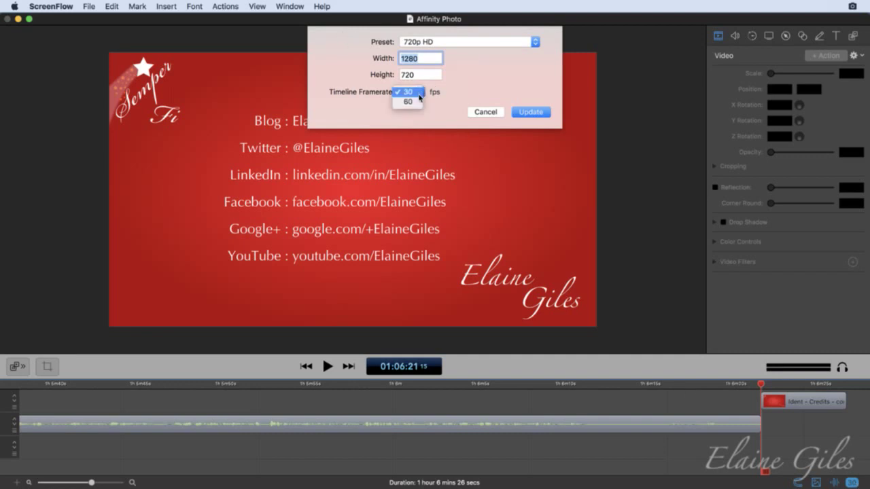
pyautogui.click(409, 101)
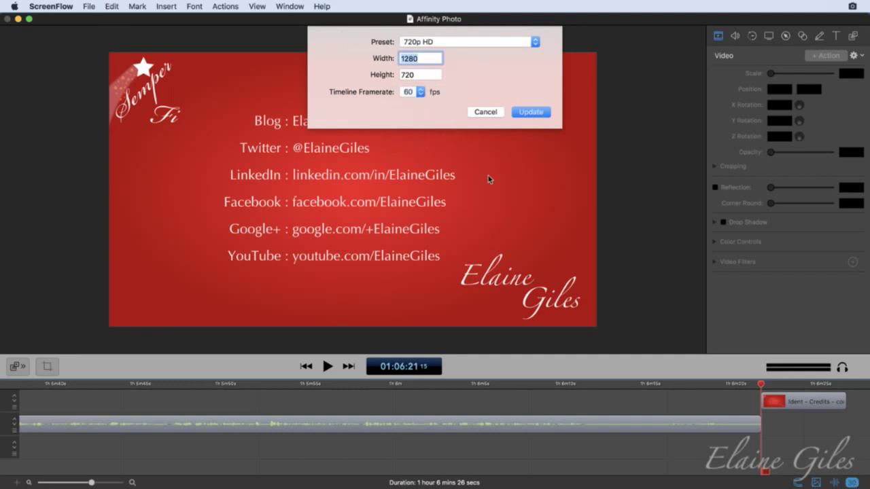
pyautogui.click(531, 113)
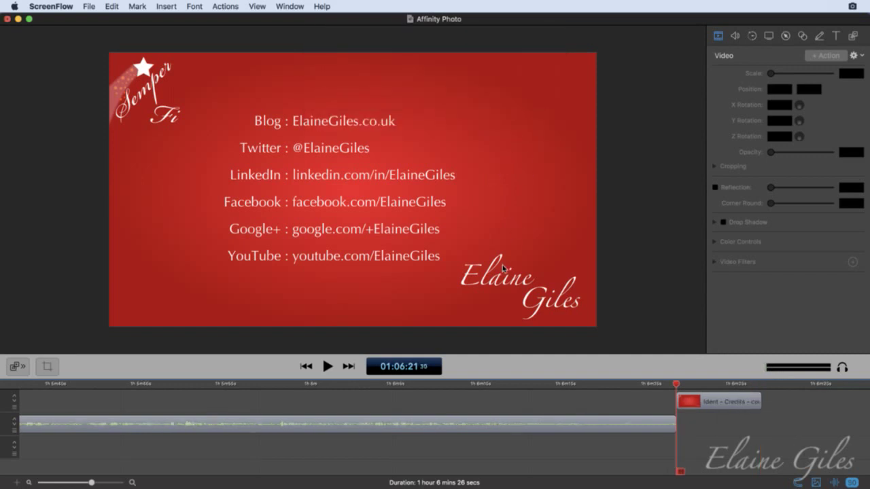
# - Save the changes to the Affinity Photo project and close it
pyautogui.moveTo(543, 384); pyautogui.dragTo(548, 386)
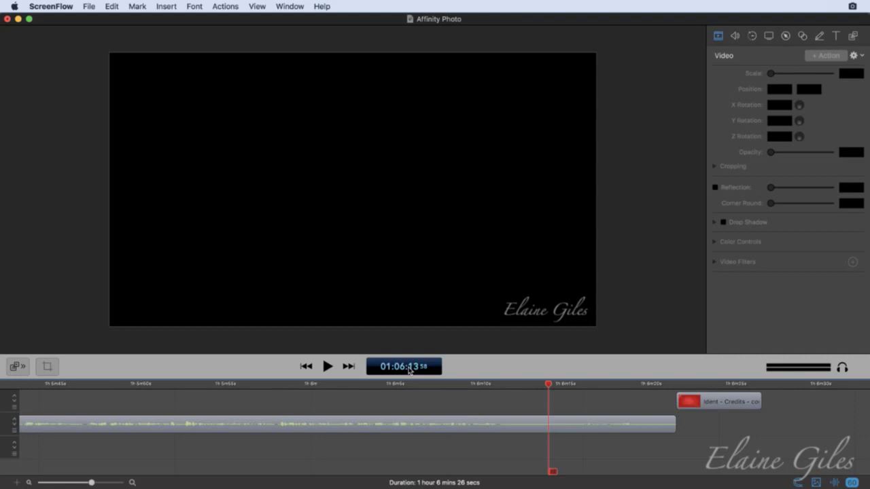
pyautogui.hotkey('ctrl', 'z')
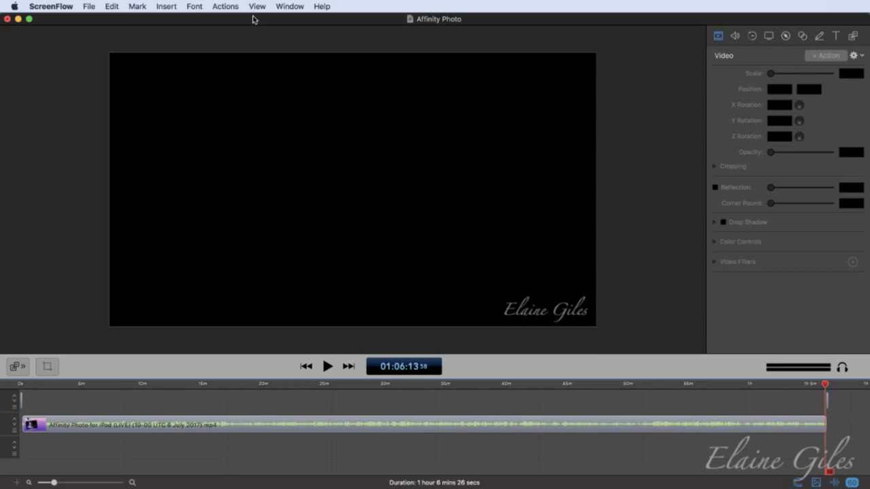
pyautogui.press('super+s')
pyautogui.press('super+w')
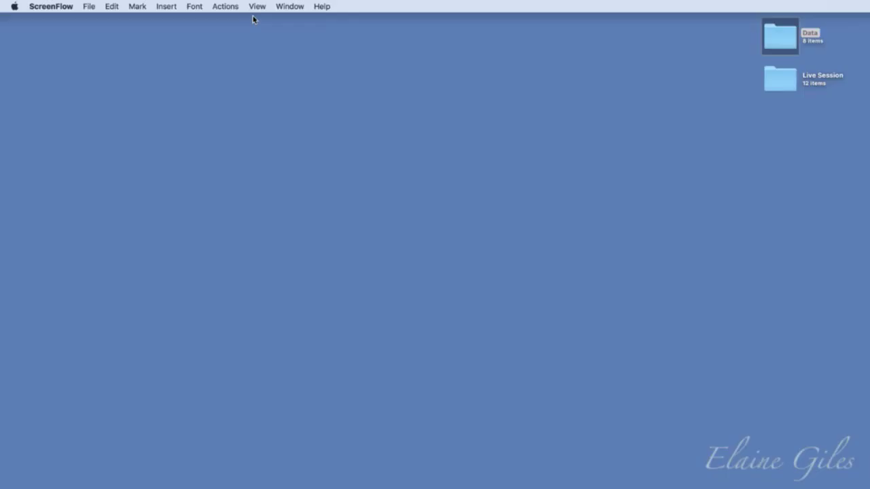
# - Reopen the Aircraft project from the recently used documents
pyautogui.click(89, 6)
pyautogui.moveTo(126, 44)
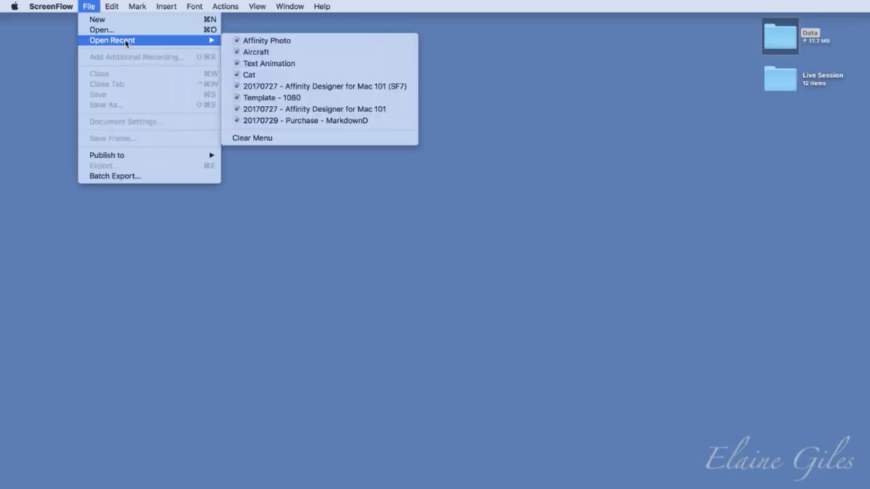
pyautogui.click(245, 51)
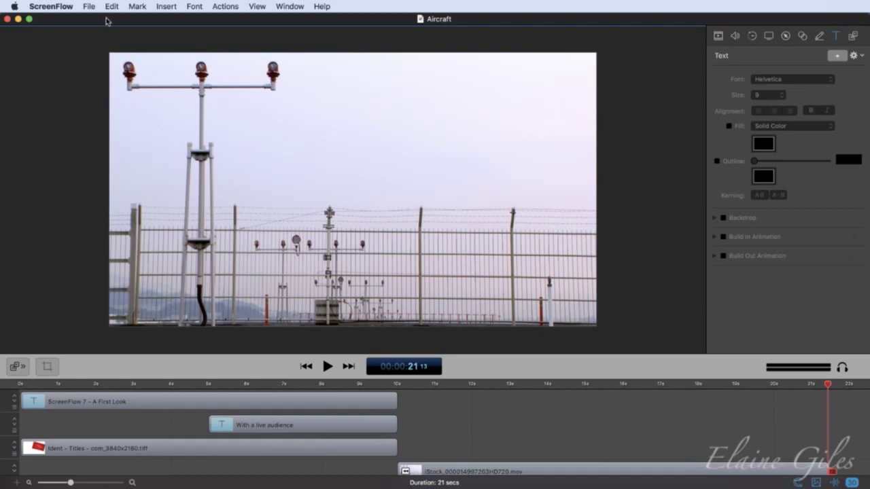
# - Open the export settings for the Aircraft project, choose the Automatic type and set the resolution to 1280 x 720
pyautogui.click(89, 6)
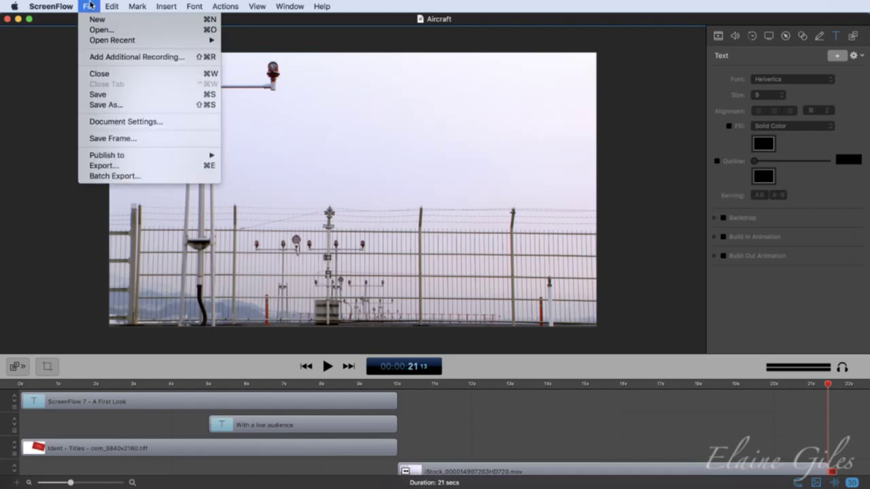
pyautogui.click(119, 166)
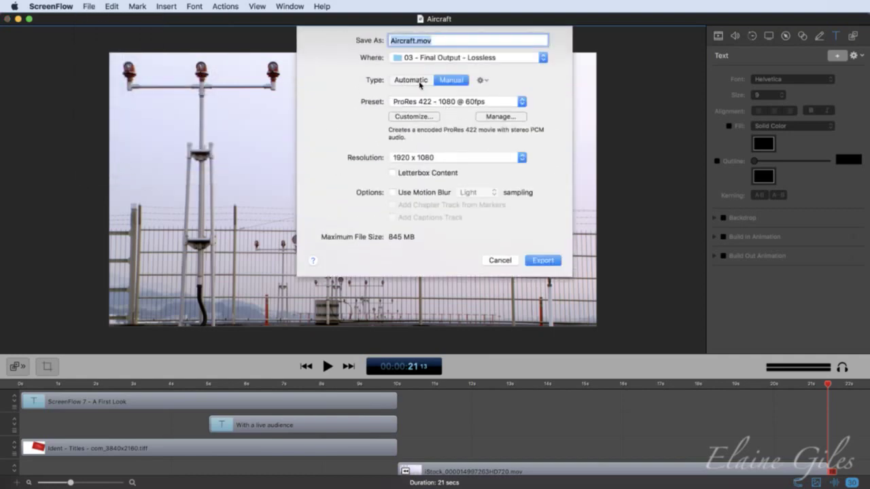
pyautogui.click(411, 80)
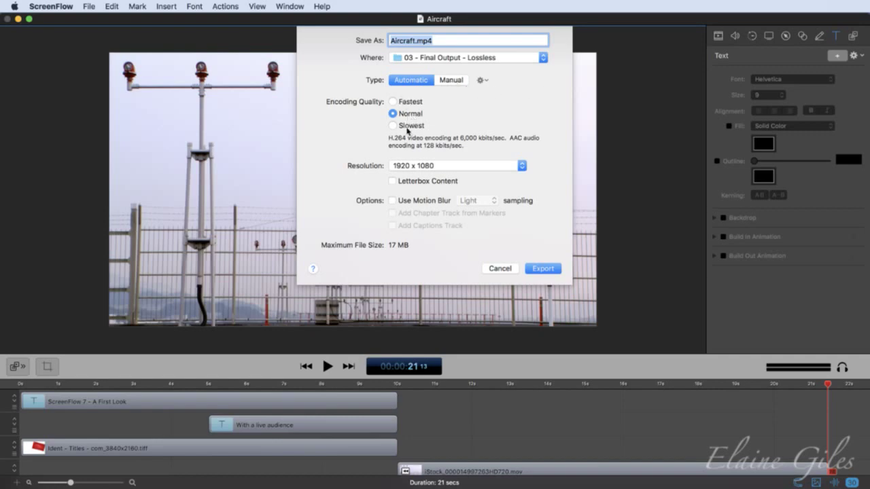
pyautogui.click(422, 167)
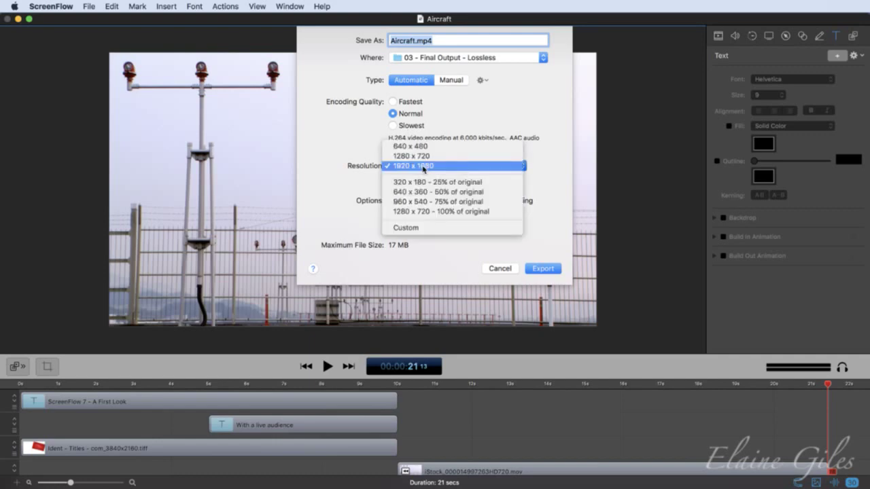
pyautogui.click(426, 156)
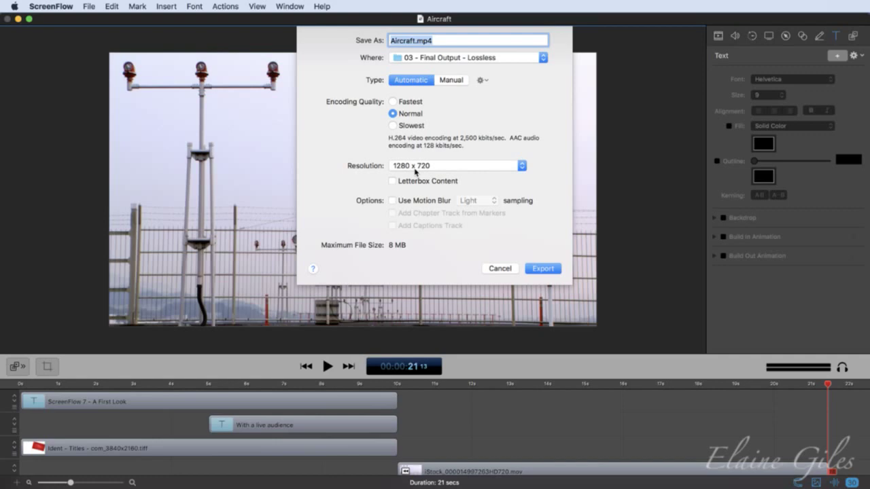
# - Examine the Manual export options: the preset list, the ProRes 422 - 1080 @ 60fps customization settings and the preset manager
pyautogui.click(452, 80)
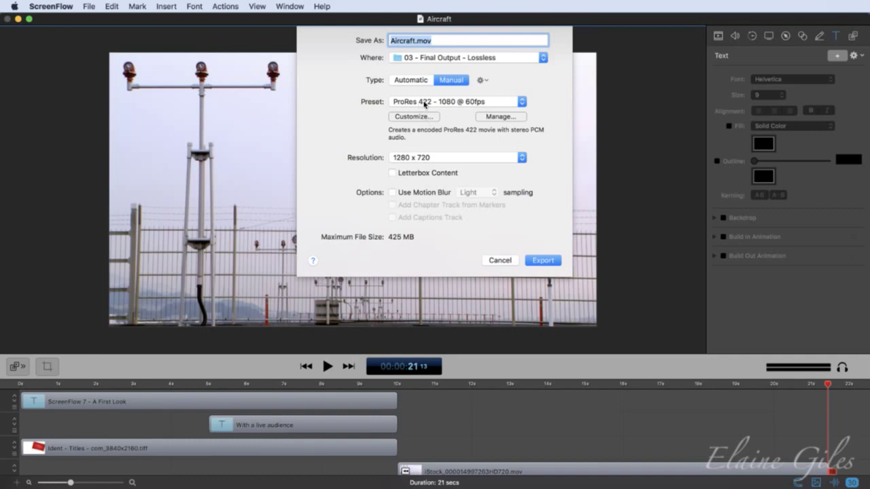
pyautogui.click(440, 103)
pyautogui.scroll(2, 442, 93)
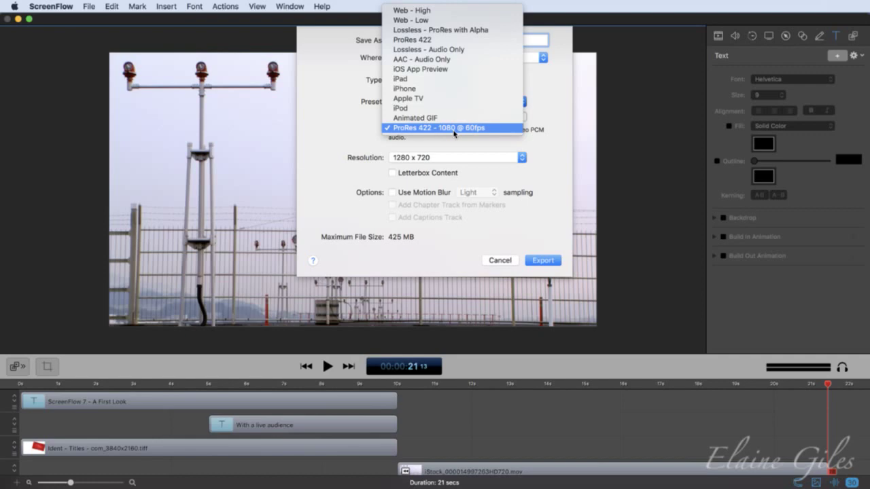
pyautogui.click(503, 127)
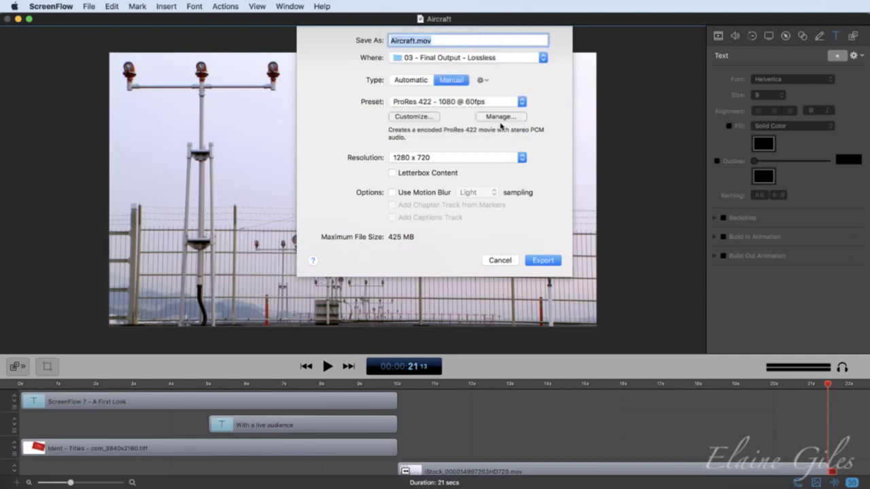
pyautogui.click(421, 118)
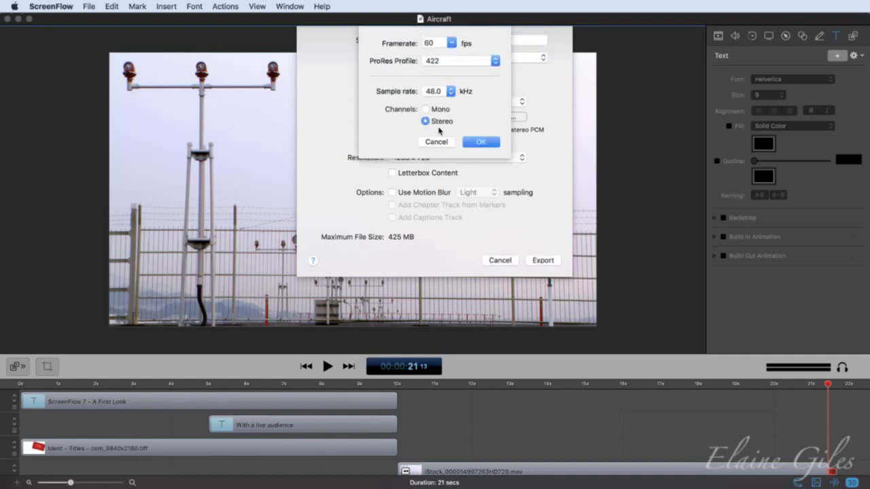
pyautogui.click(437, 142)
pyautogui.click(500, 117)
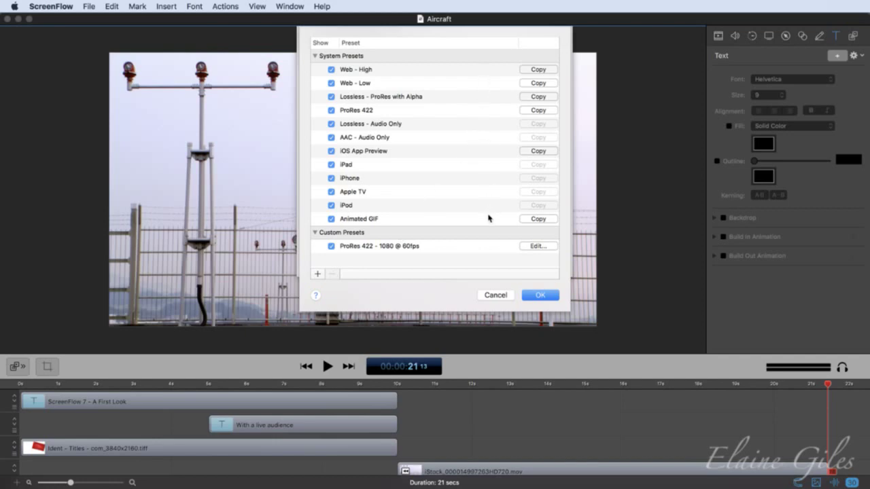
pyautogui.click(497, 295)
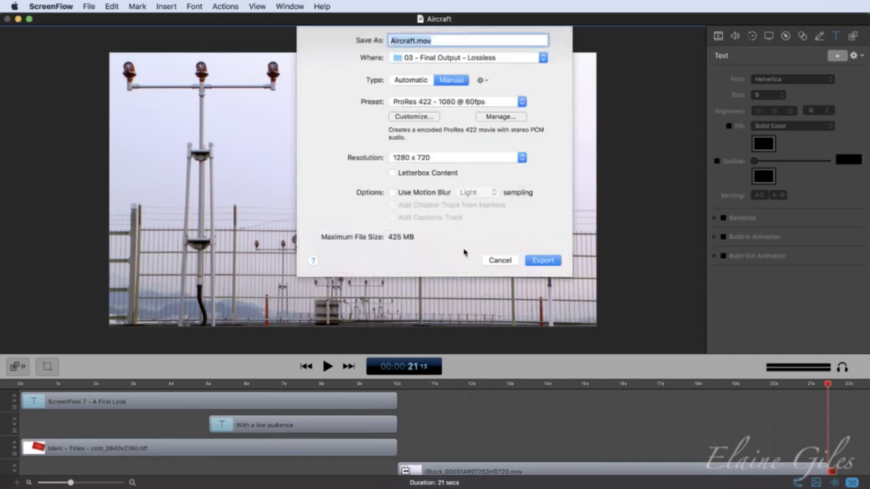
# - Compare the maximum file sizes for Automatic export at 1920 x 1080 and 1280 x 720 with that of the Manual preset
pyautogui.click(421, 79)
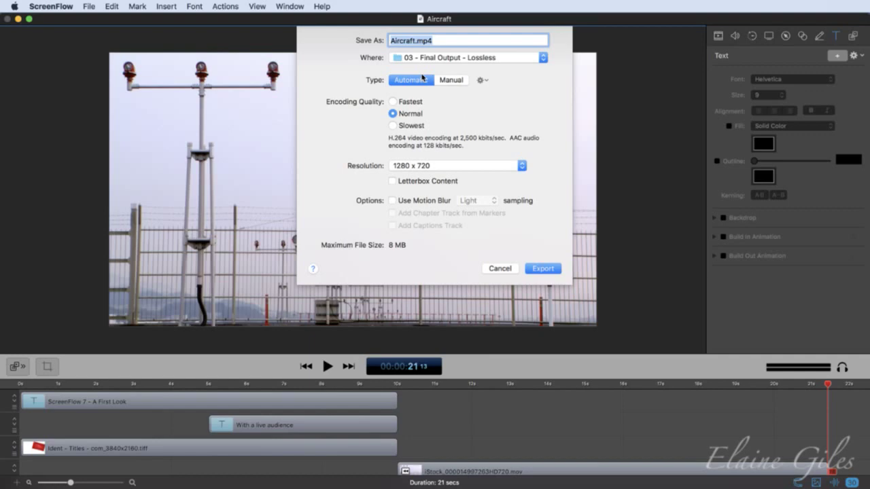
pyautogui.click(411, 167)
pyautogui.click(413, 175)
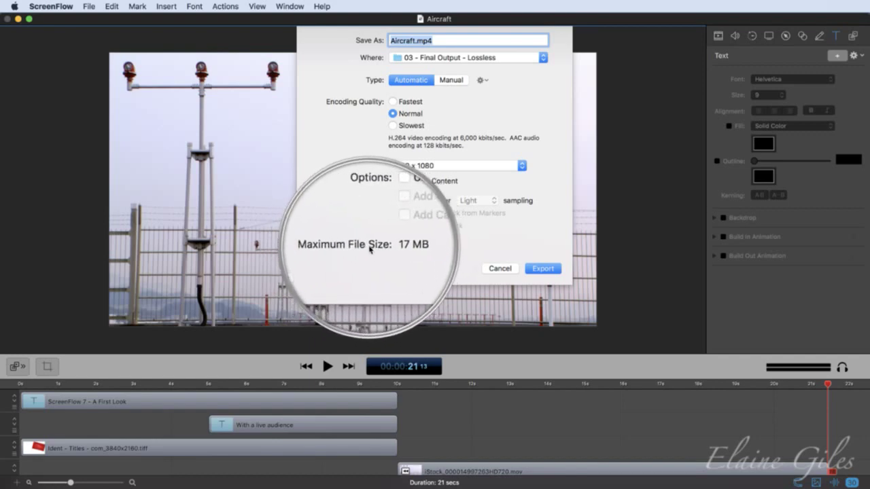
pyautogui.click(434, 166)
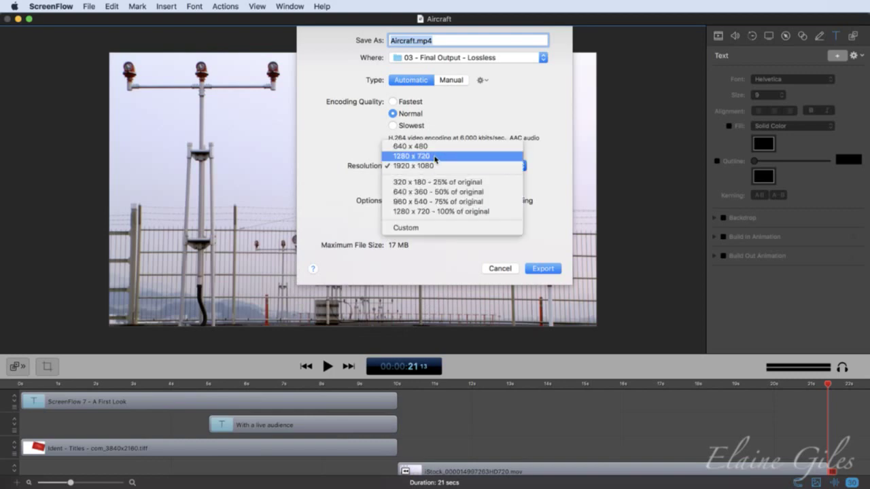
pyautogui.click(418, 155)
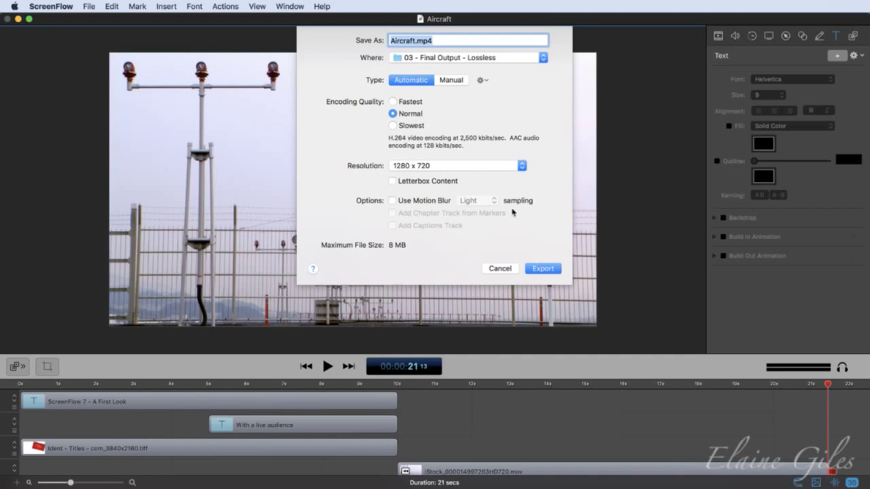
pyautogui.click(455, 81)
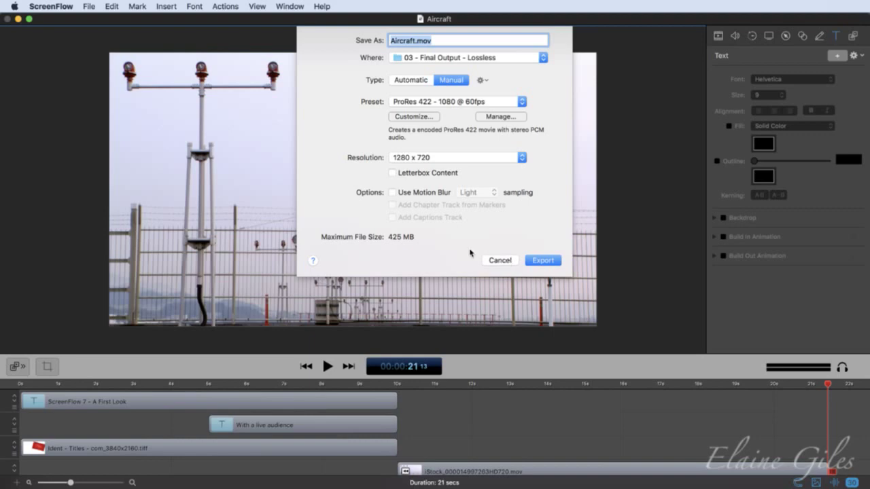
# - Export Aircraft.mp4 to the Desktop using the Automatic type
pyautogui.click(420, 79)
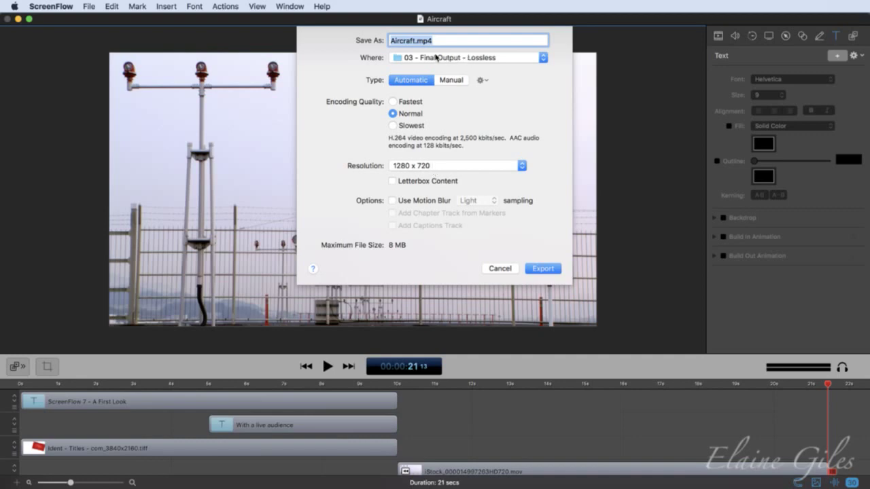
pyautogui.click(437, 57)
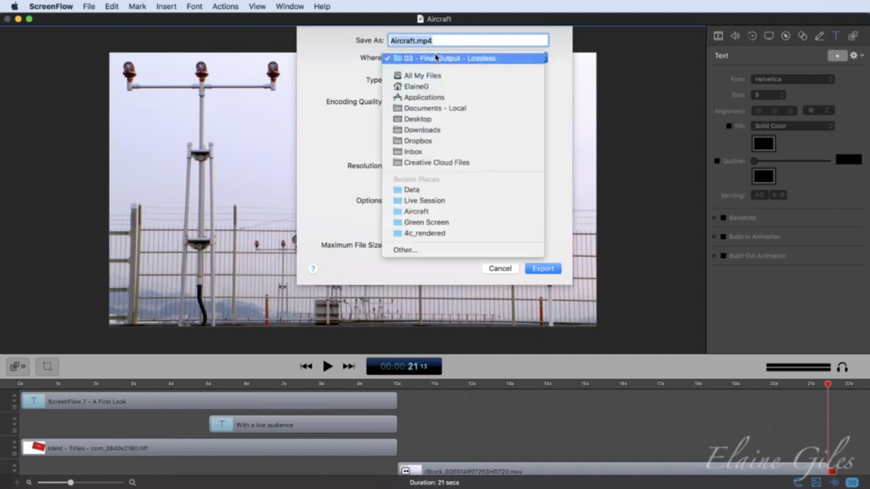
pyautogui.click(421, 120)
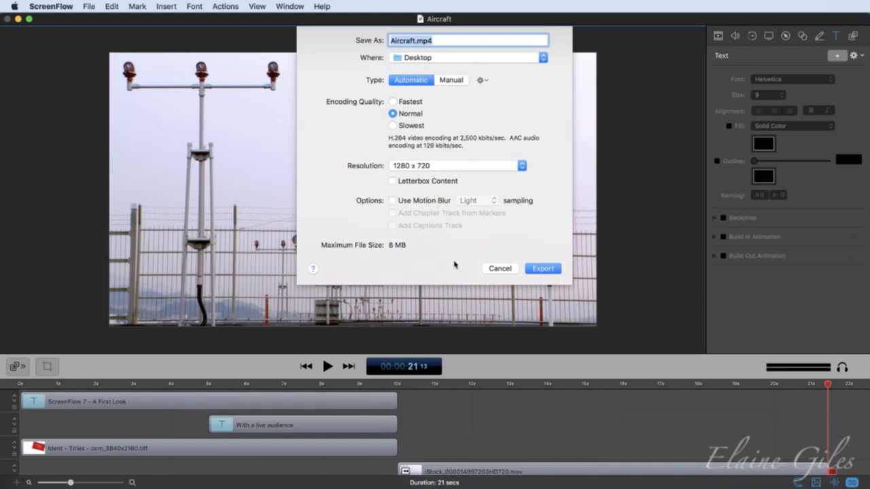
pyautogui.click(541, 269)
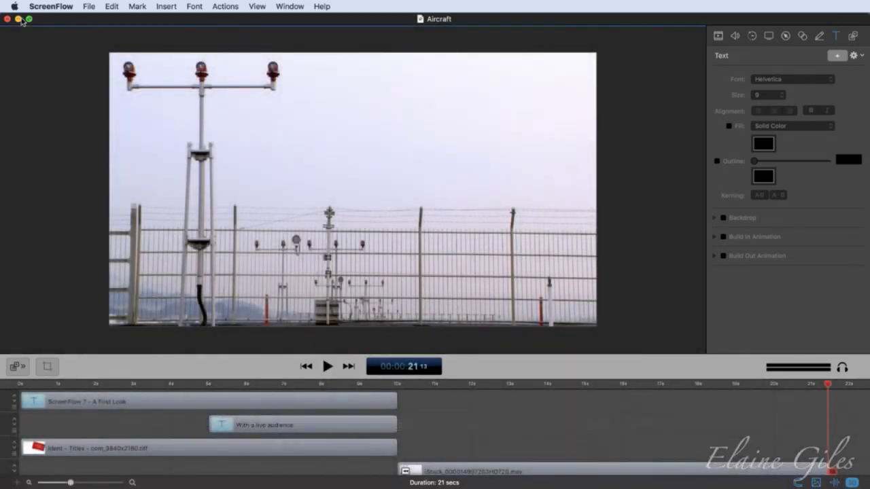
# - Minimize the project and inspect the file information of the exported Aircraft.mp4 on the desktop
pyautogui.click(19, 19)
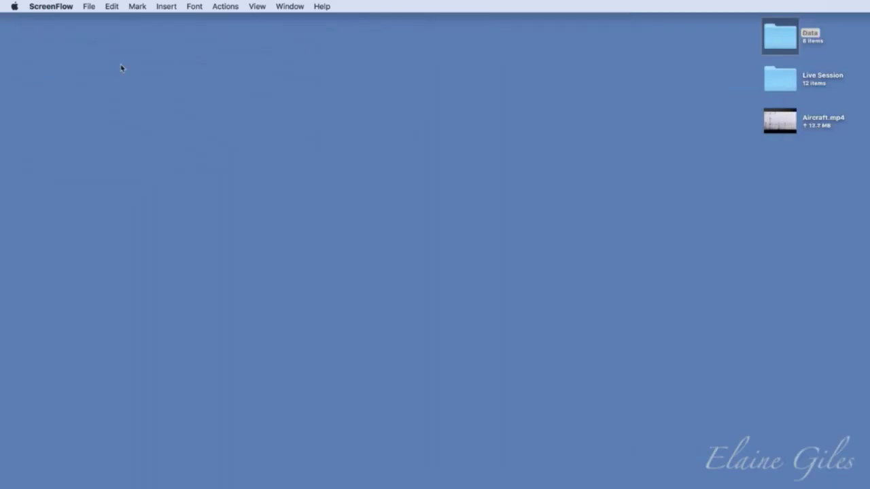
pyautogui.click(766, 117)
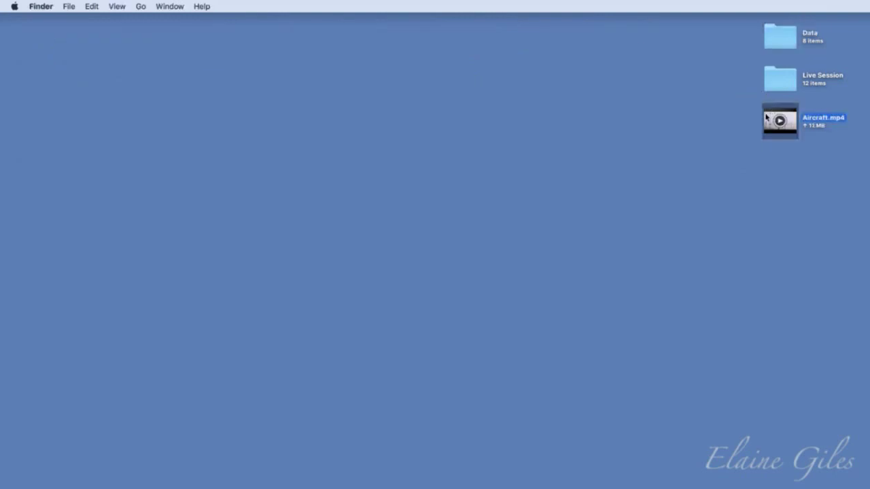
pyautogui.press('super+i')
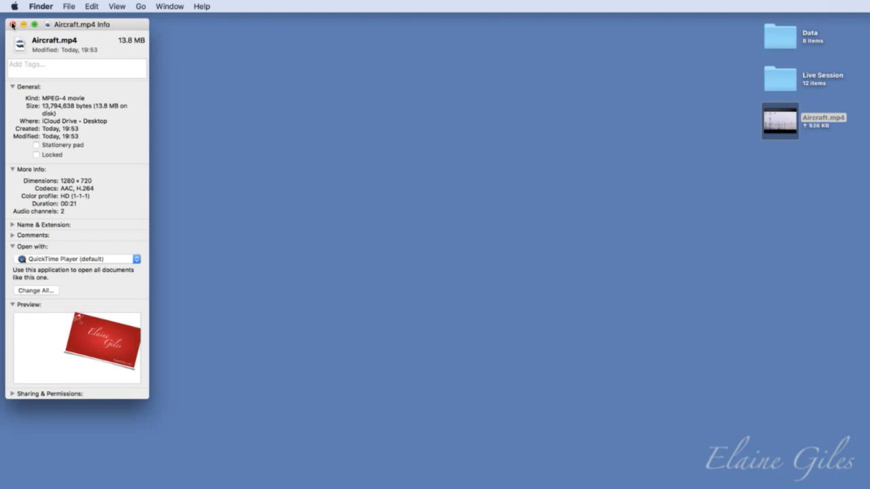
pyautogui.click(12, 25)
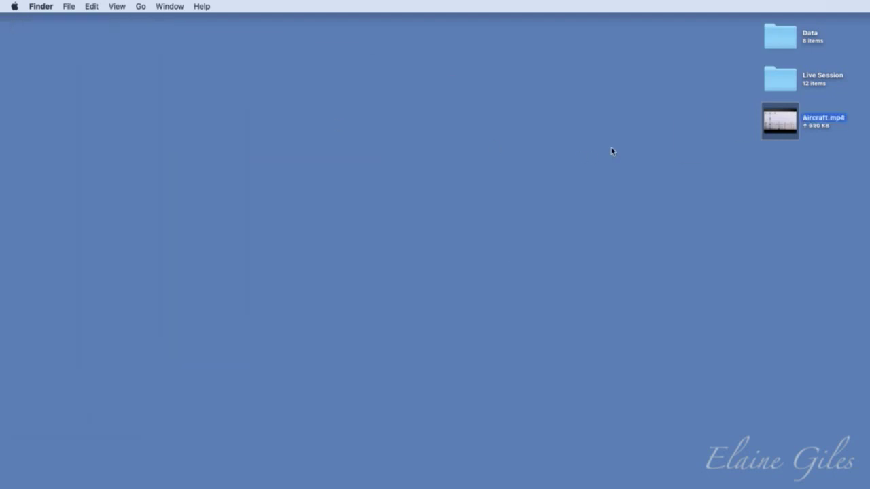
# - Switch back to ScreenFlow and open the Publish to Box settings for the Aircraft project
pyautogui.hotkey('alt', 'space')
pyautogui.write('sf')
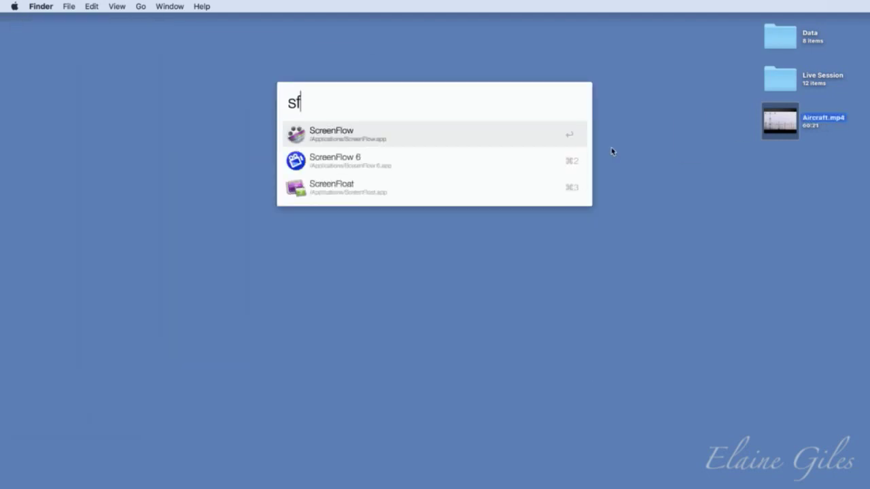
pyautogui.press('Return')
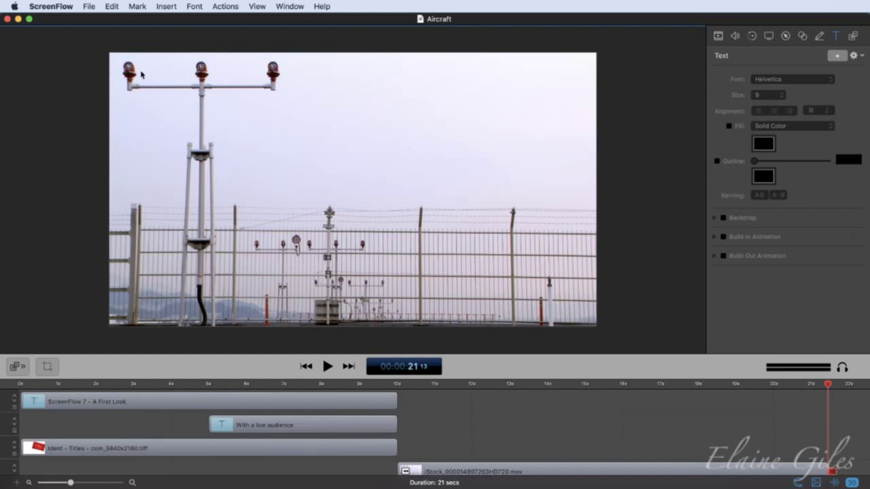
pyautogui.click(90, 6)
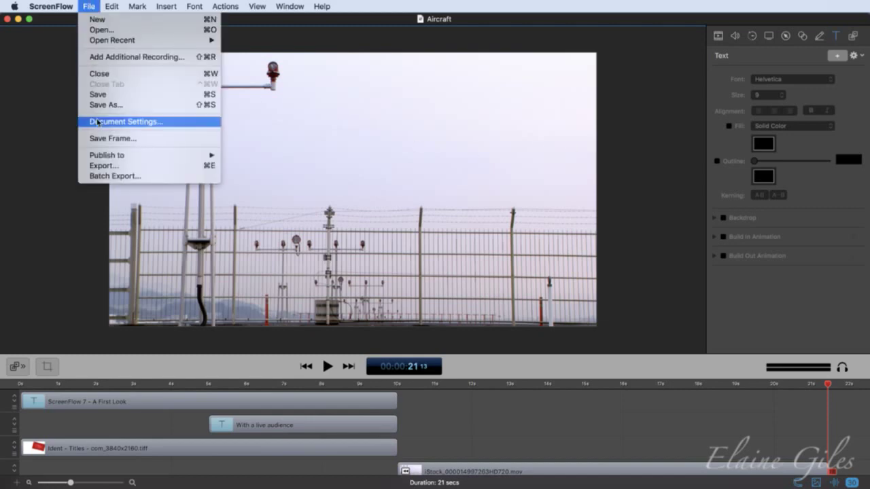
pyautogui.moveTo(112, 156)
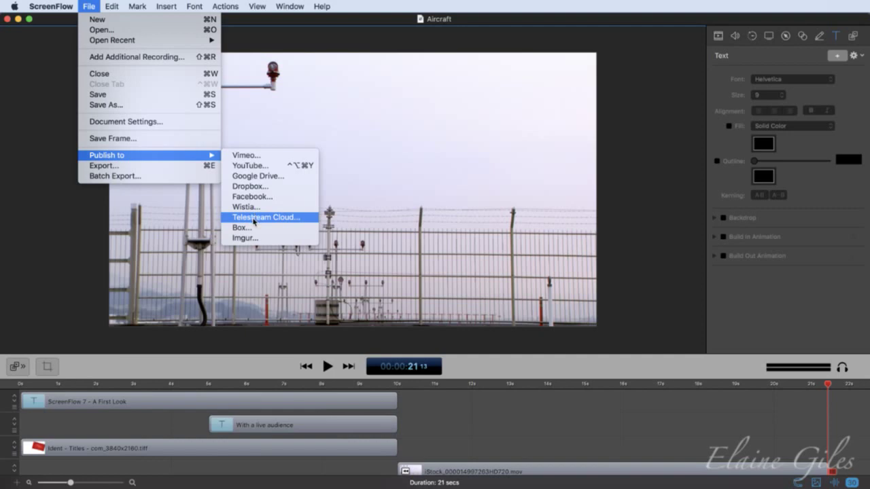
pyautogui.click(261, 228)
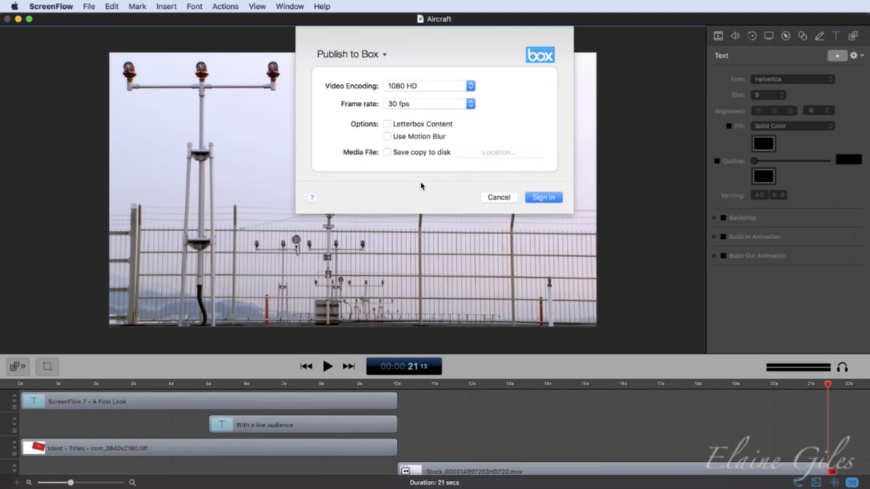
# - Set the Box video encoding to 720 HD and check the available frame rates, keeping 30 fps
pyautogui.click(445, 87)
pyautogui.click(441, 95)
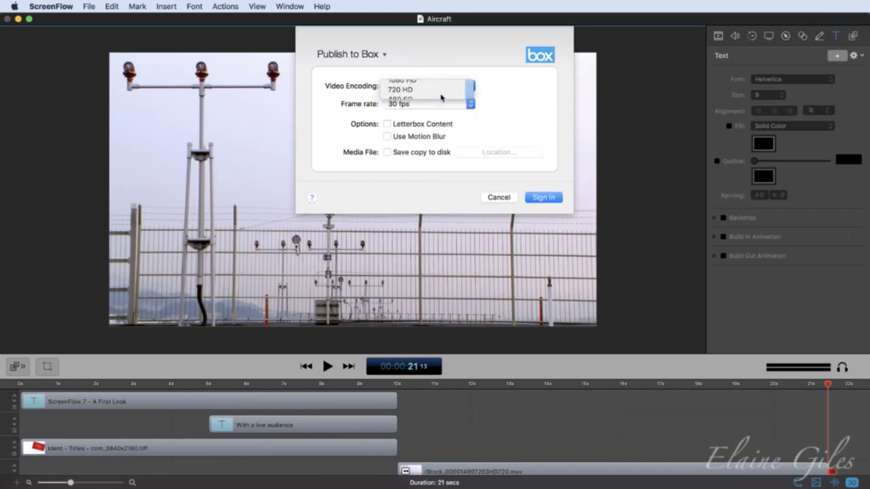
pyautogui.click(465, 105)
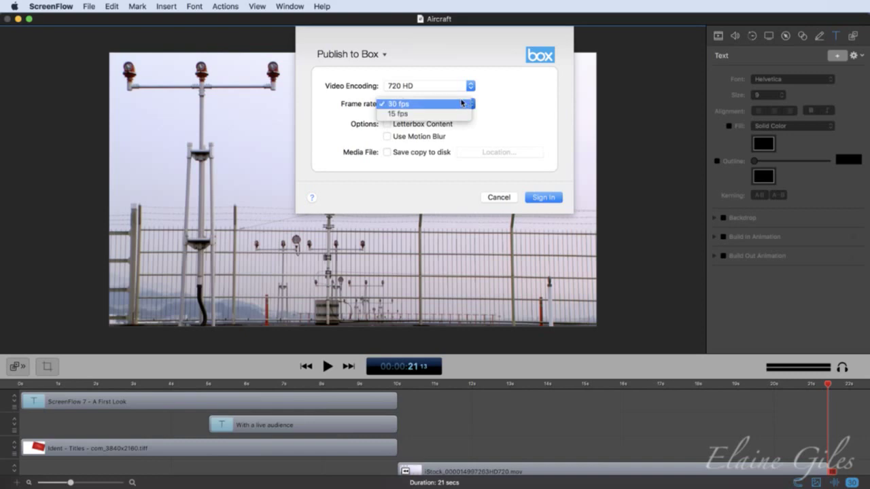
pyautogui.click(511, 103)
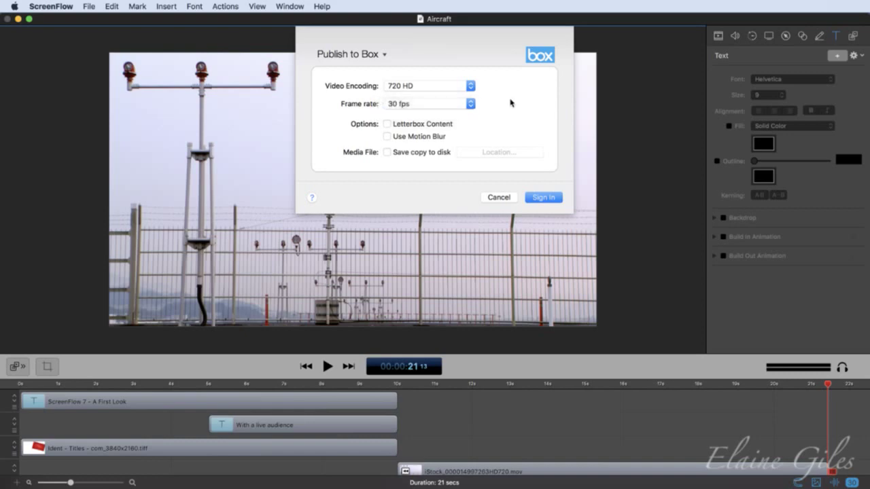
# - Enable saving a copy of the published media to disk, named Aircraft in the Movies folder
pyautogui.click(388, 153)
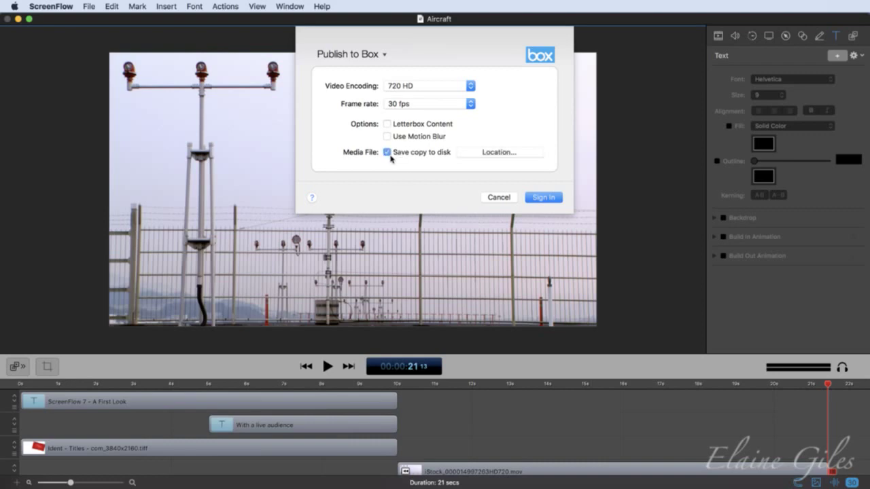
pyautogui.click(486, 153)
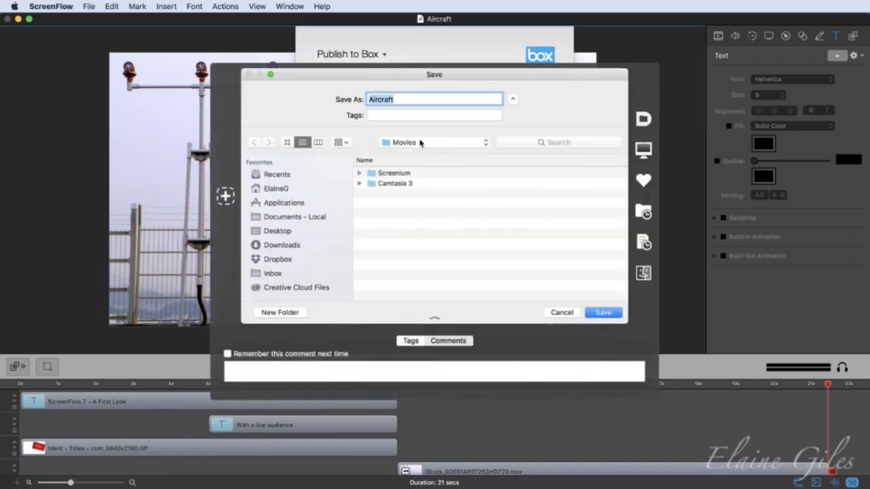
pyautogui.click(604, 312)
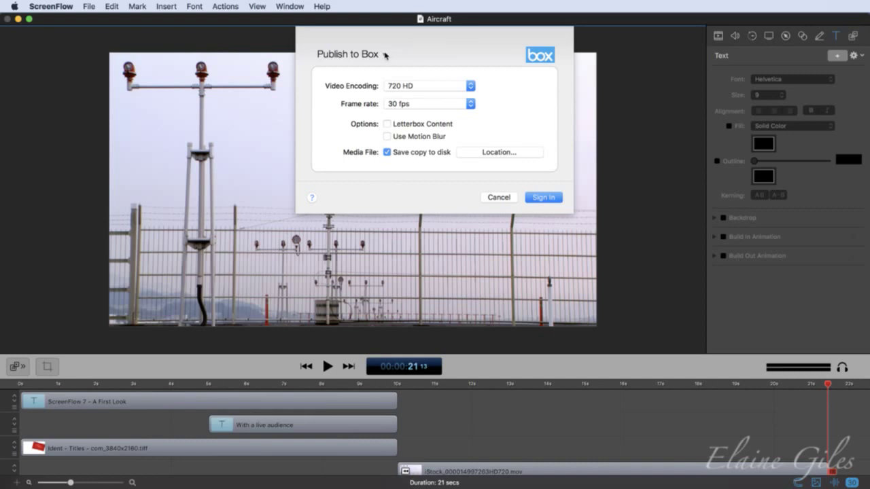
# - Look at the Publish to Dropbox settings for comparison and return to the Publish to Box settings
pyautogui.click(350, 53)
pyautogui.scroll(3, 384, 54)
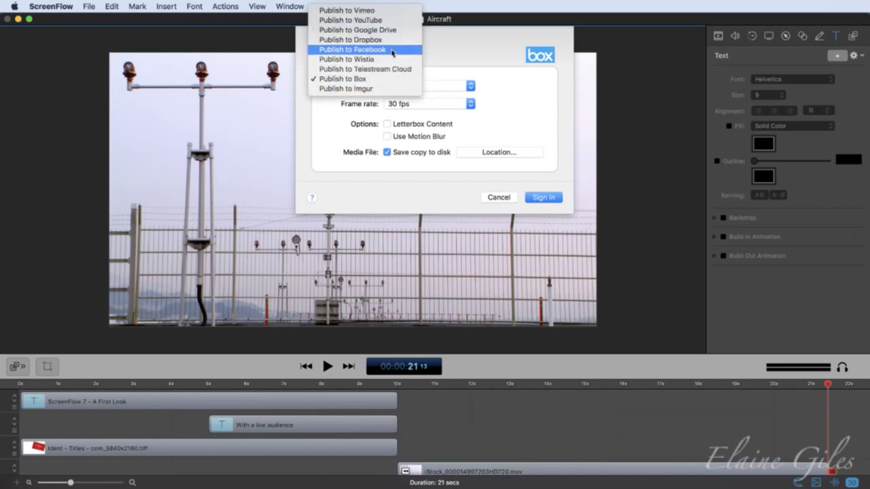
pyautogui.click(480, 53)
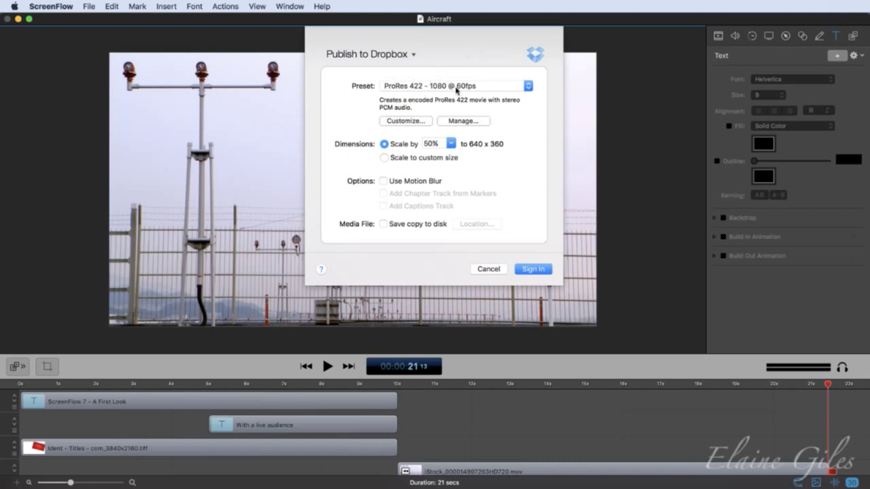
pyautogui.click(407, 54)
pyautogui.click(384, 93)
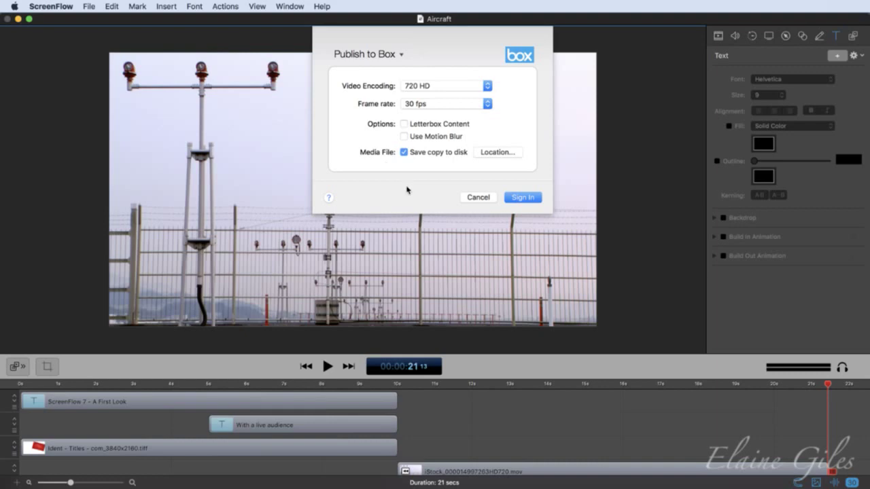
# - Sign in to Box, filling the account e-mail and password from the saved Box login, and grant ScreenFlow access
pyautogui.click(519, 197)
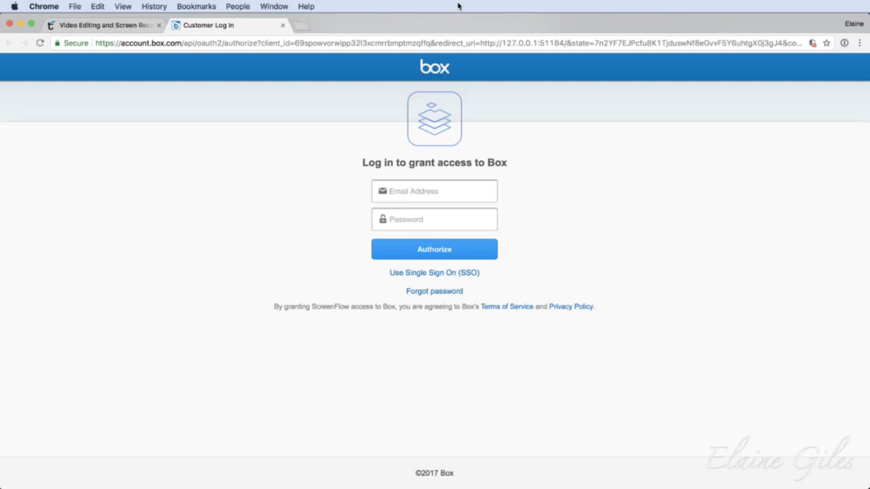
pyautogui.click(844, 43)
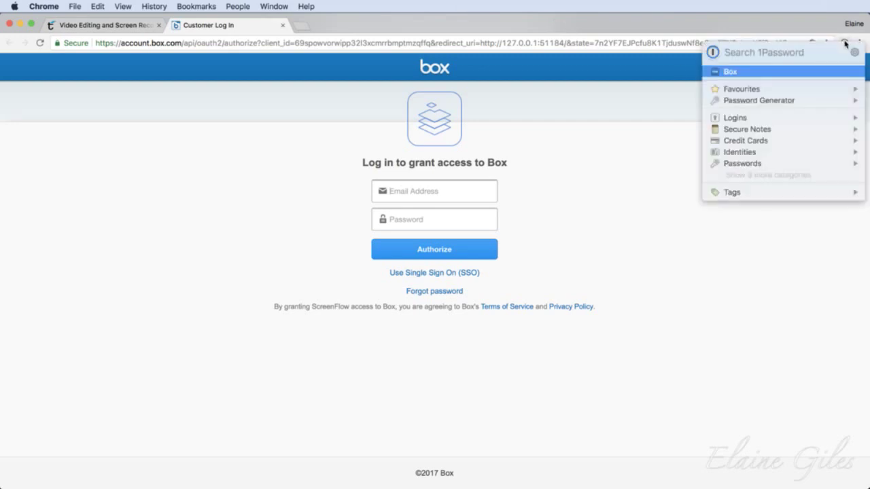
pyautogui.click(754, 73)
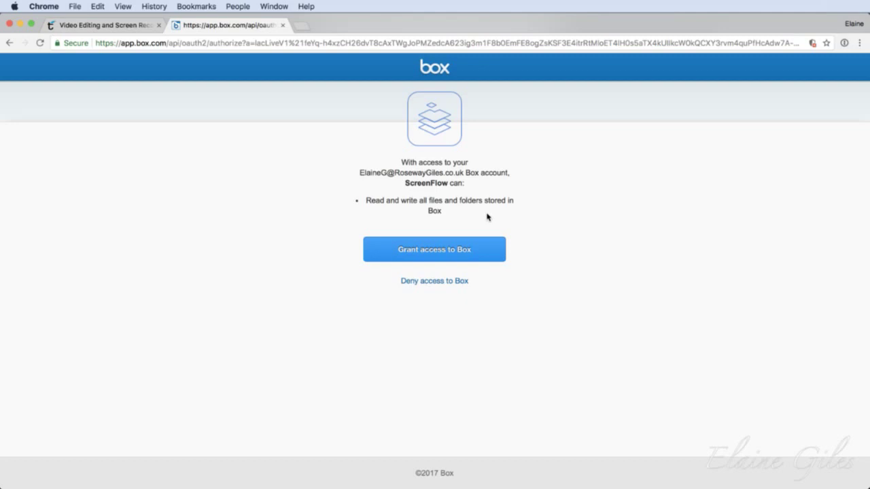
pyautogui.click(478, 252)
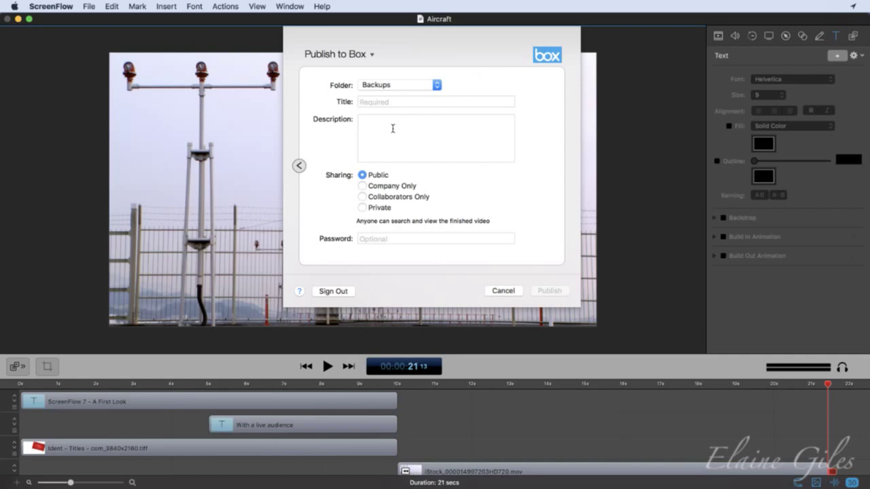
# - Publish the video to Box with the title Aircraft and the description "Description of my video", leaving the optional password empty
pyautogui.click(374, 106)
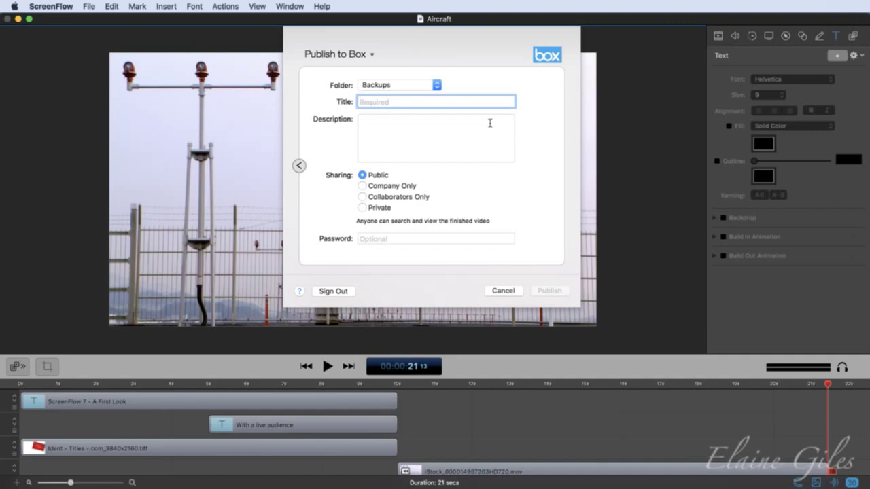
pyautogui.write('Aircraft')
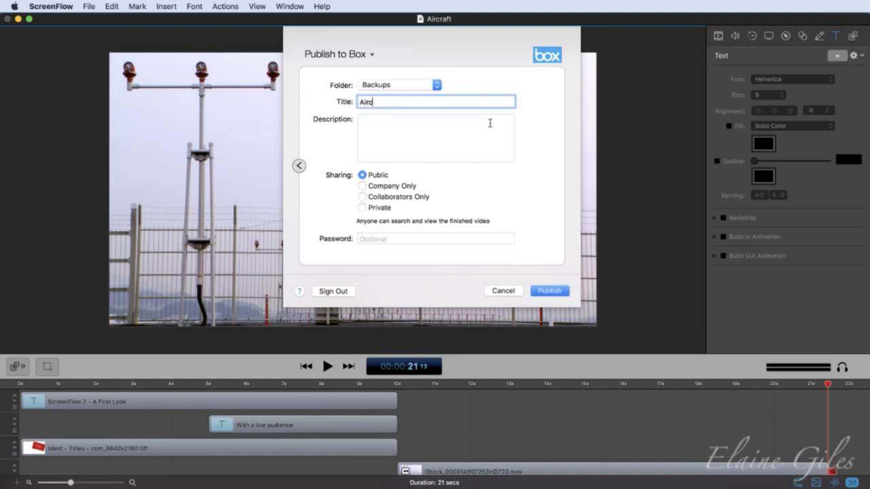
pyautogui.click(426, 139)
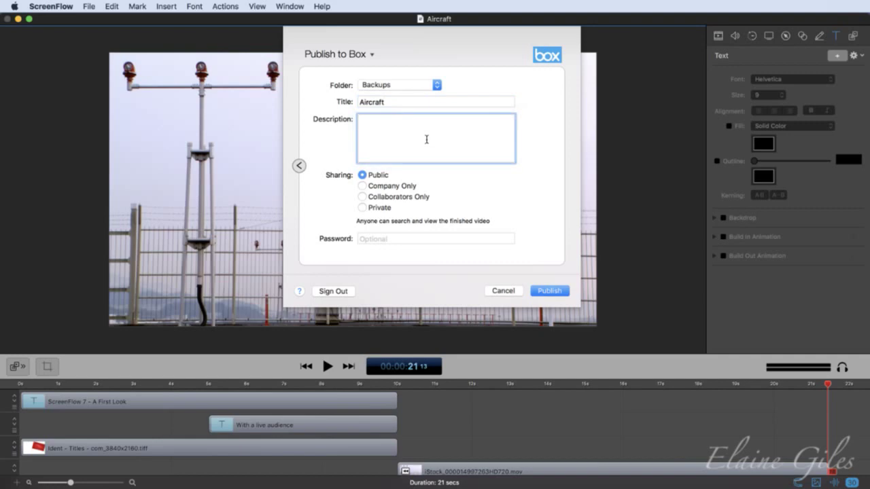
pyautogui.write('Description of my video')
pyautogui.click(395, 239)
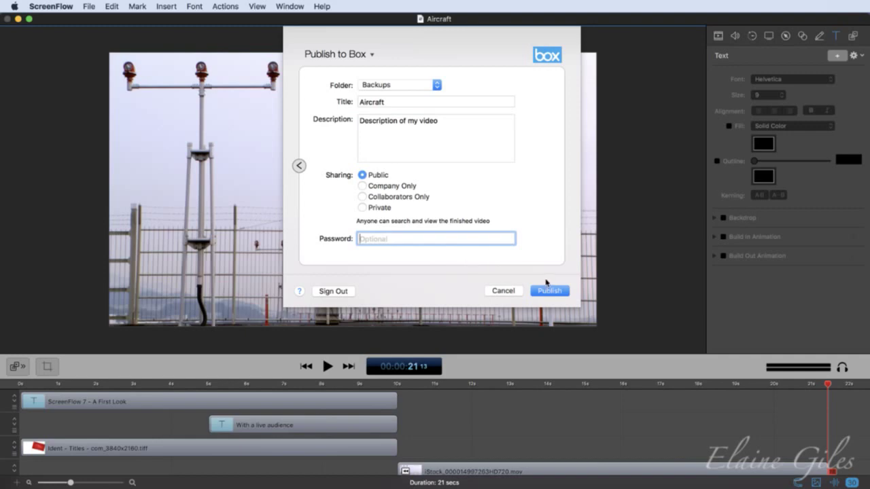
pyautogui.click(553, 292)
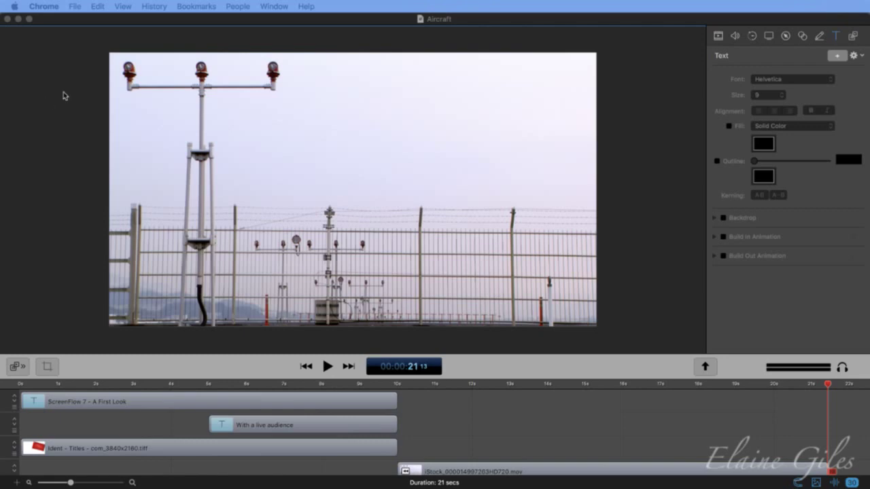
# - Switch back to ScreenFlow, open the Publish to Dropbox settings and choose the Web - High preset
pyautogui.click(236, 33)
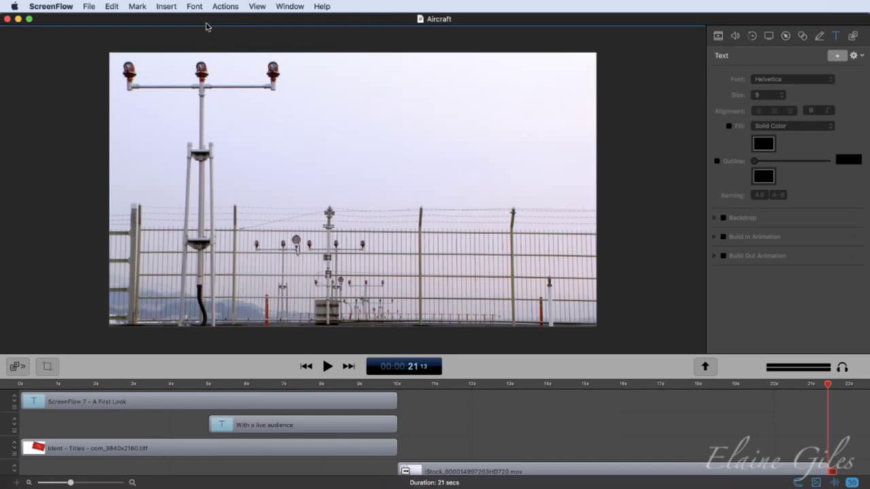
pyautogui.click(89, 6)
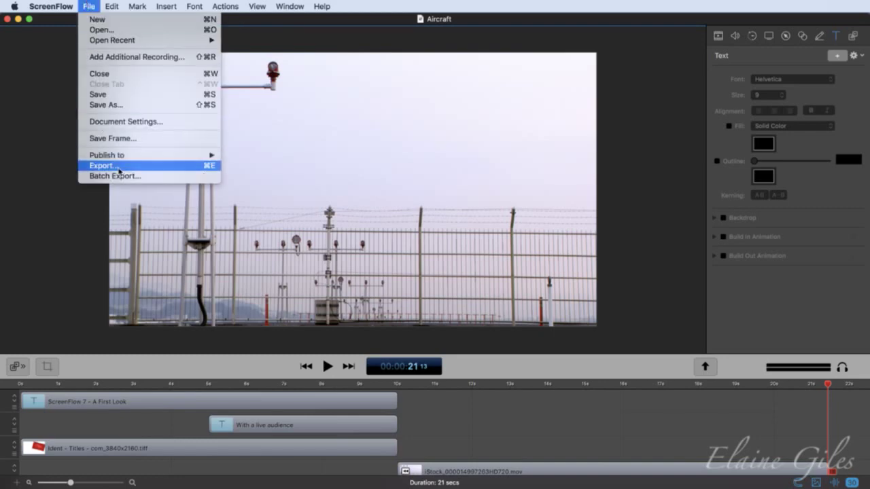
pyautogui.moveTo(132, 156)
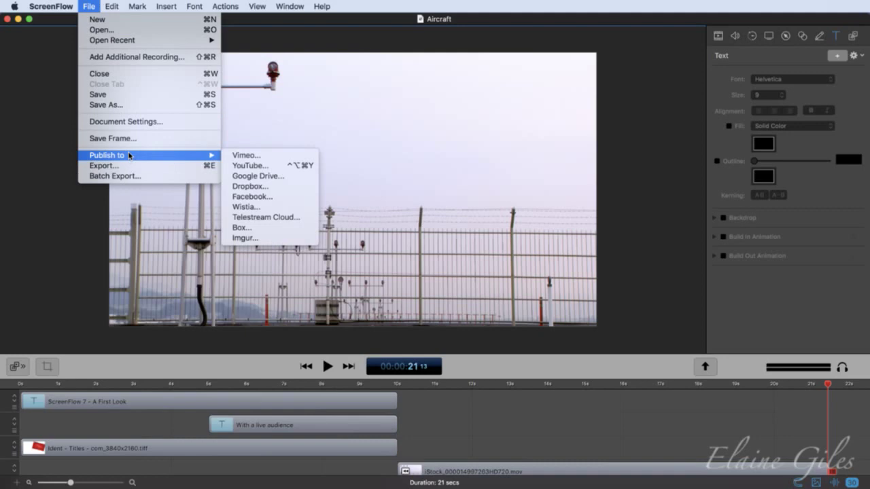
pyautogui.click(263, 187)
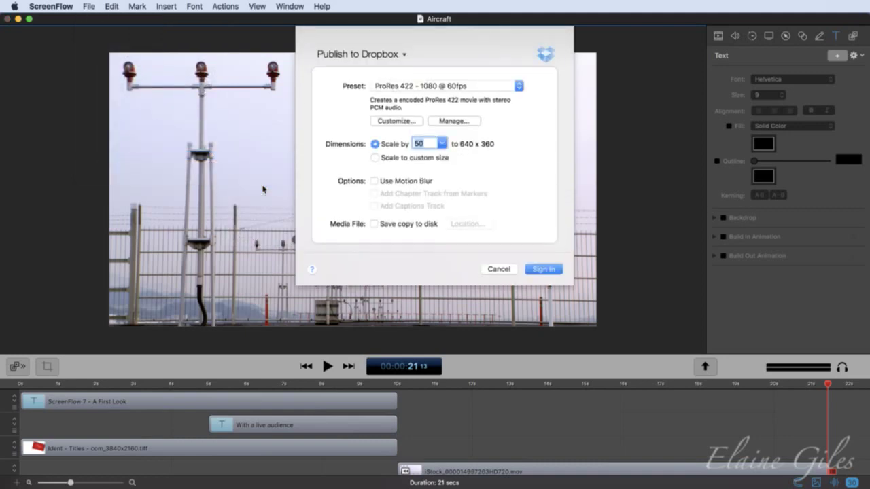
pyautogui.click(464, 85)
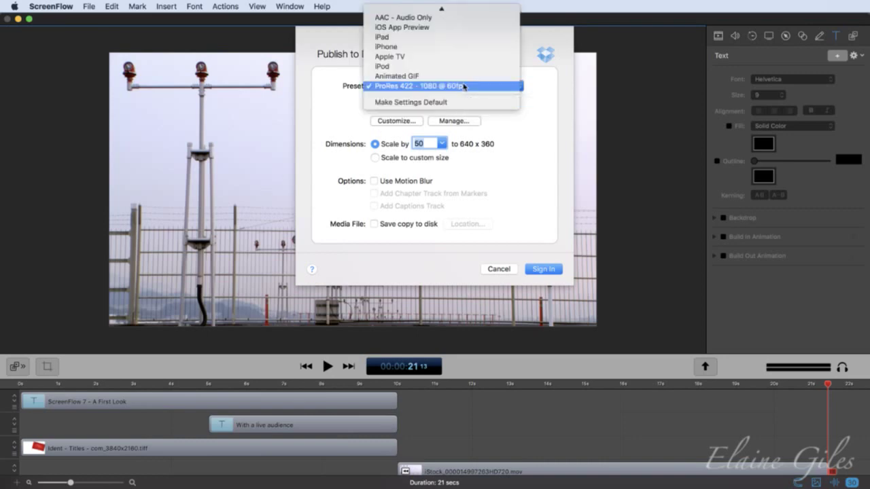
pyautogui.scroll(3, 466, 85)
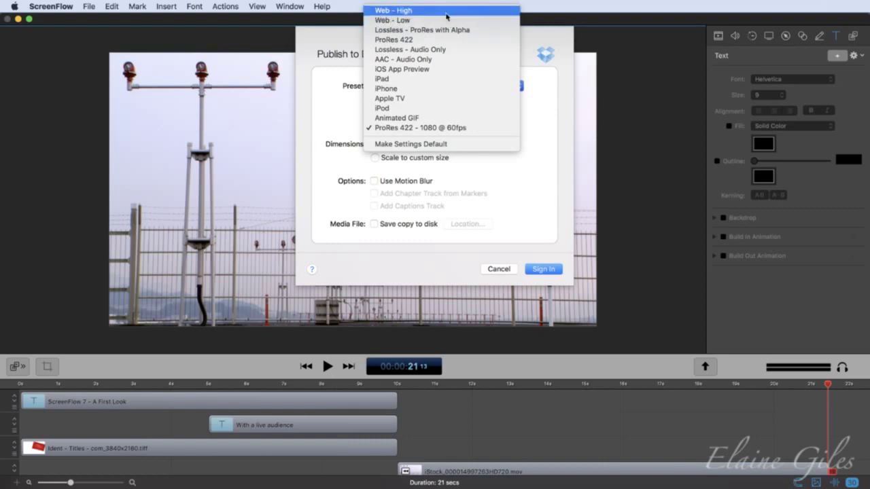
pyautogui.click(442, 10)
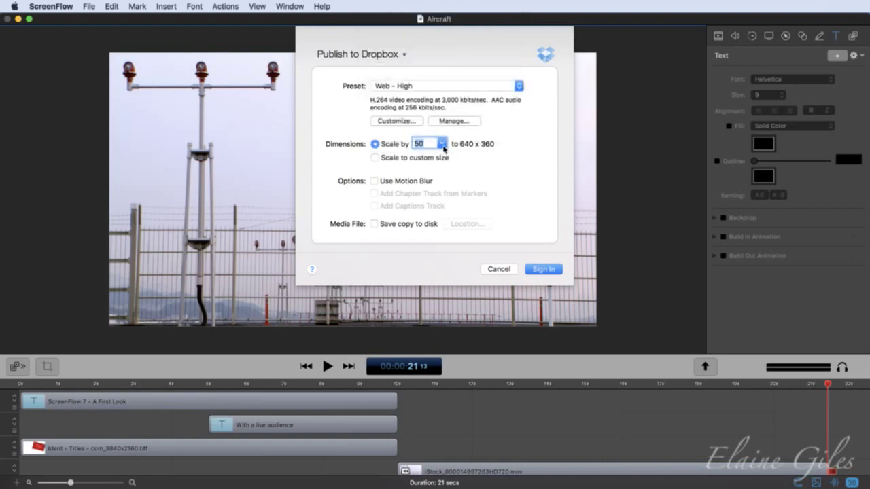
# - Look at the custom size option and set the Dropbox video dimensions to scale by 100%
pyautogui.click(392, 162)
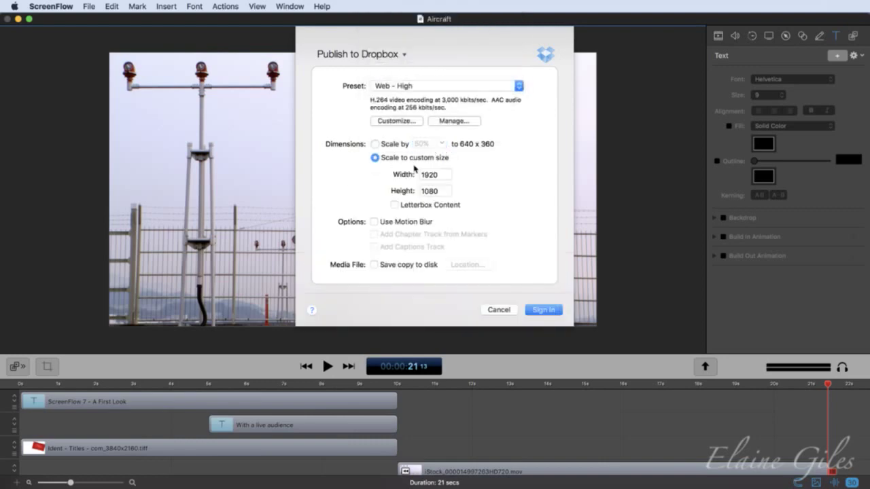
pyautogui.click(375, 144)
pyautogui.click(442, 144)
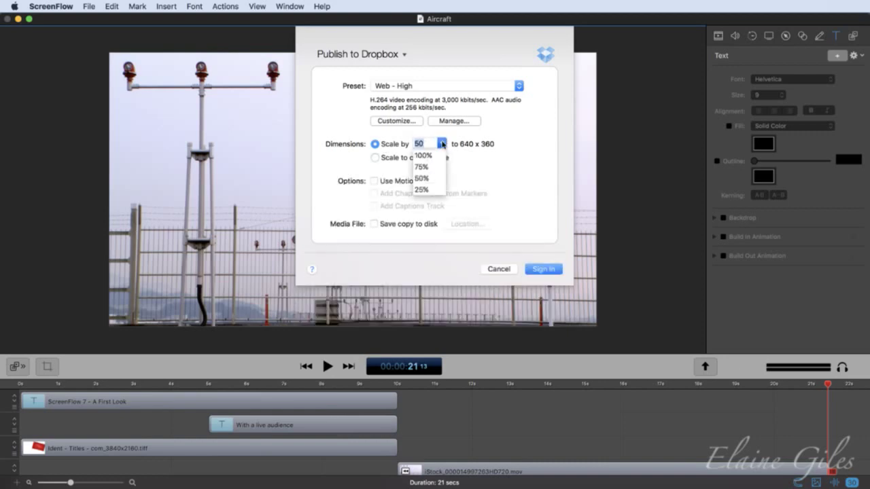
pyautogui.click(428, 156)
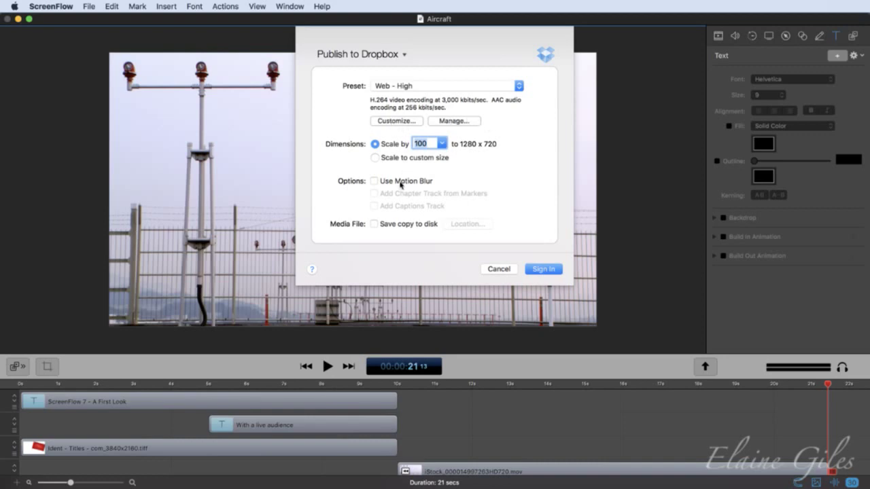
# - Enable saving a copy of the Dropbox media to disk, named Aircraft in the Data folder on the Desktop
pyautogui.click(375, 224)
pyautogui.click(468, 224)
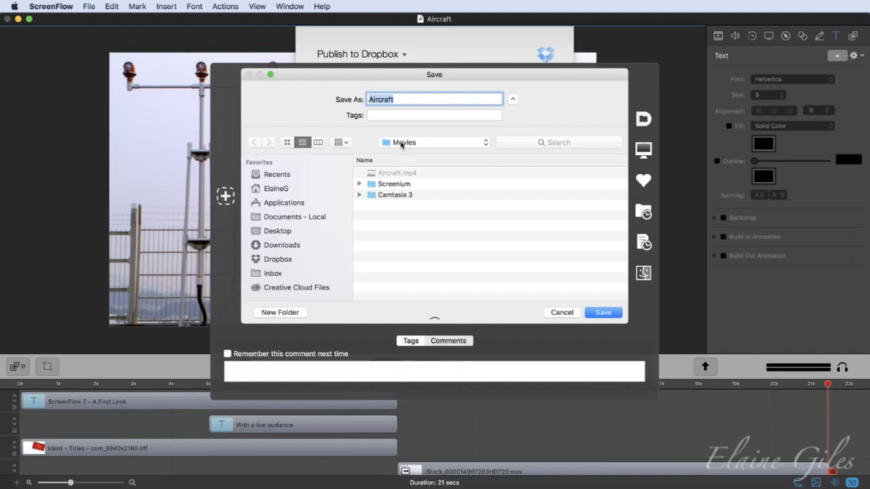
pyautogui.click(282, 232)
pyautogui.doubleClick(385, 184)
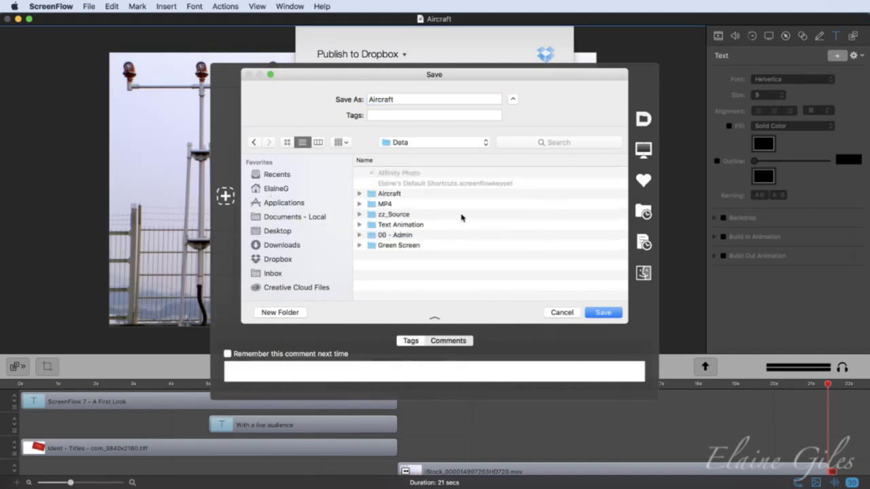
pyautogui.click(602, 312)
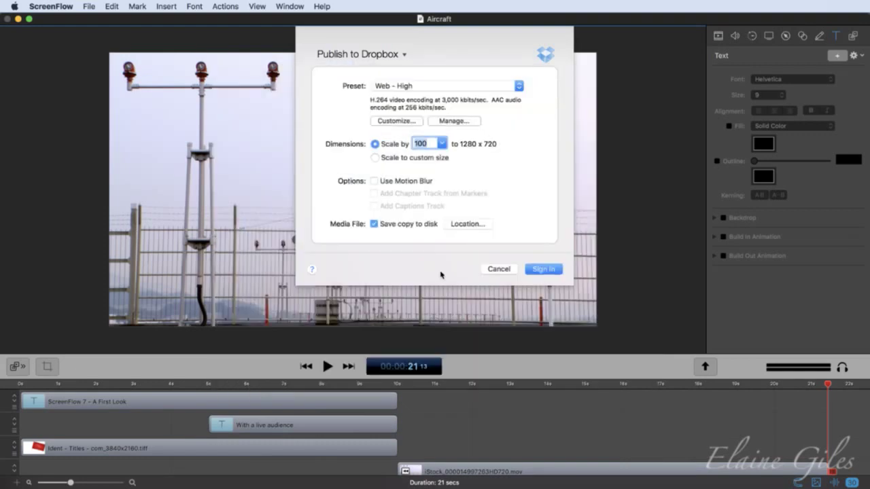
# - Sign in to Dropbox, filling the e-mail and password from the first saved dropbox.com login, and allow ScreenFlow access
pyautogui.click(543, 269)
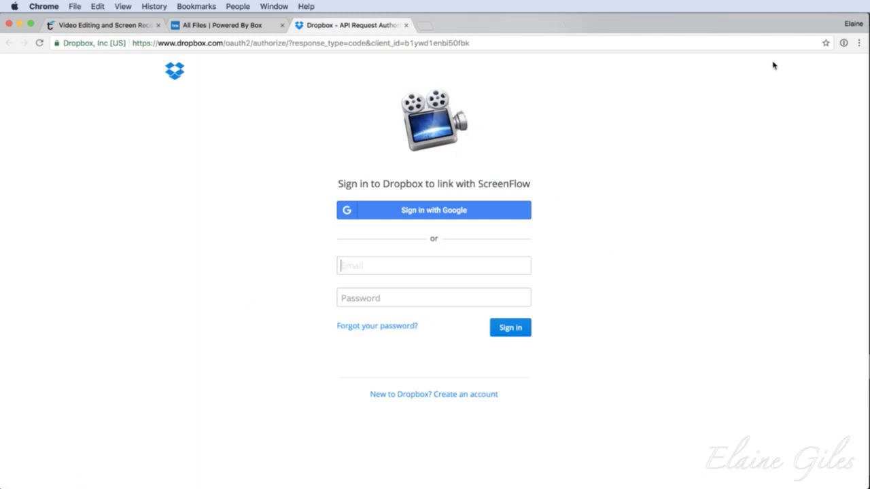
pyautogui.click(843, 43)
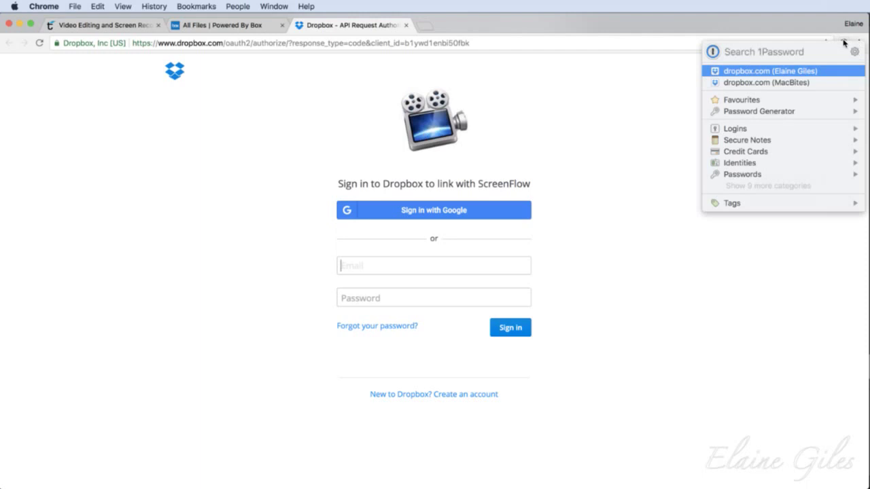
pyautogui.click(762, 73)
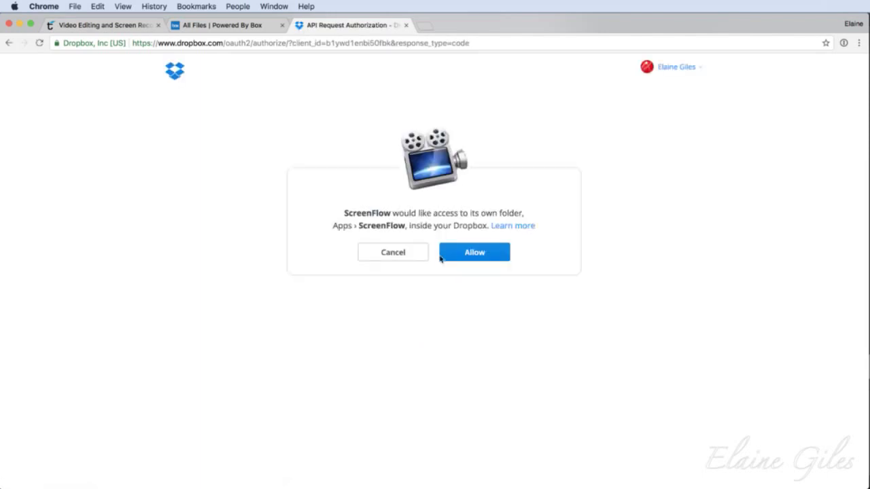
pyautogui.click(468, 256)
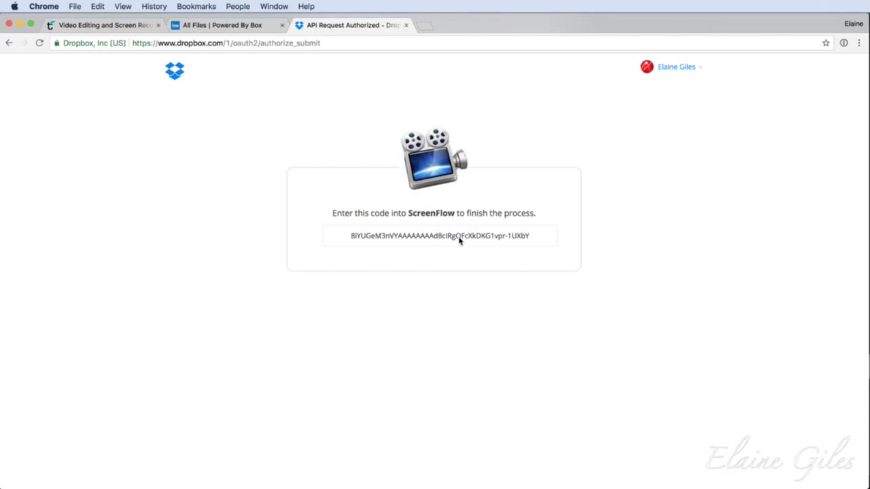
# - Copy the Dropbox authorization code and paste it into ScreenFlow's authorization prompt to finish linking the account
pyautogui.click(459, 239)
pyautogui.rightClick(460, 239)
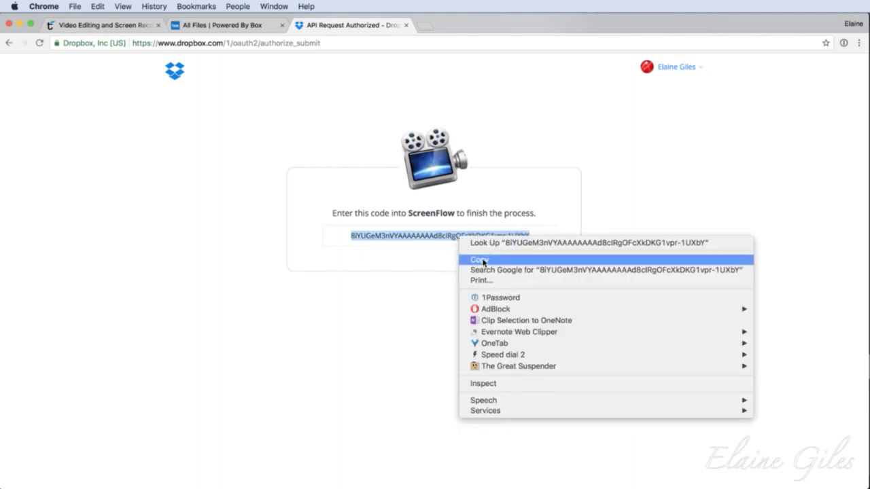
pyautogui.click(482, 259)
pyautogui.doubleClick(492, 23)
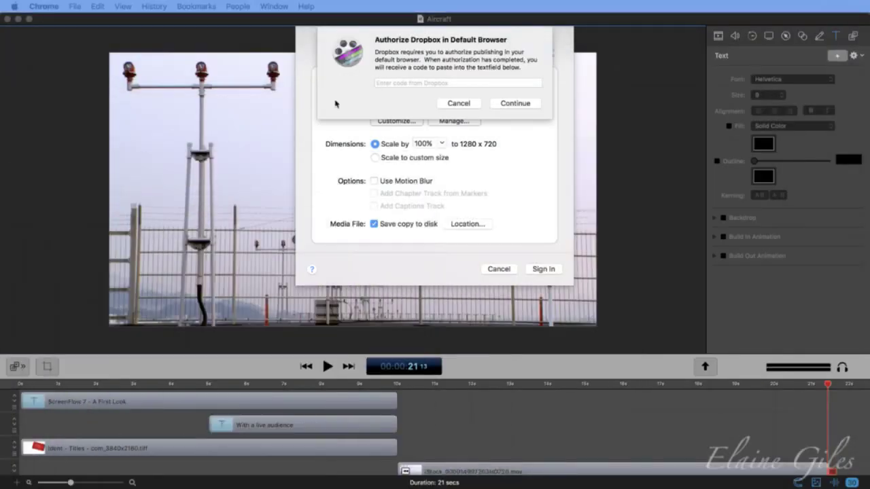
pyautogui.click(396, 83)
pyautogui.press('super+v')
pyautogui.click(515, 103)
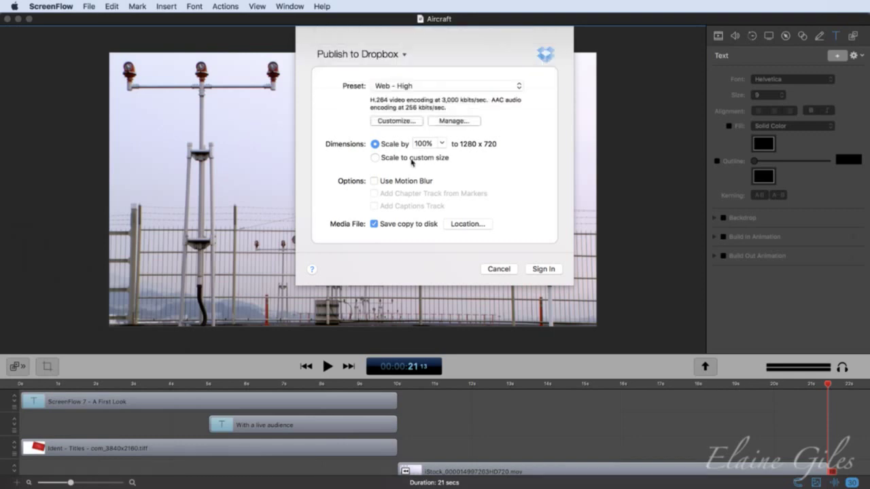
pyautogui.click(550, 270)
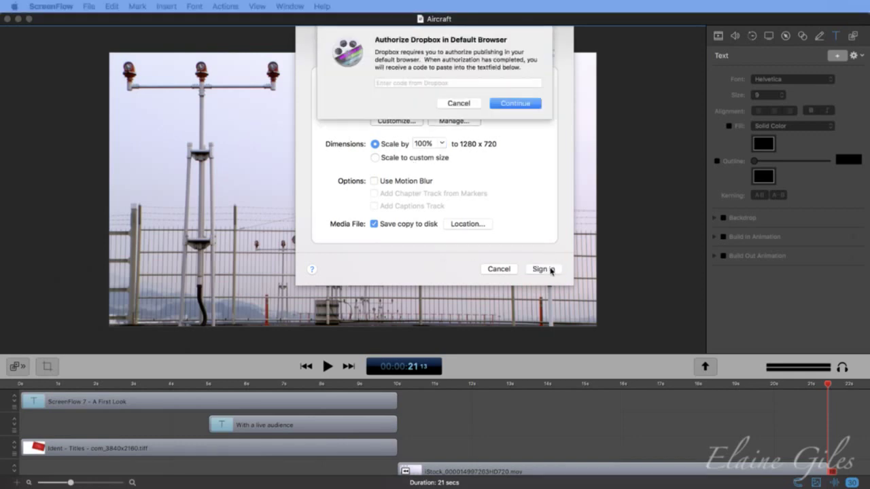
pyautogui.click(464, 102)
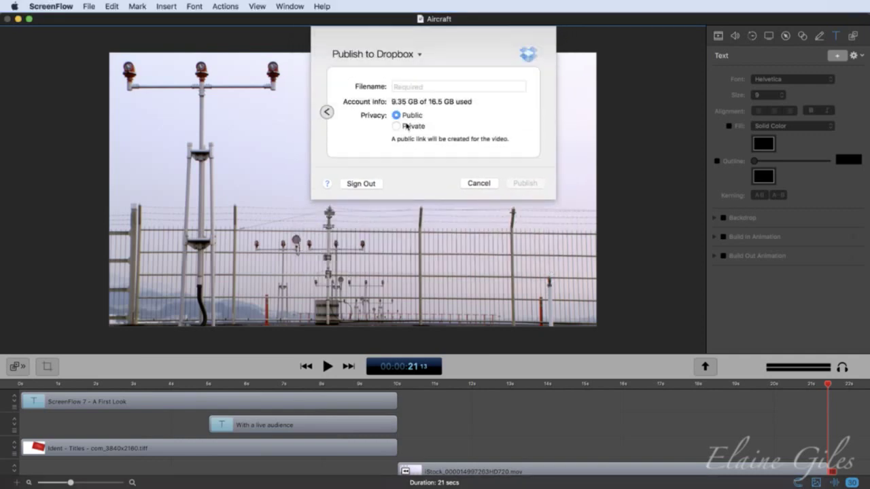
# - Publish the video to Dropbox with the filename Aircraft and the privacy set to Private
pyautogui.click(405, 91)
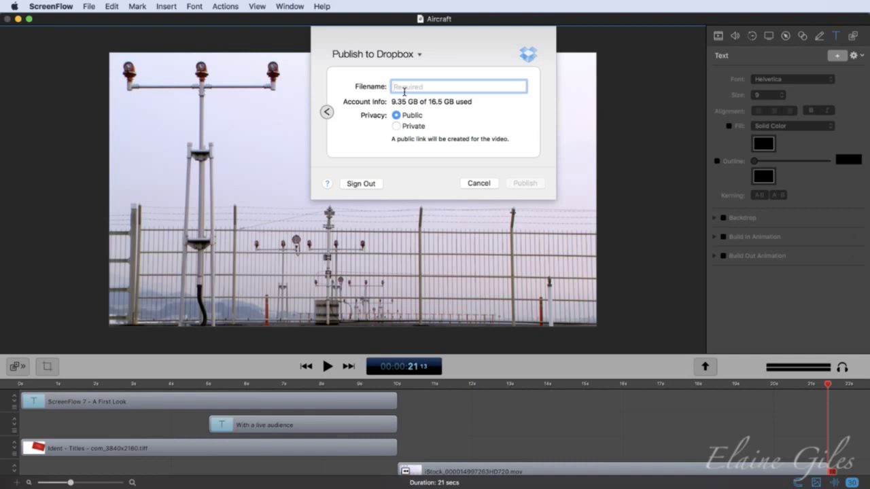
pyautogui.write('Aircraft')
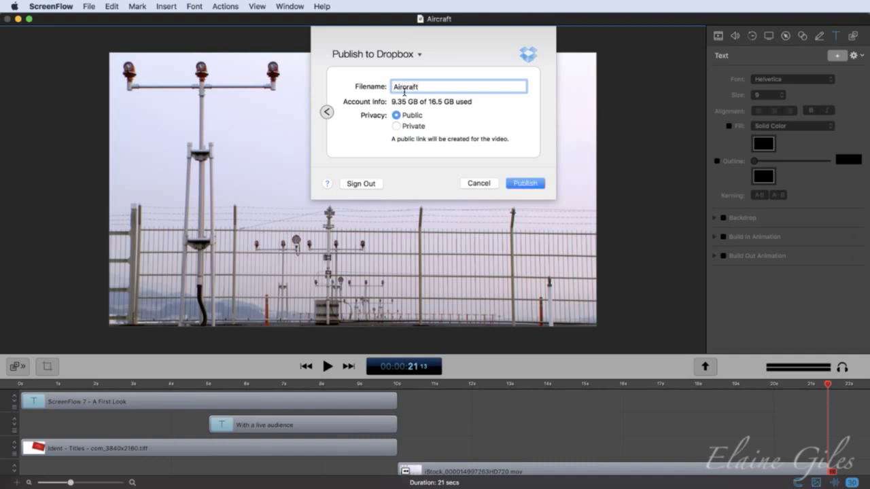
pyautogui.click(400, 127)
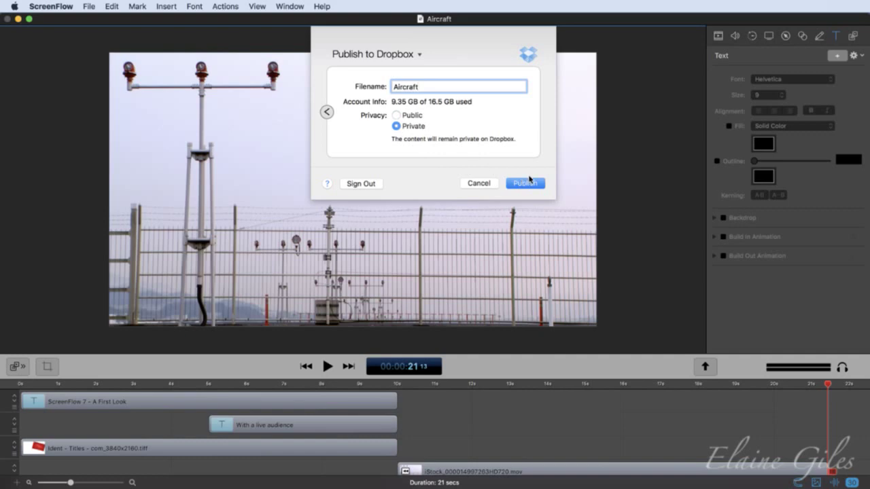
pyautogui.click(527, 182)
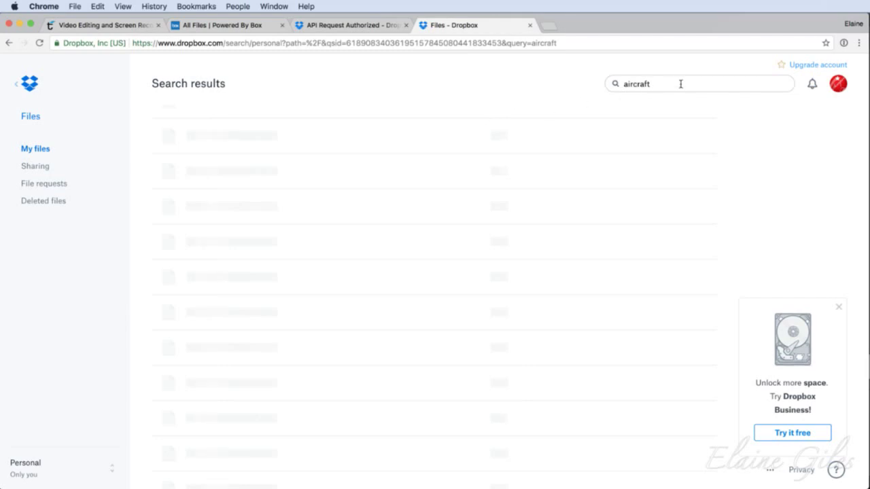
# - Check the Dropbox search for "aircraft" and minimize Chrome to return to ScreenFlow
pyautogui.click(654, 89)
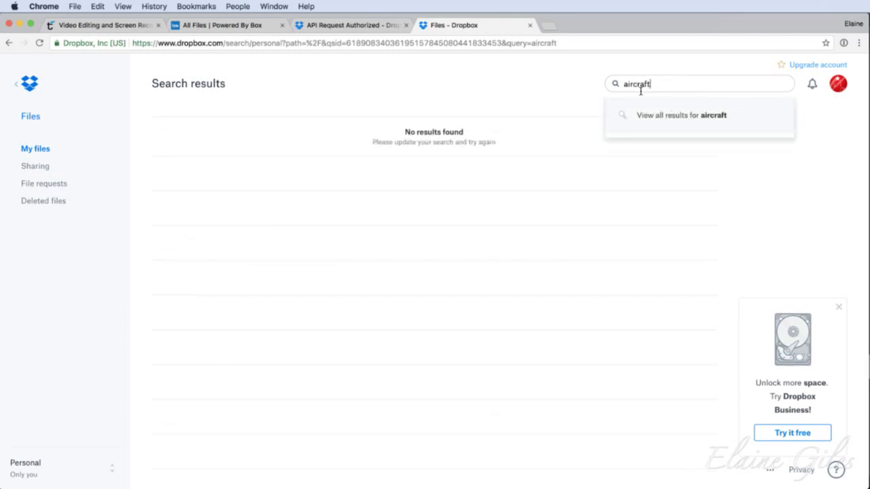
pyautogui.moveTo(632, 29); pyautogui.dragTo(577, 66)
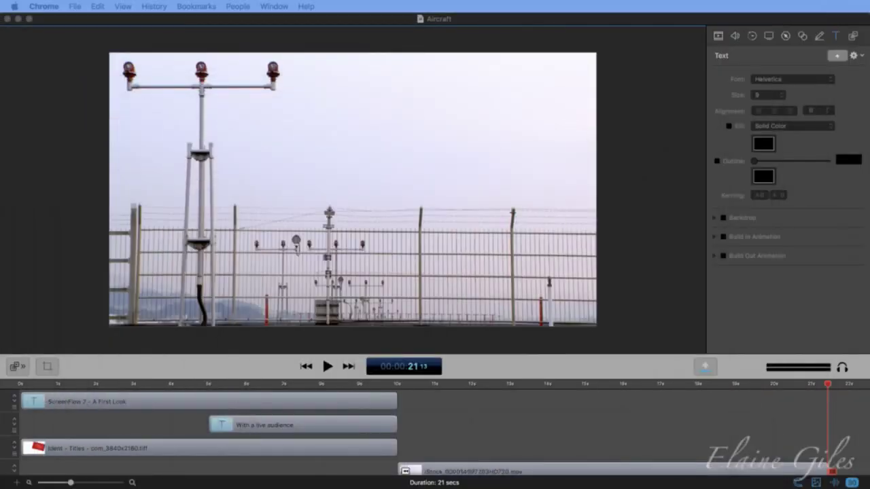